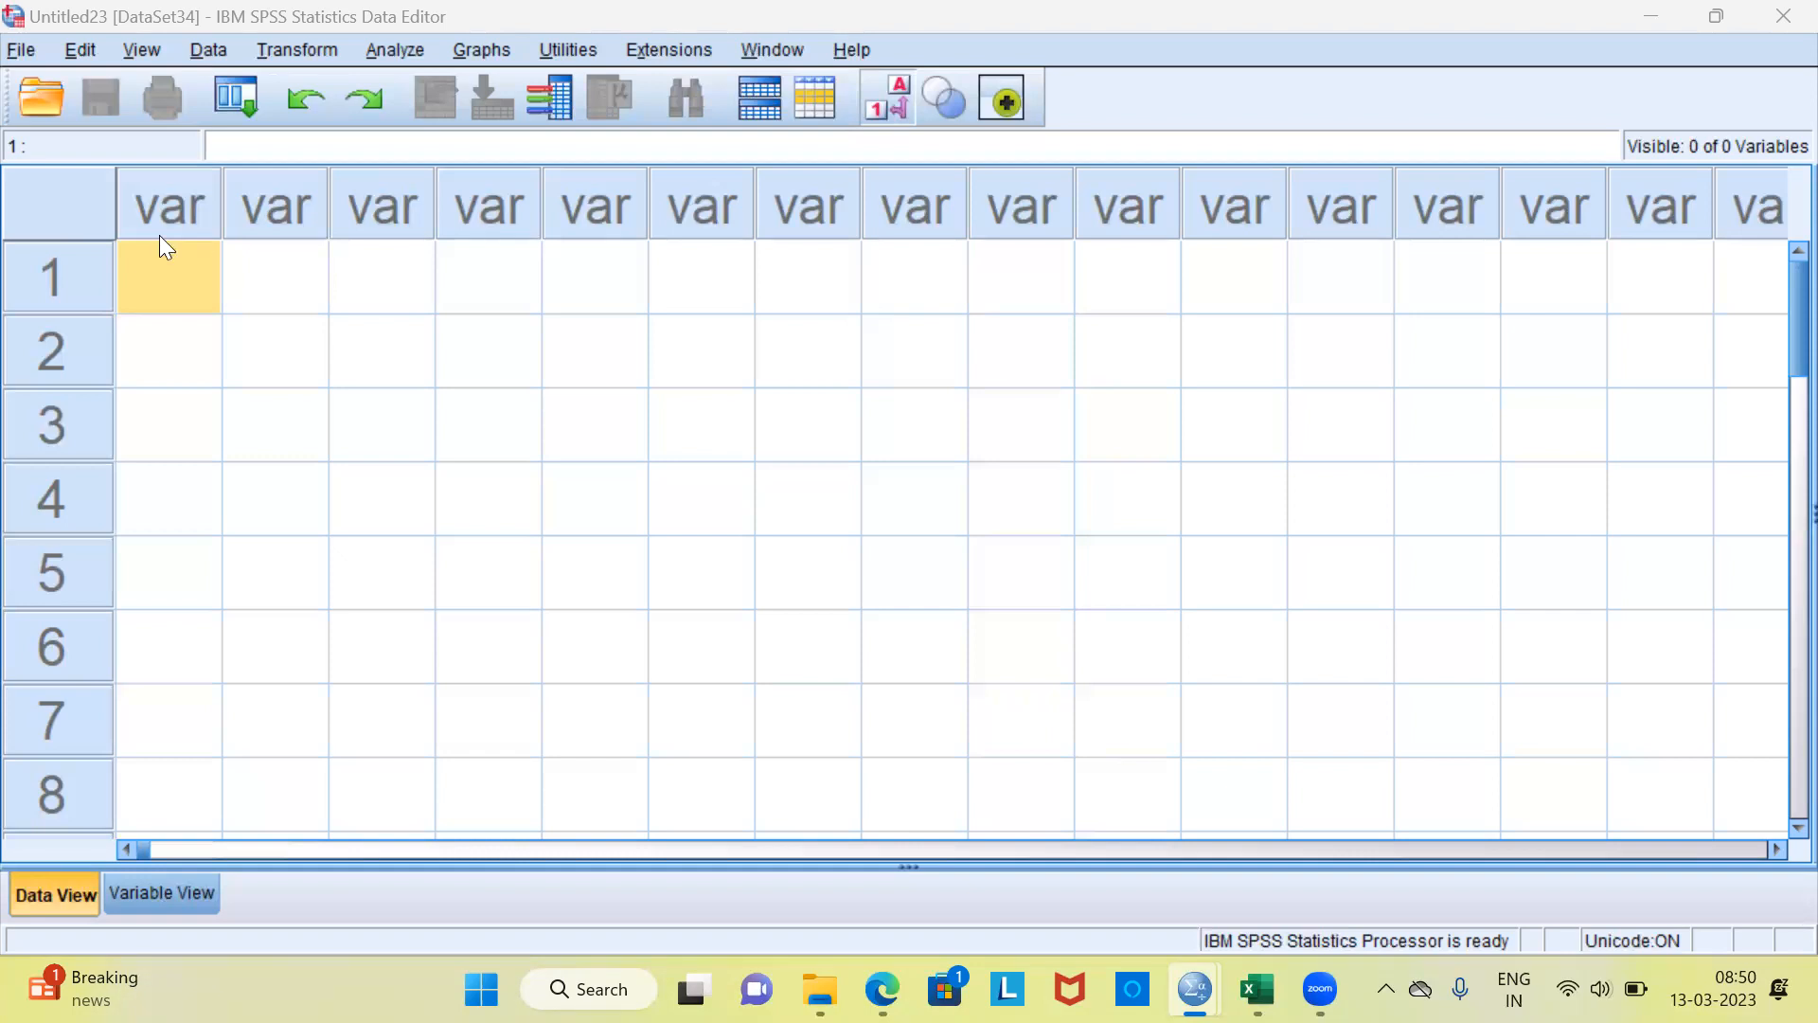
- Open the recently used data file Employee data v4.sav and narrow the bdate column
{"action": "left_click", "coordinate": [29, 53]}
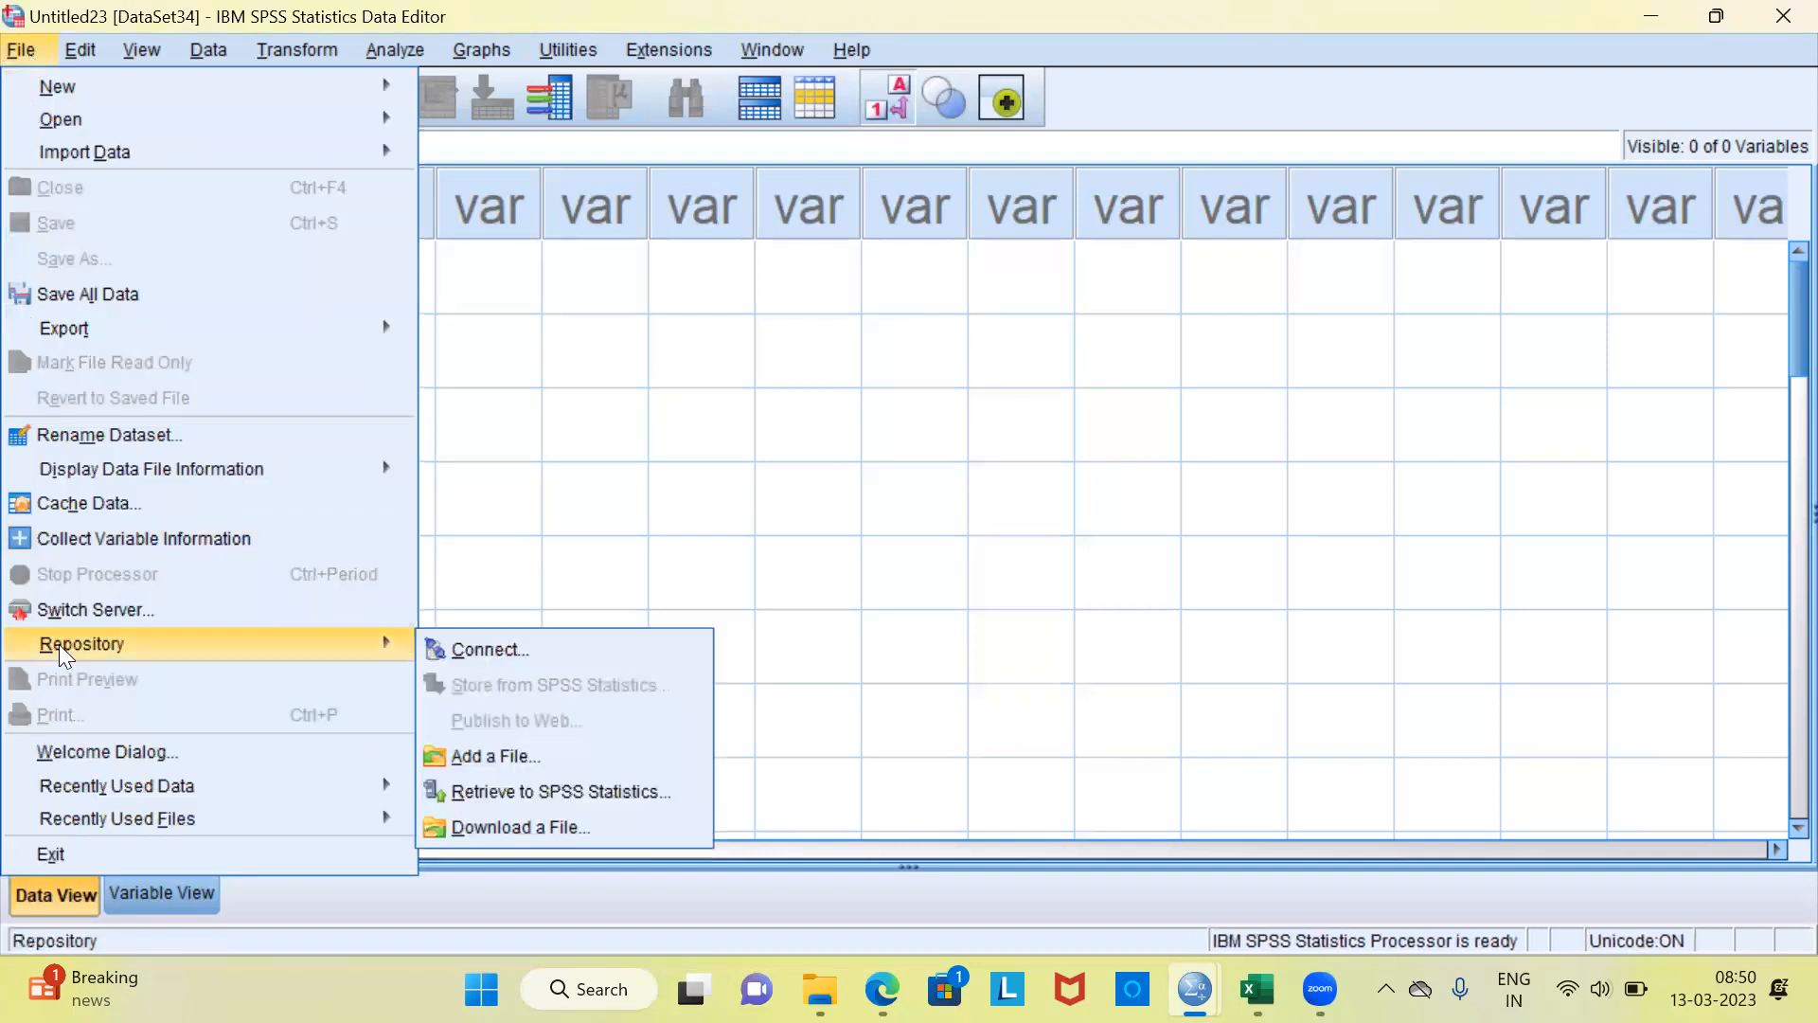
{"action": "mouse_move", "coordinate": [99, 794]}
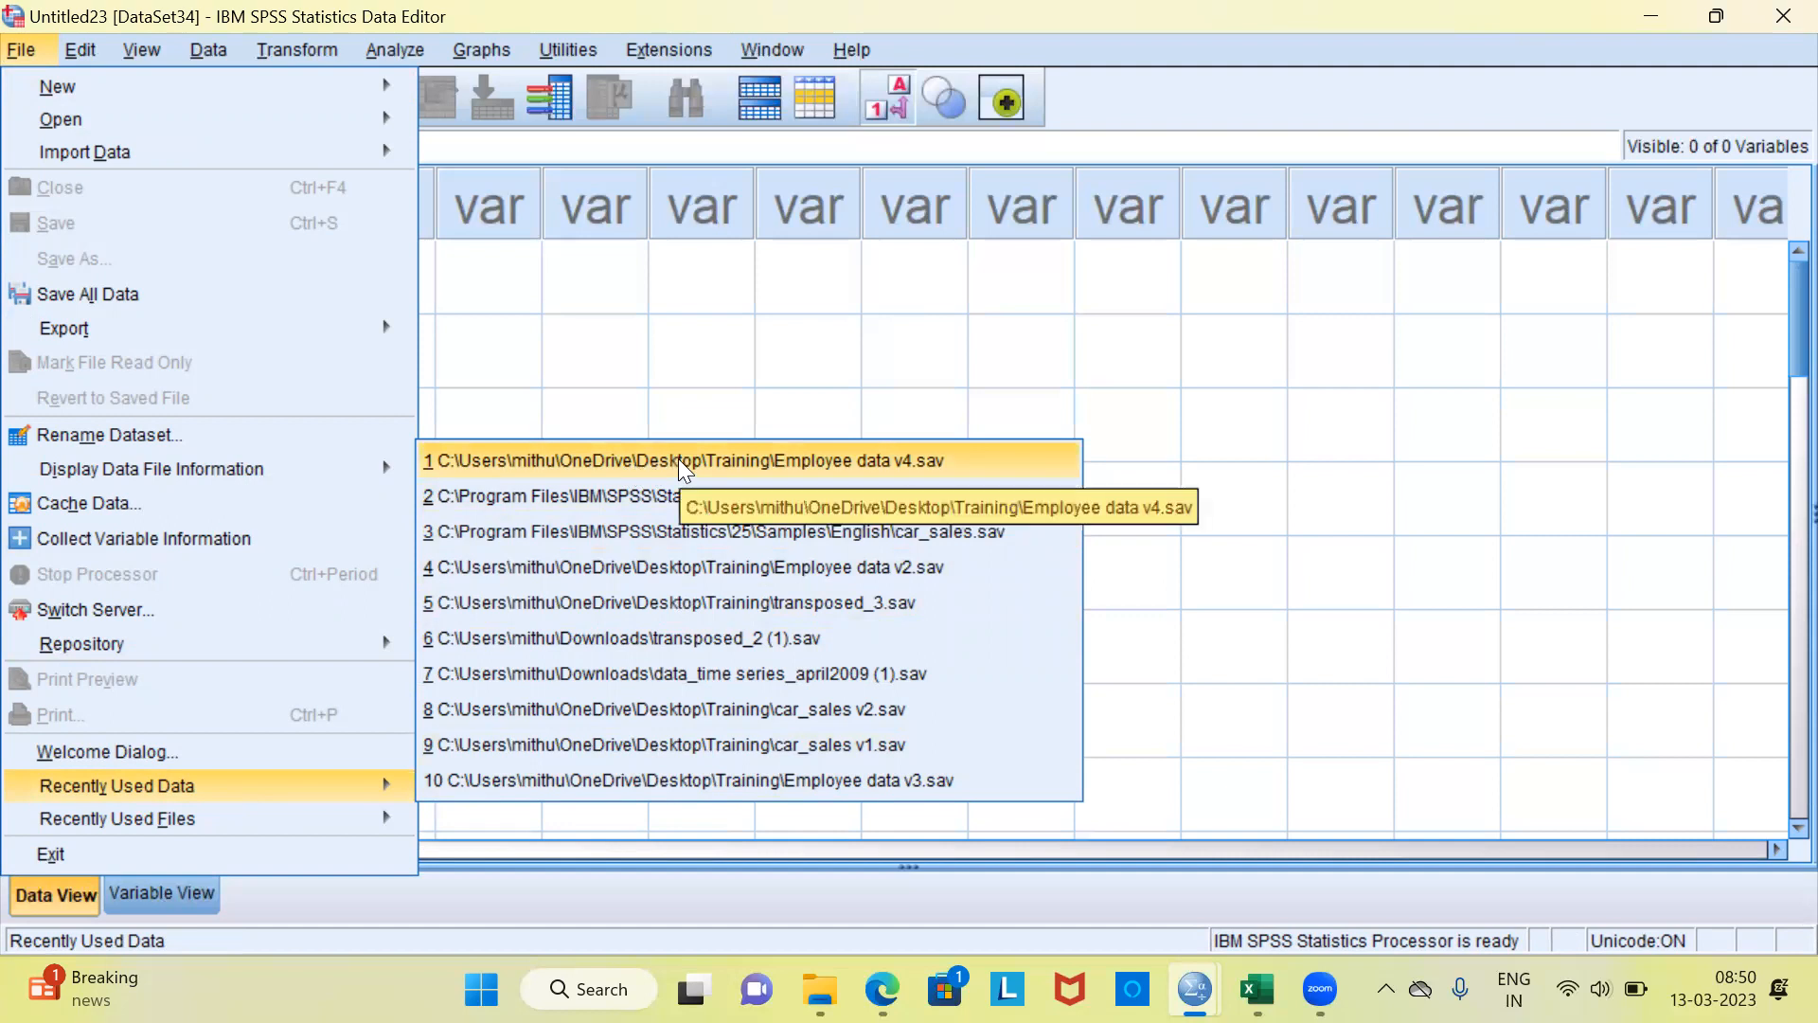
{"action": "left_click", "coordinate": [884, 459]}
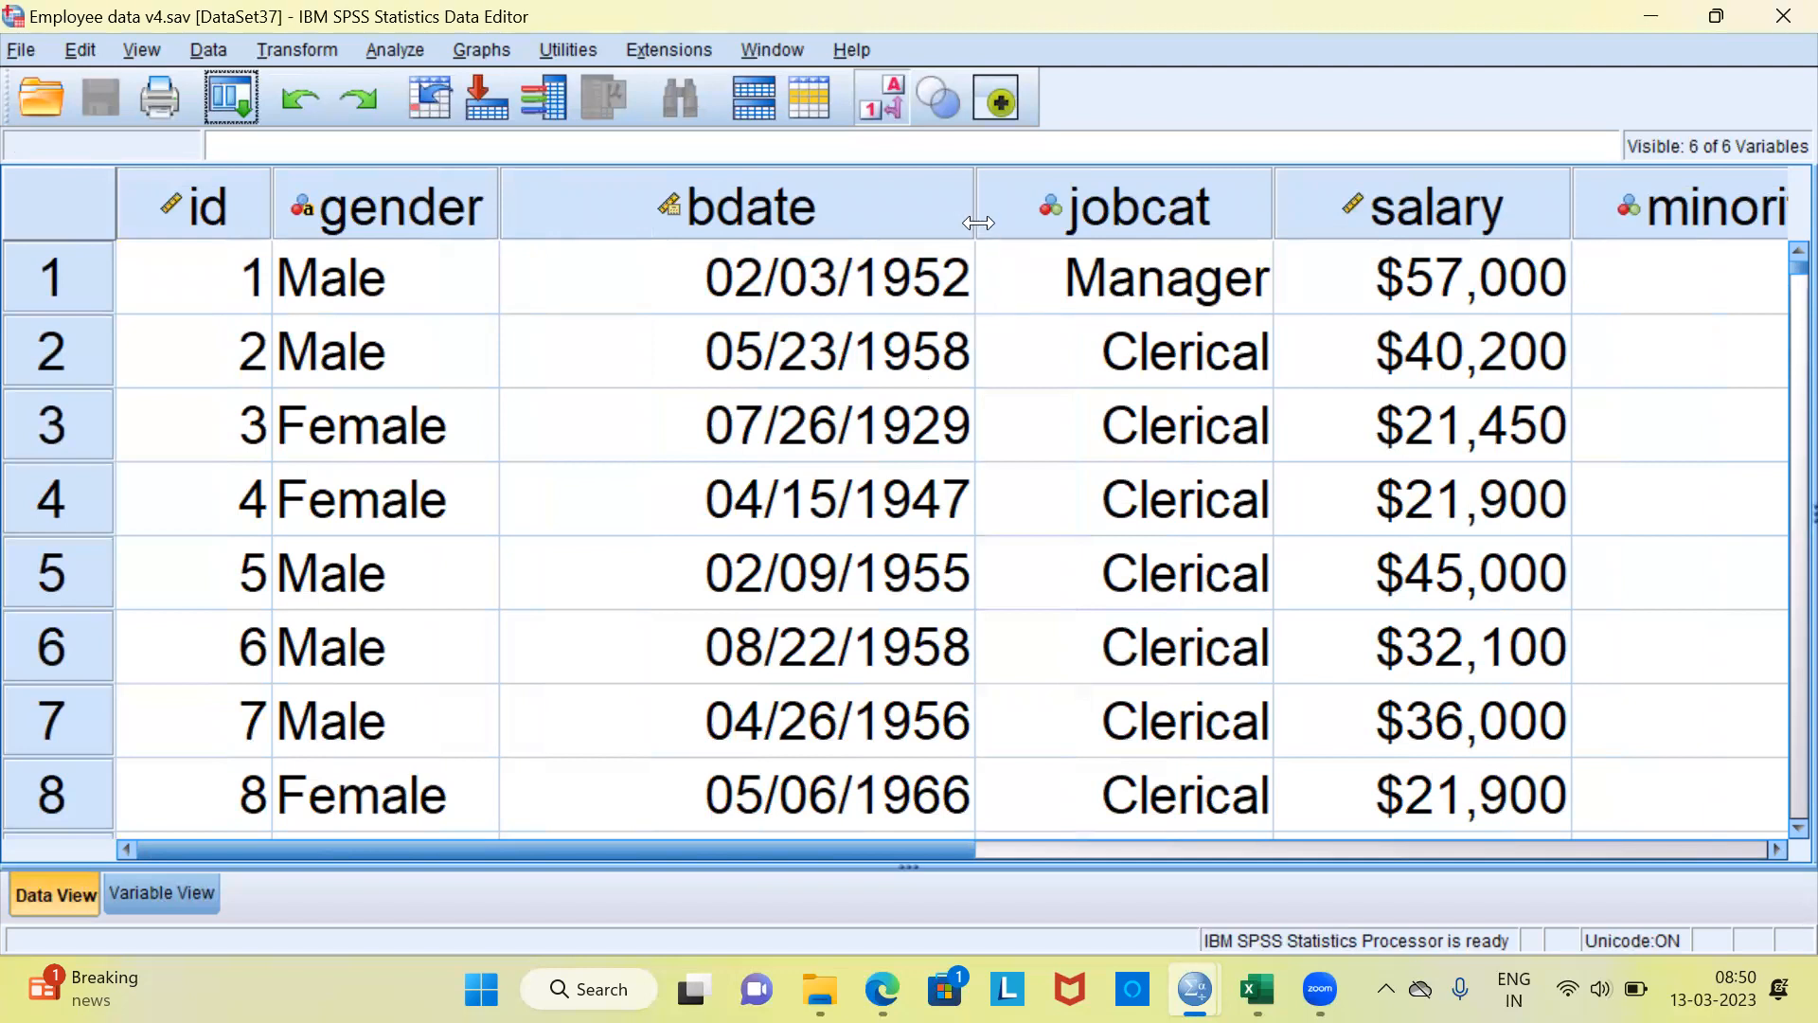
{"action": "left_click_drag", "start_coordinate": [977, 223], "coordinate": [852, 227]}
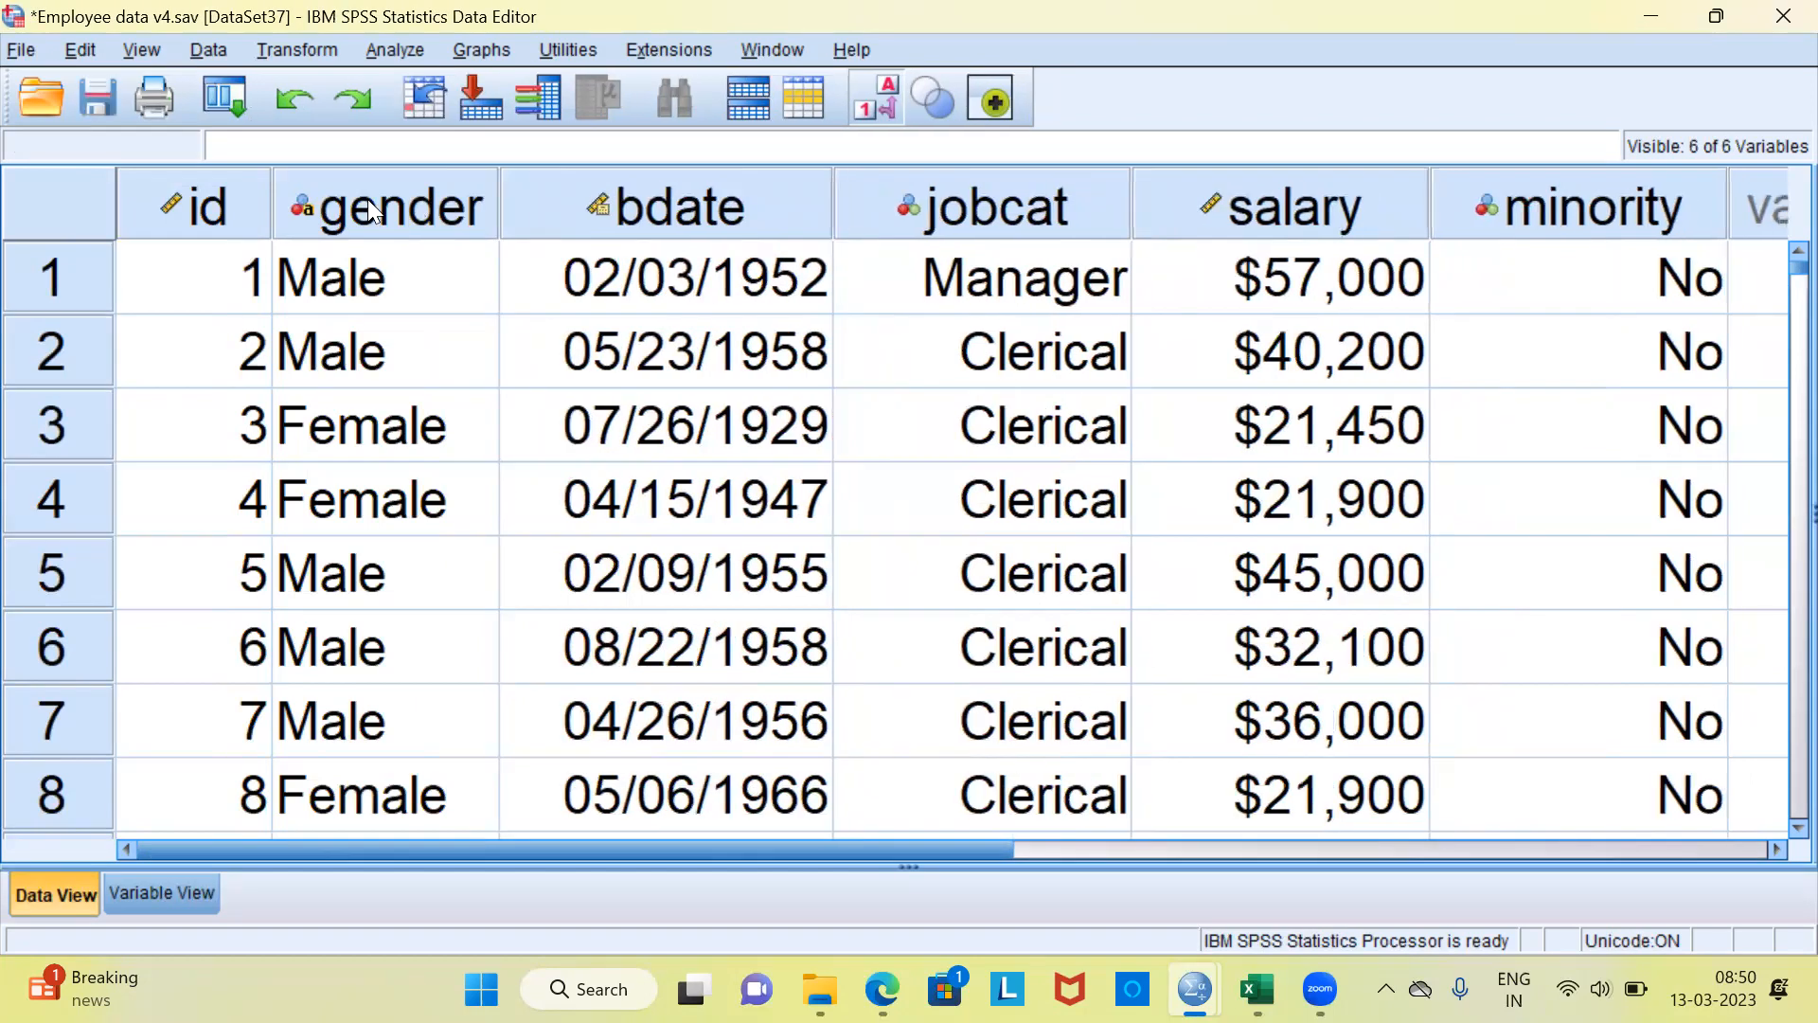
- Review each variable column from id through minority, and narrow the minority column
{"action": "left_click", "coordinate": [237, 210]}
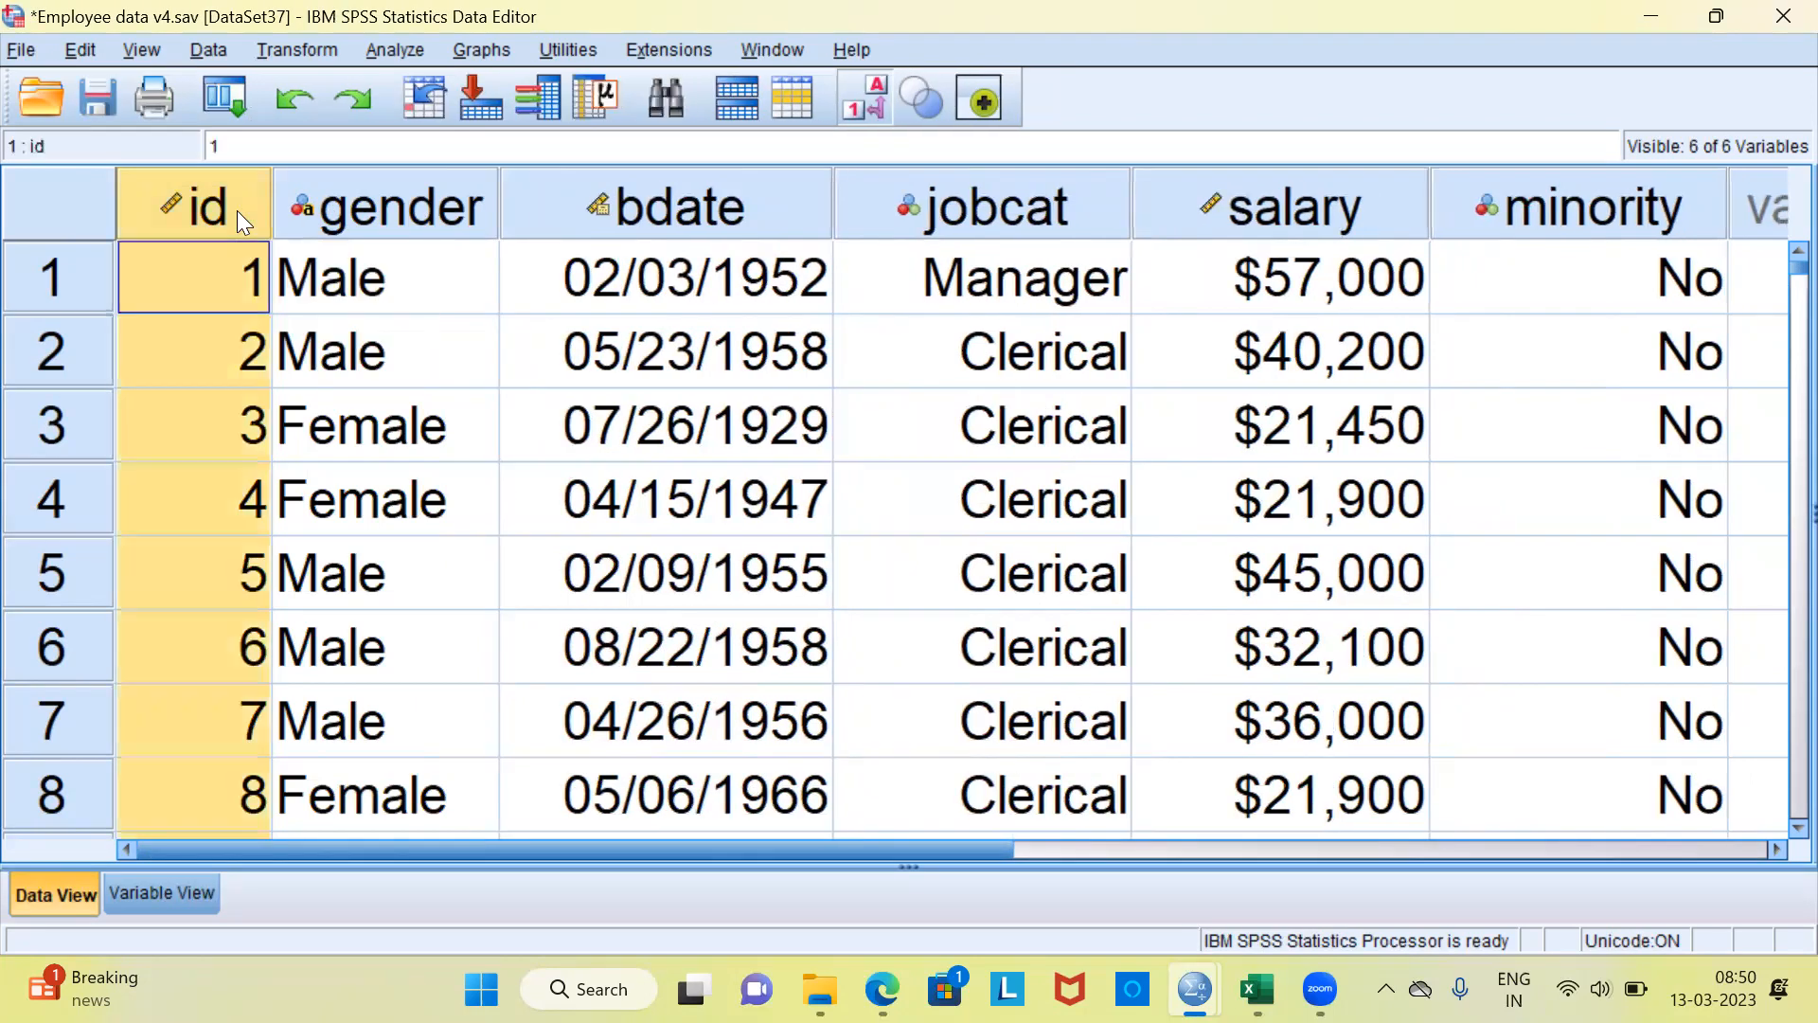
{"action": "left_click", "coordinate": [389, 210]}
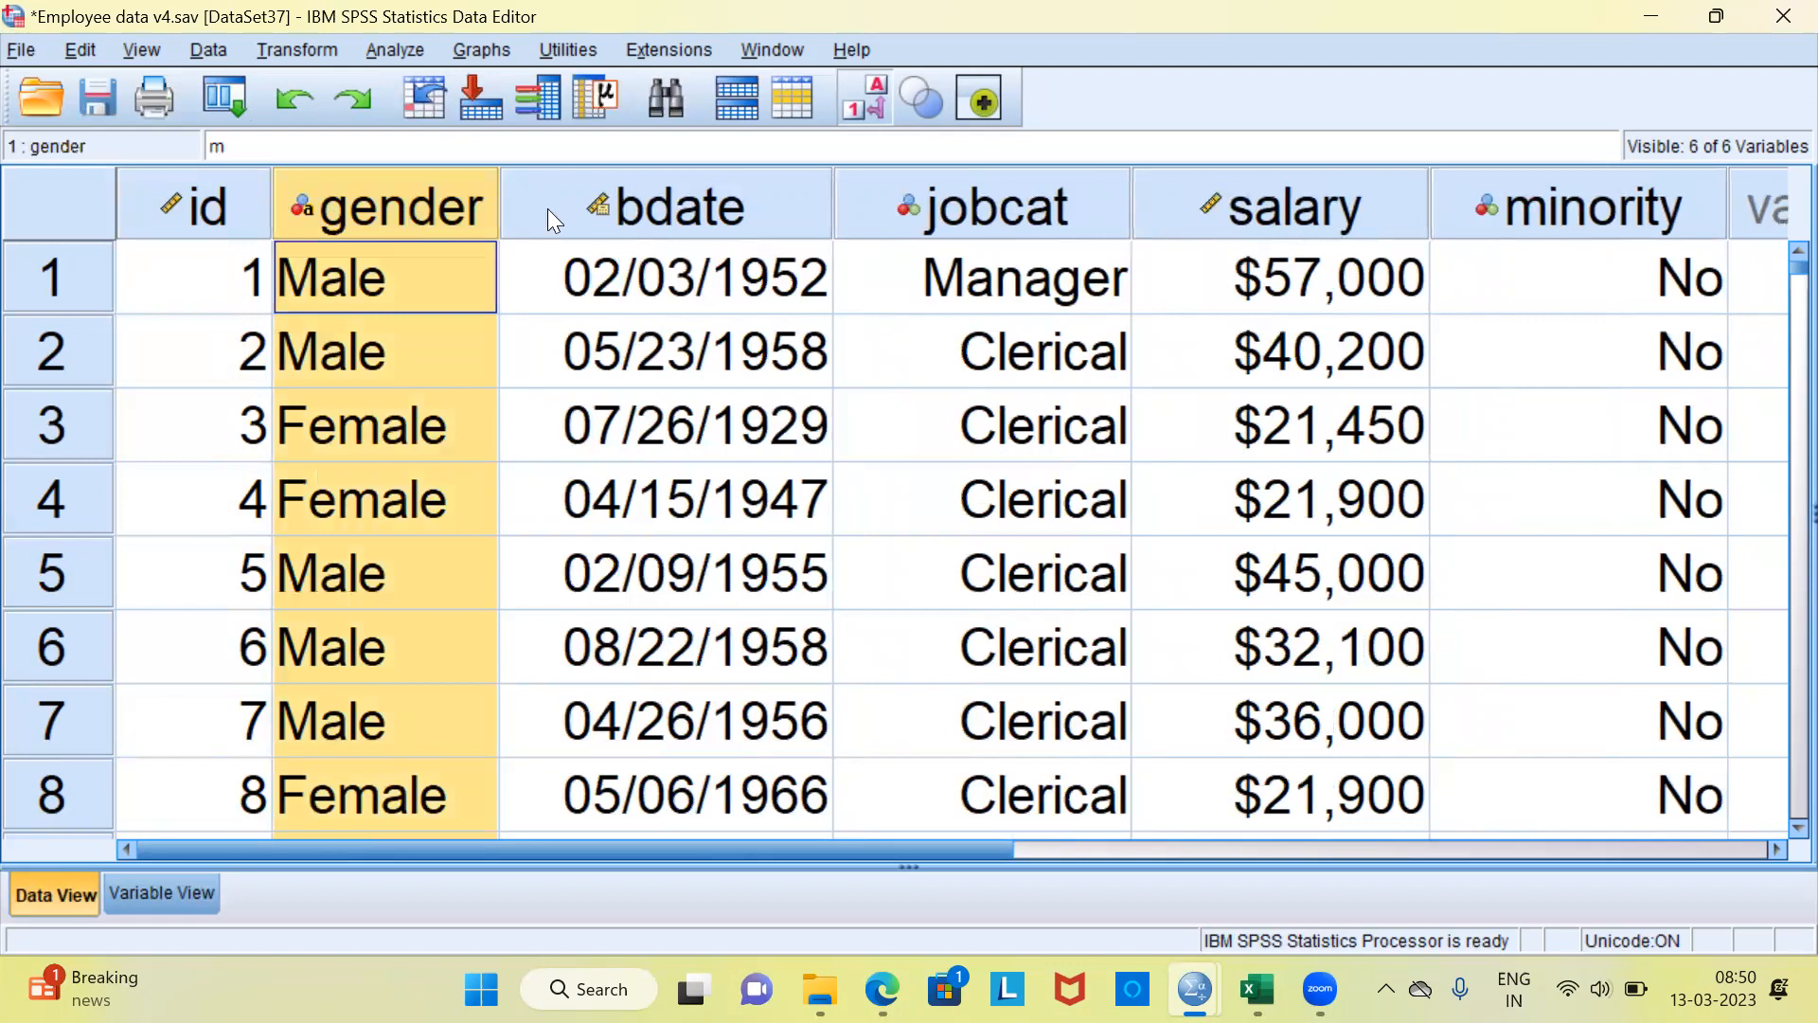
{"action": "left_click", "coordinate": [651, 217]}
{"action": "left_click", "coordinate": [951, 208]}
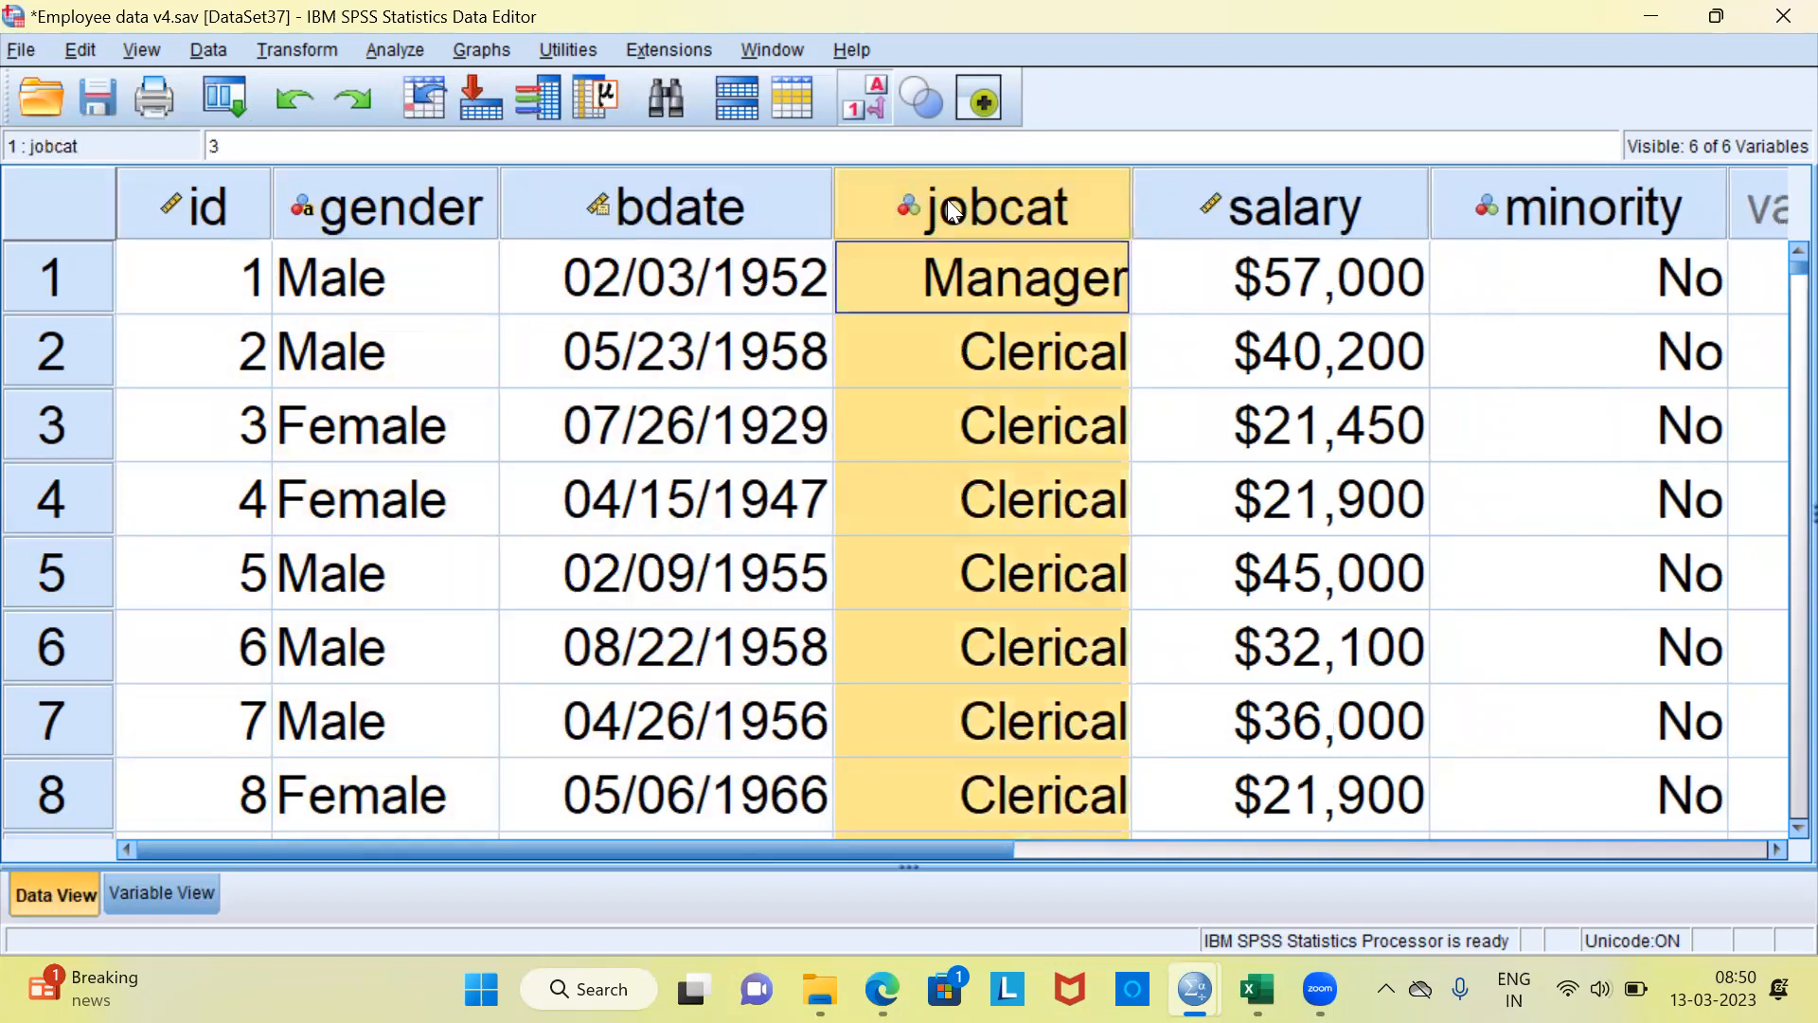
{"action": "left_click", "coordinate": [1282, 210]}
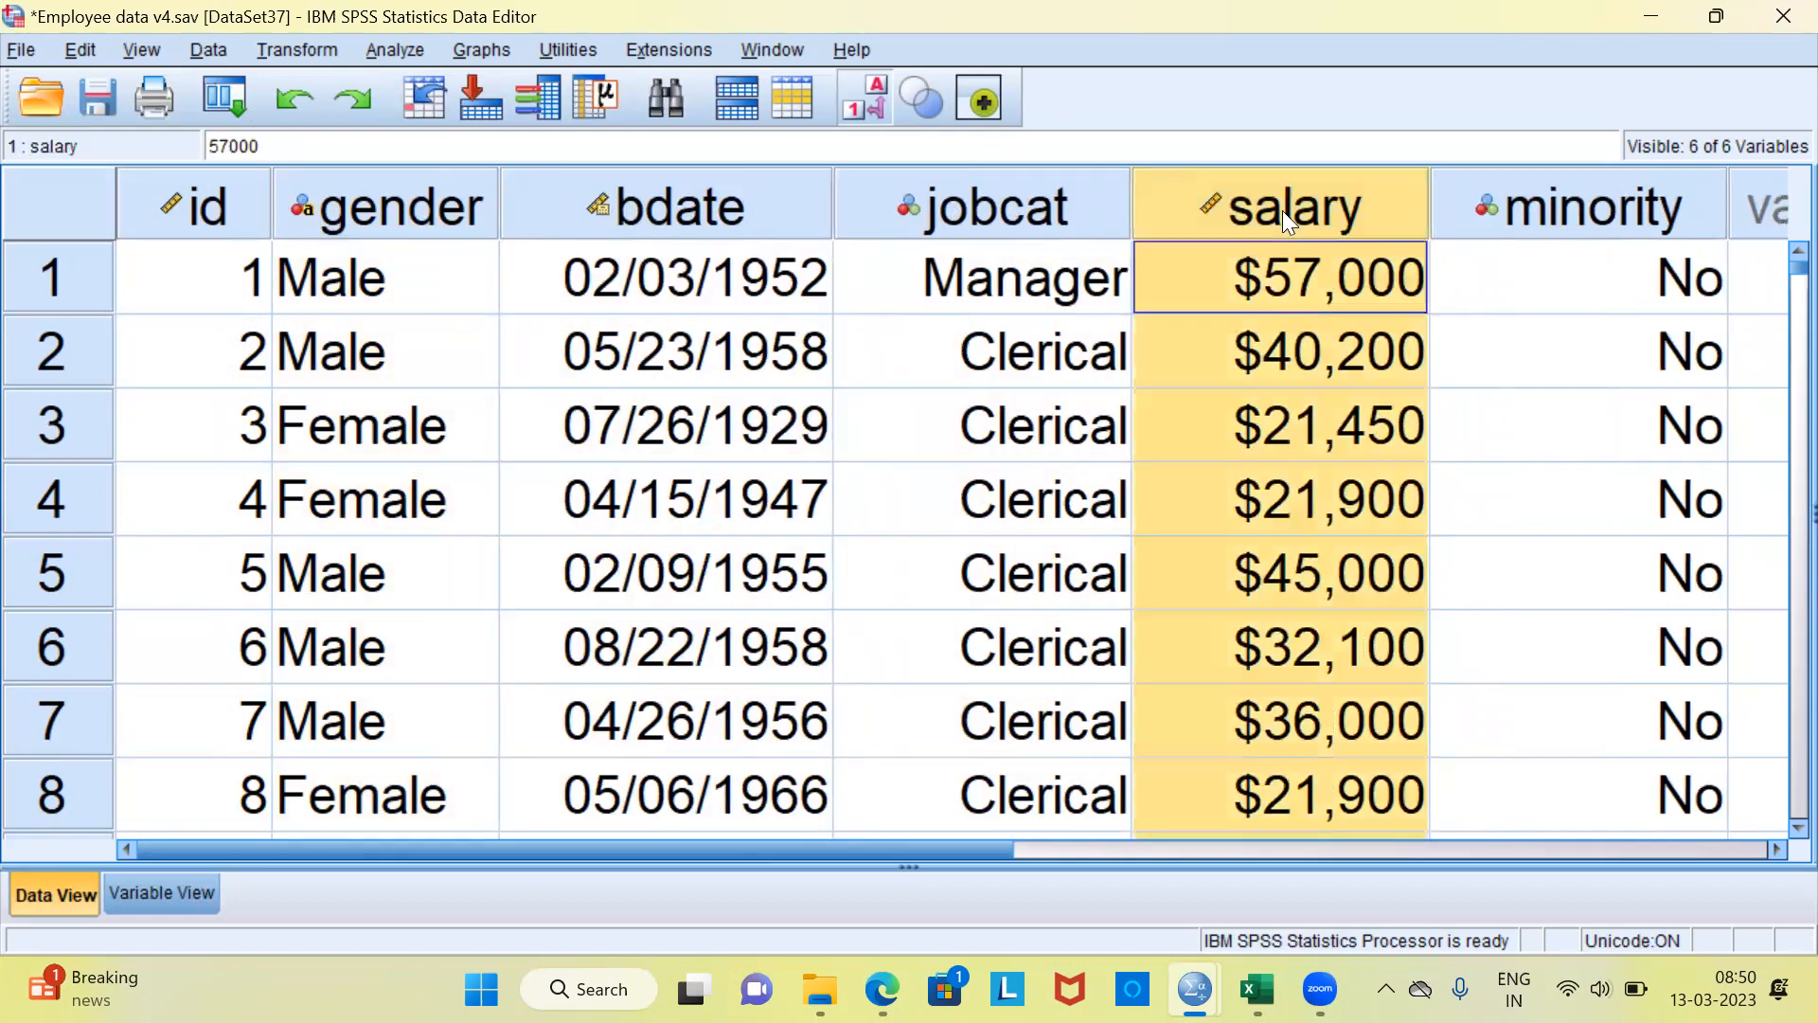
{"action": "left_click", "coordinate": [1549, 201]}
{"action": "left_click_drag", "start_coordinate": [1725, 227], "coordinate": [1685, 230]}
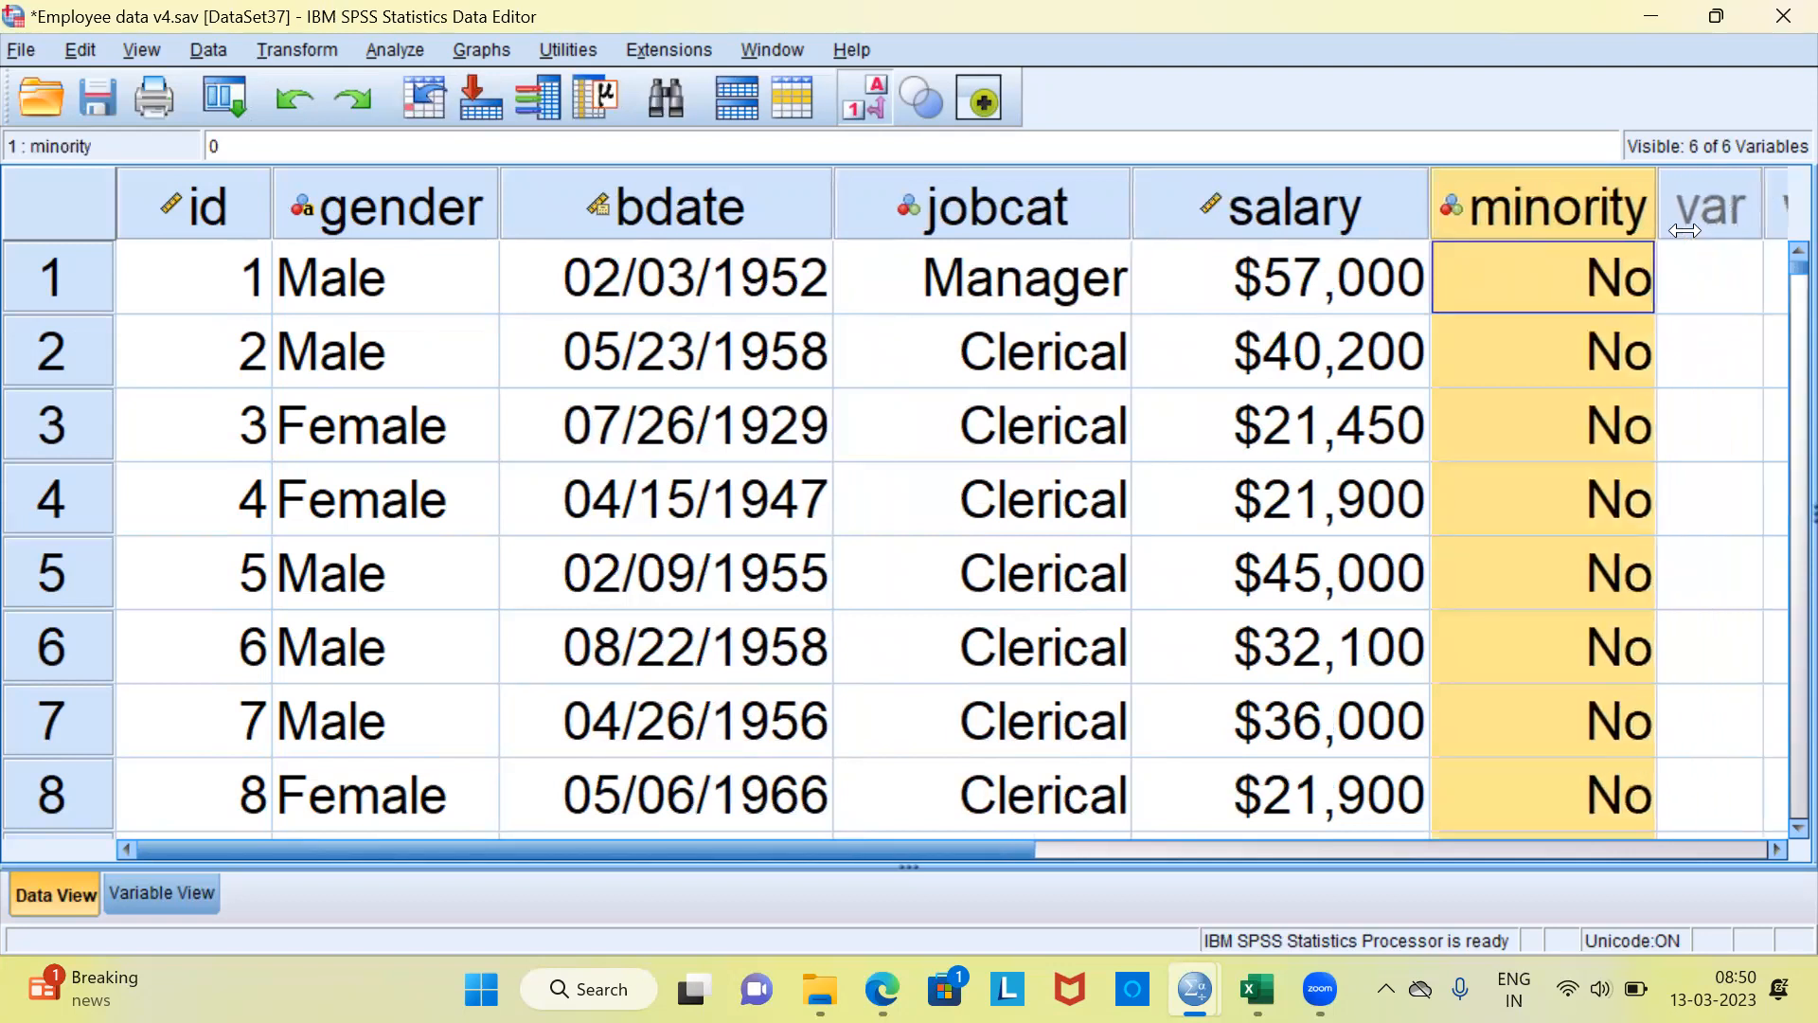
- Examine the first case's value for every variable, and check the last case in the id column before returning to the first
{"action": "left_click", "coordinate": [253, 305]}
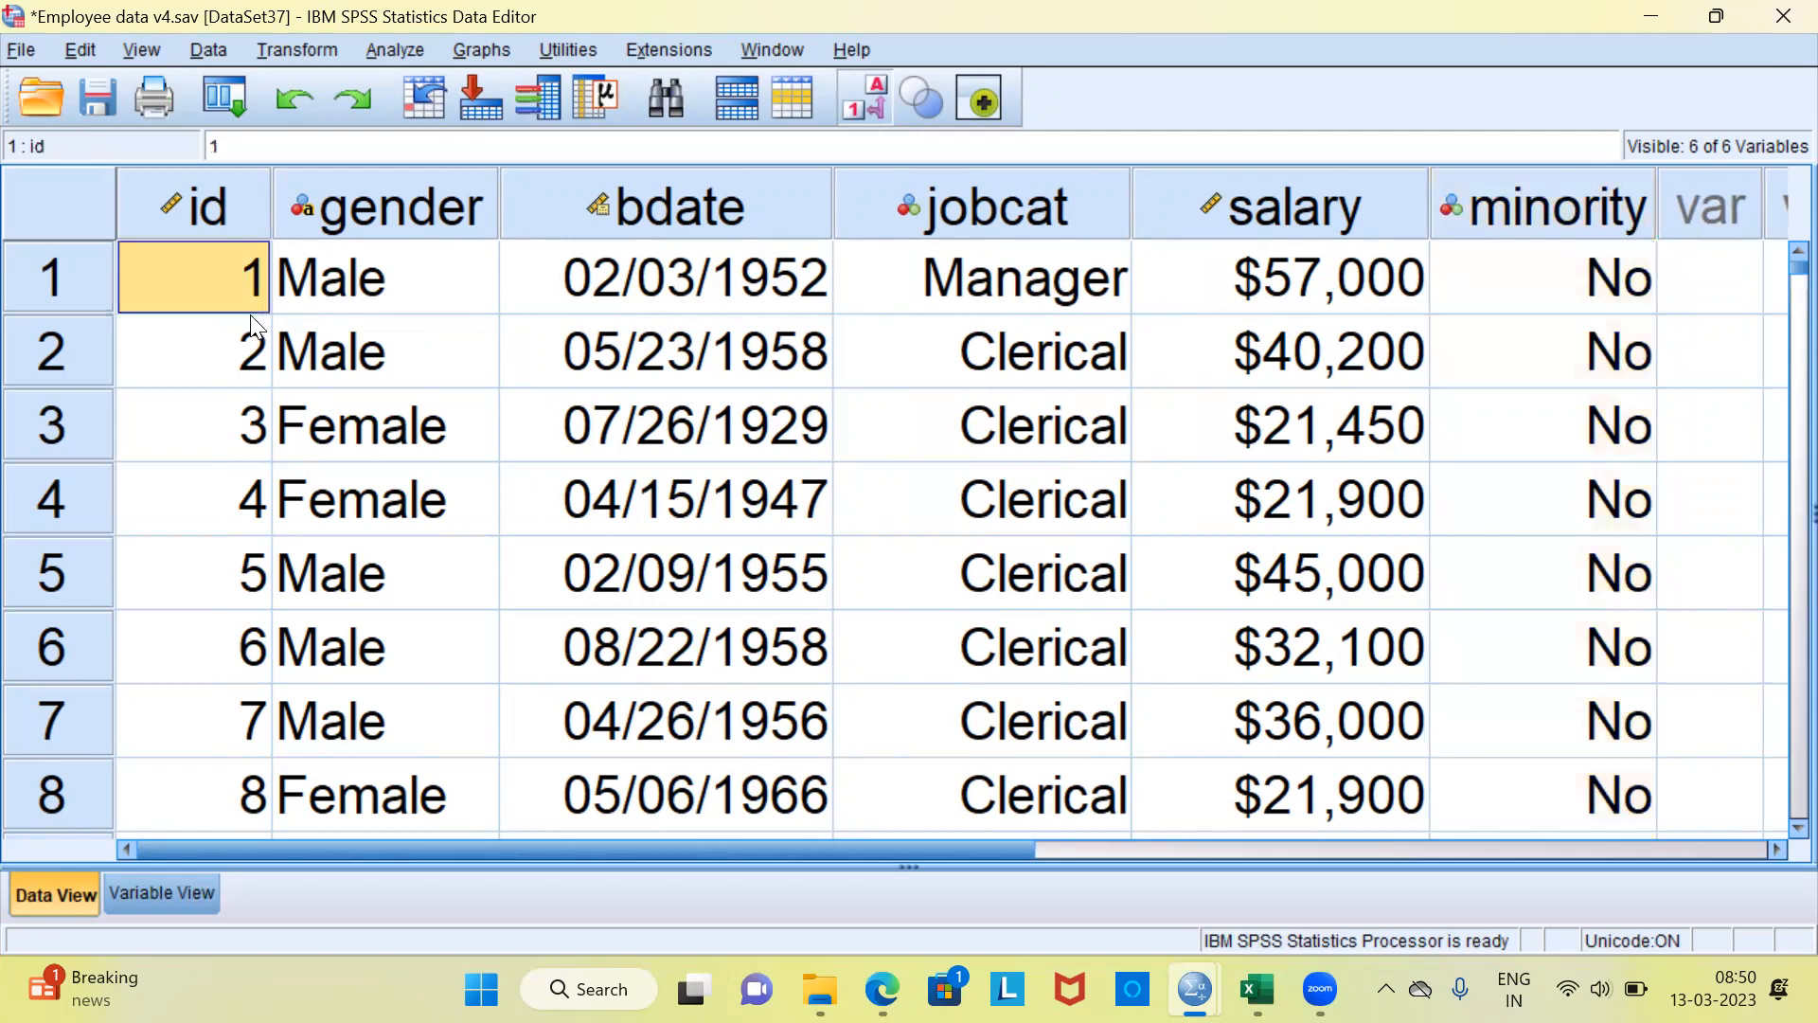
{"action": "key", "text": "Right"}
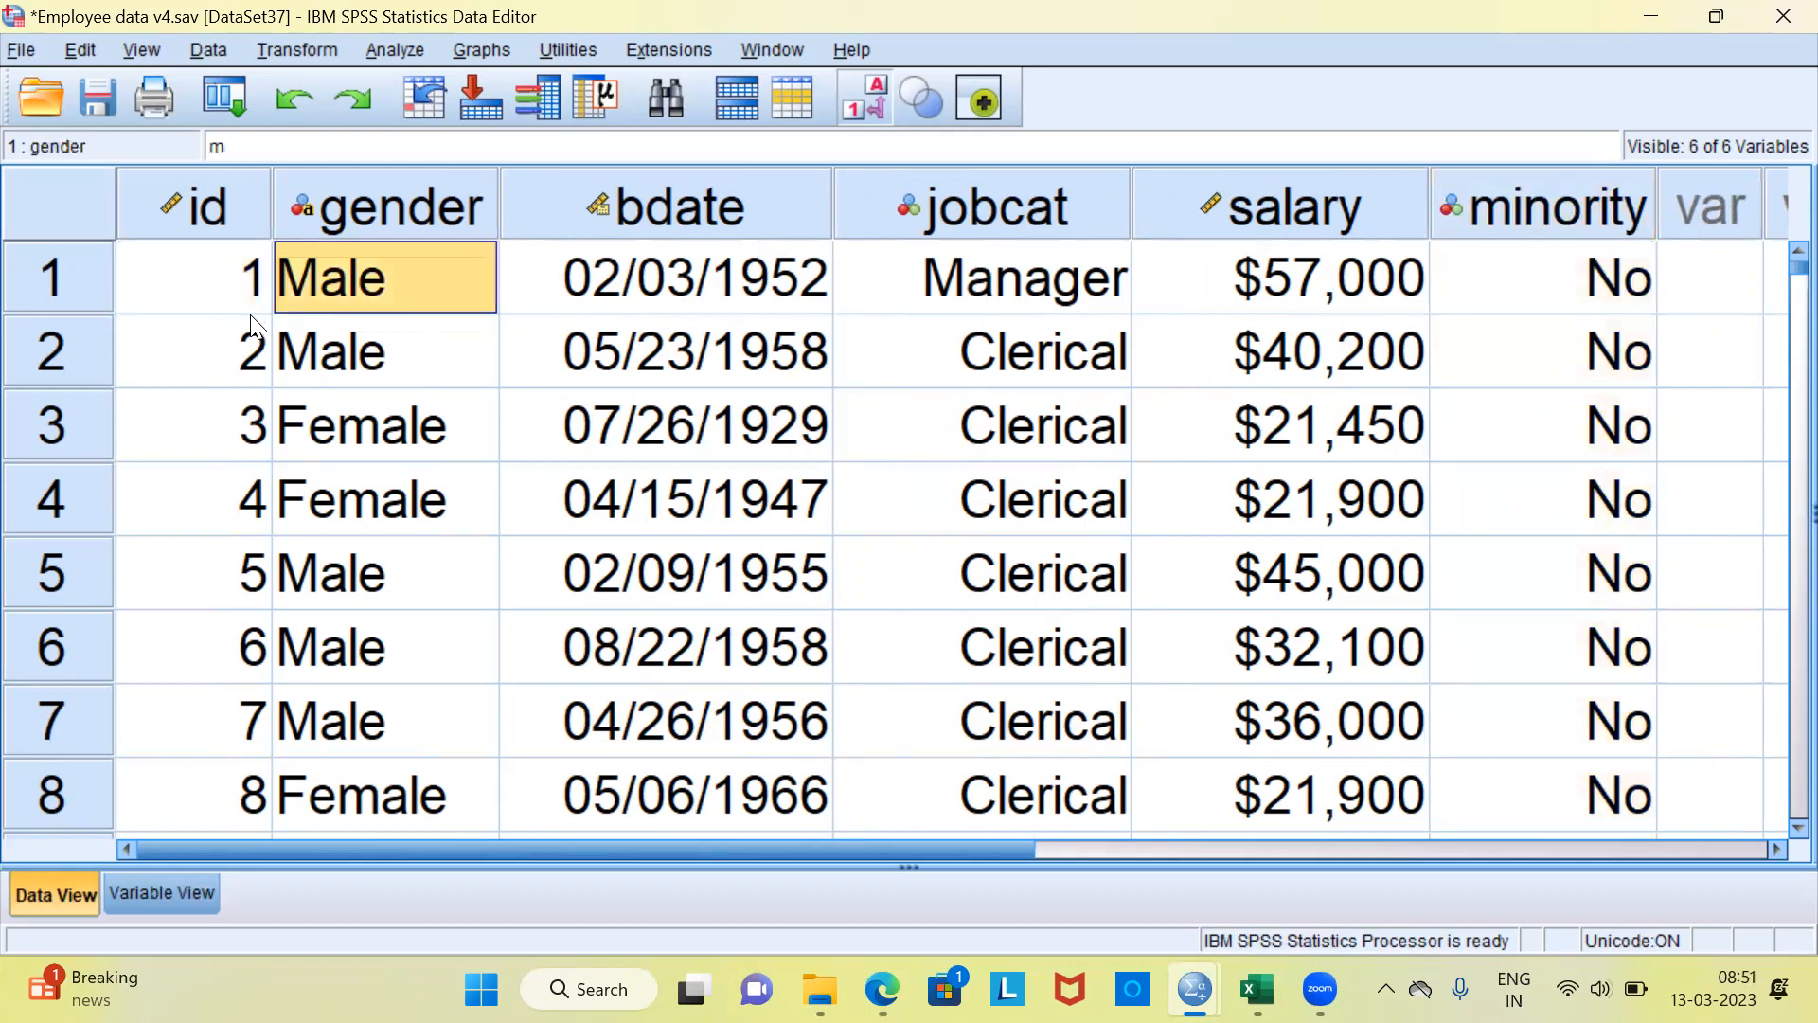
{"action": "key", "text": "Right"}
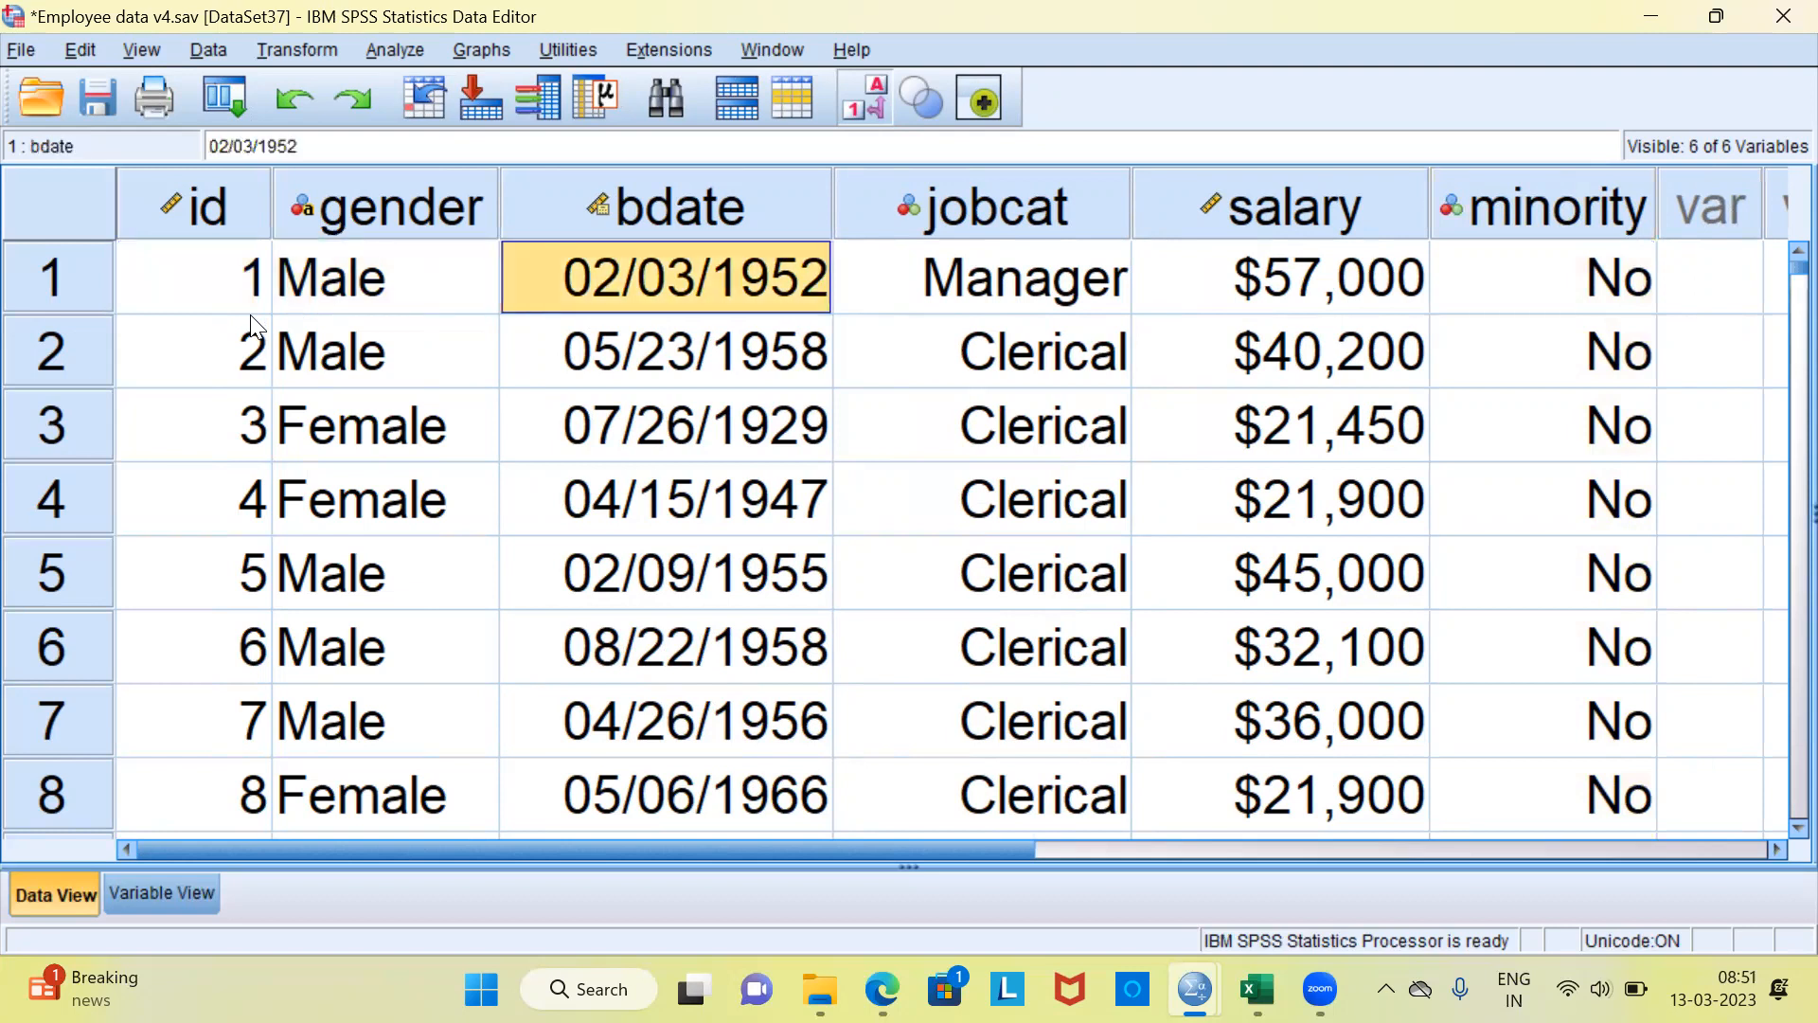
{"action": "key", "text": "Right"}
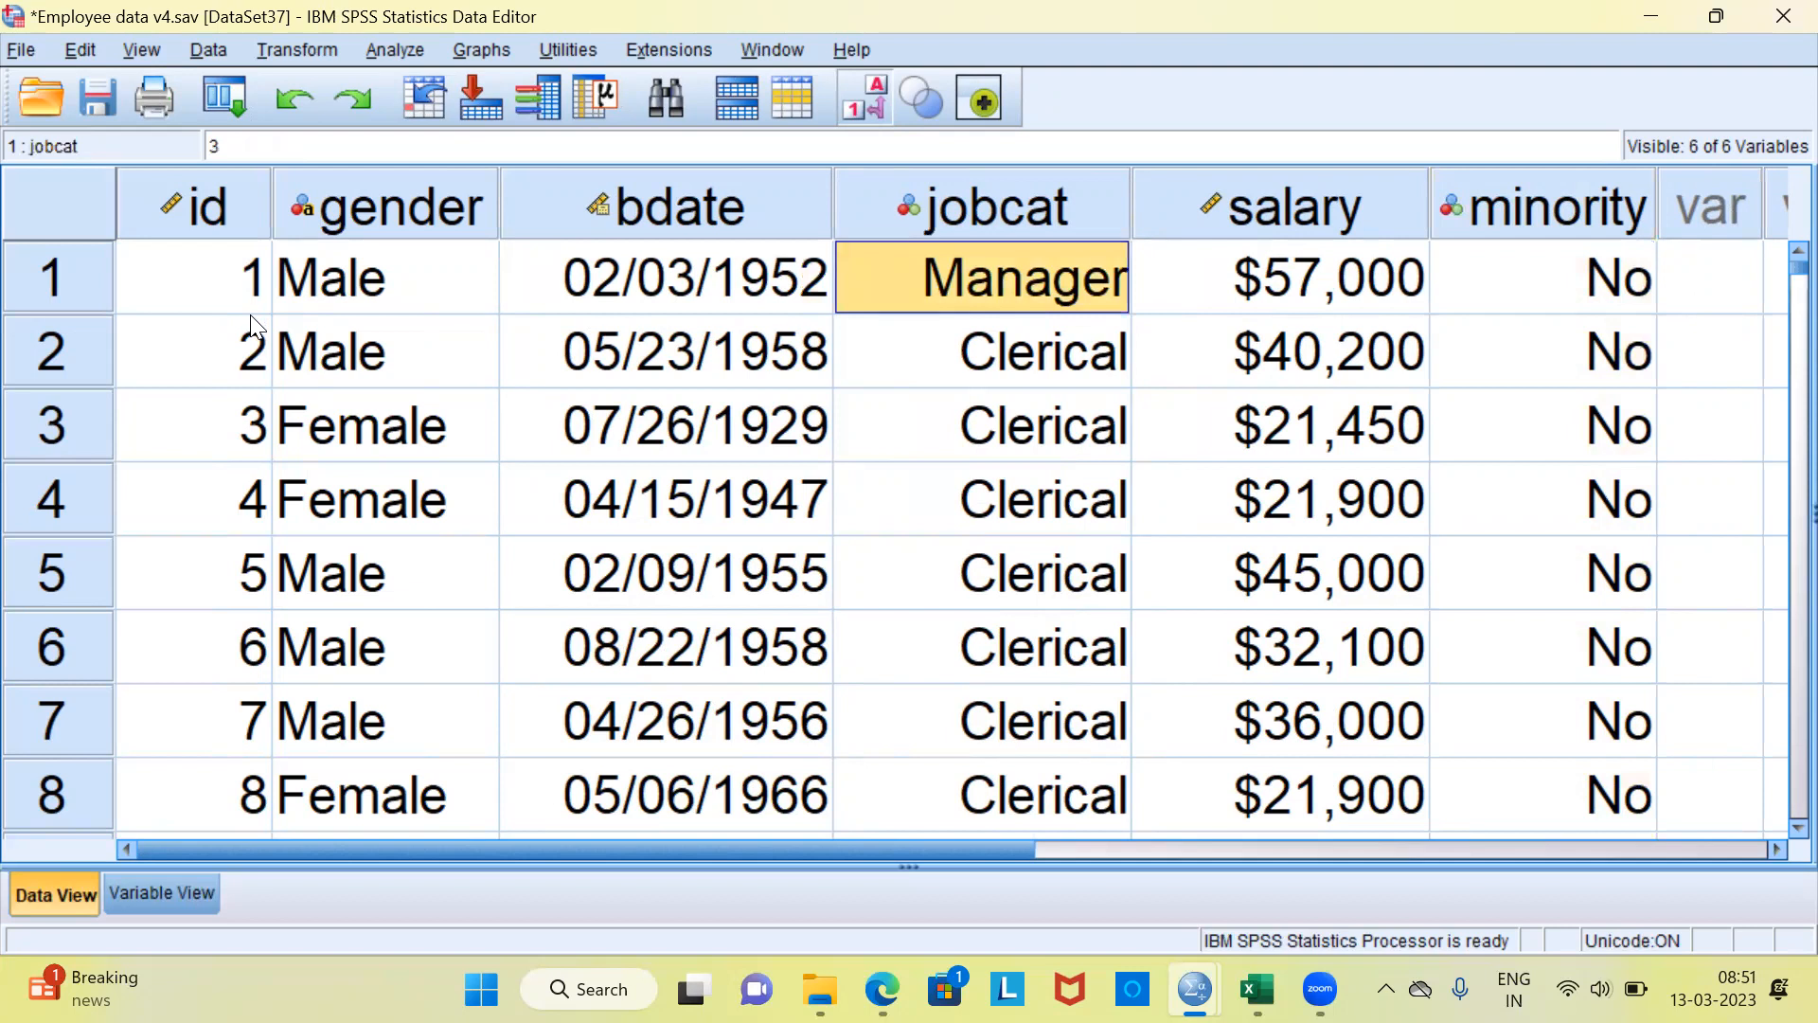
{"action": "key", "text": "Right"}
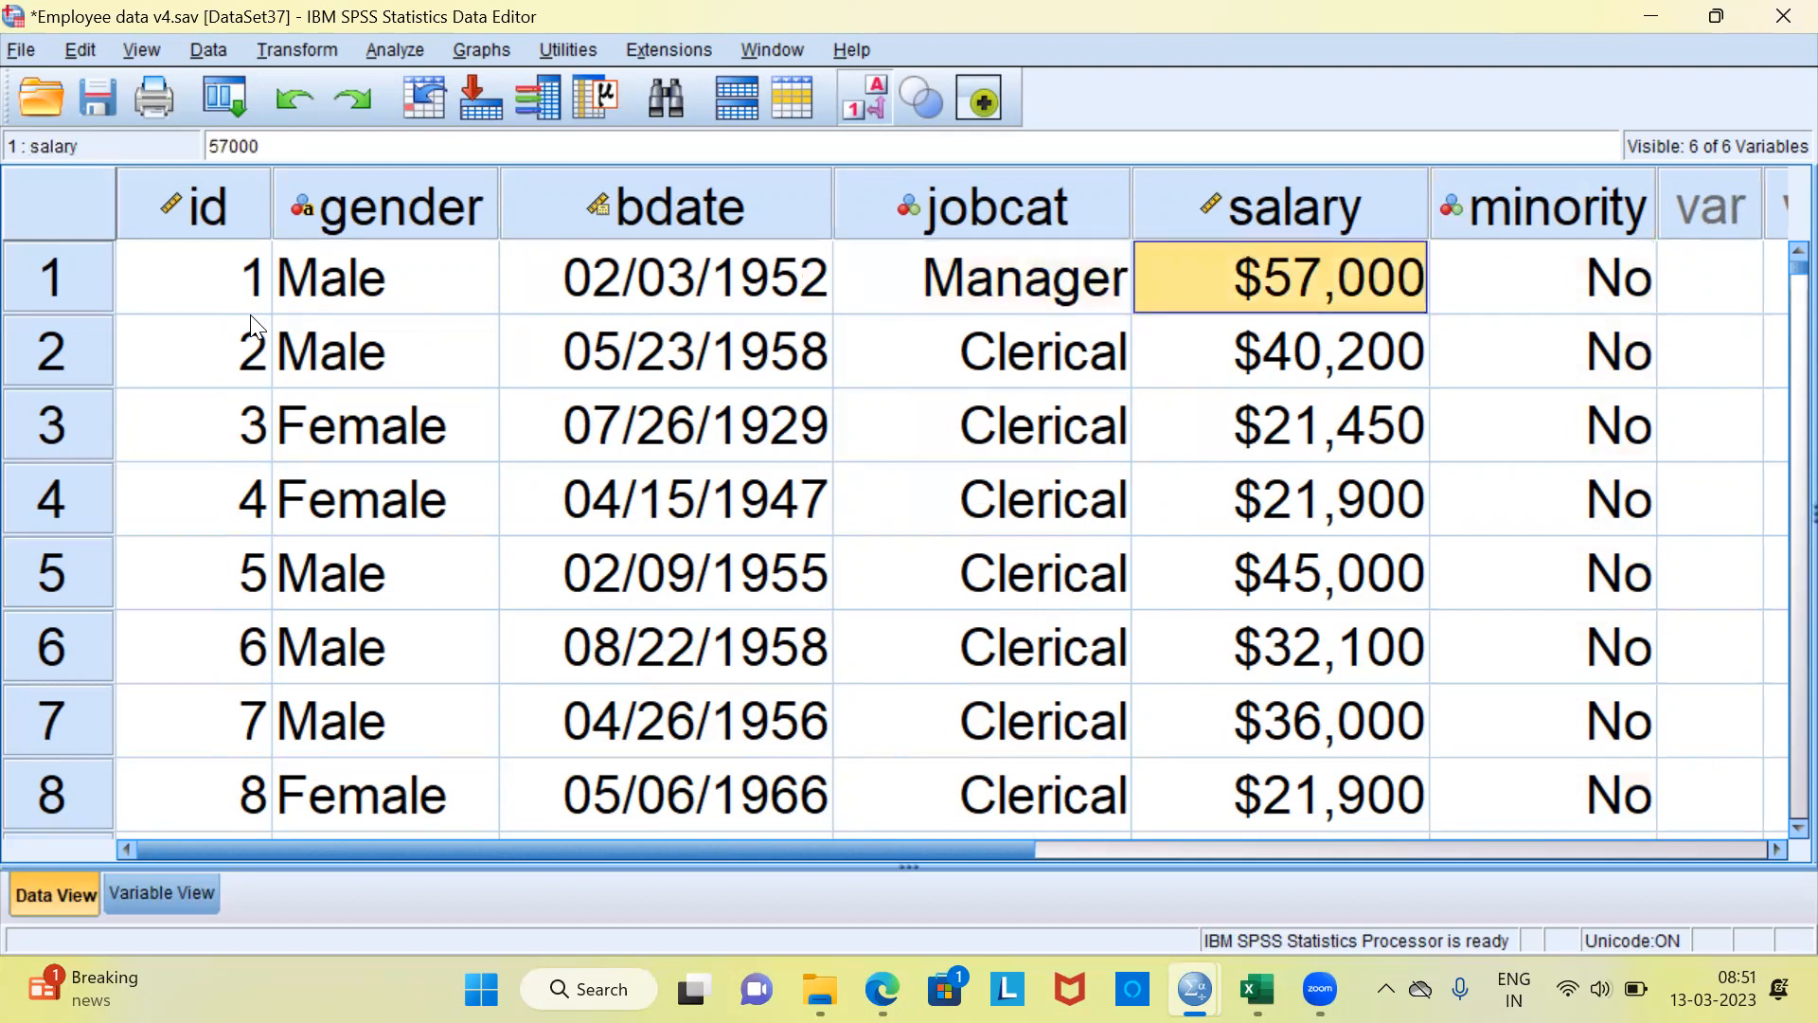
{"action": "key", "text": "Right"}
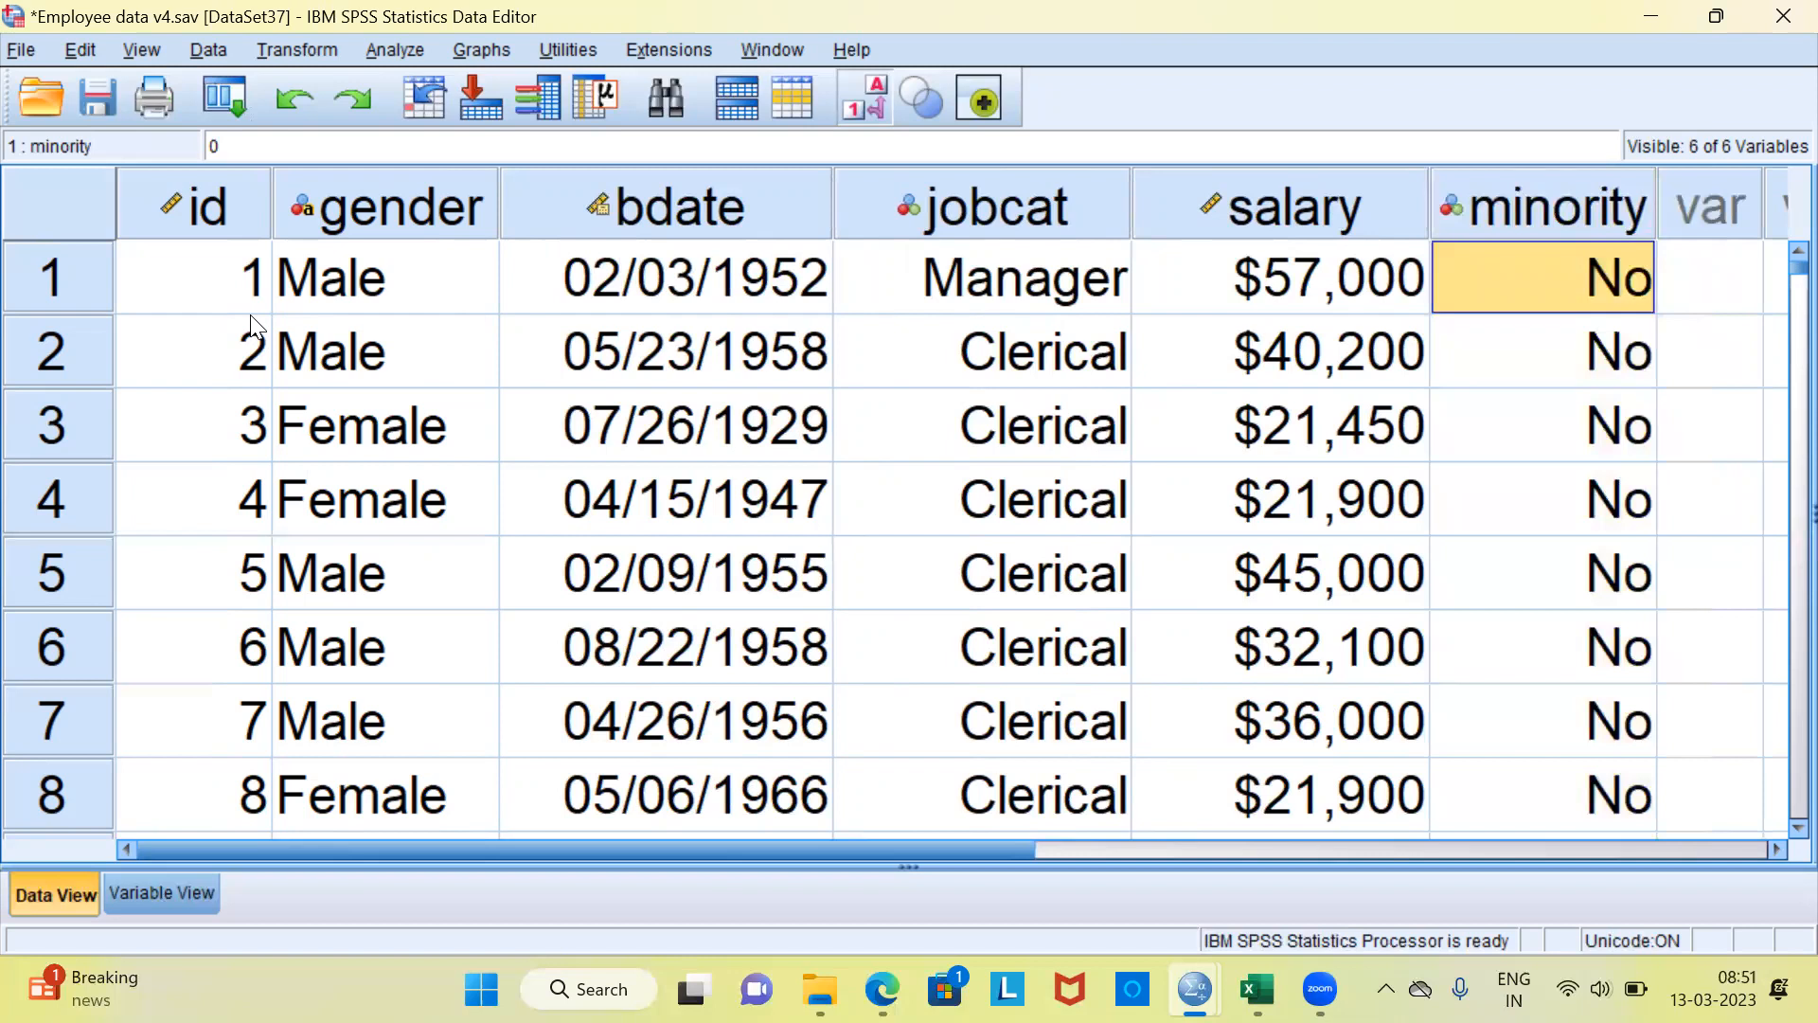
{"action": "key", "text": "Home"}
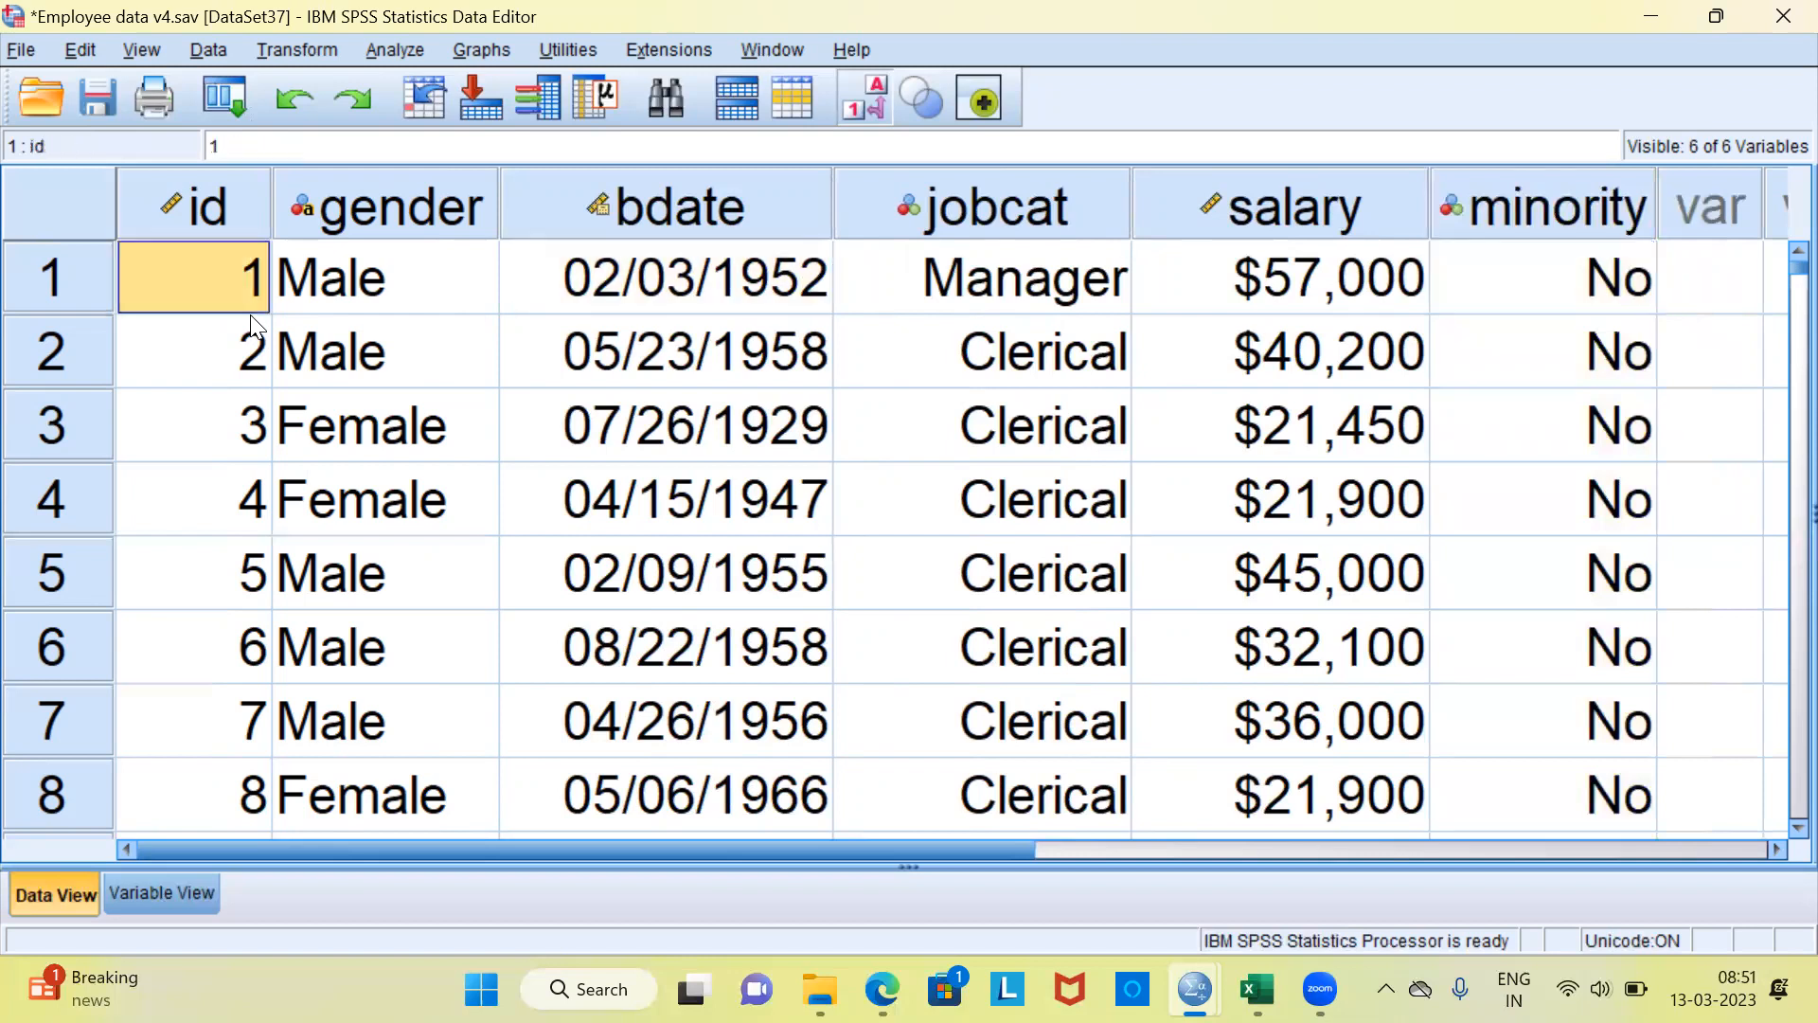
{"action": "key", "text": "ctrl+Down"}
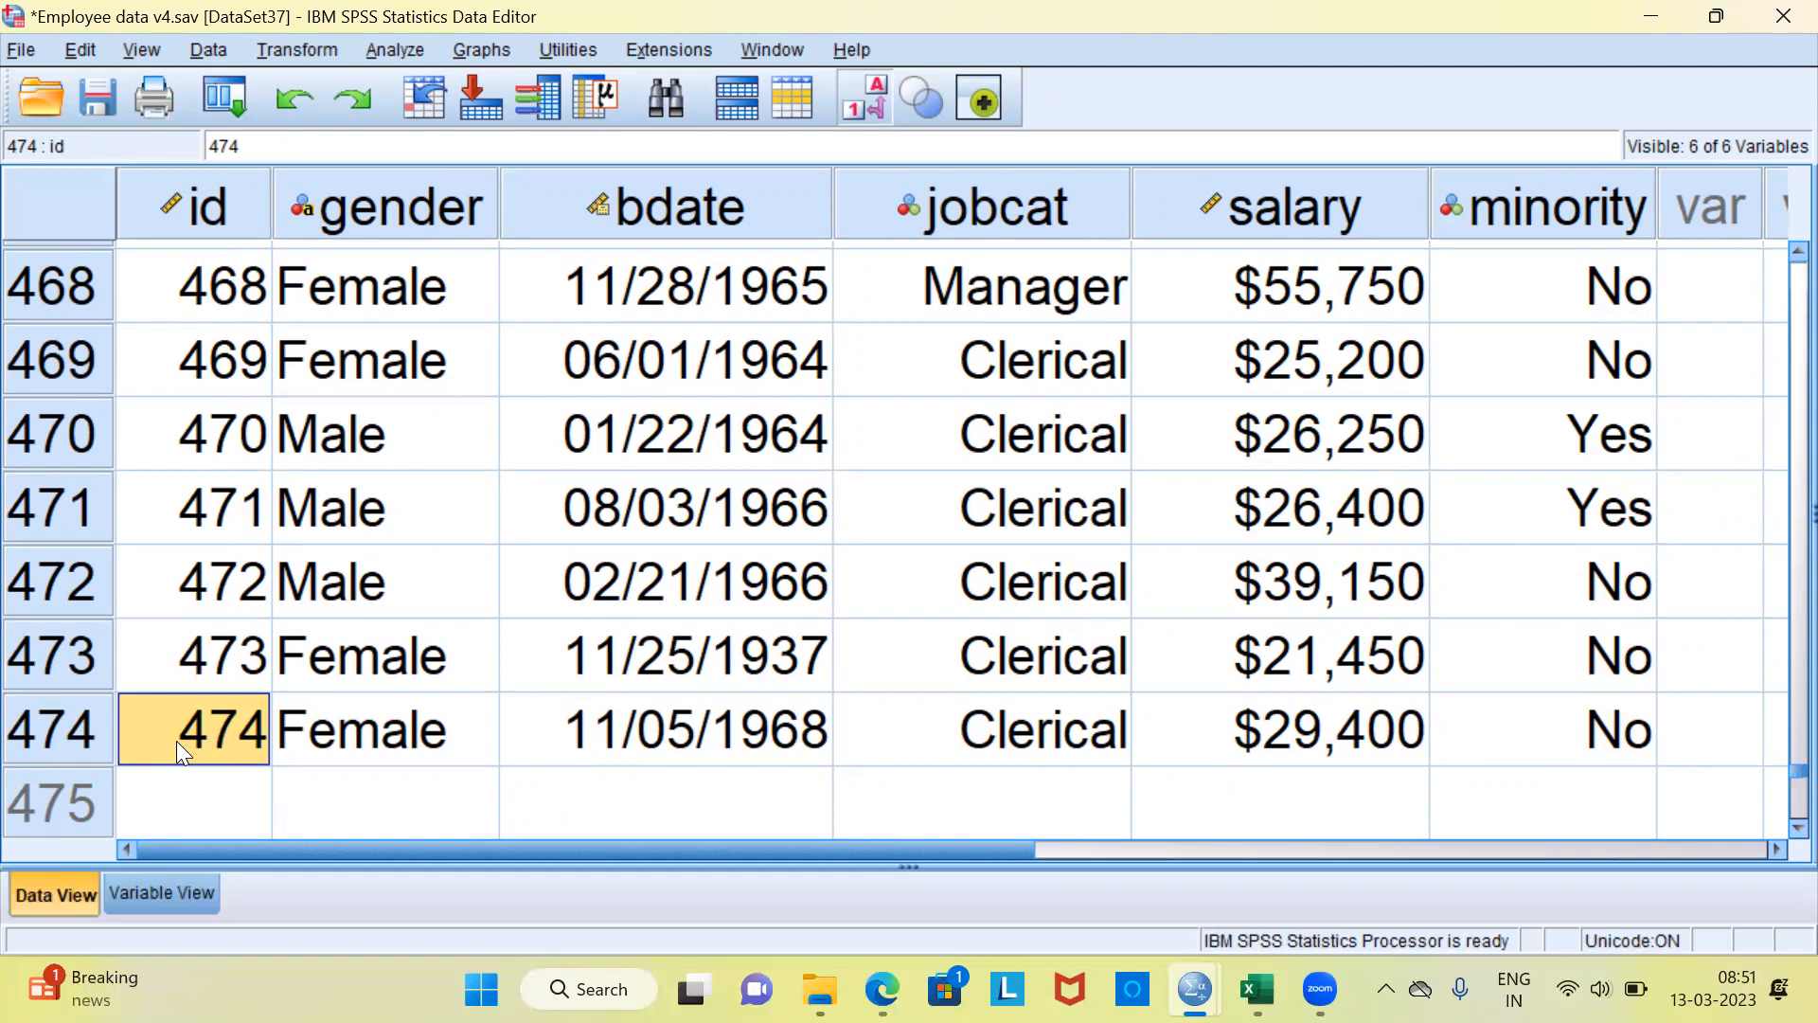
{"action": "key", "text": "ctrl+Up"}
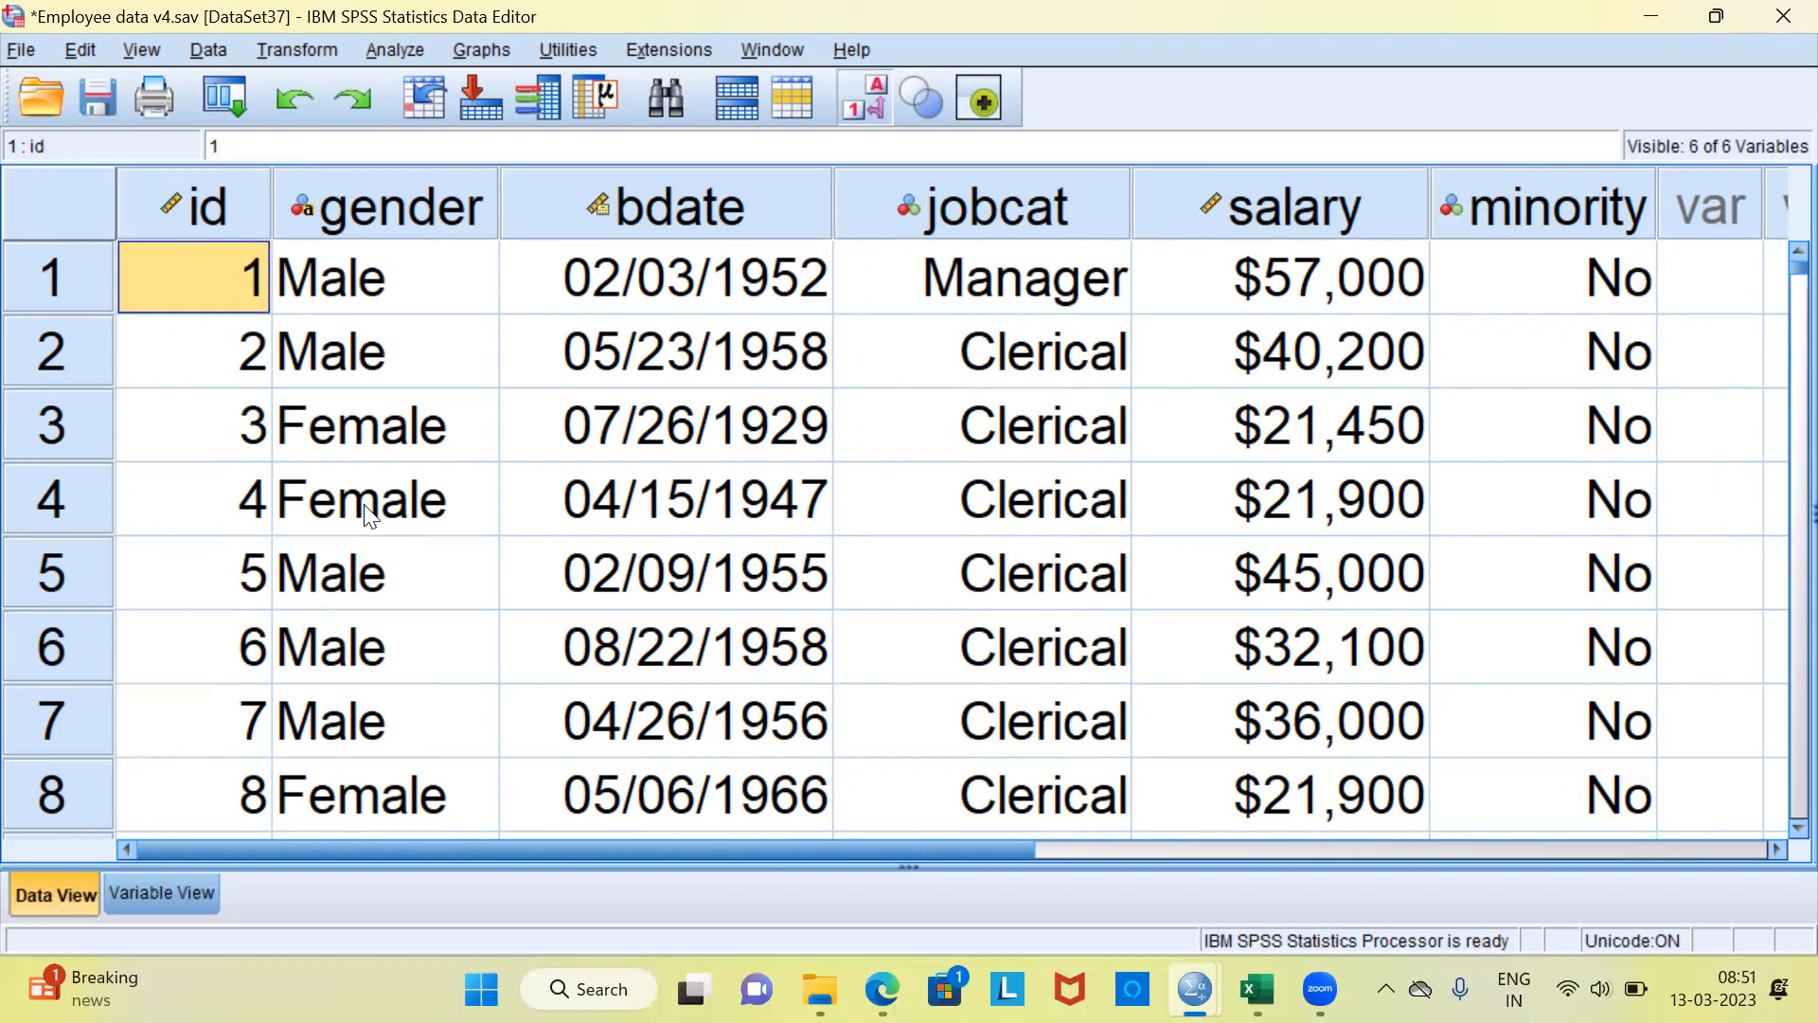
- Select the gender column and switch the value labels off and back on to compare them with the underlying codes
{"action": "left_click", "coordinate": [403, 221]}
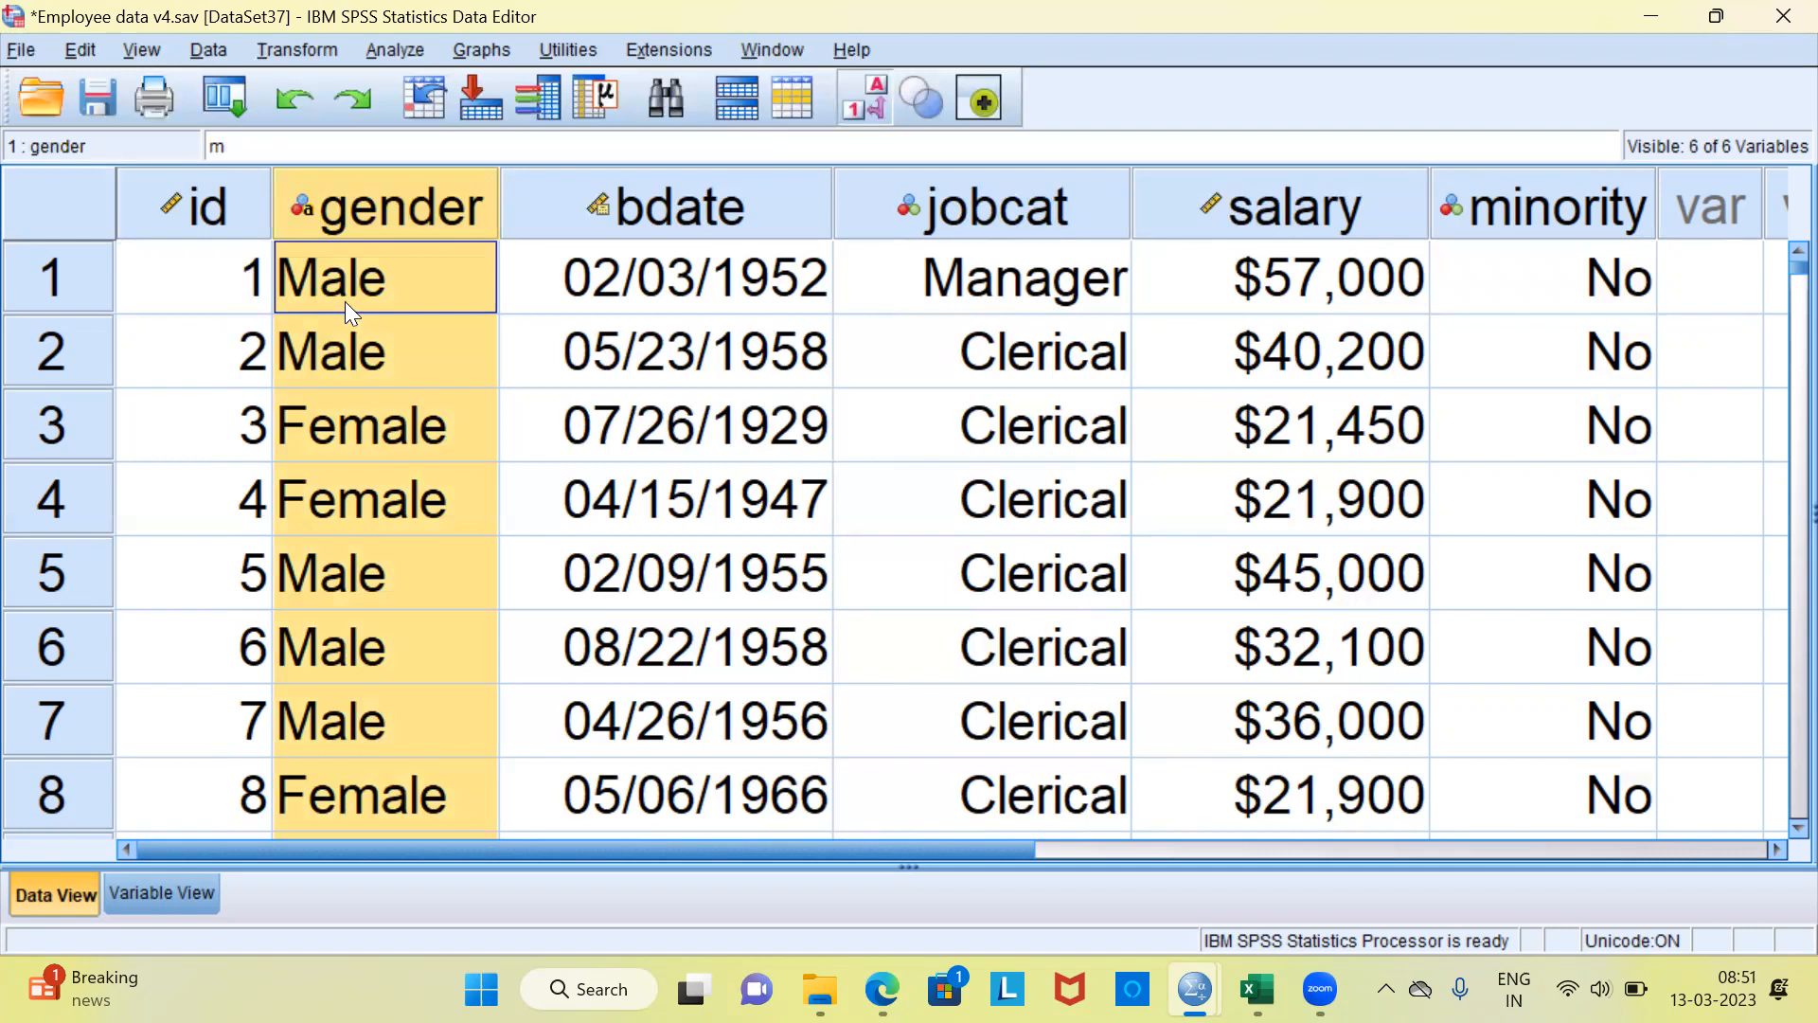
{"action": "key", "text": "ctrl+f"}
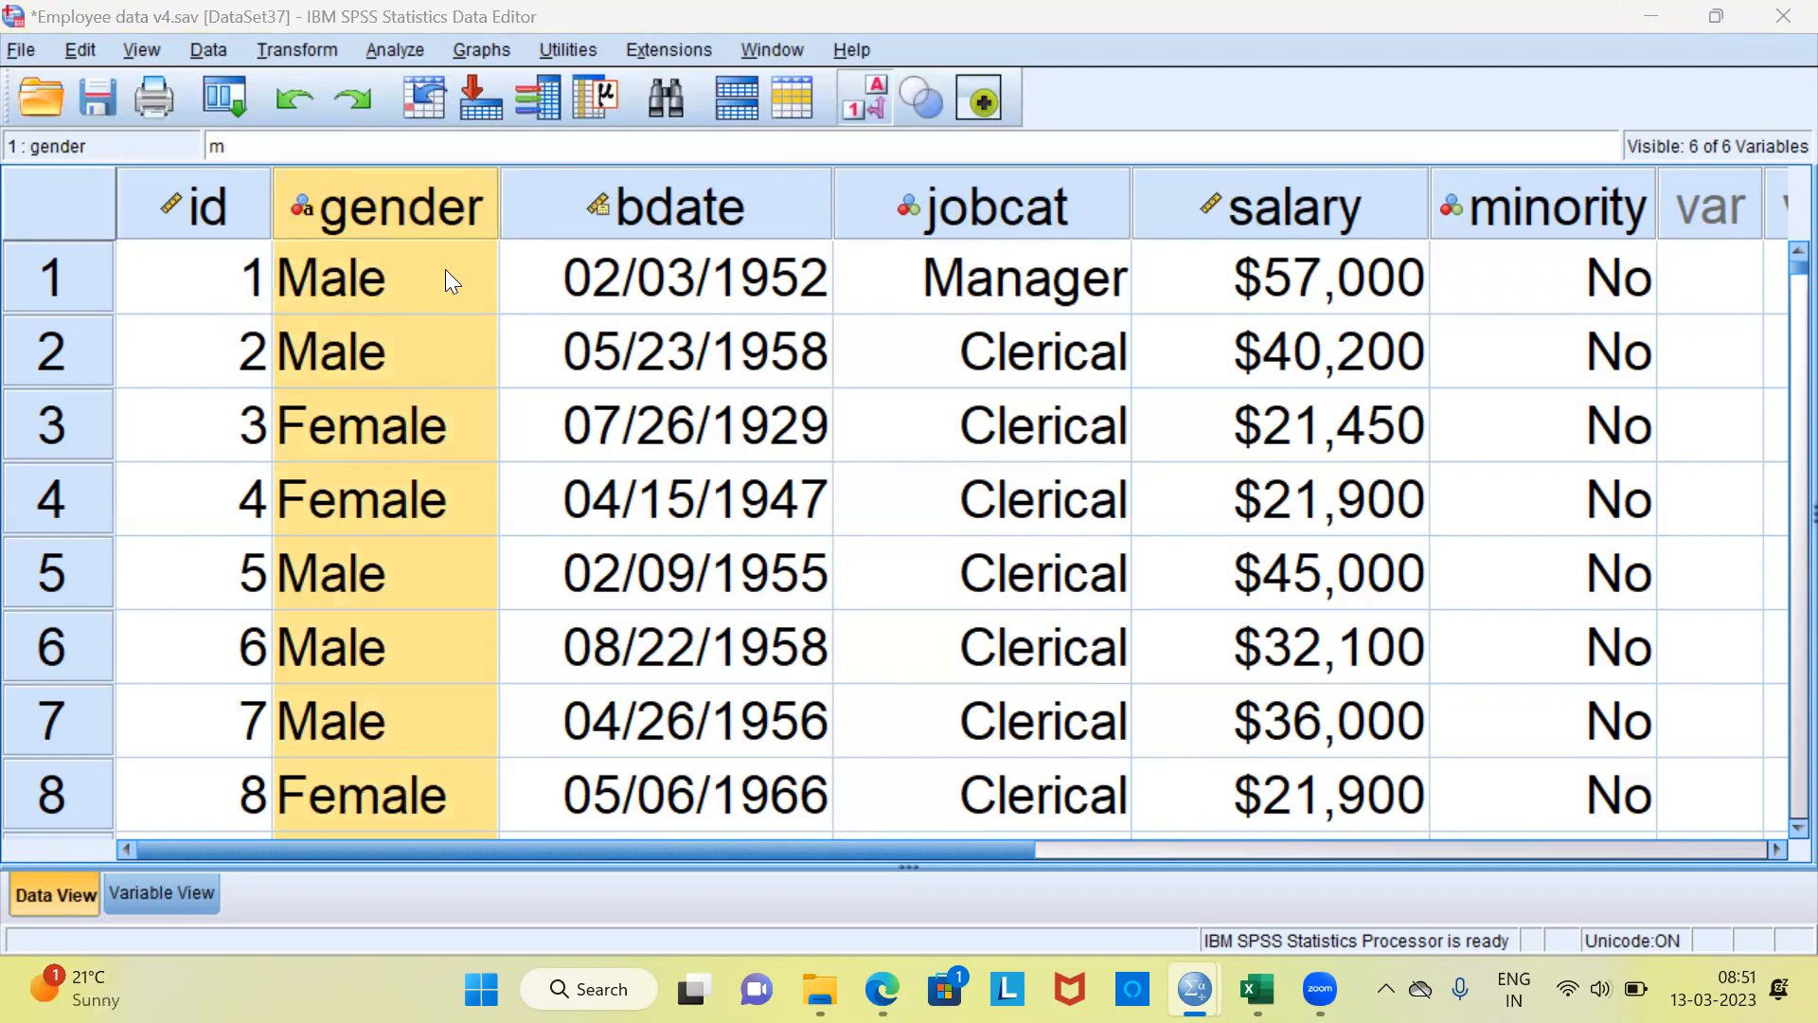
{"action": "left_click", "coordinate": [864, 104]}
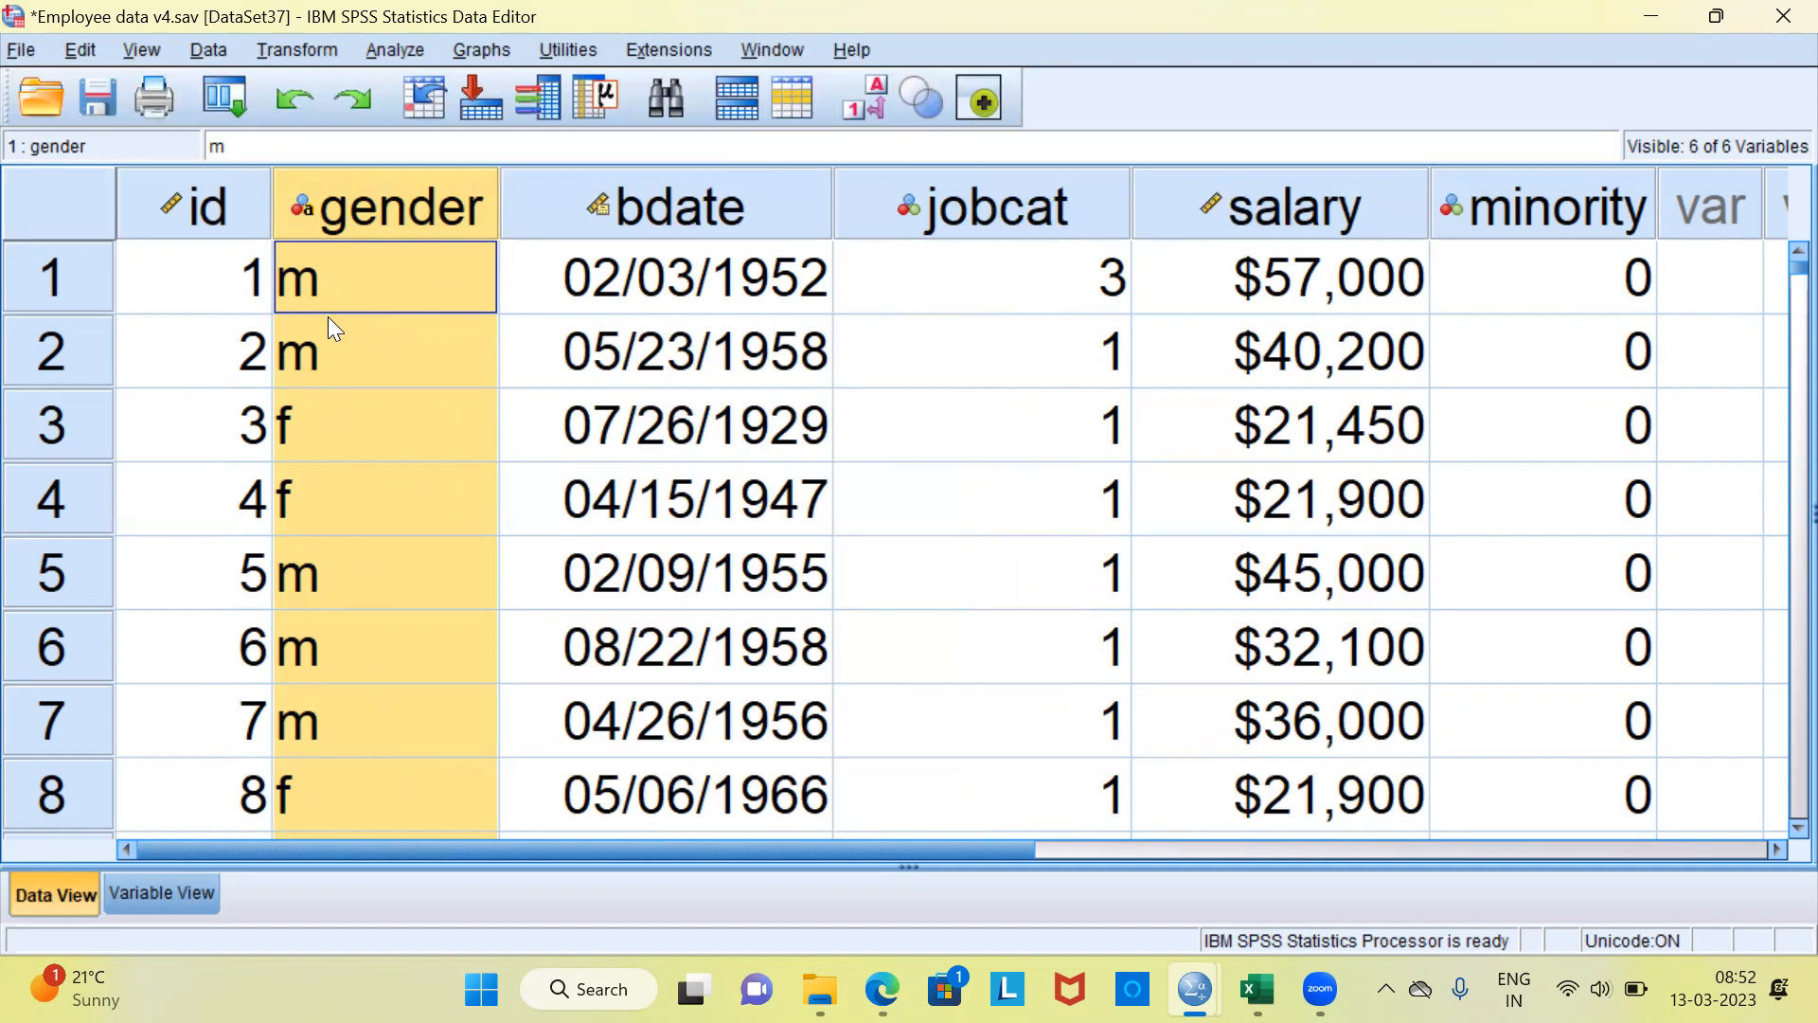
{"action": "left_click", "coordinate": [860, 104]}
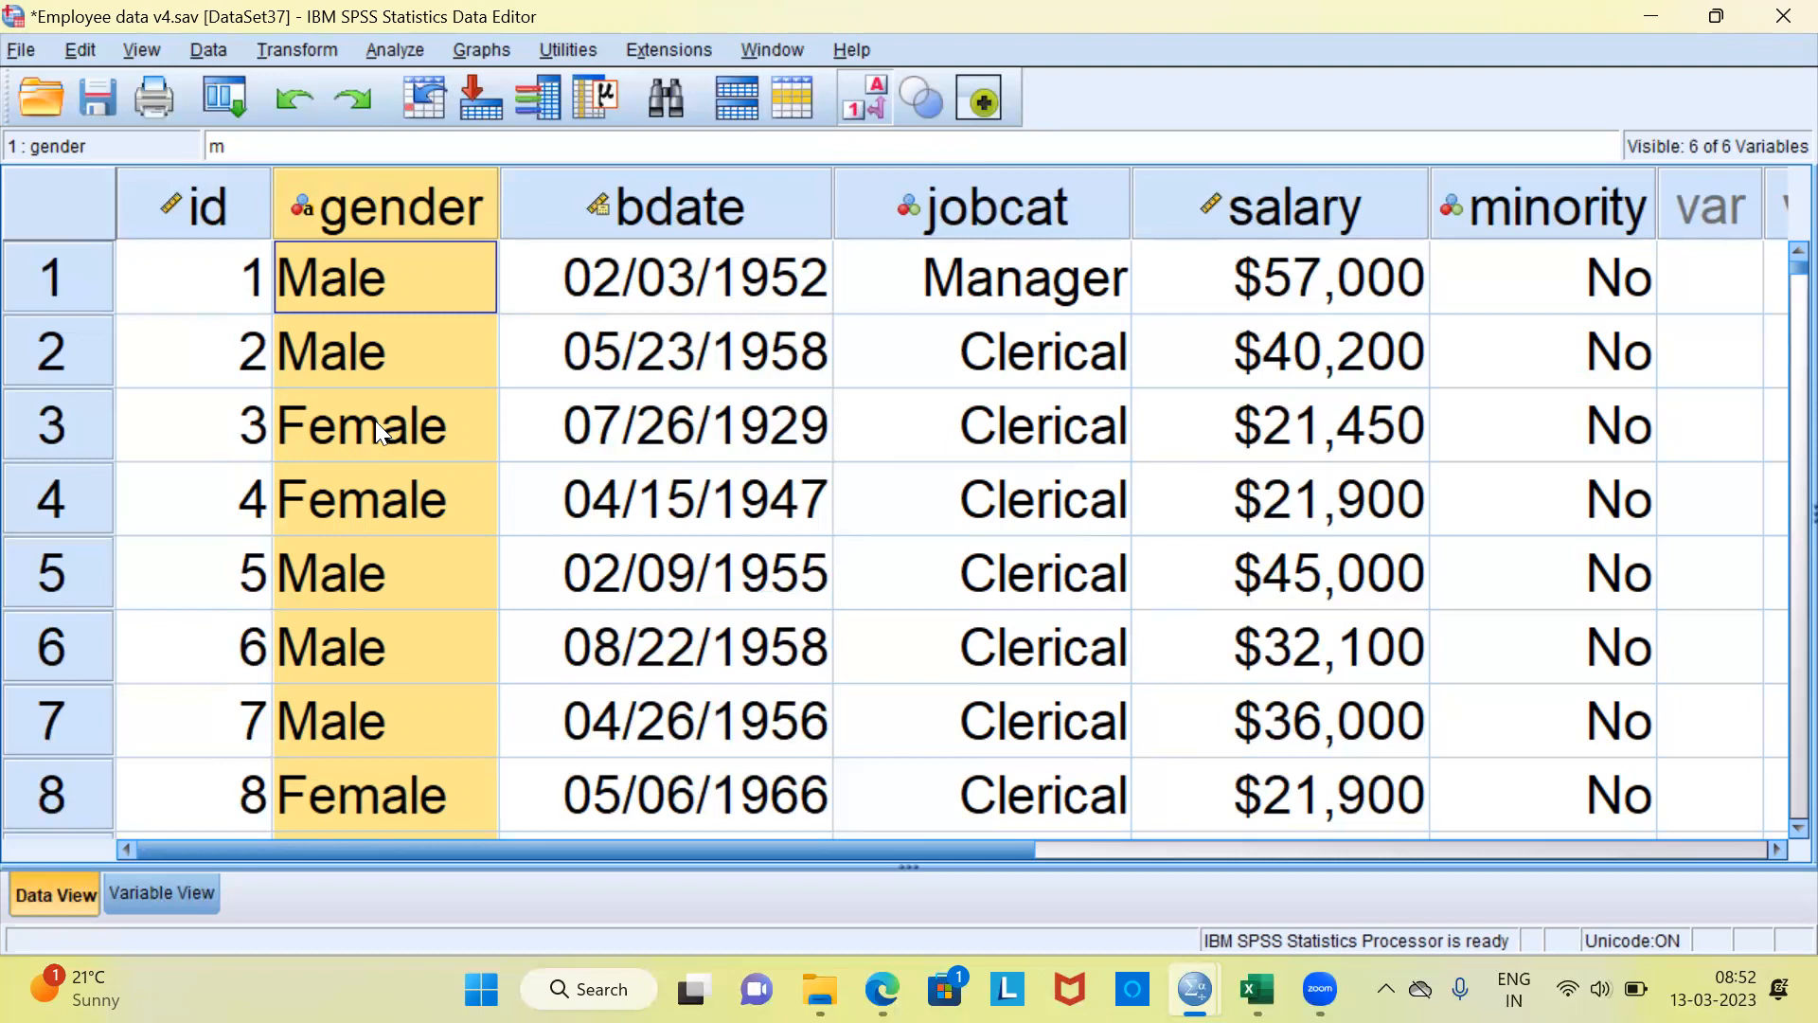
- Open the Select Cases dialog and move it aside to uncover the salary column
{"action": "left_click", "coordinate": [208, 50]}
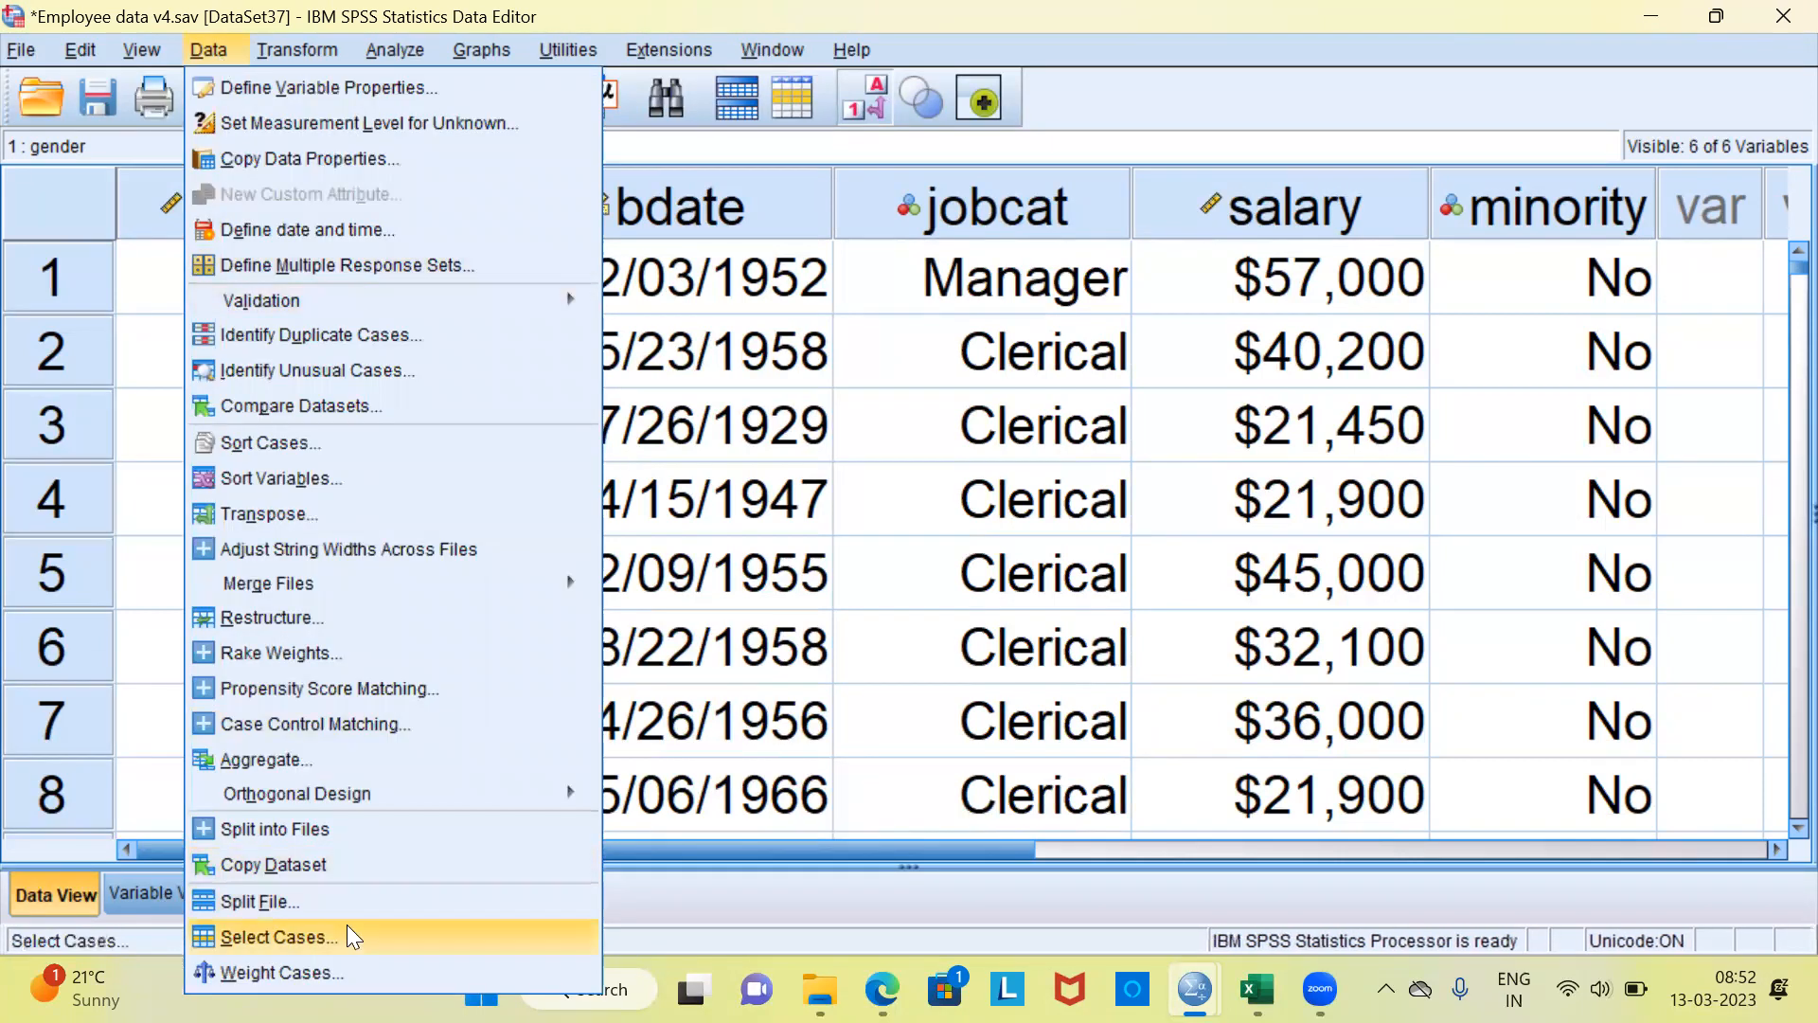
{"action": "left_click", "coordinate": [377, 942]}
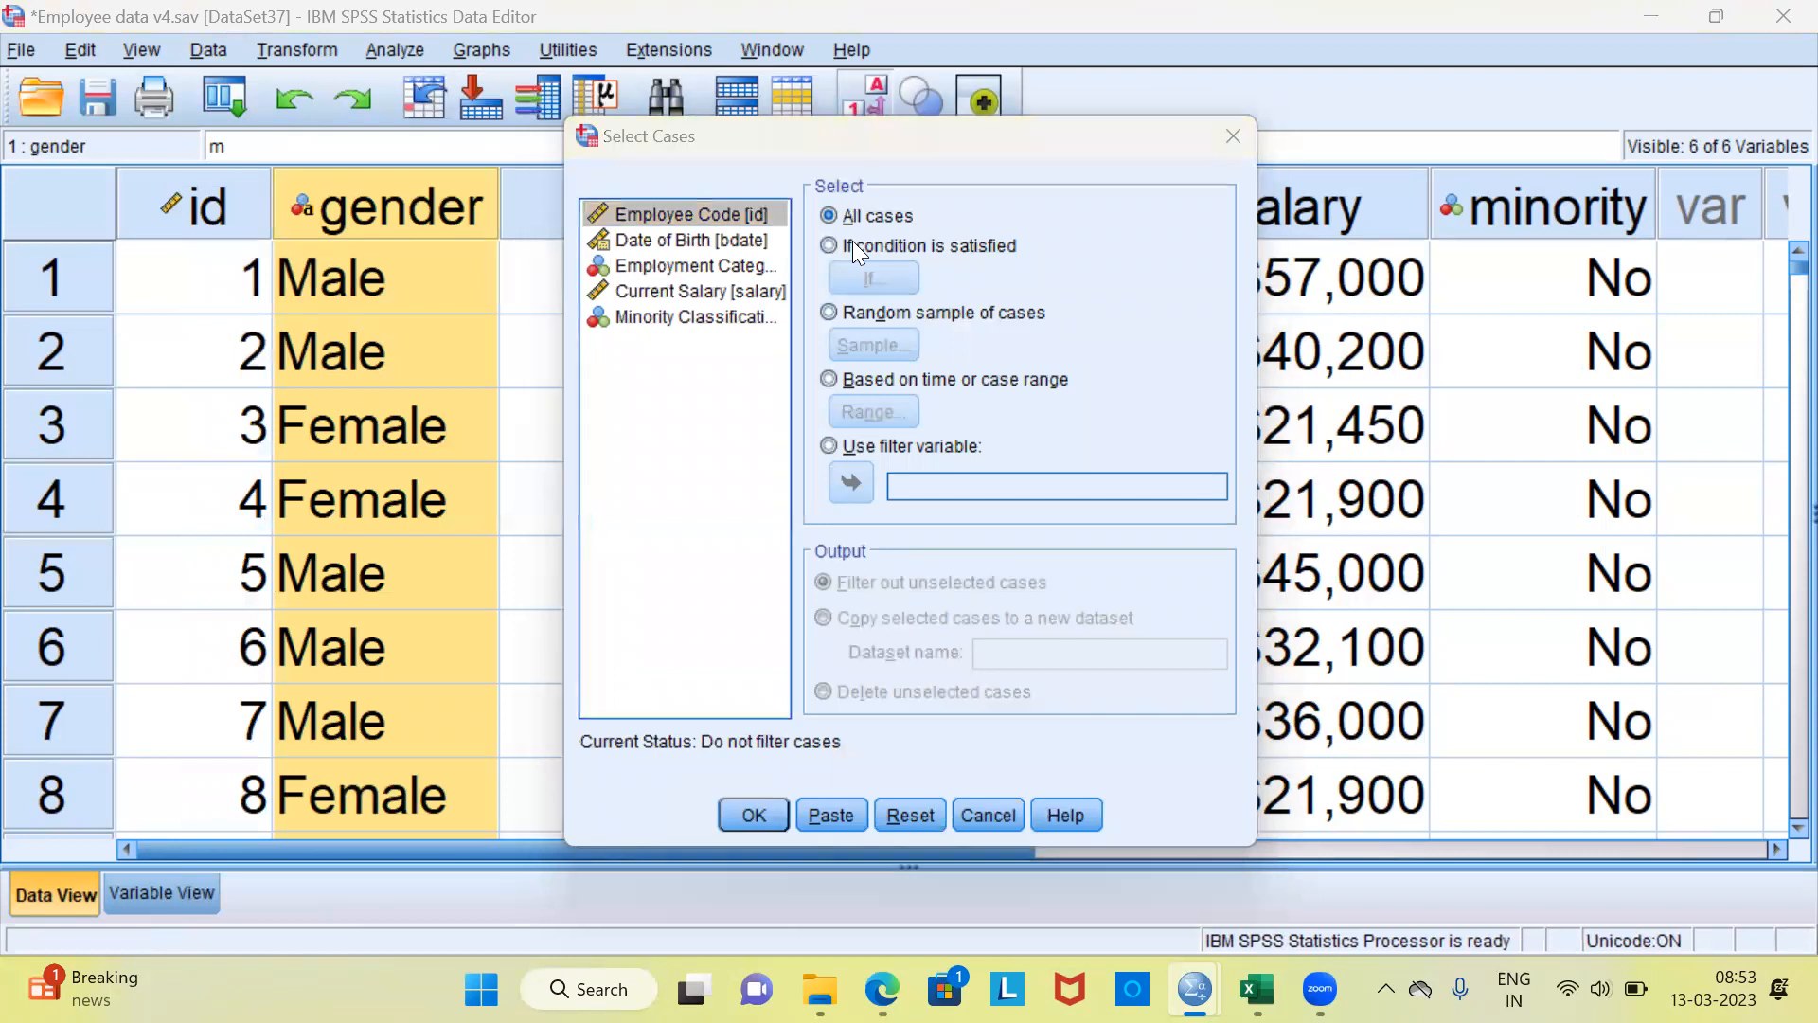
{"action": "left_click", "coordinate": [697, 136]}
{"action": "left_click_drag", "start_coordinate": [697, 136], "coordinate": [449, 174]}
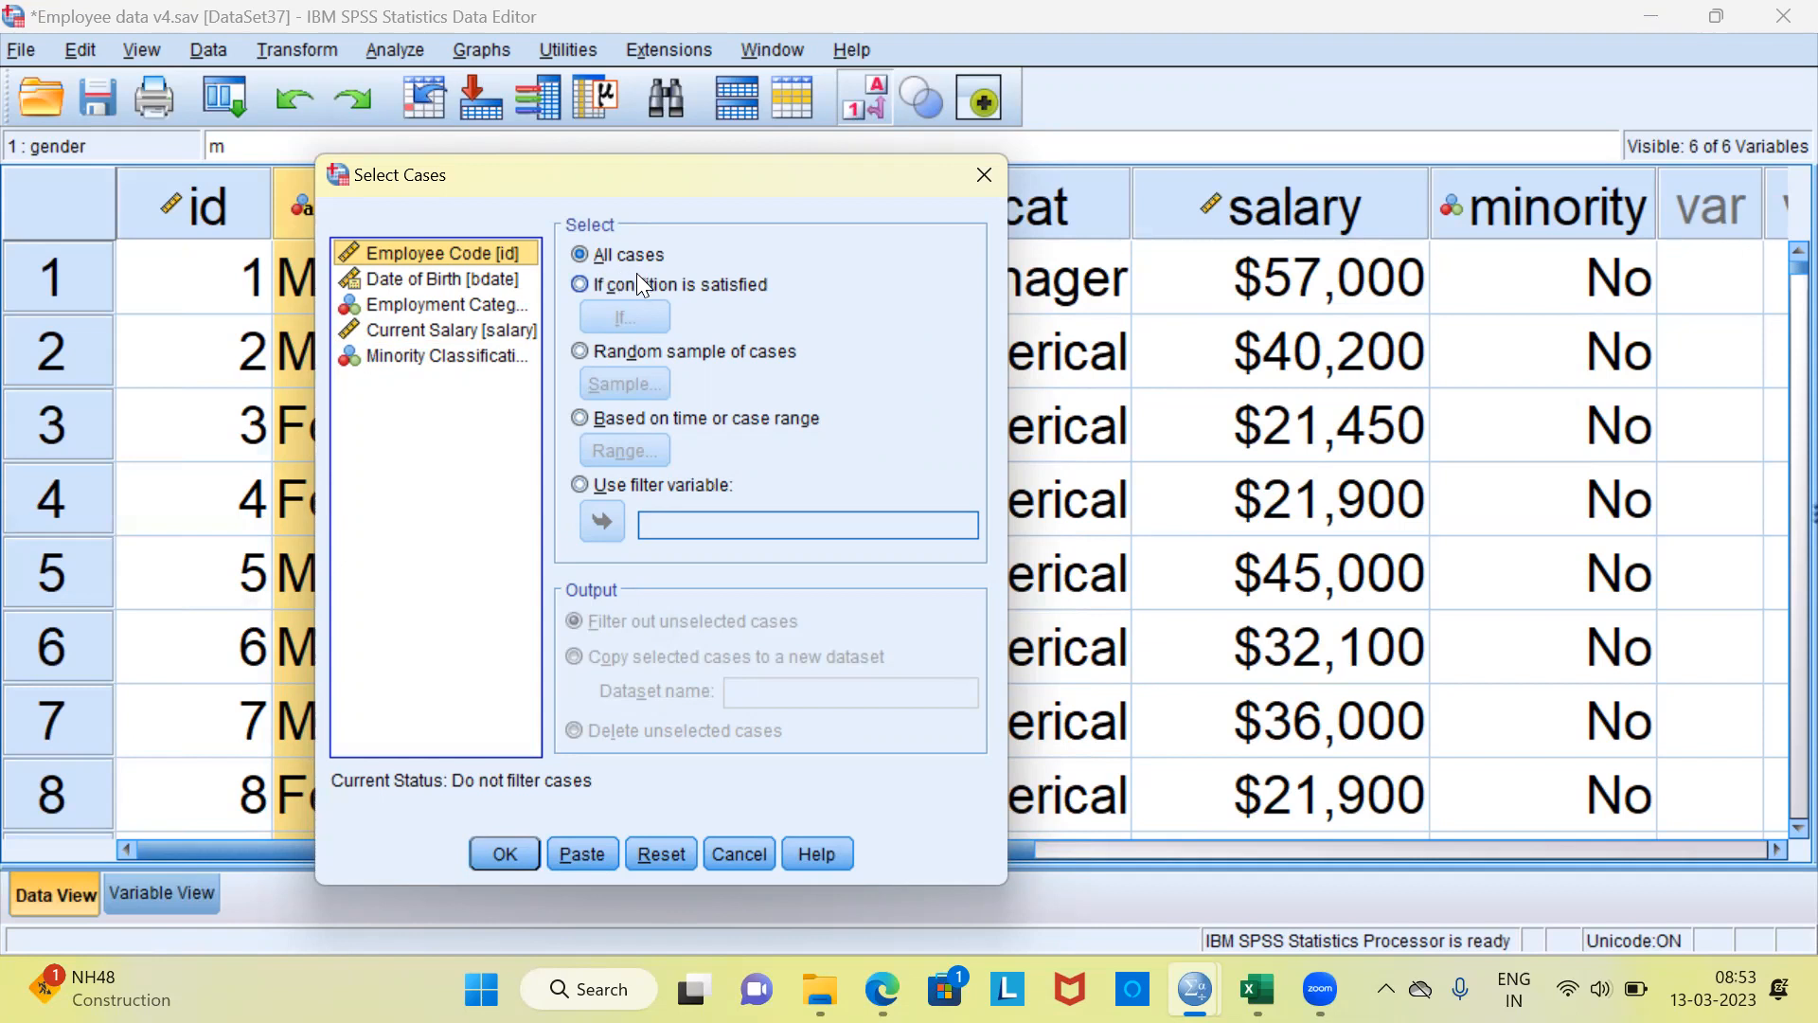
- Examine the condition, random sample, time or case range and filter variable selection methods, returning to All cases
{"action": "left_click", "coordinate": [592, 284]}
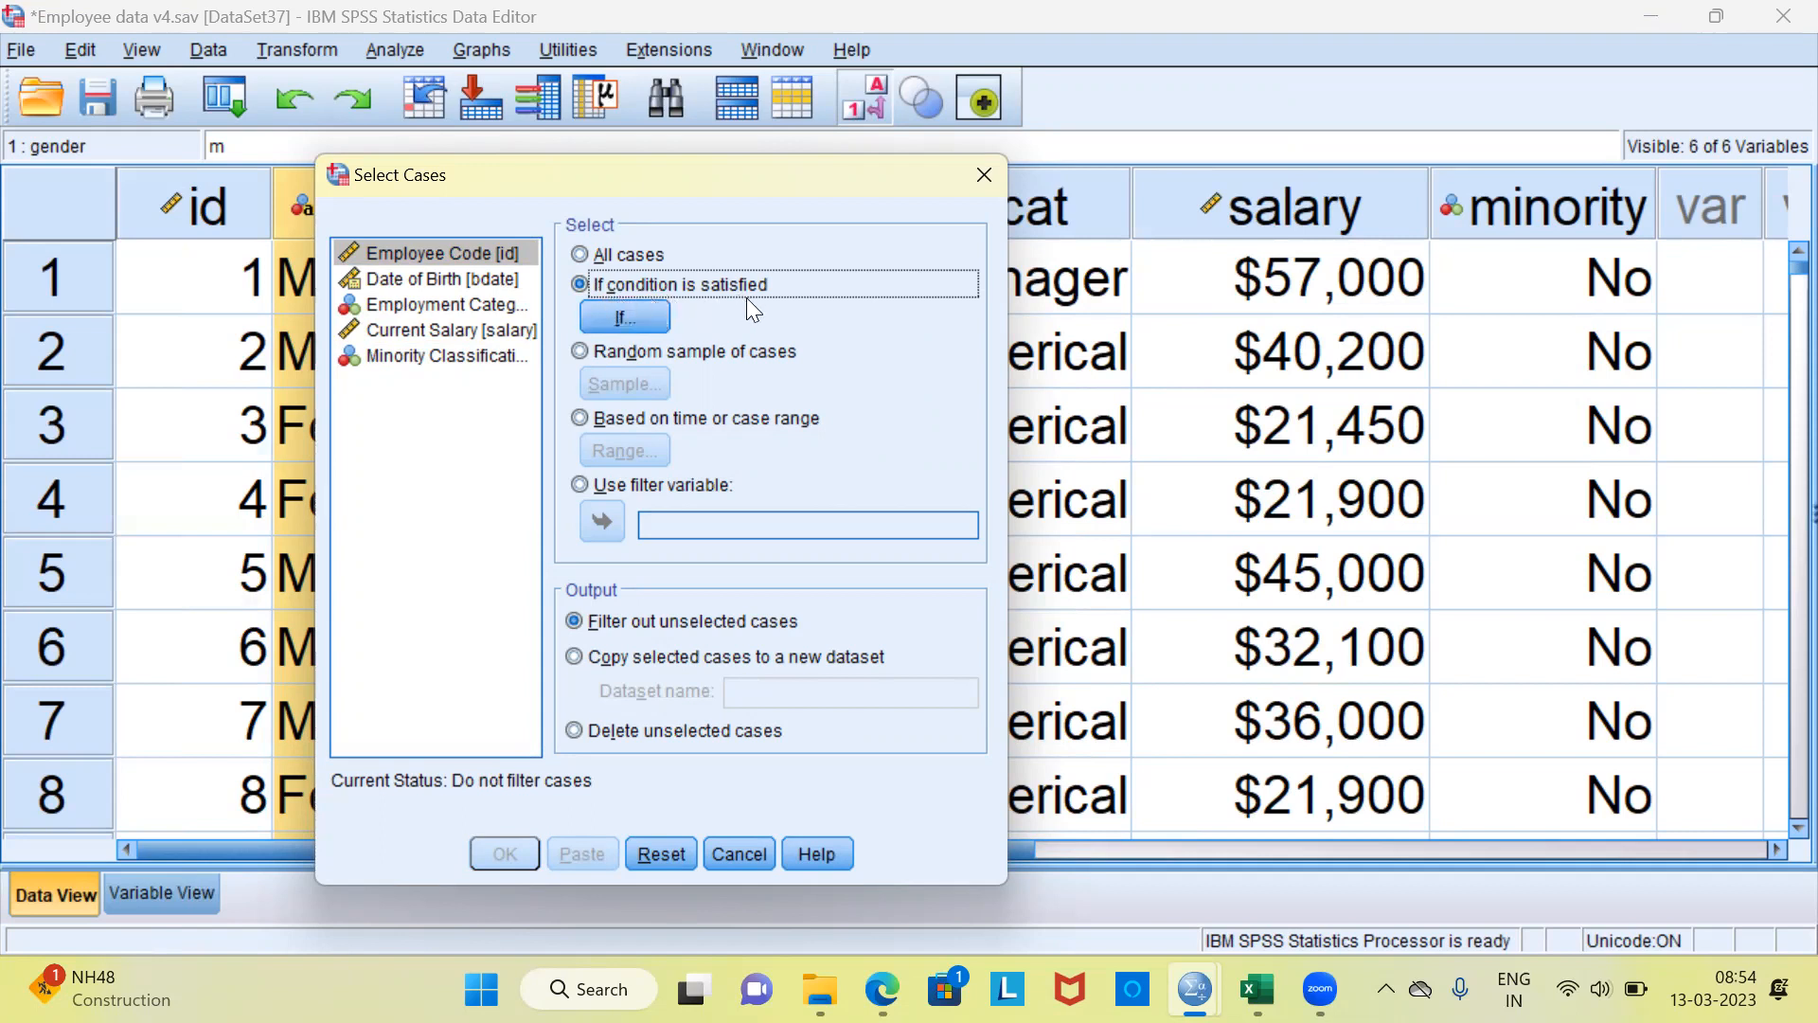
{"action": "left_click", "coordinate": [589, 352]}
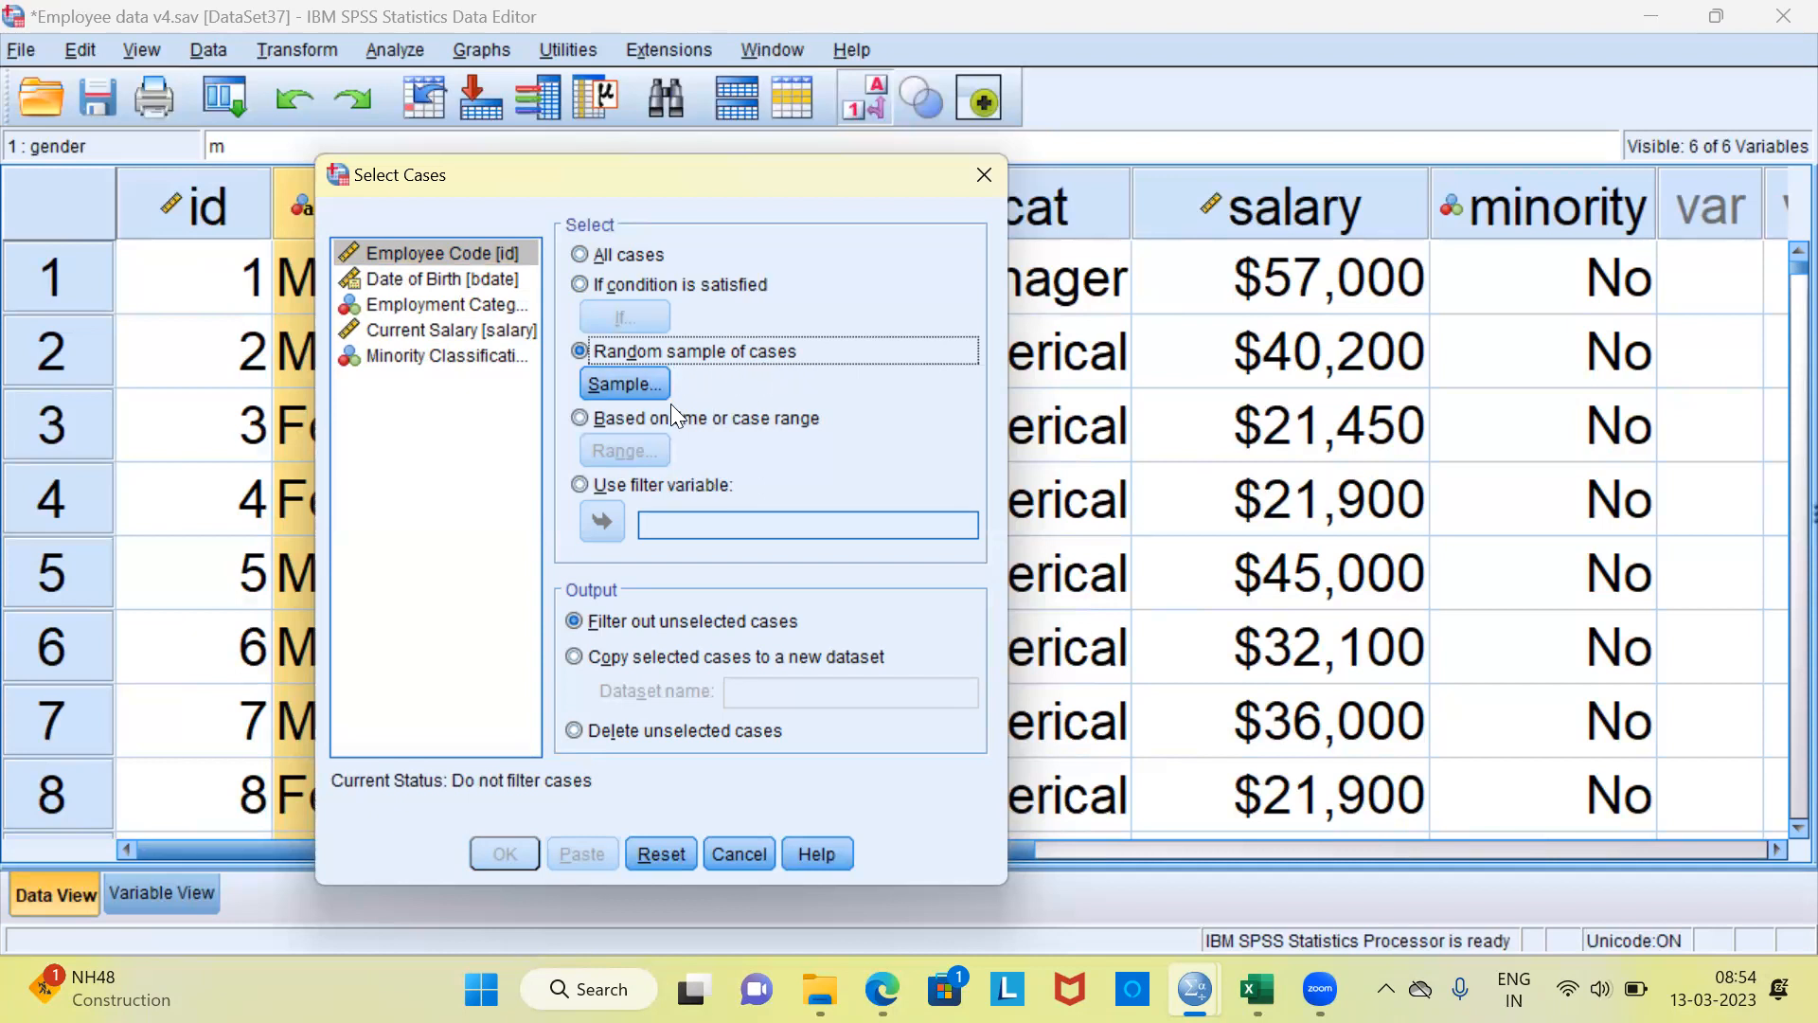
{"action": "left_click", "coordinate": [586, 418]}
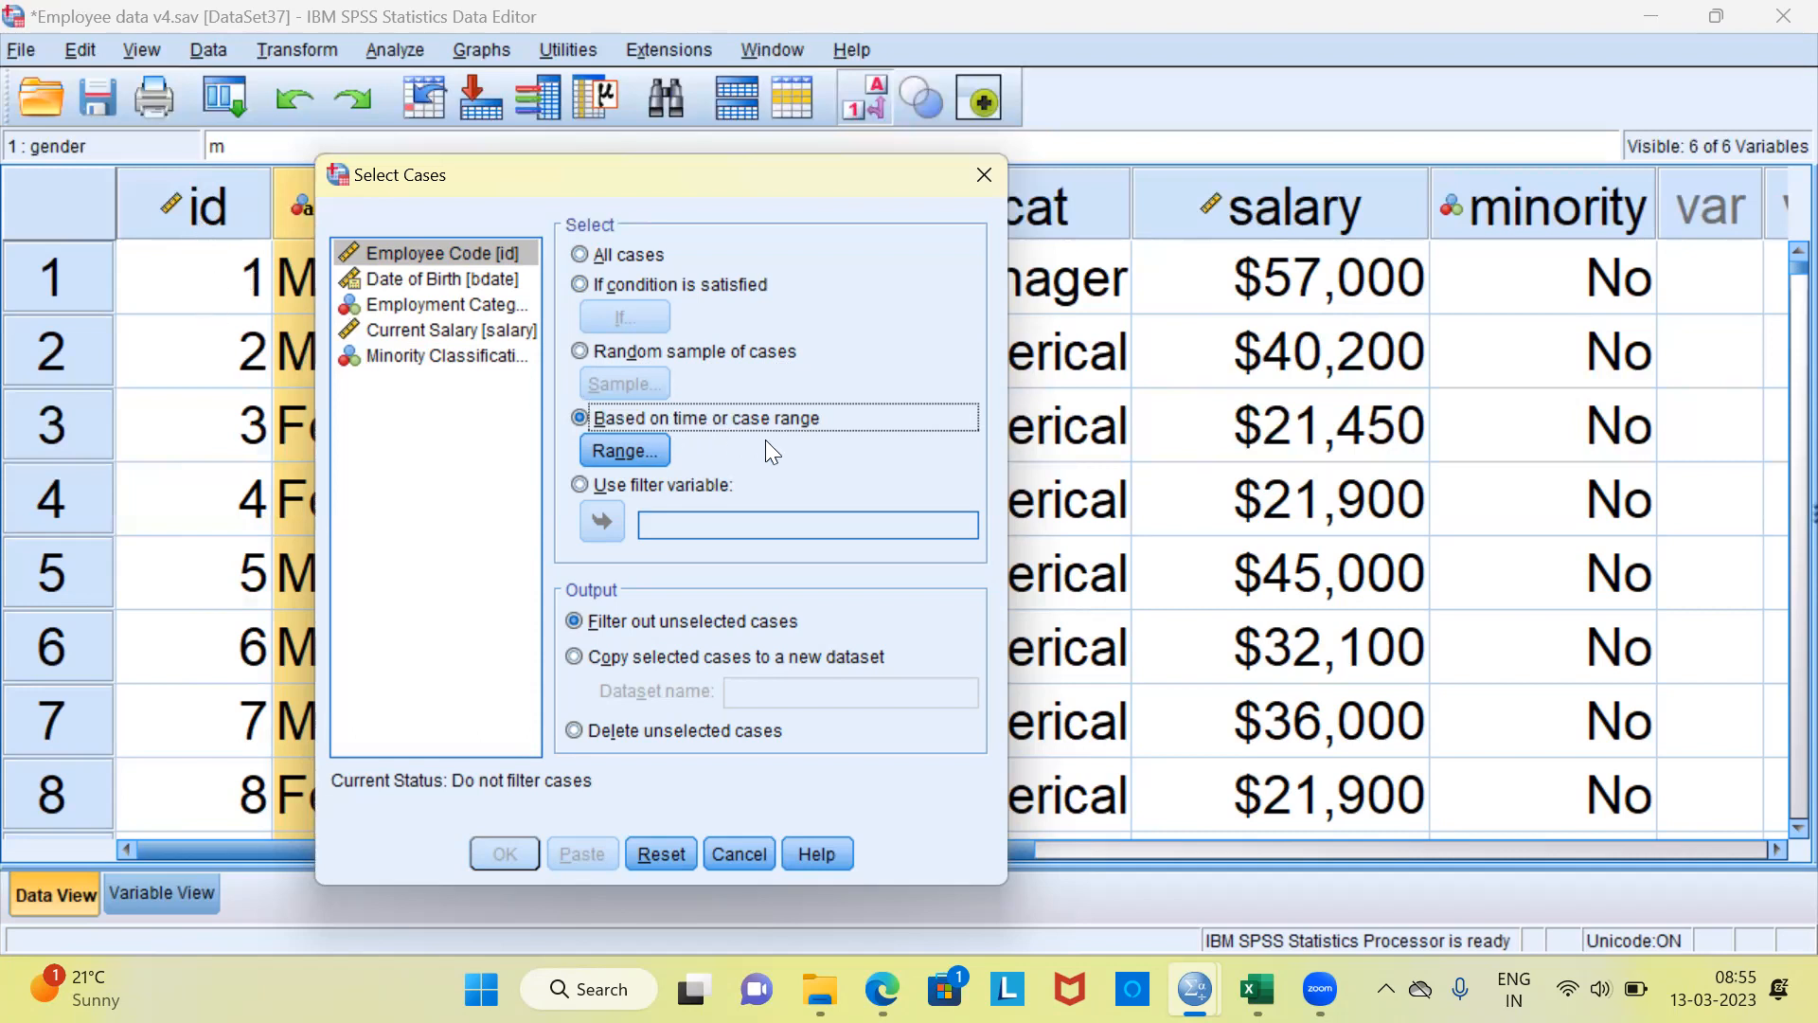
{"action": "left_click", "coordinate": [587, 486]}
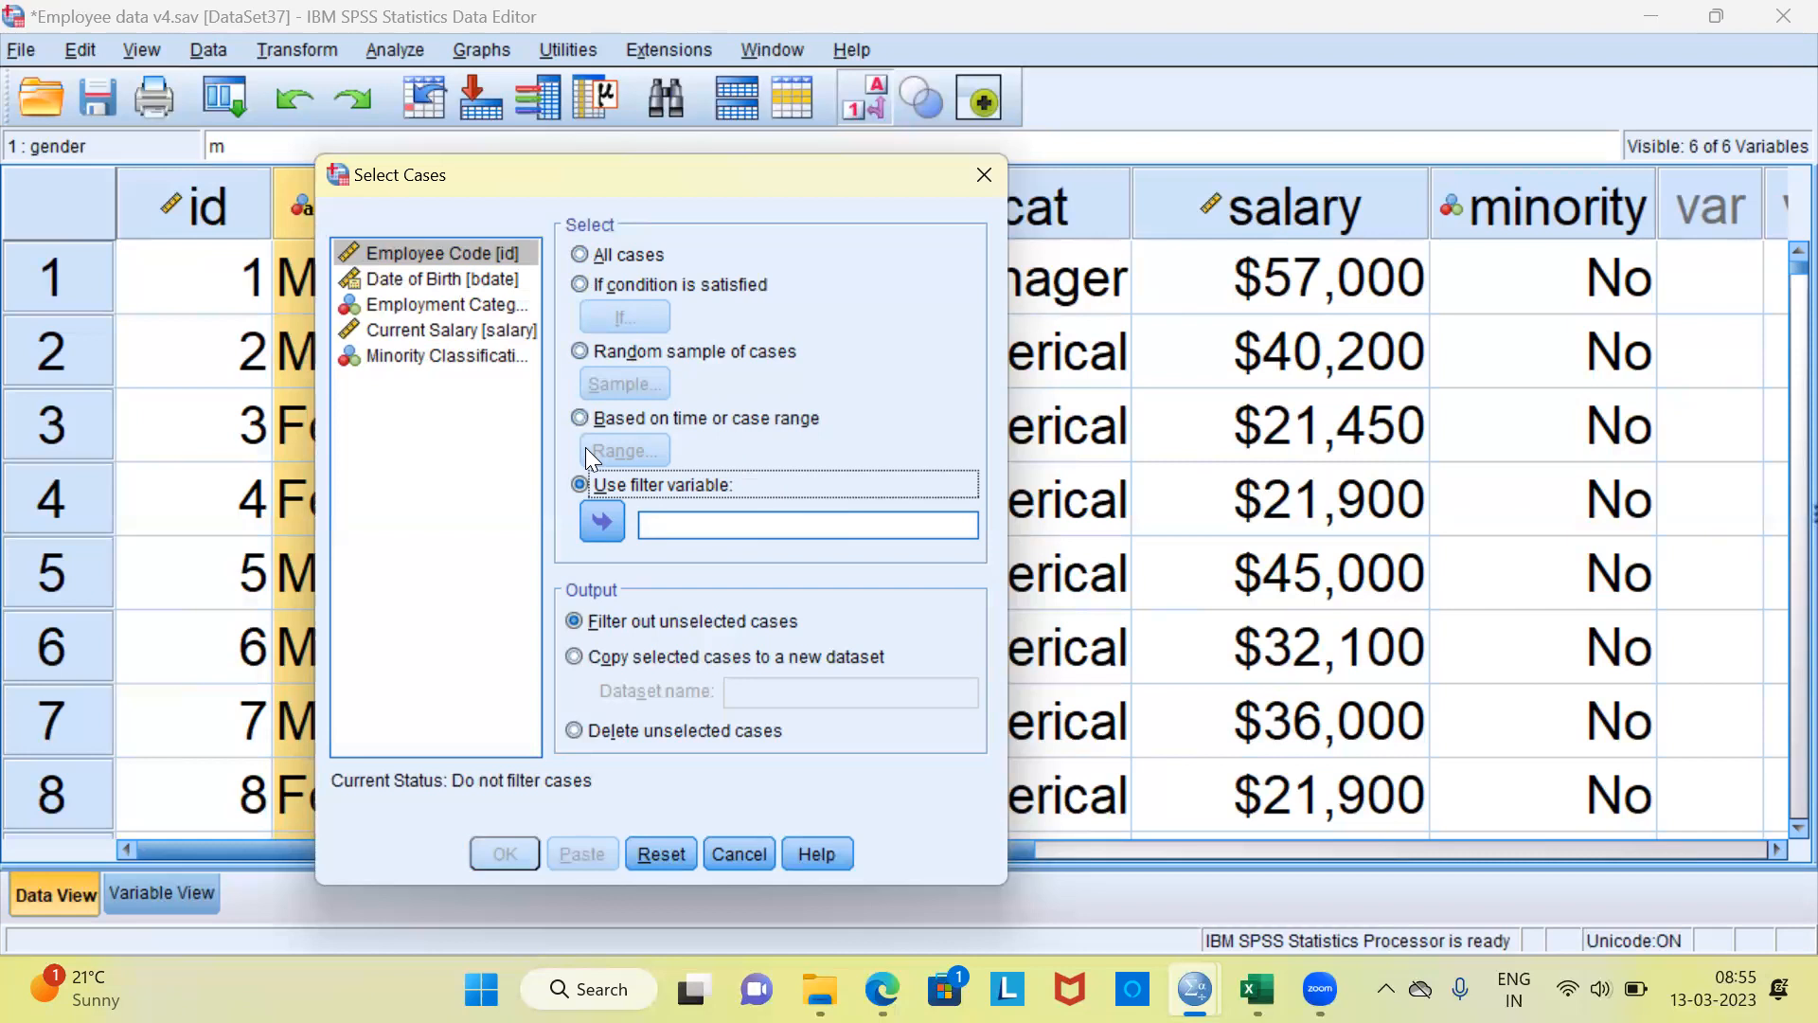
{"action": "left_click", "coordinate": [580, 255]}
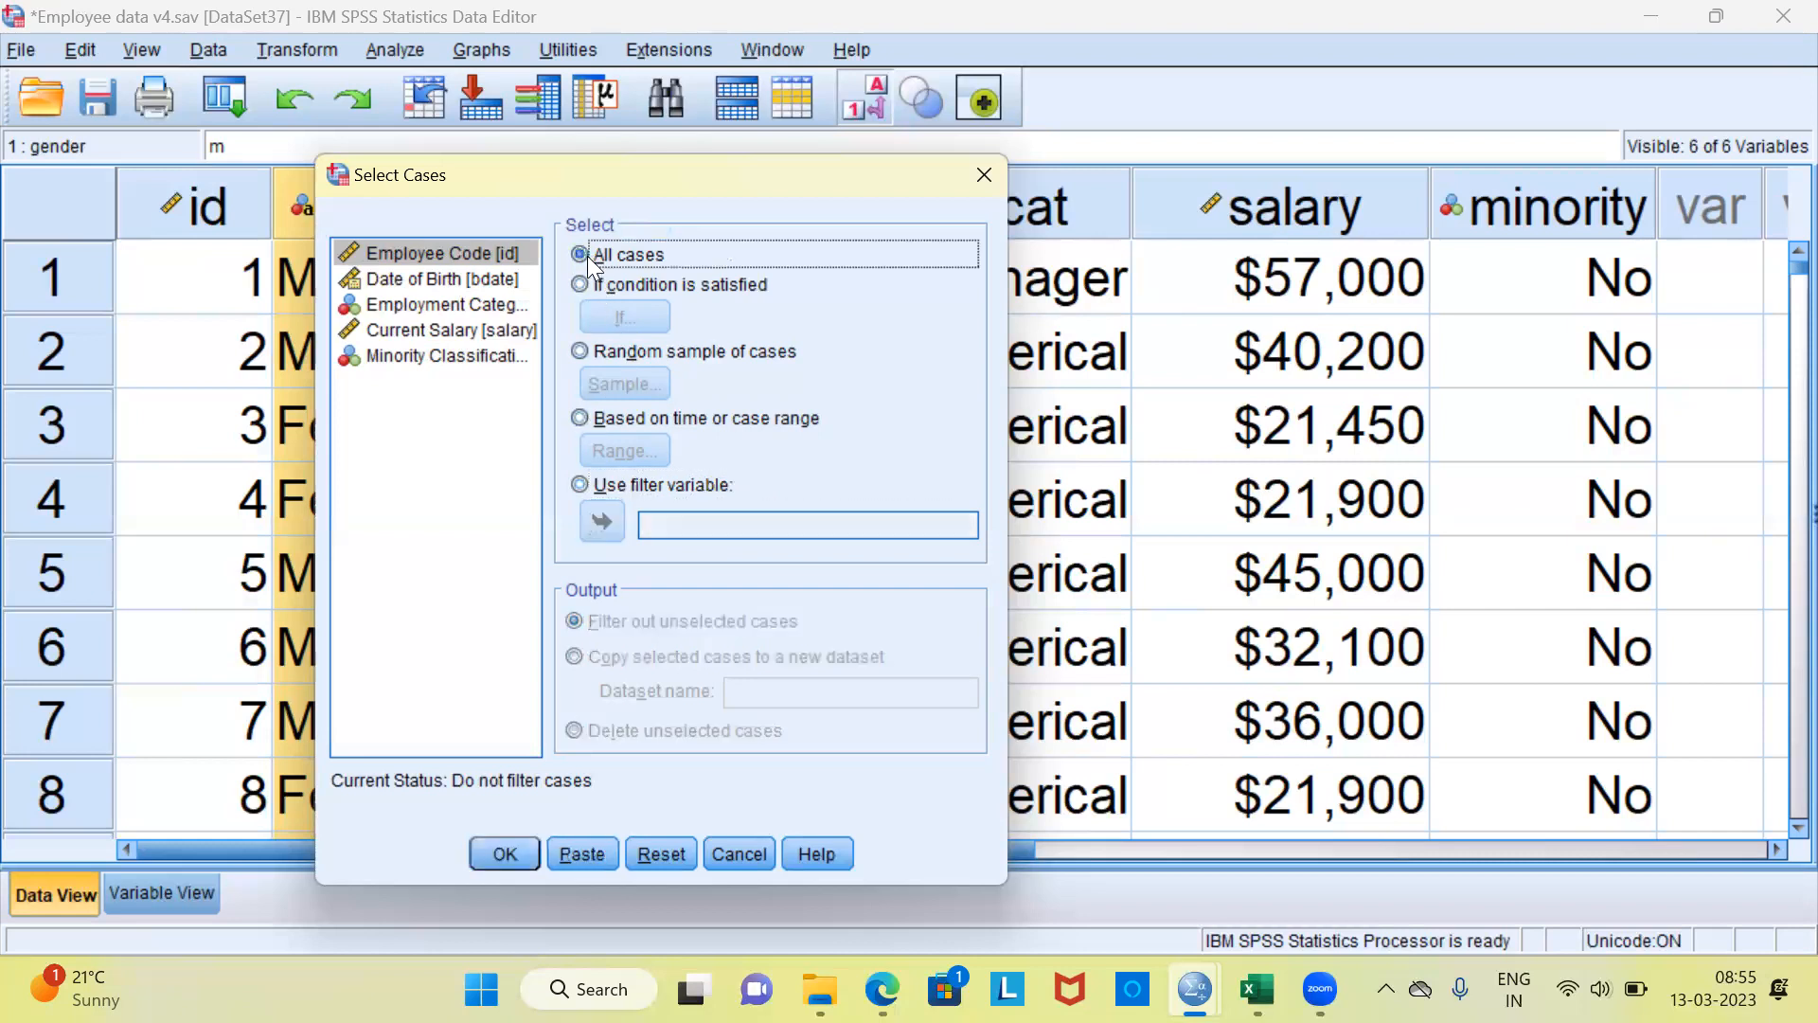
- Examine the output choices for unselected cases under the filter variable method, and reset the Select Cases settings
{"action": "left_click", "coordinate": [581, 483]}
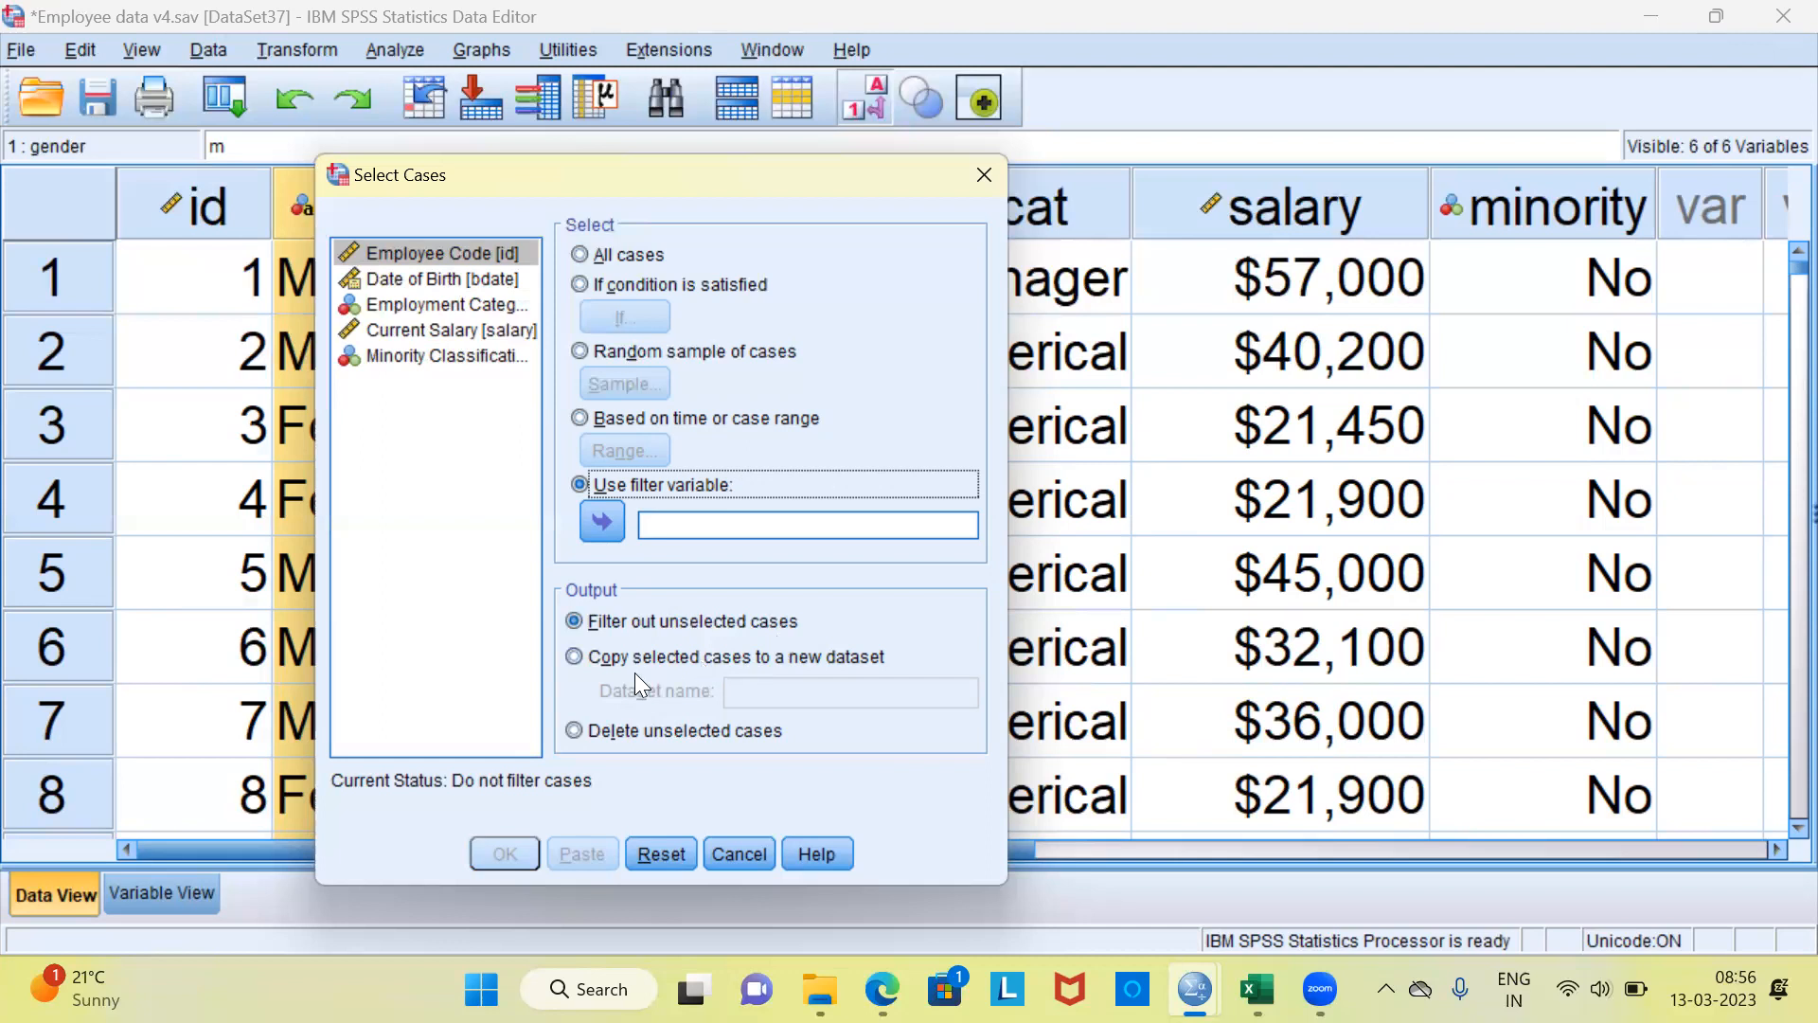
{"action": "left_click", "coordinate": [578, 658]}
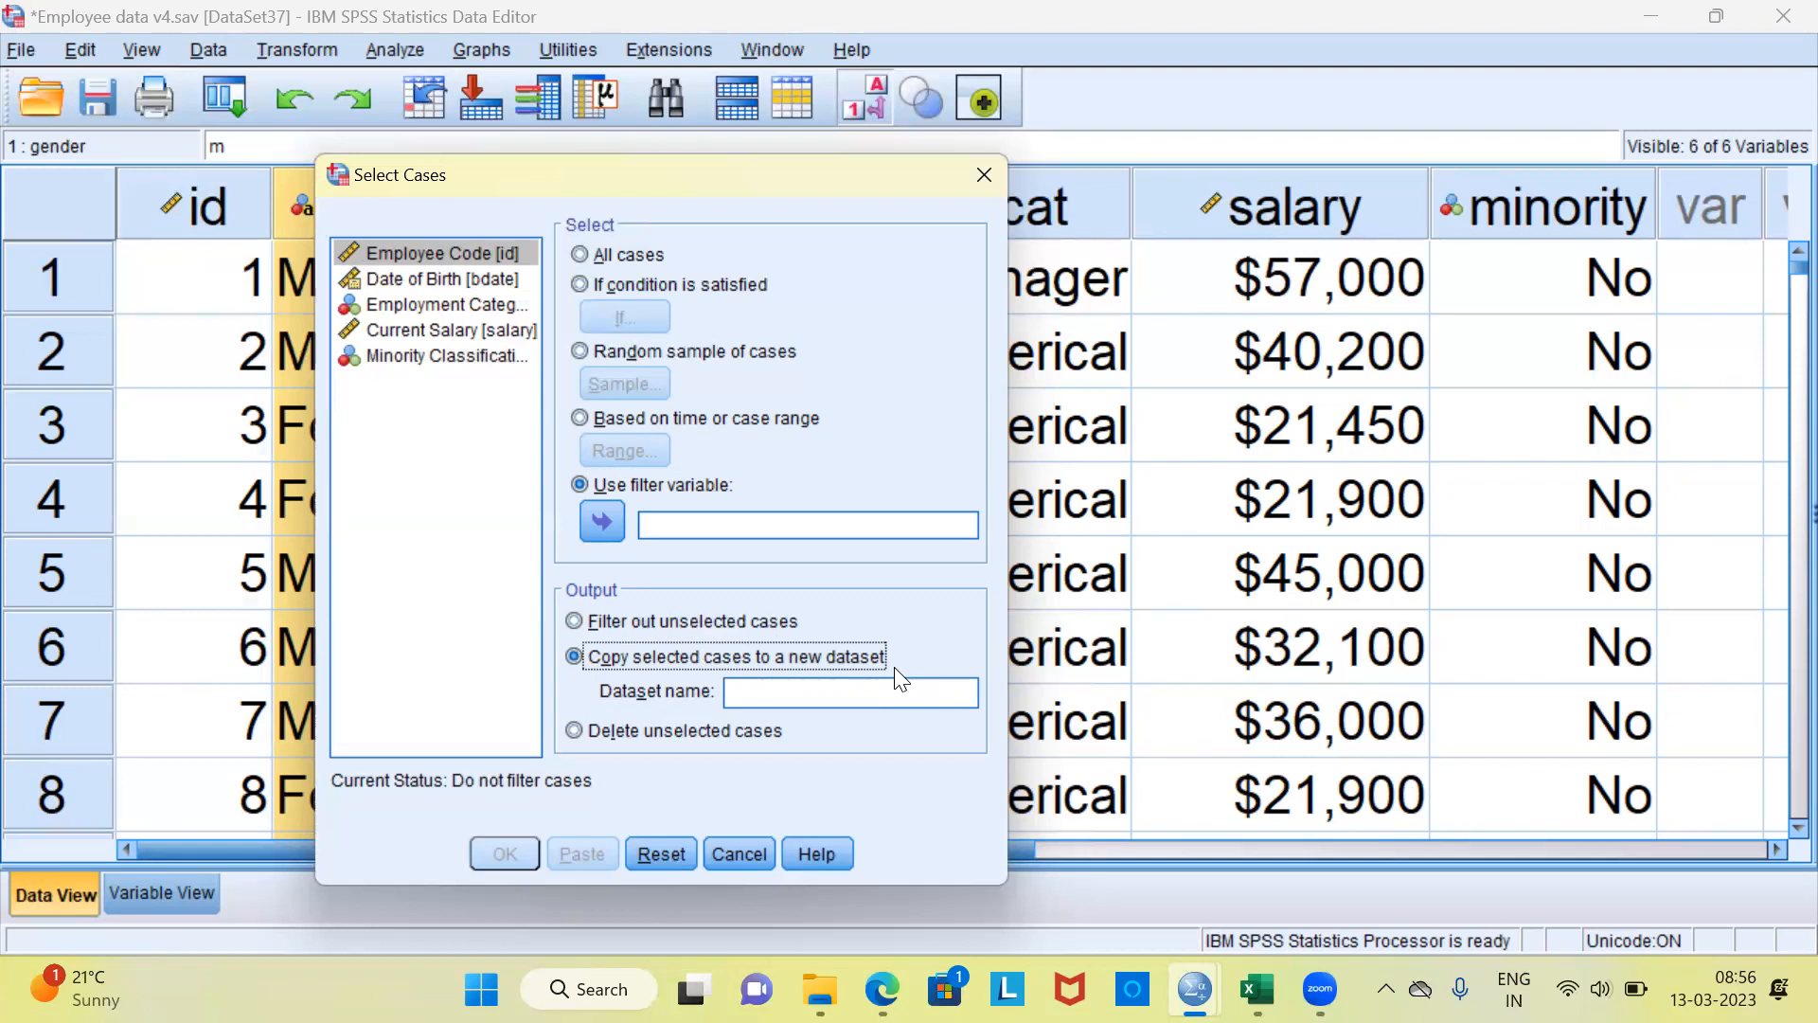
{"action": "left_click", "coordinate": [781, 701]}
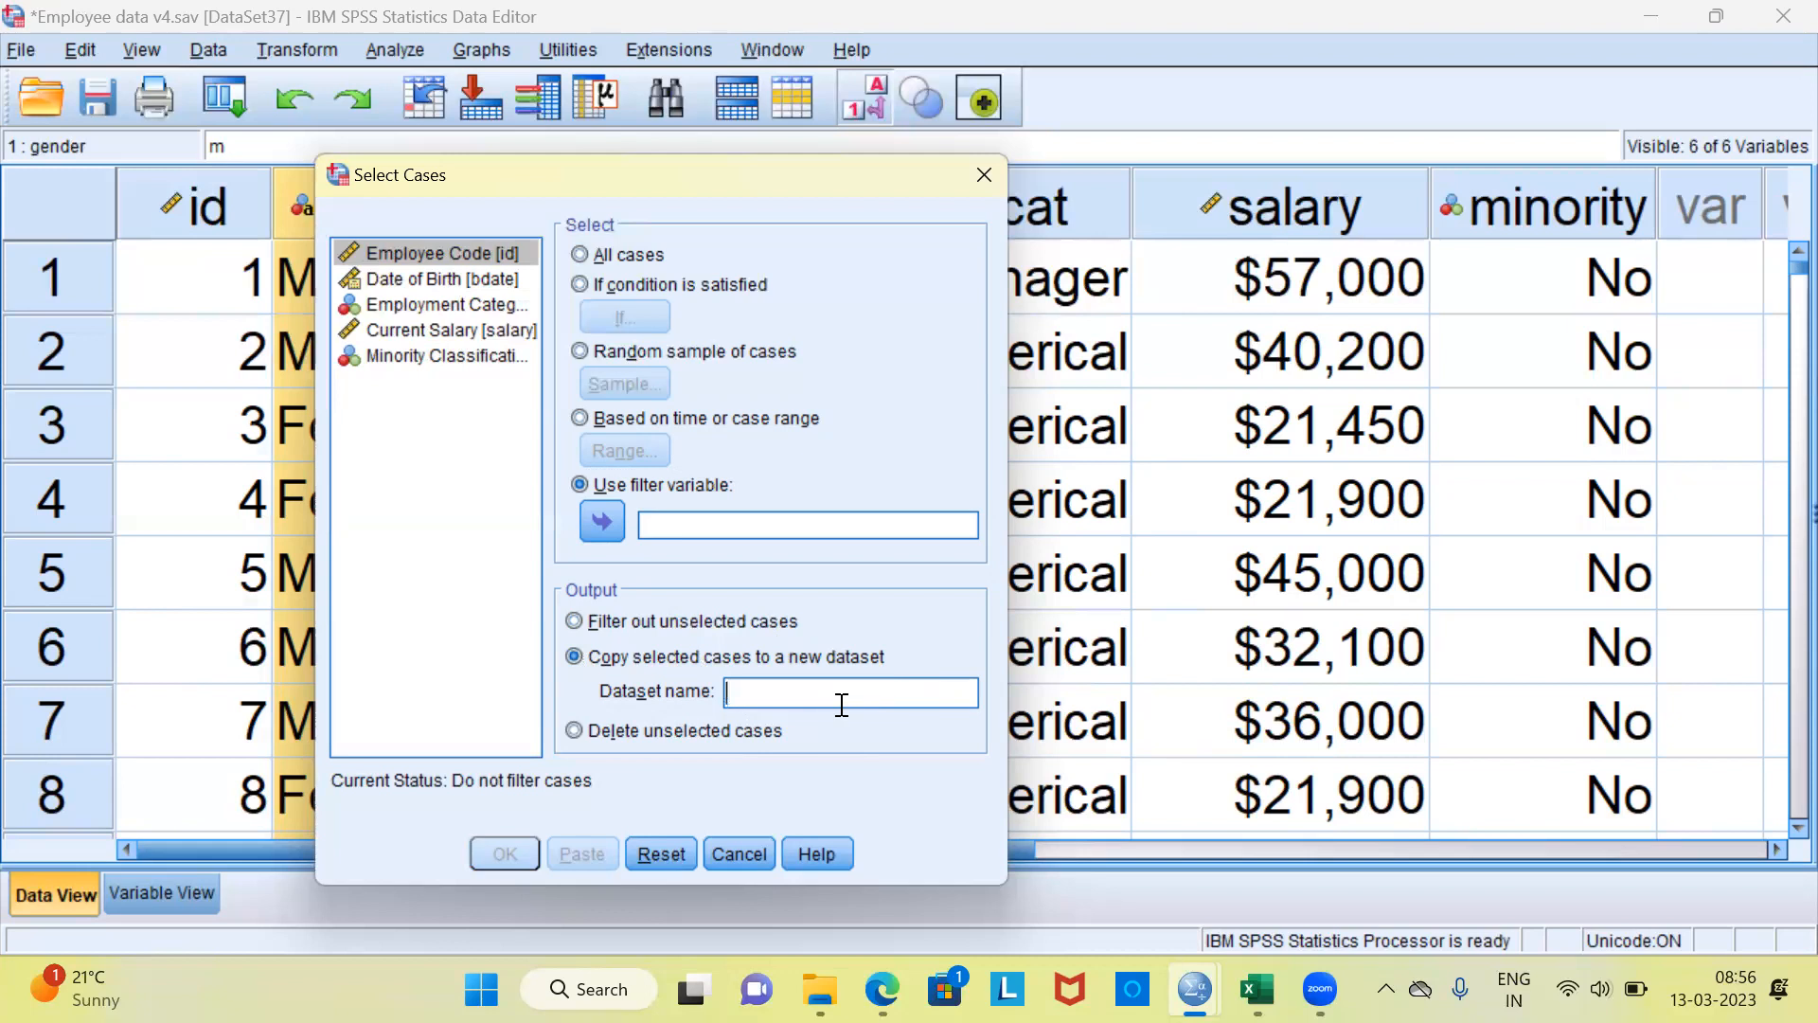
{"action": "left_click", "coordinate": [577, 737]}
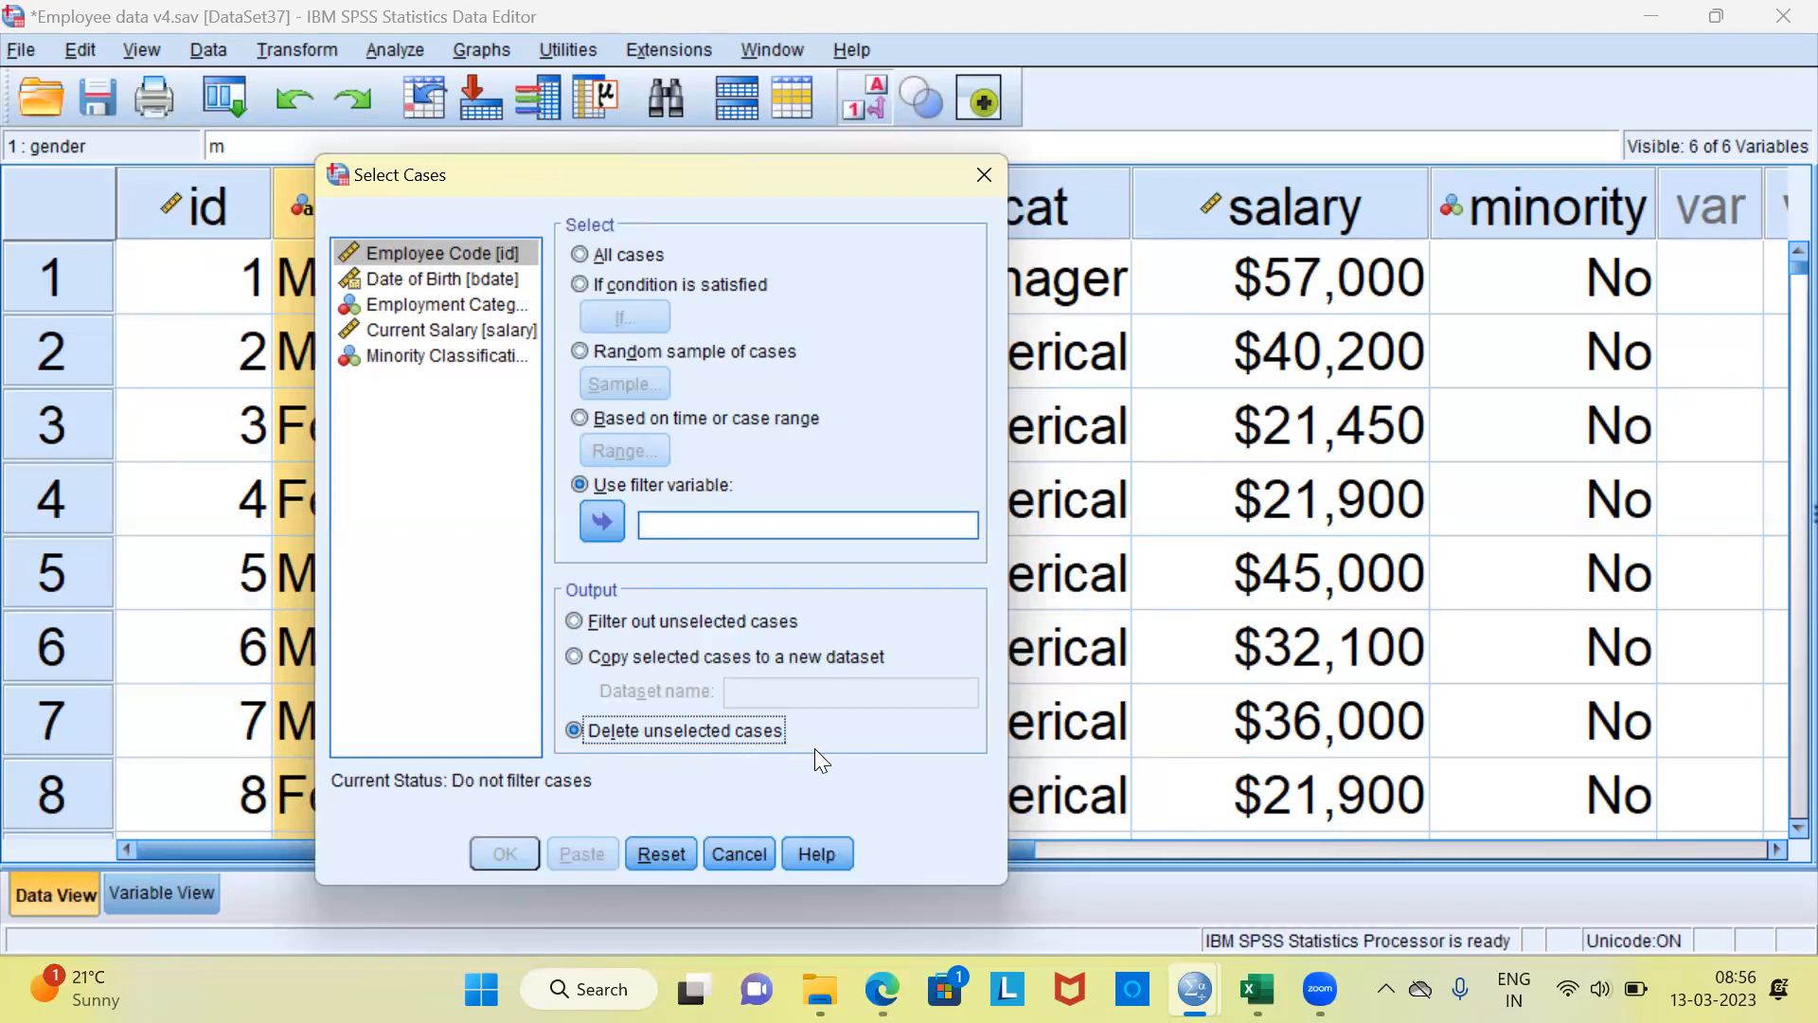
{"action": "left_click", "coordinate": [582, 621]}
{"action": "left_click", "coordinate": [666, 849]}
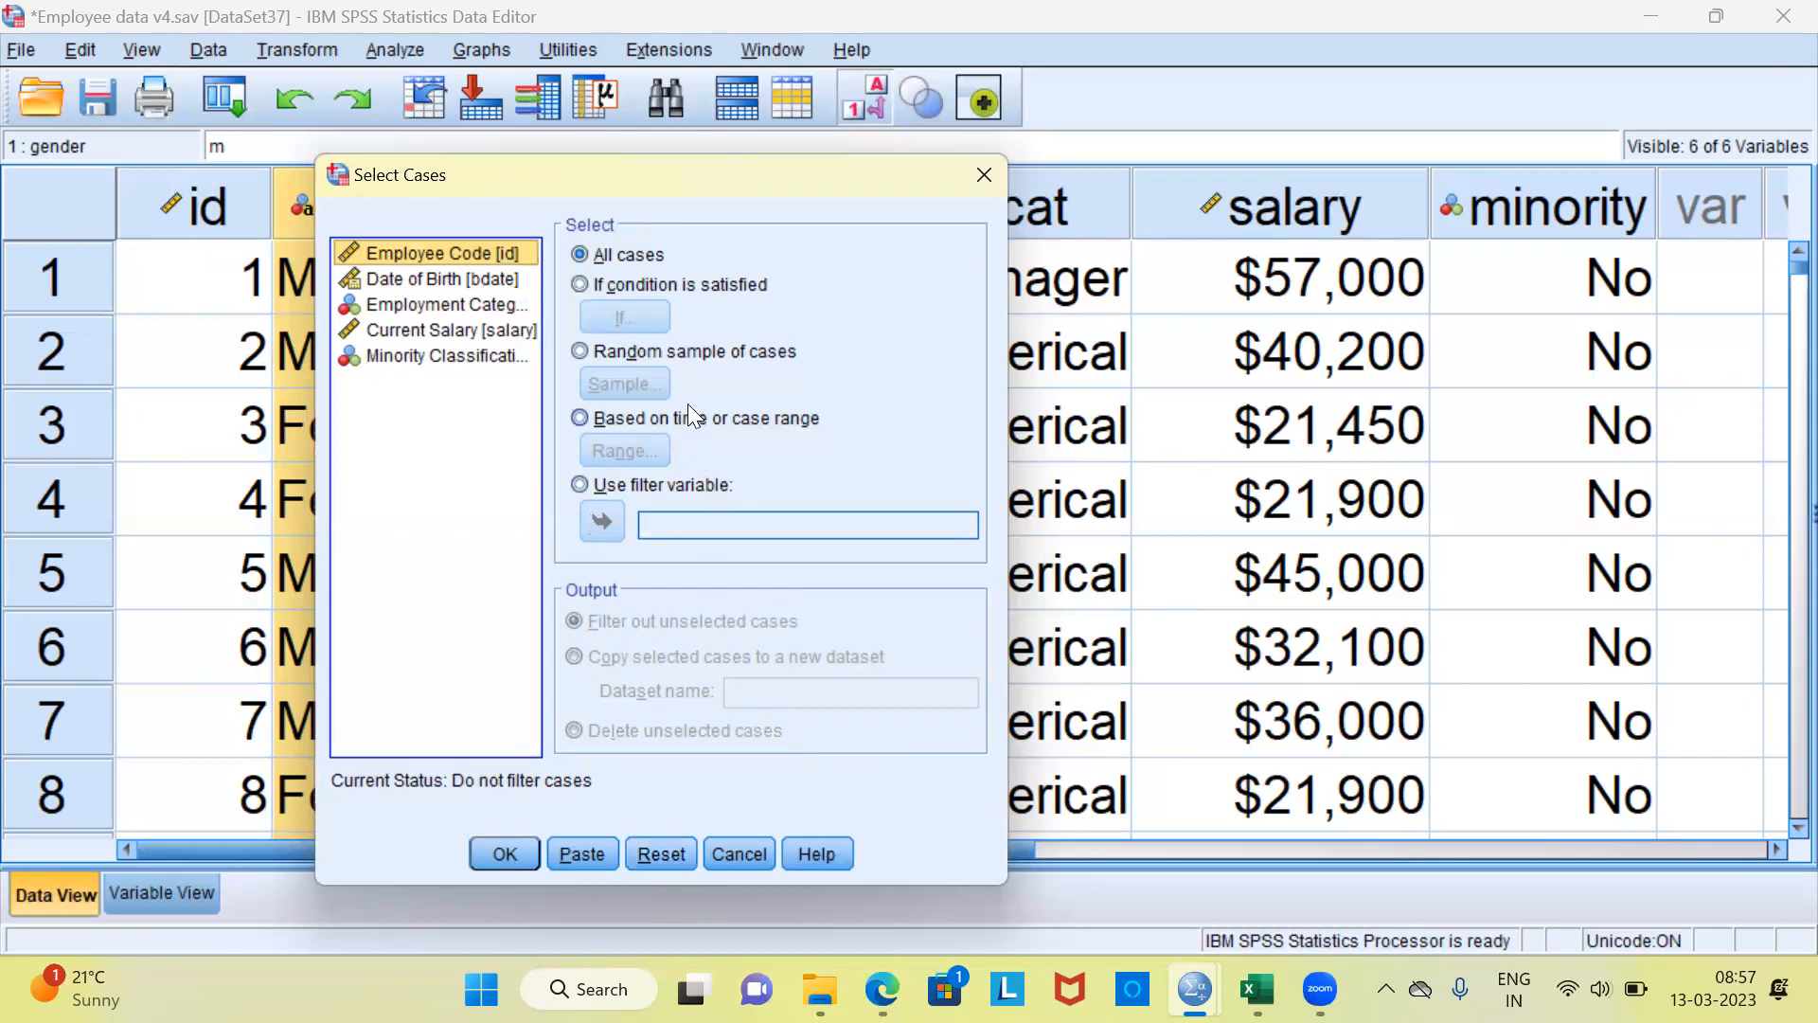
- Select only the cases that satisfy the condition gender="m", filtering out the unselected cases
{"action": "left_click", "coordinate": [581, 286]}
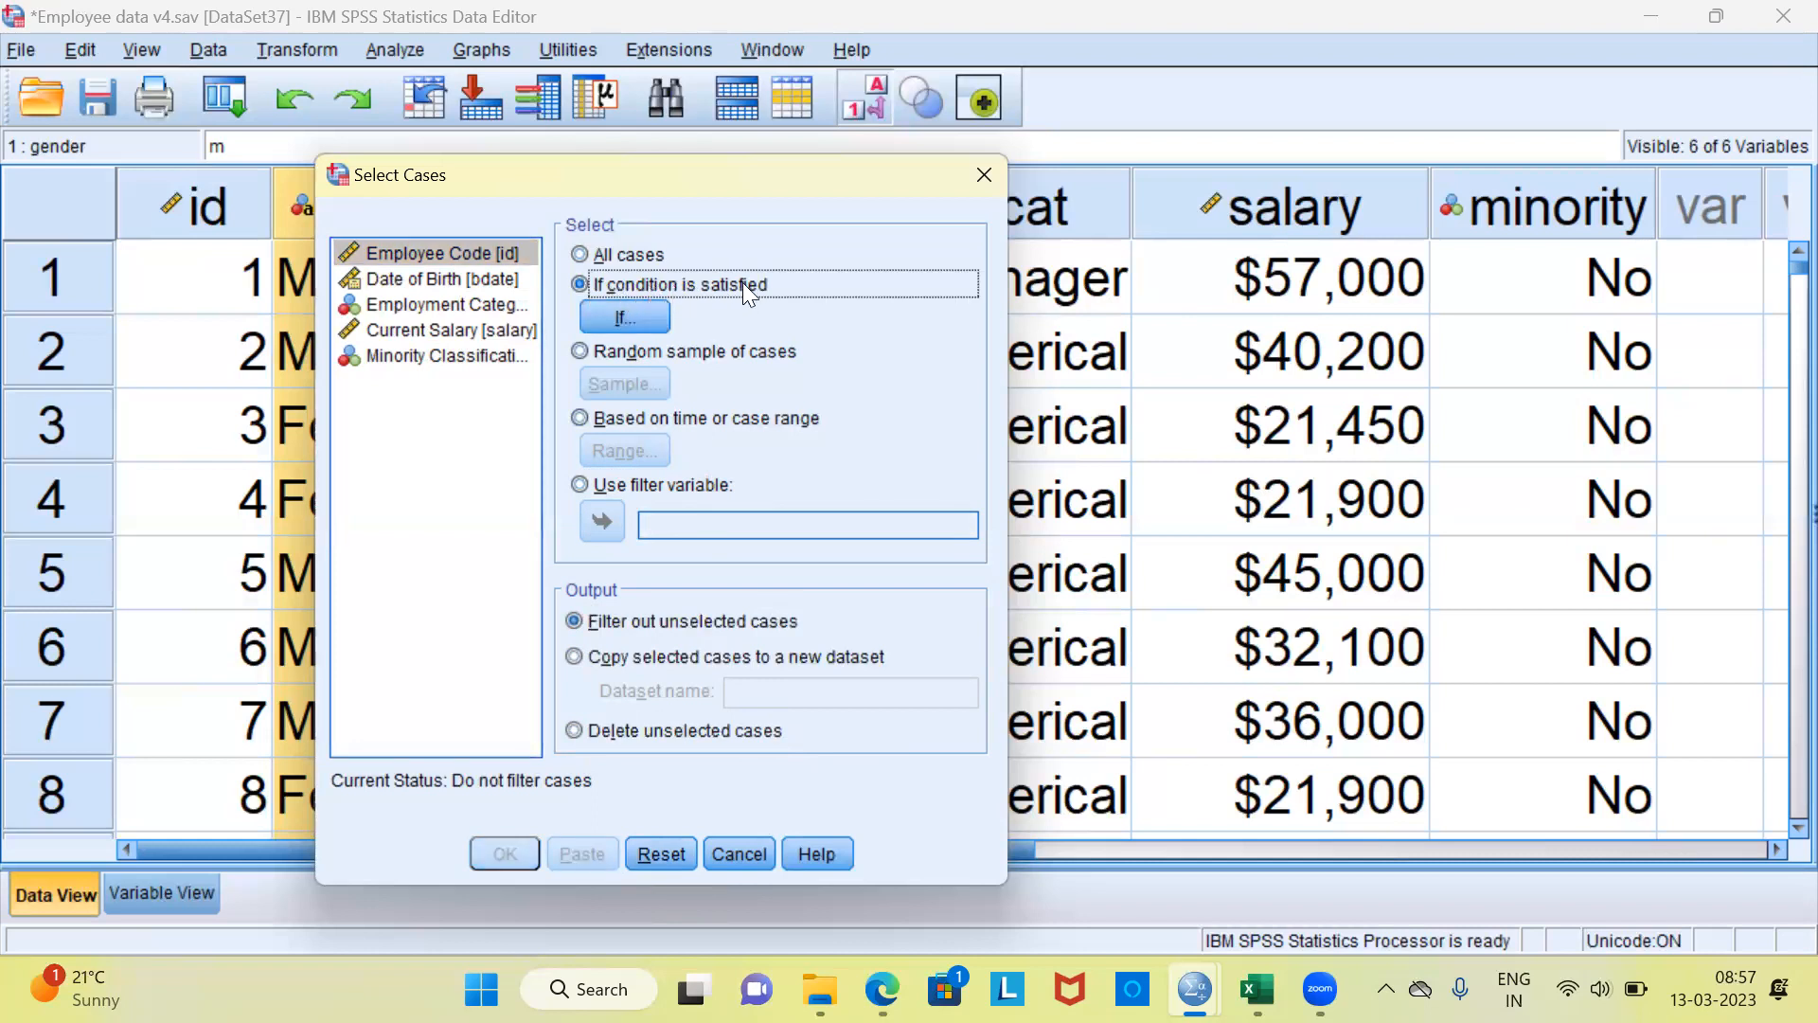
{"action": "left_click", "coordinate": [644, 320]}
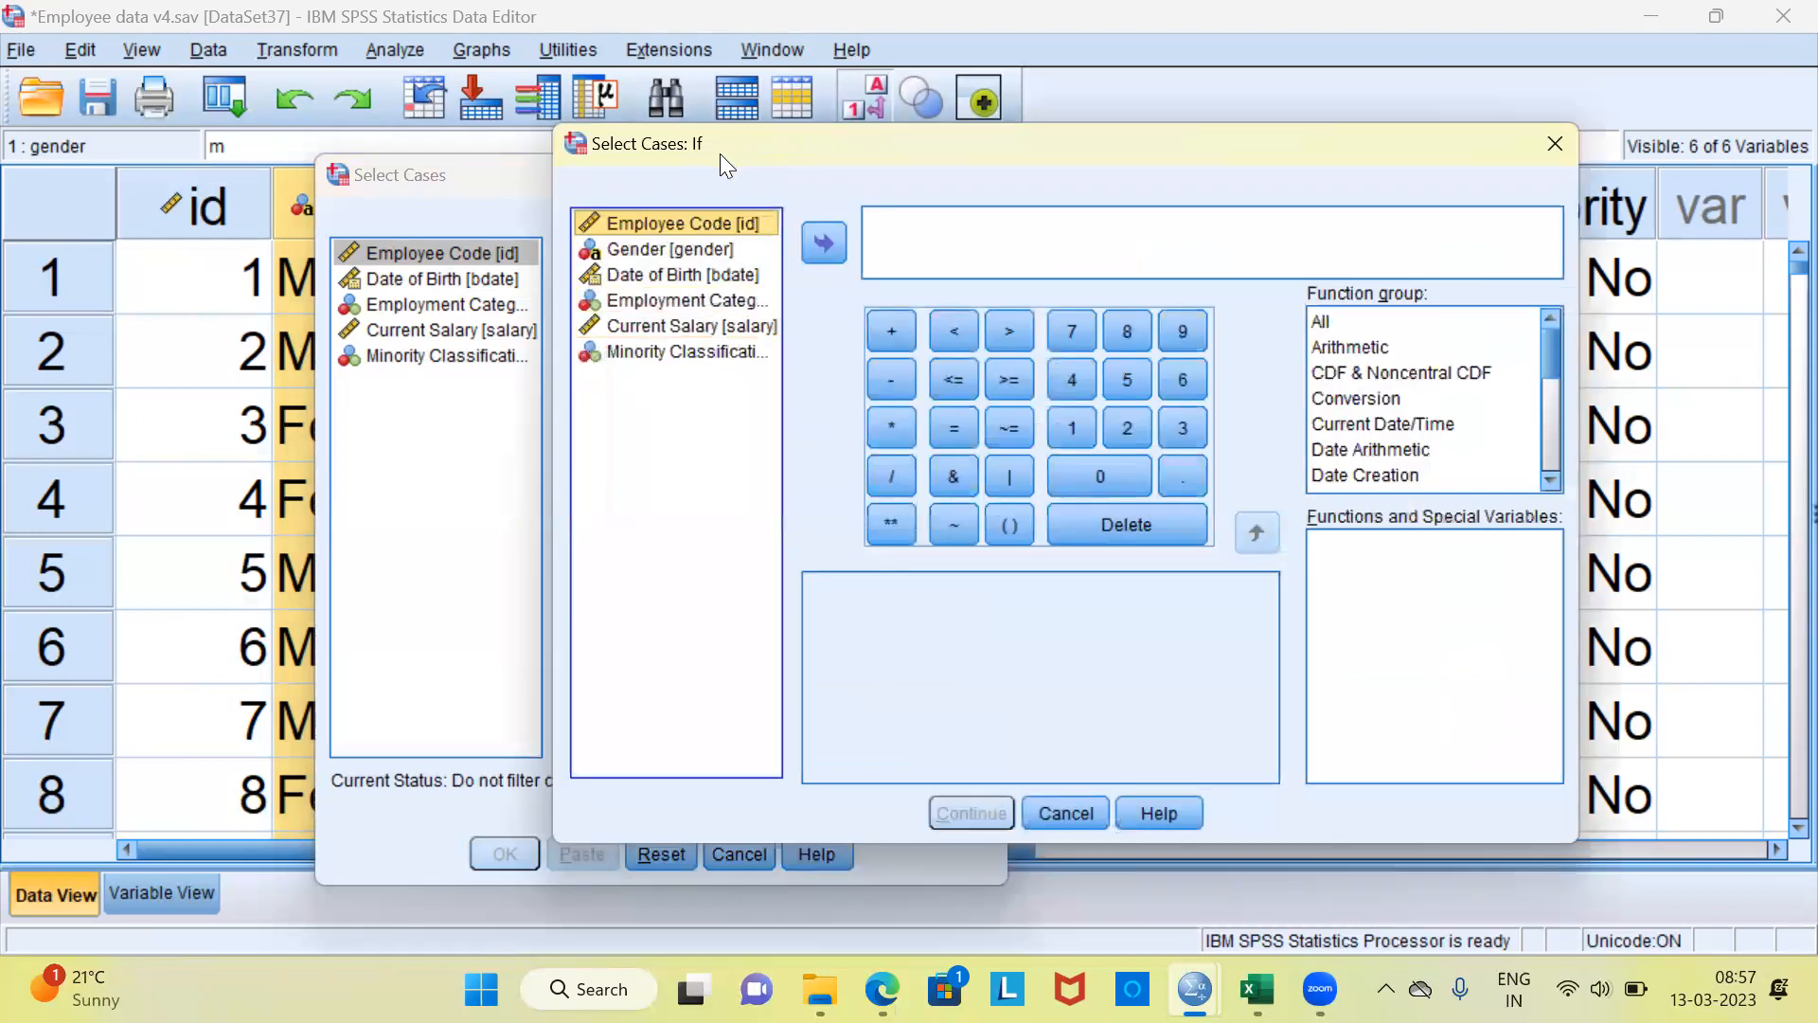
{"action": "left_click_drag", "start_coordinate": [719, 154], "coordinate": [525, 191]}
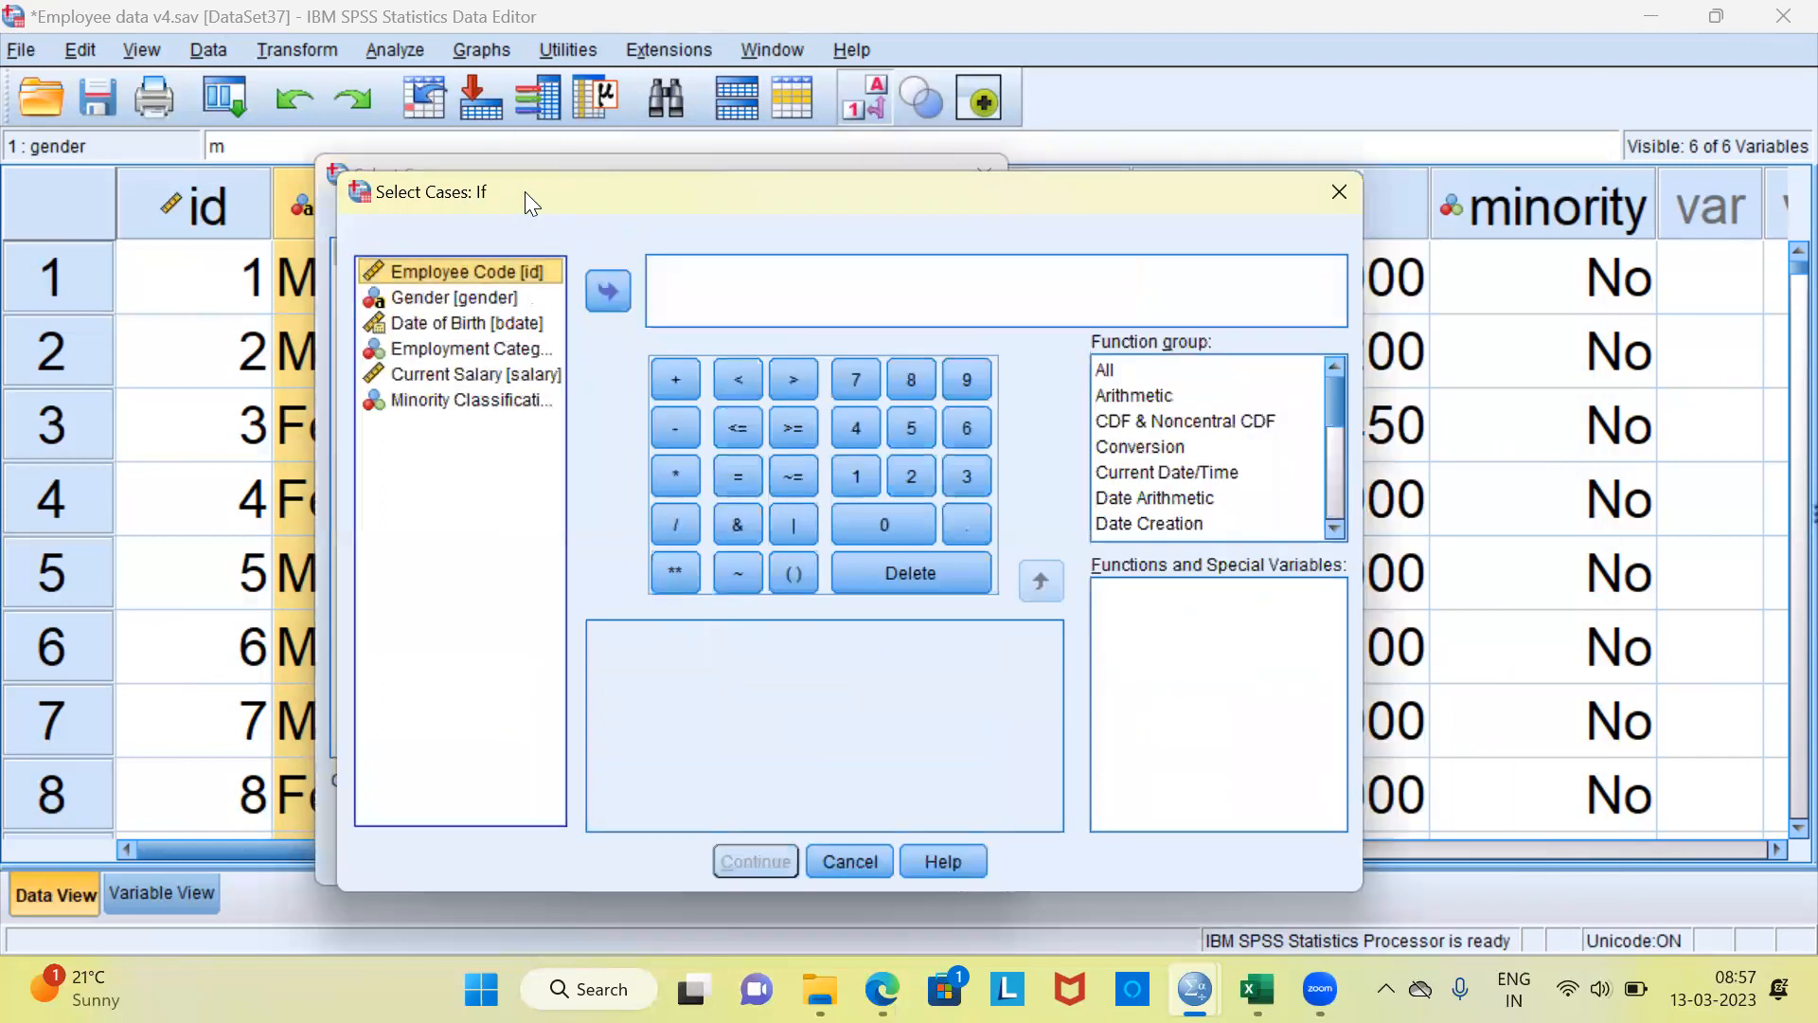
{"action": "left_click", "coordinate": [458, 302]}
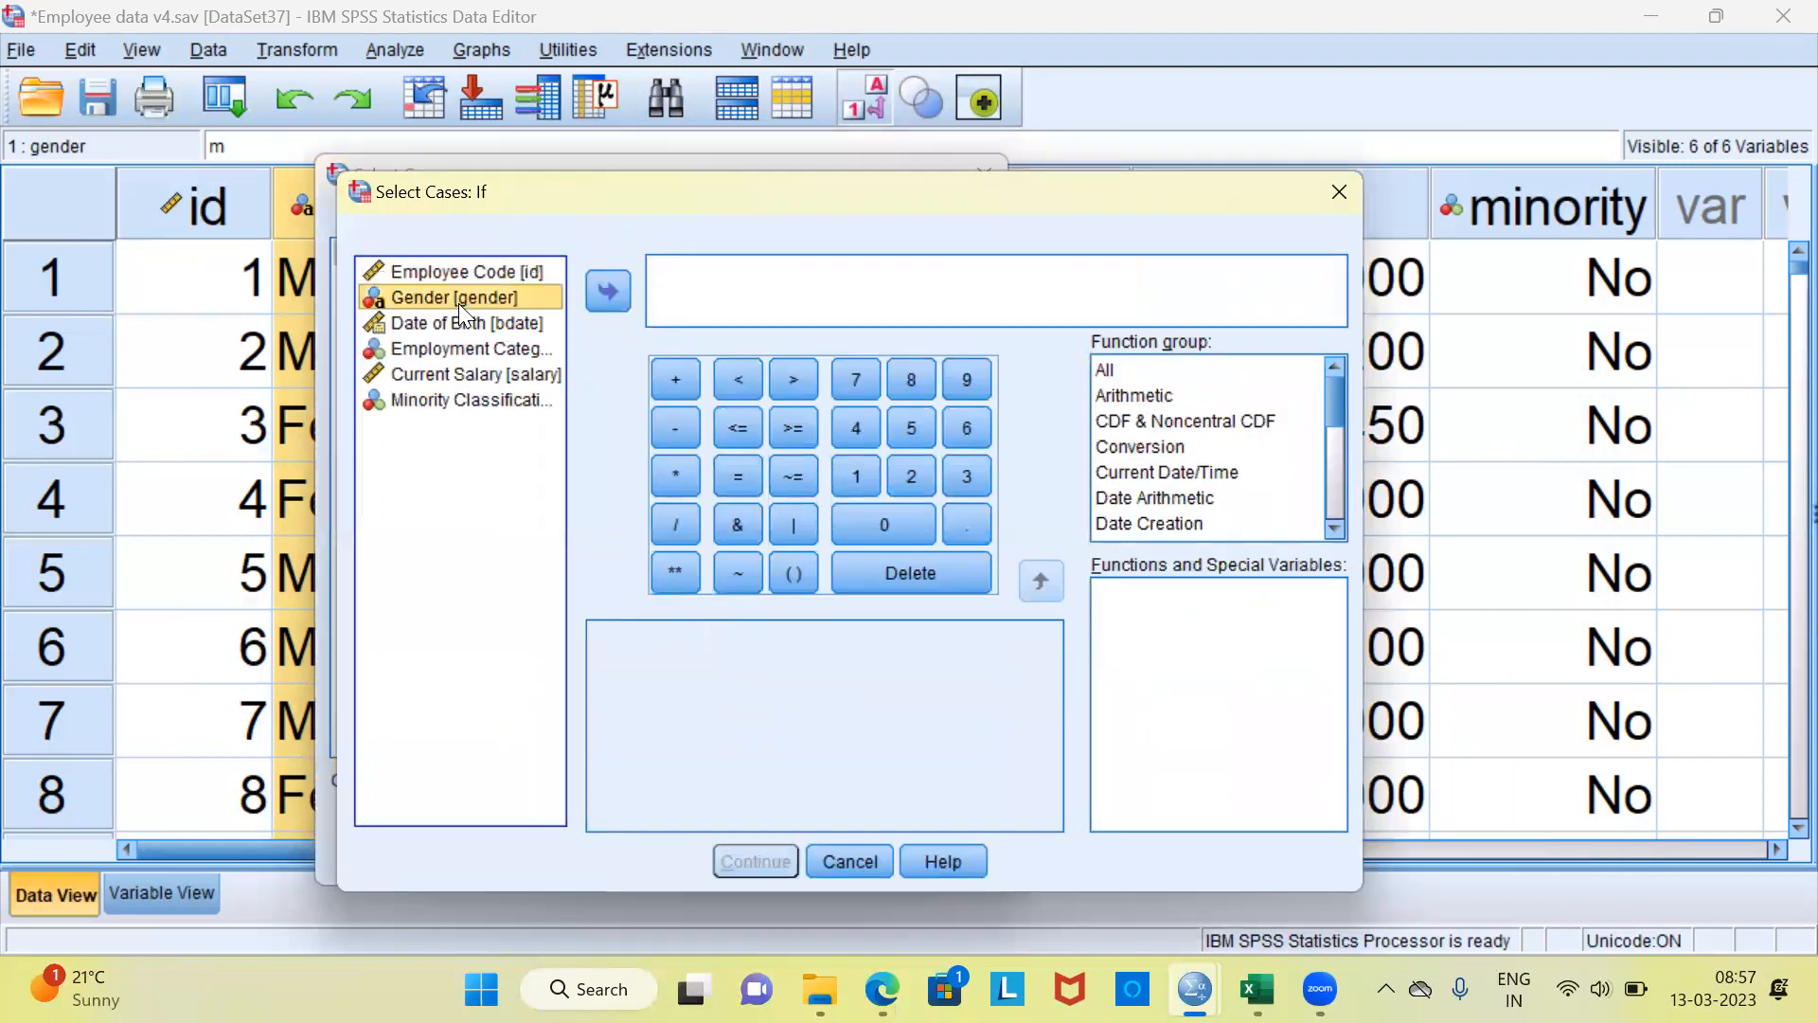
{"action": "left_click", "coordinate": [602, 294]}
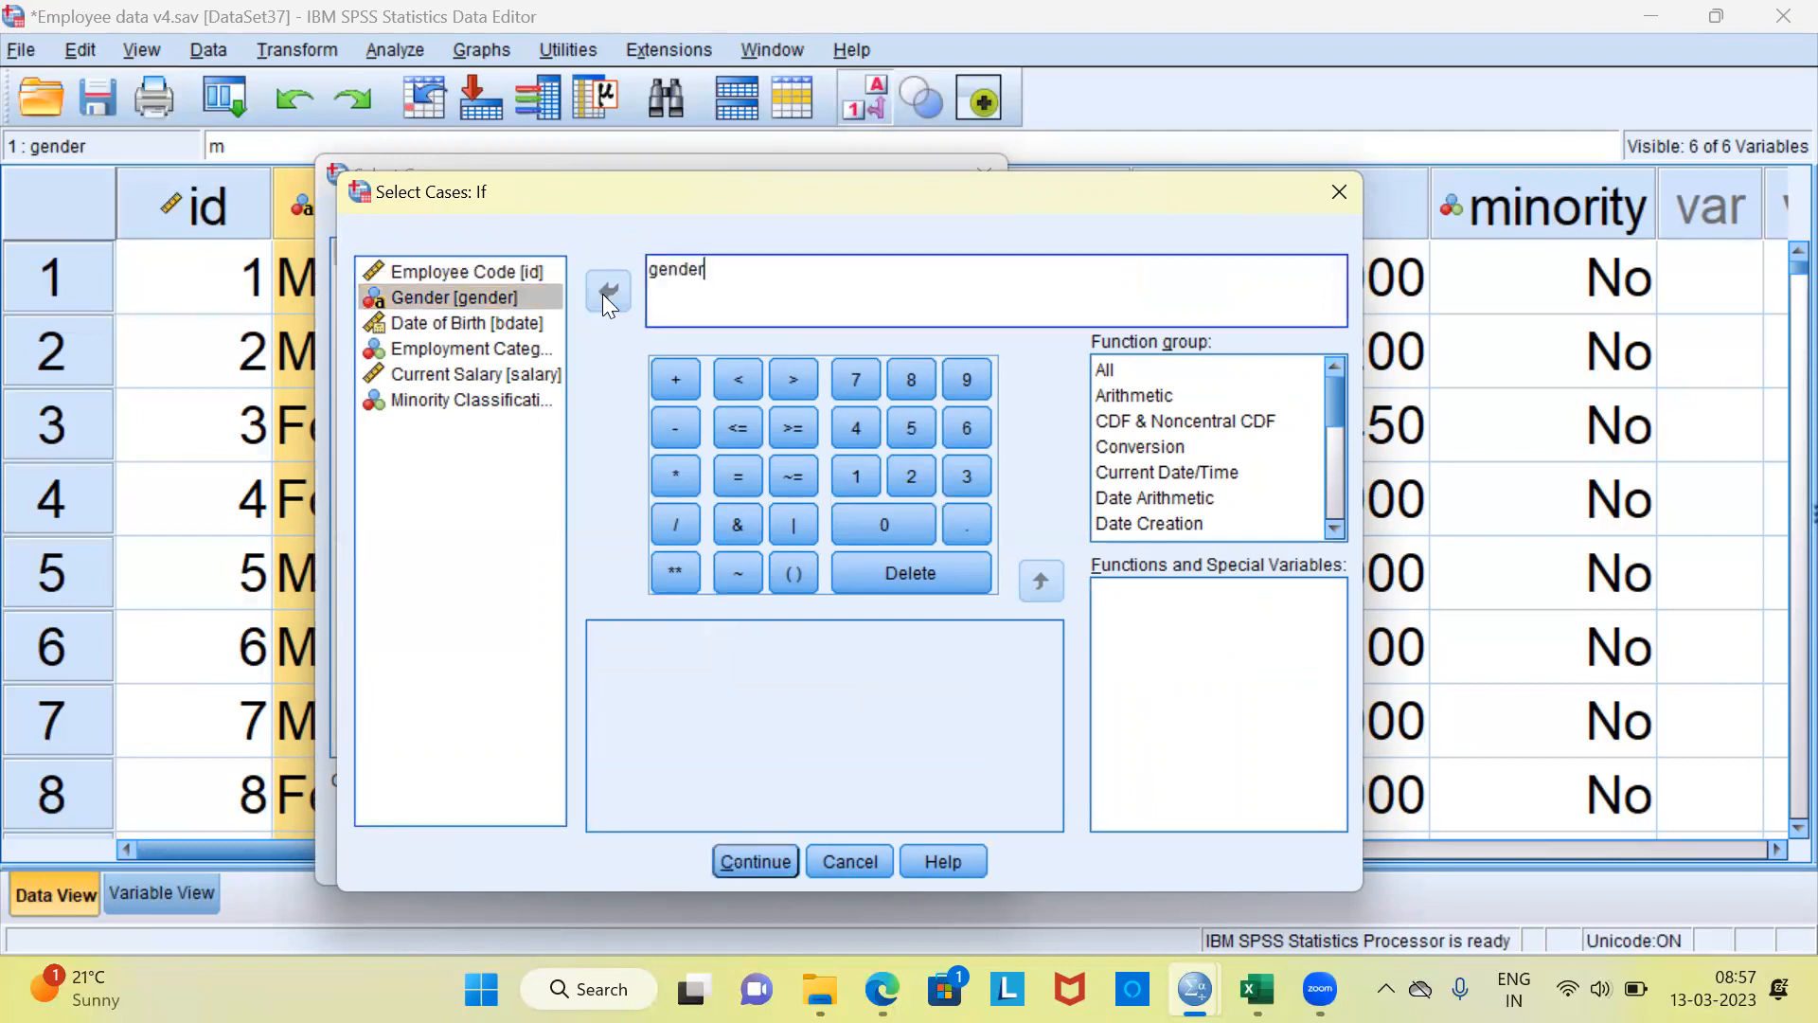
{"action": "type", "text": "=\"m\""}
{"action": "left_click_drag", "start_coordinate": [689, 205], "coordinate": [811, 202]}
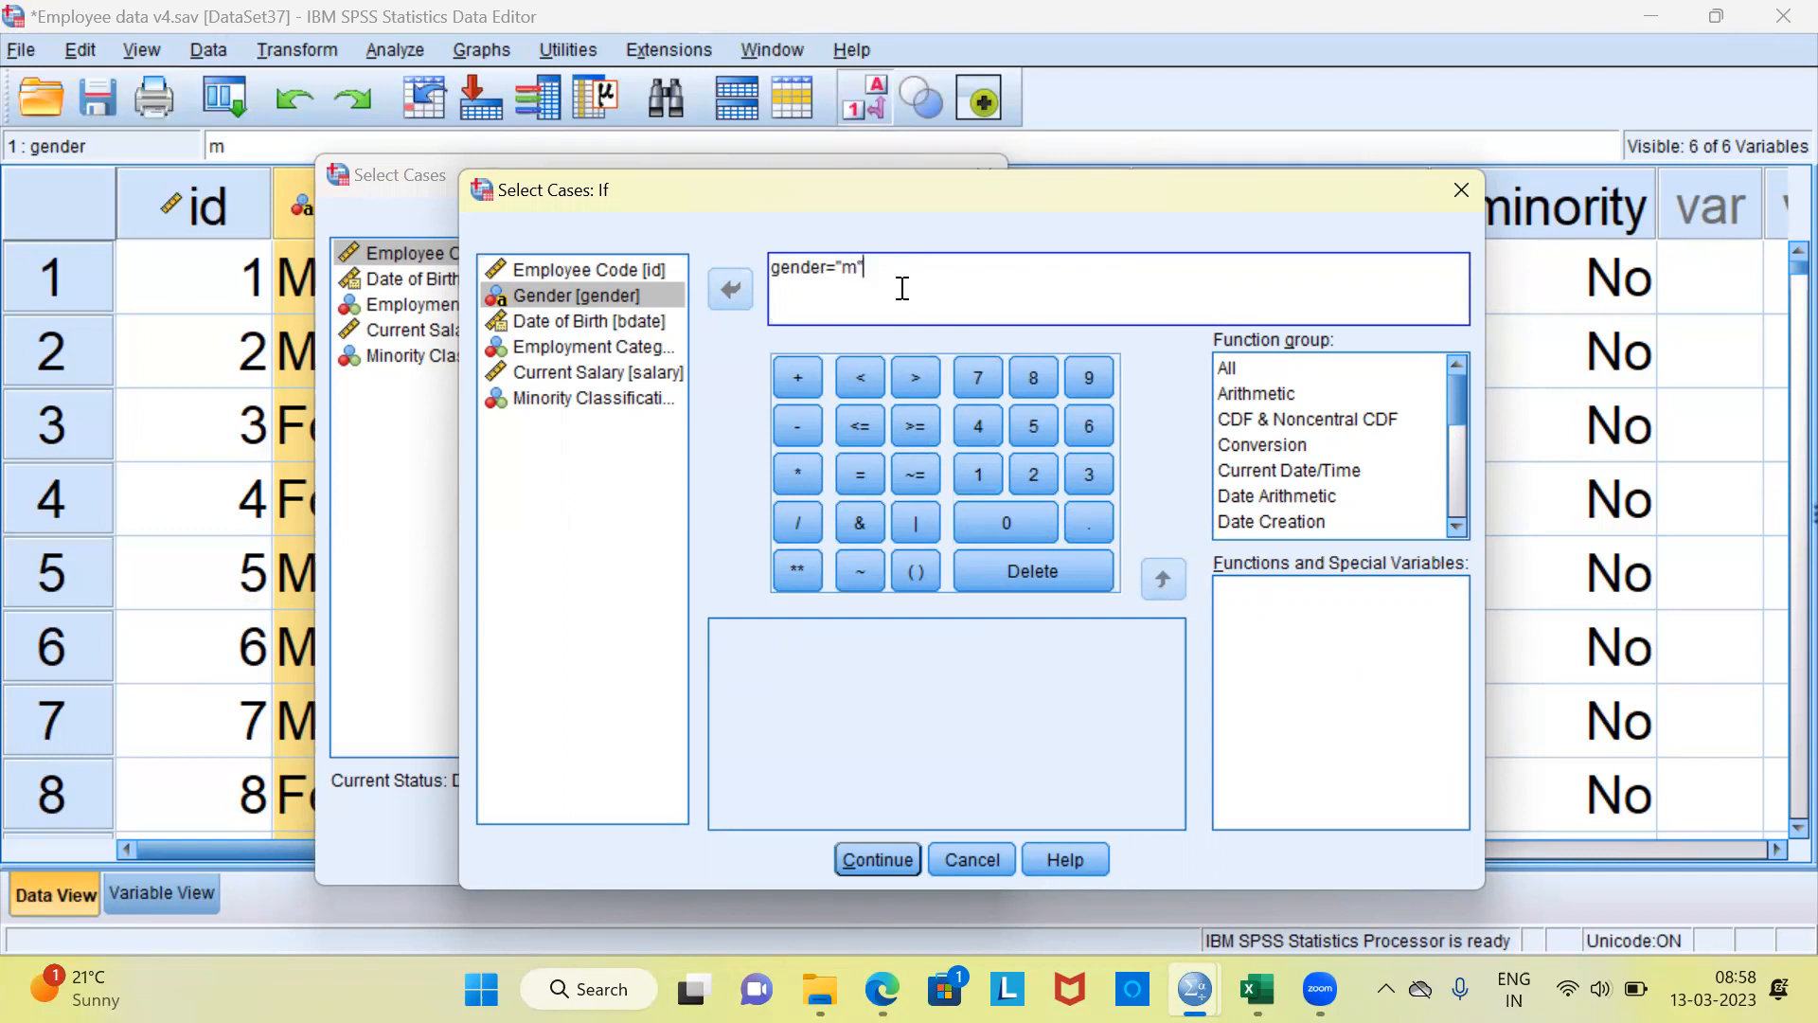
{"action": "left_click", "coordinate": [870, 857]}
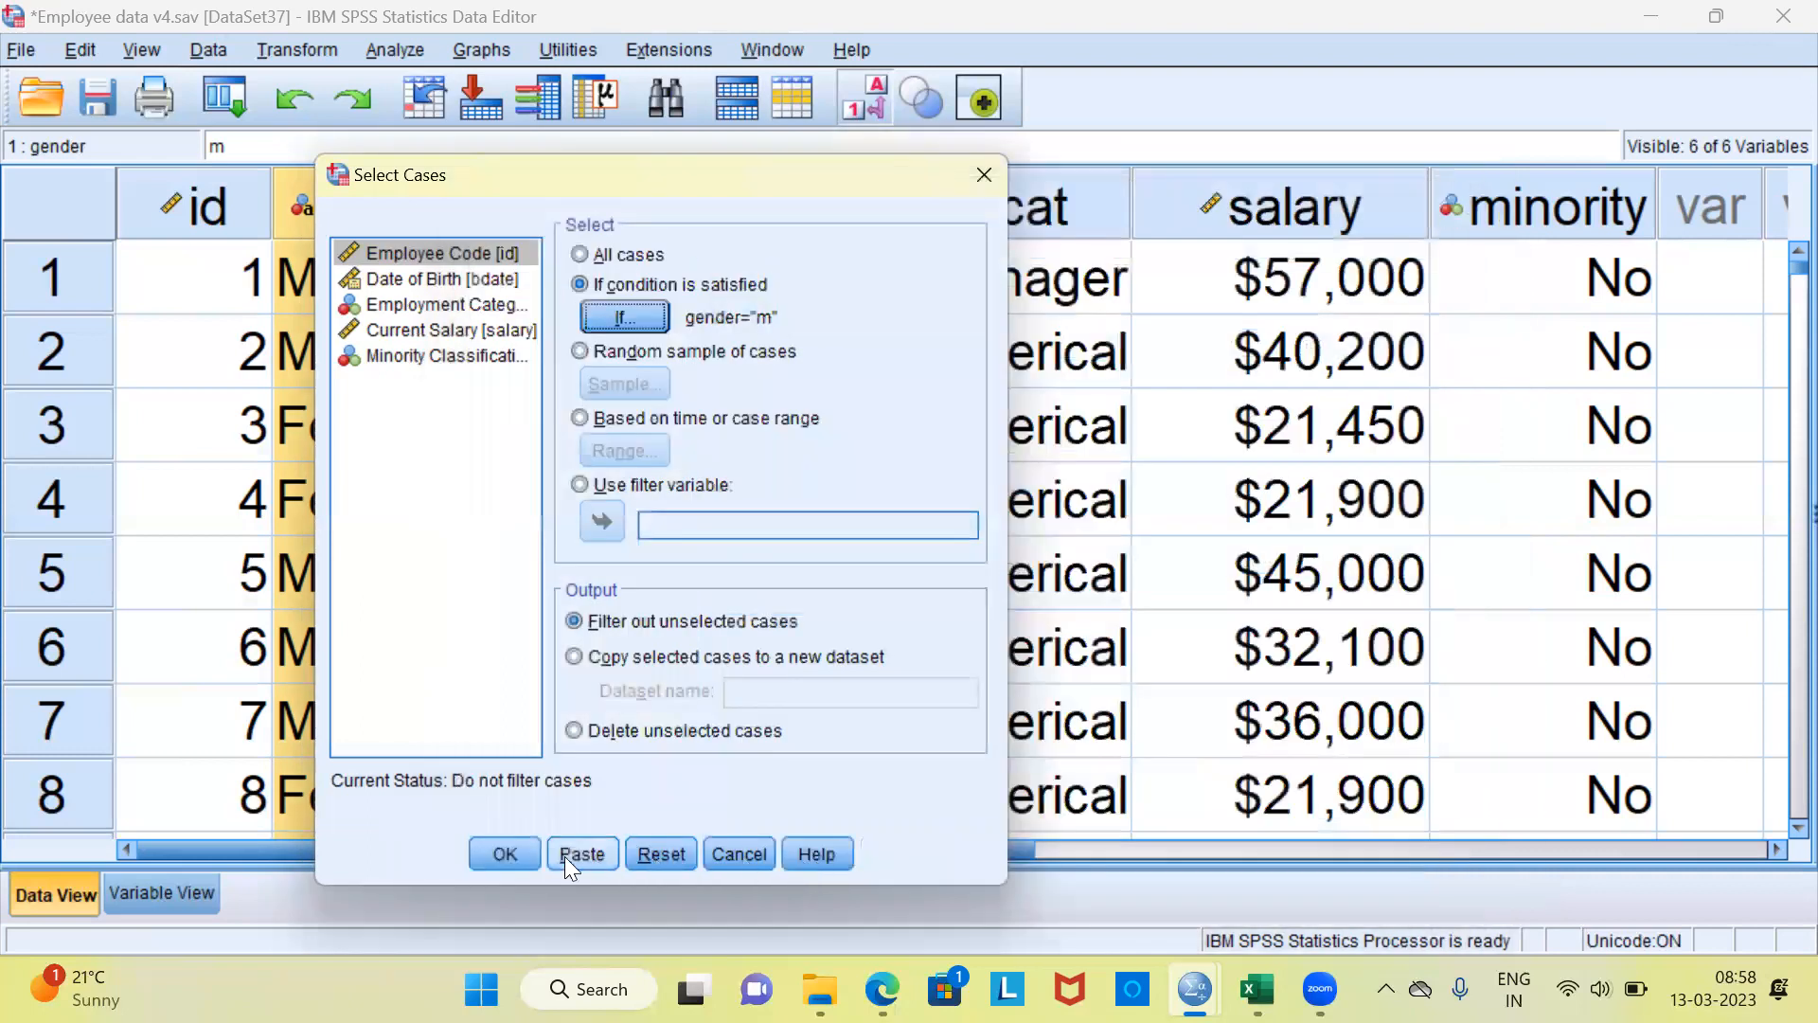
{"action": "left_click", "coordinate": [506, 855]}
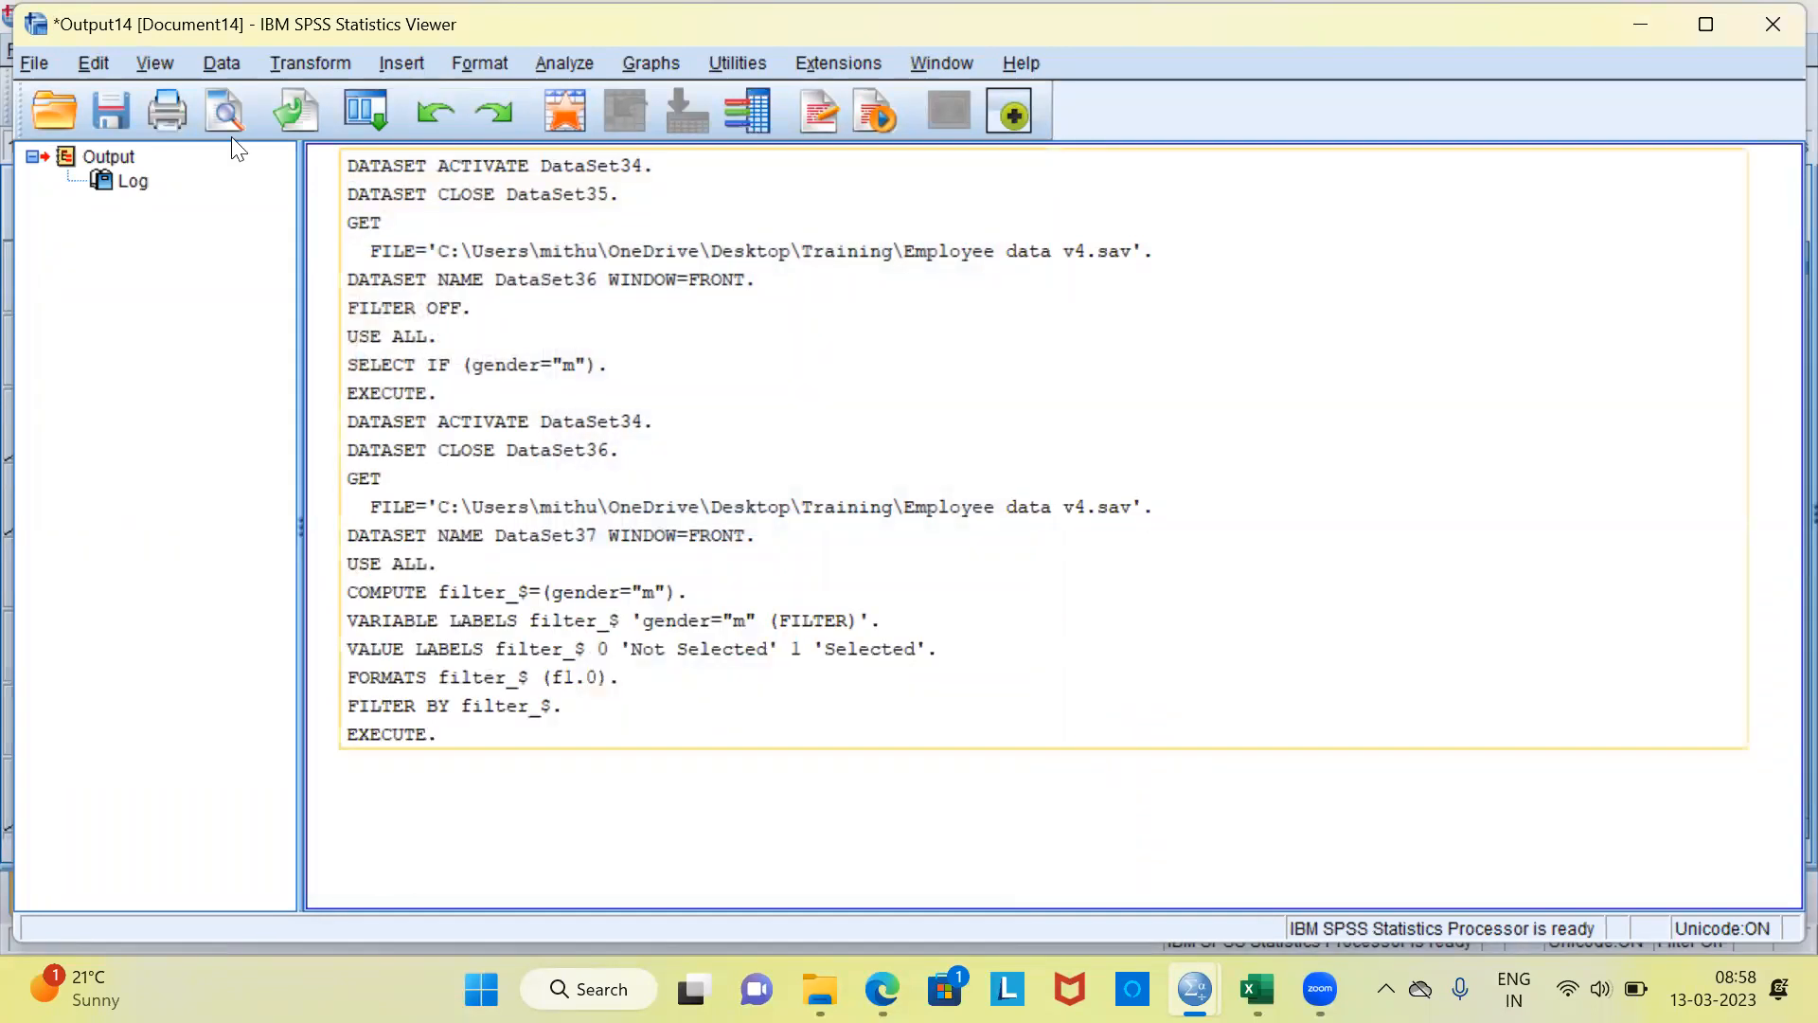
- Review the filter commands in the output log and return to the Employee data v4 dataset
{"action": "left_click", "coordinate": [720, 667]}
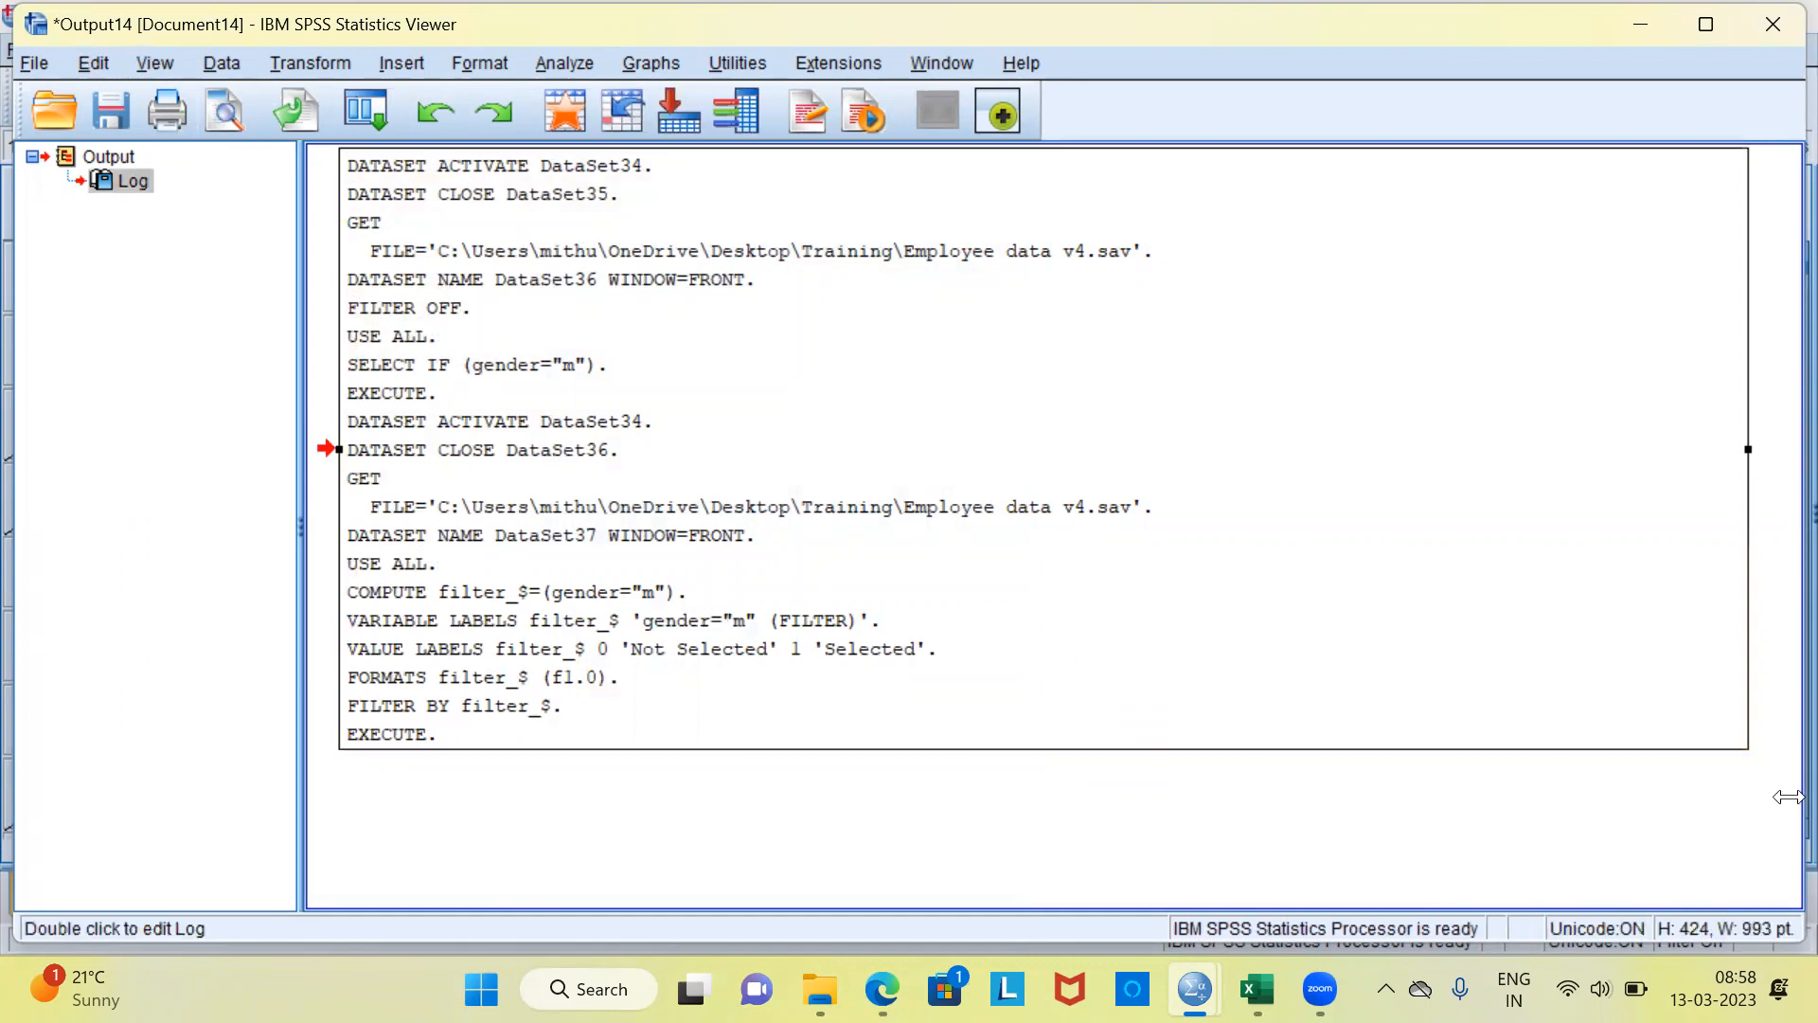
{"action": "mouse_move", "coordinate": [1194, 989]}
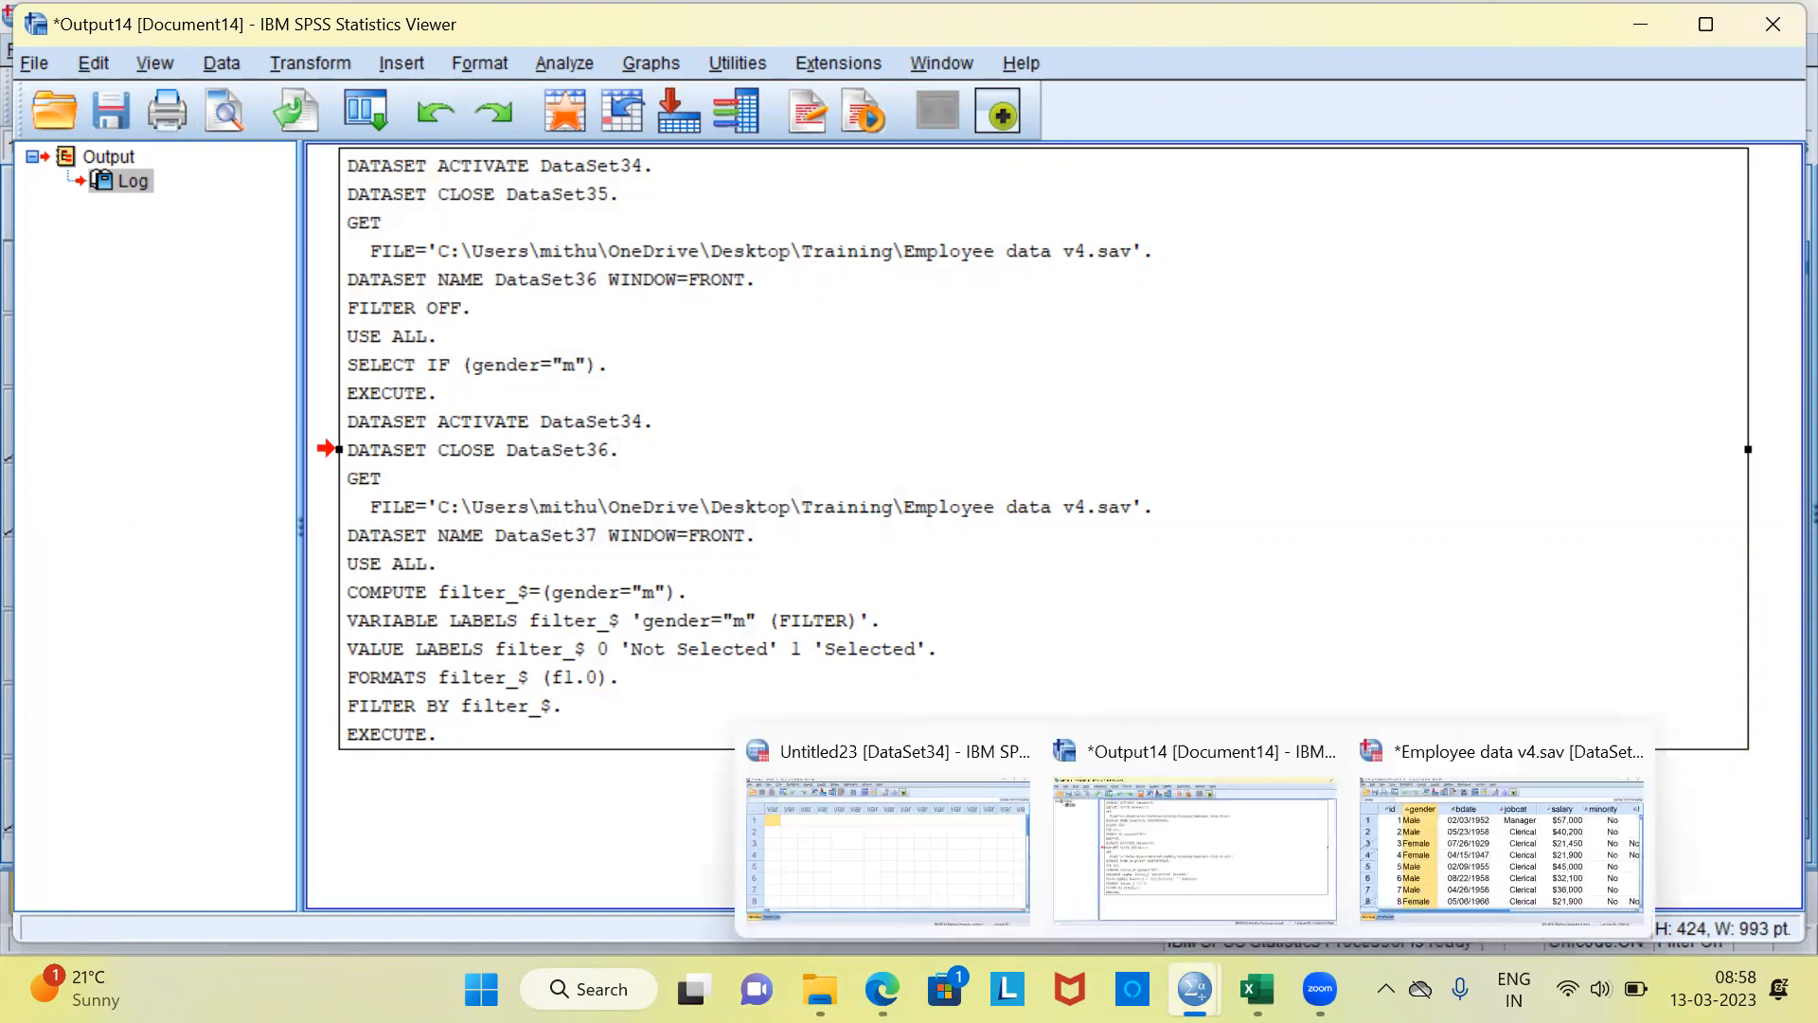
{"action": "left_click", "coordinate": [1477, 876]}
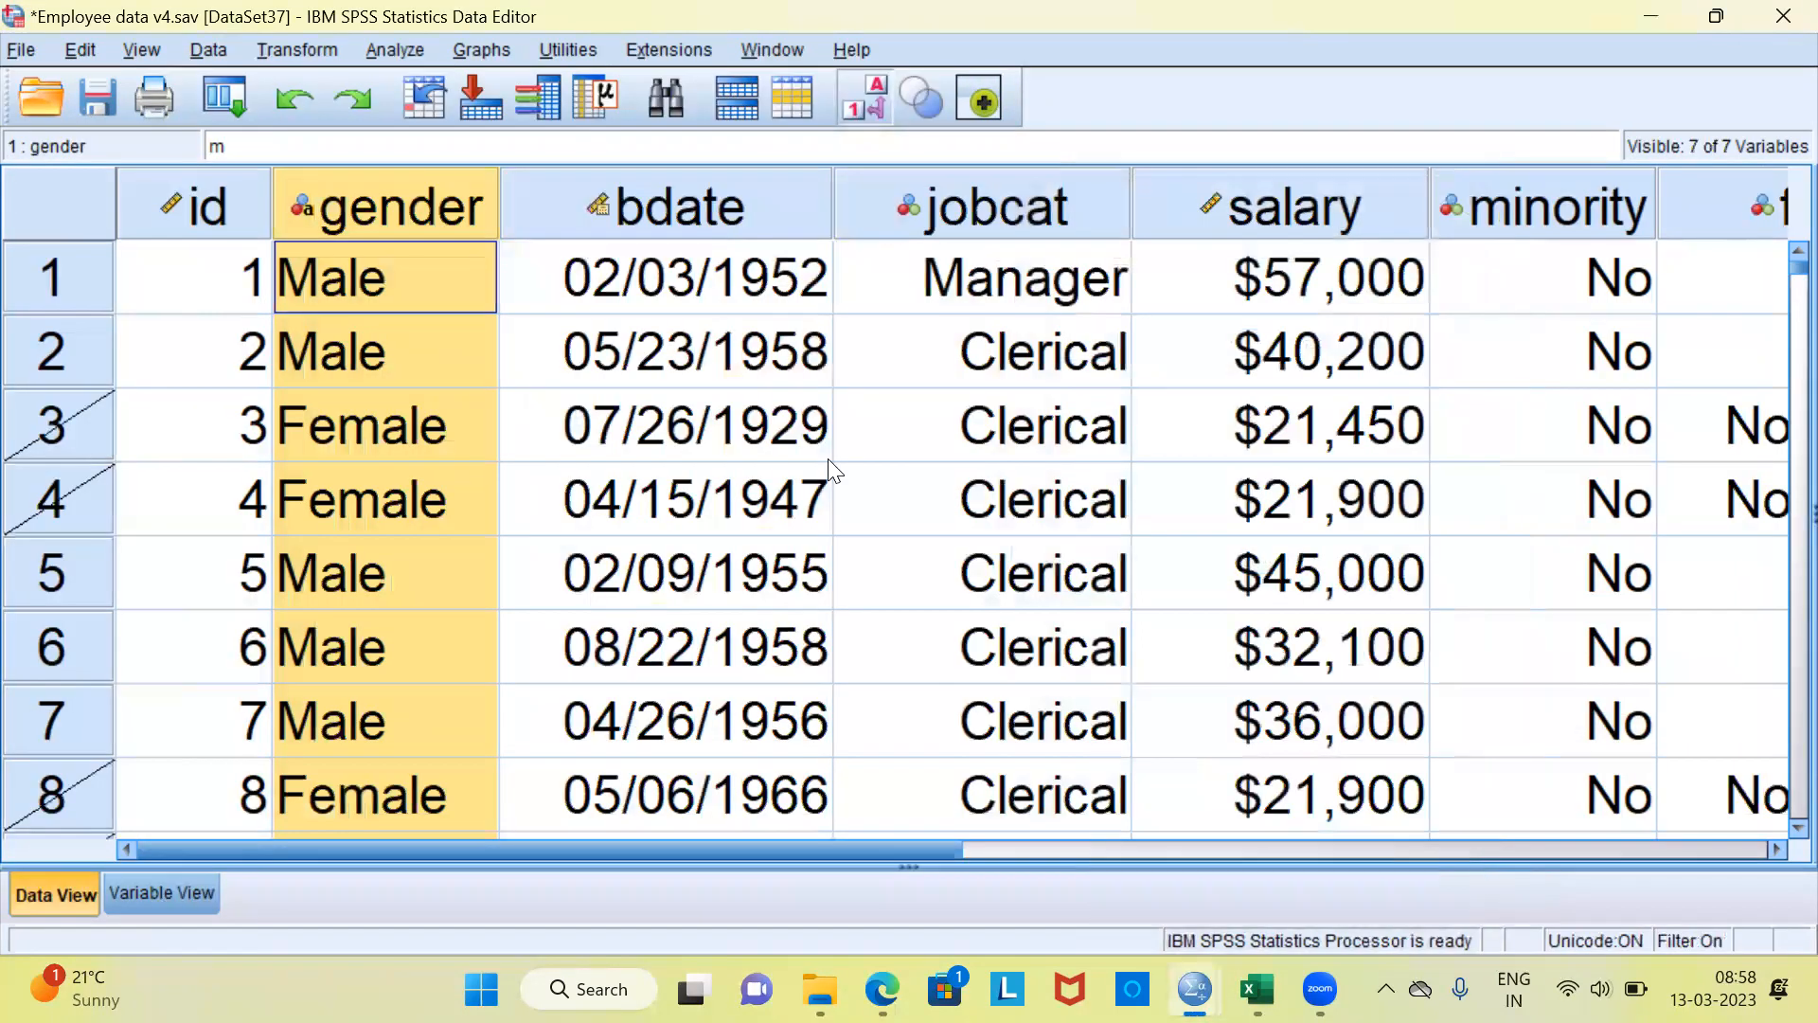
- Compare the row marks of selected and filtered-out cases in the first four rows of the dataset
{"action": "left_click", "coordinate": [219, 291]}
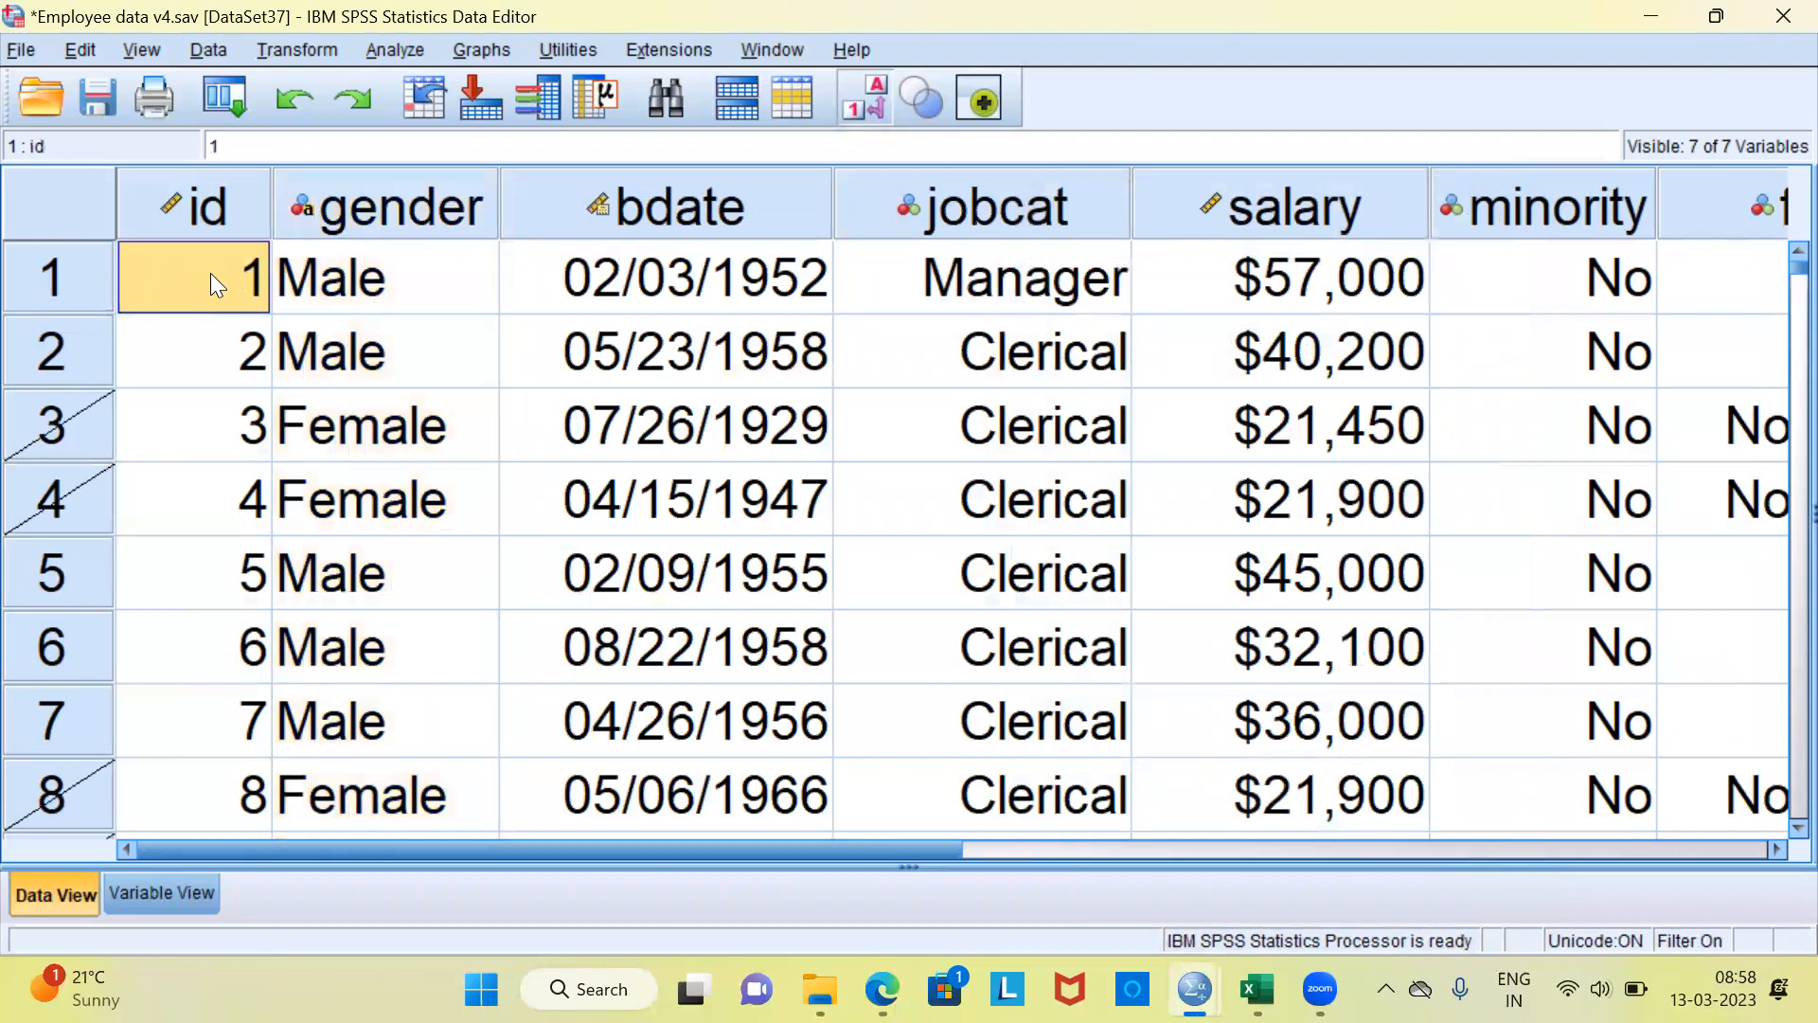
{"action": "left_click", "coordinate": [90, 281]}
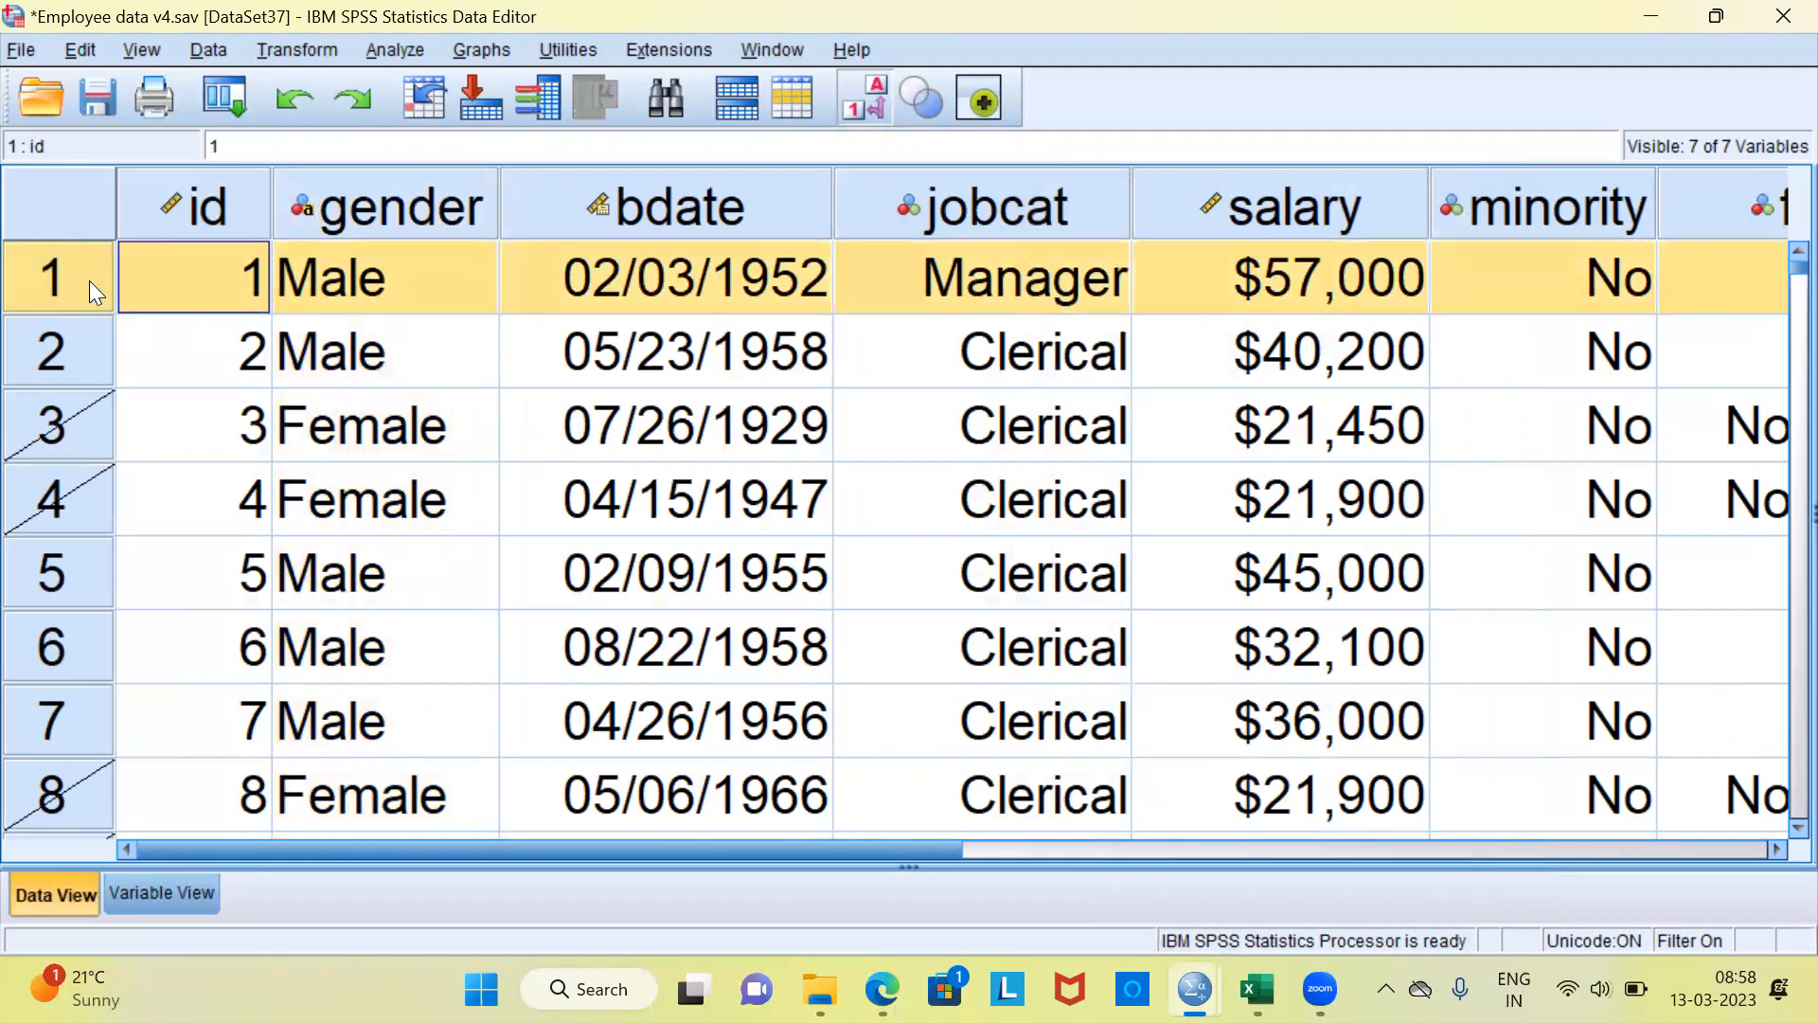
{"action": "left_click", "coordinate": [93, 354]}
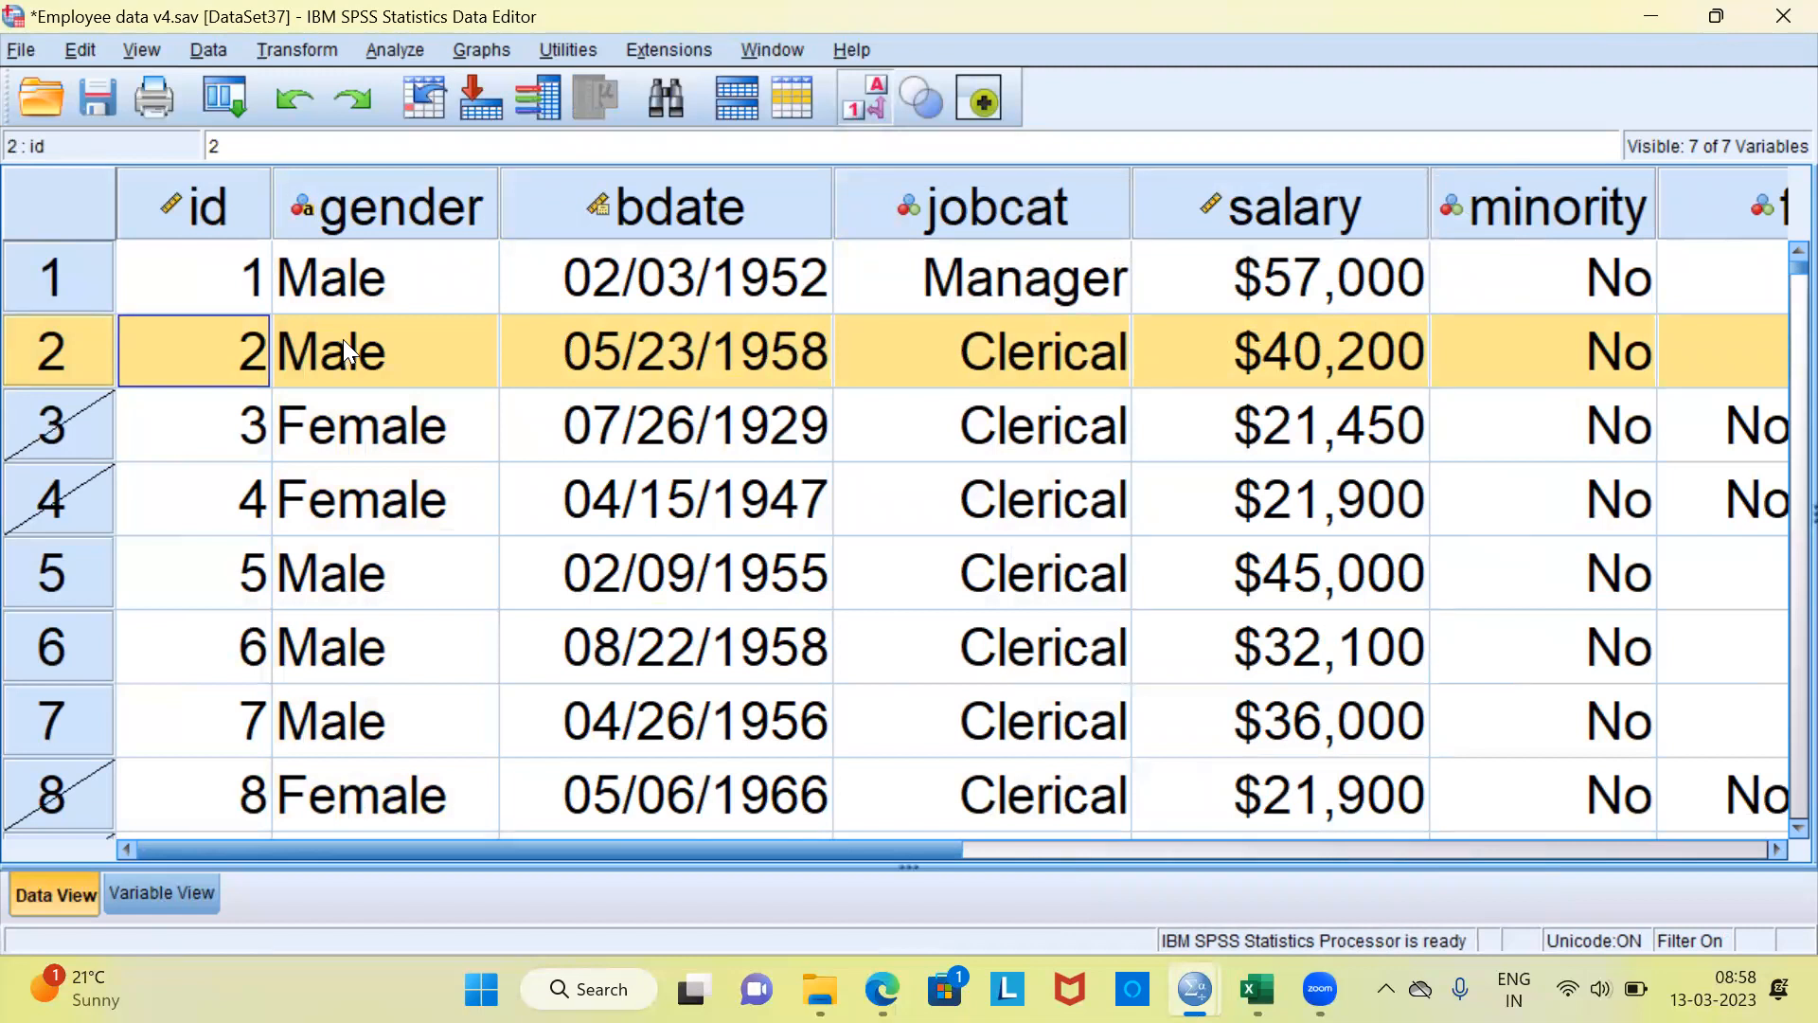
{"action": "left_click", "coordinate": [82, 445]}
{"action": "left_click", "coordinate": [82, 493]}
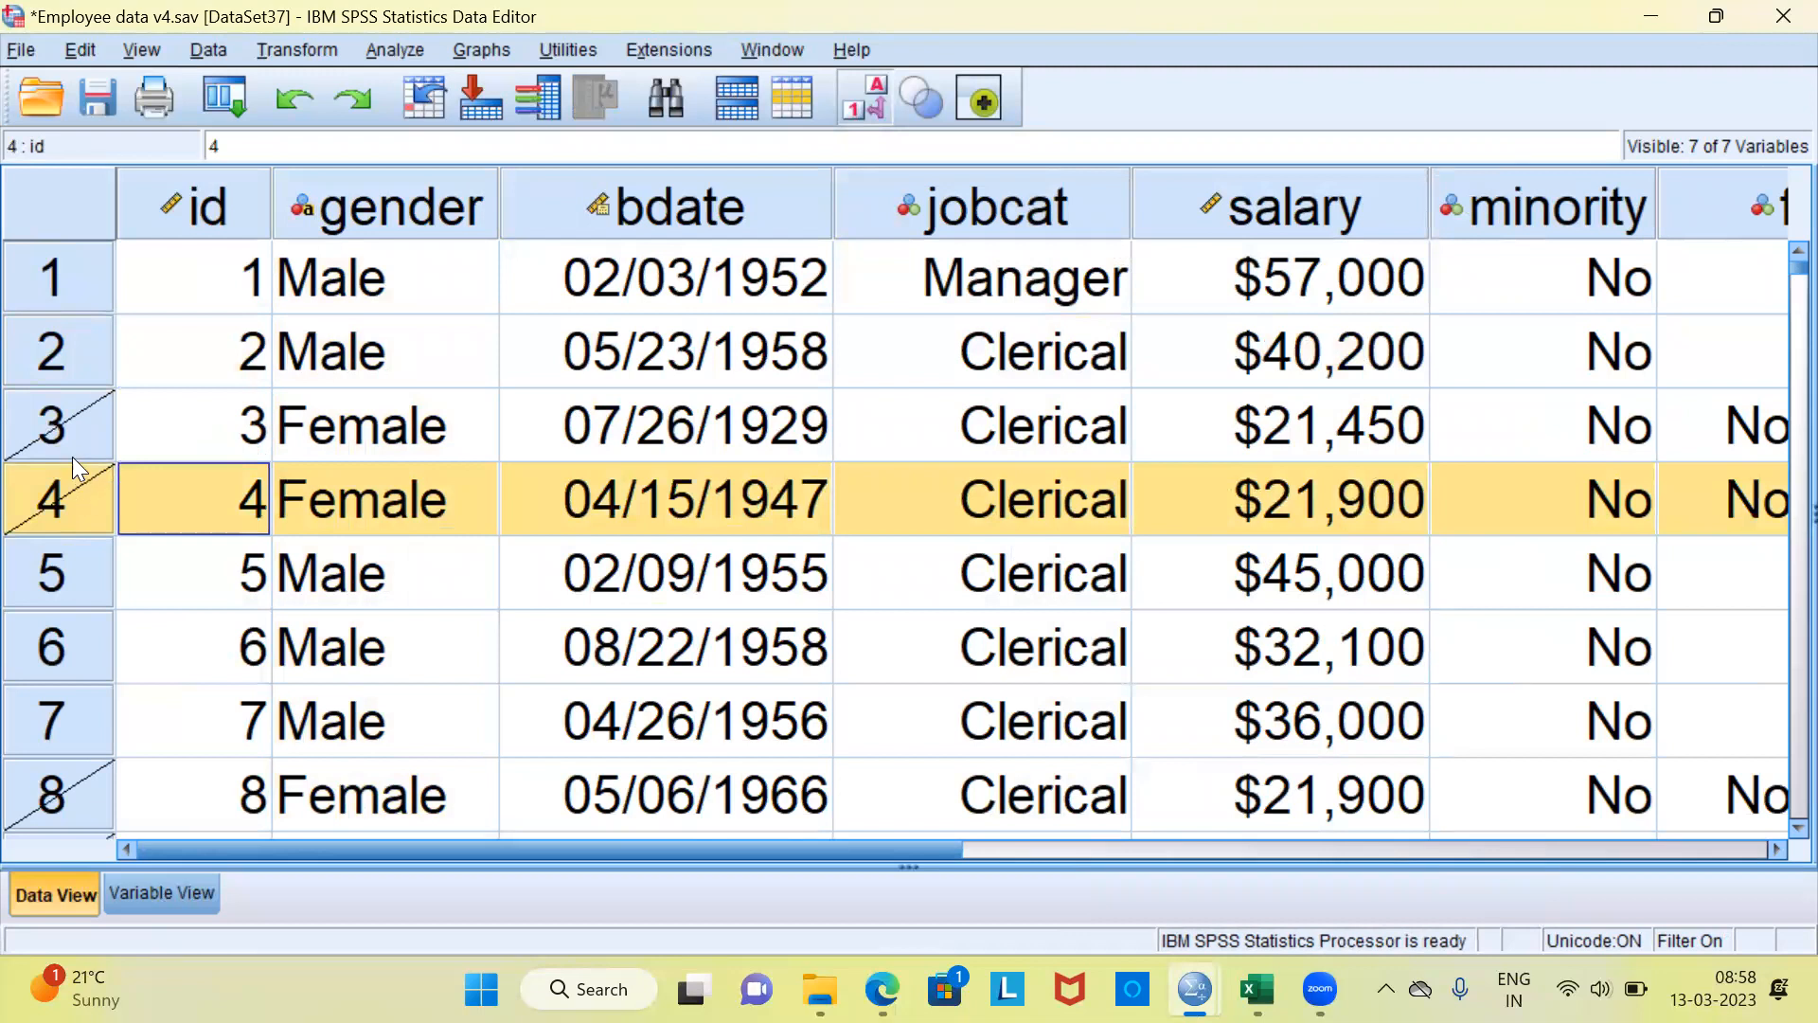
{"action": "left_click", "coordinate": [69, 430]}
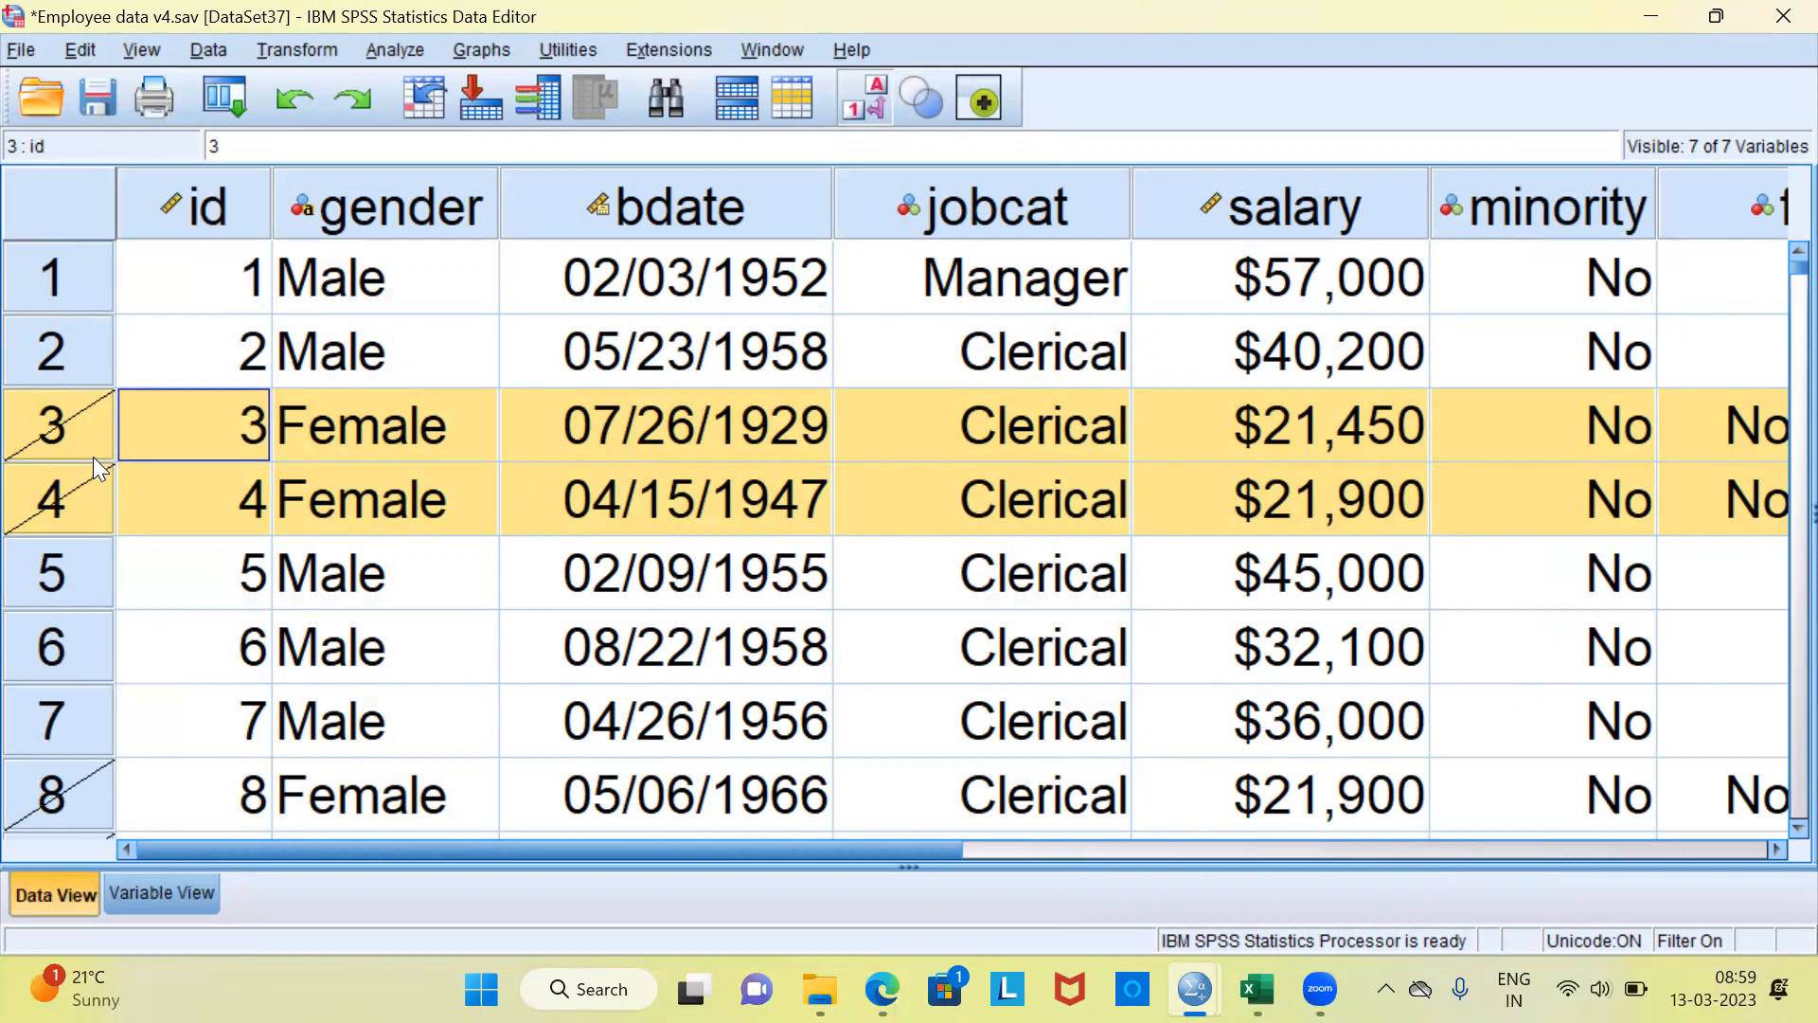
- Sort the dataset in ascending order by the gender column
{"action": "left_click", "coordinate": [437, 224]}
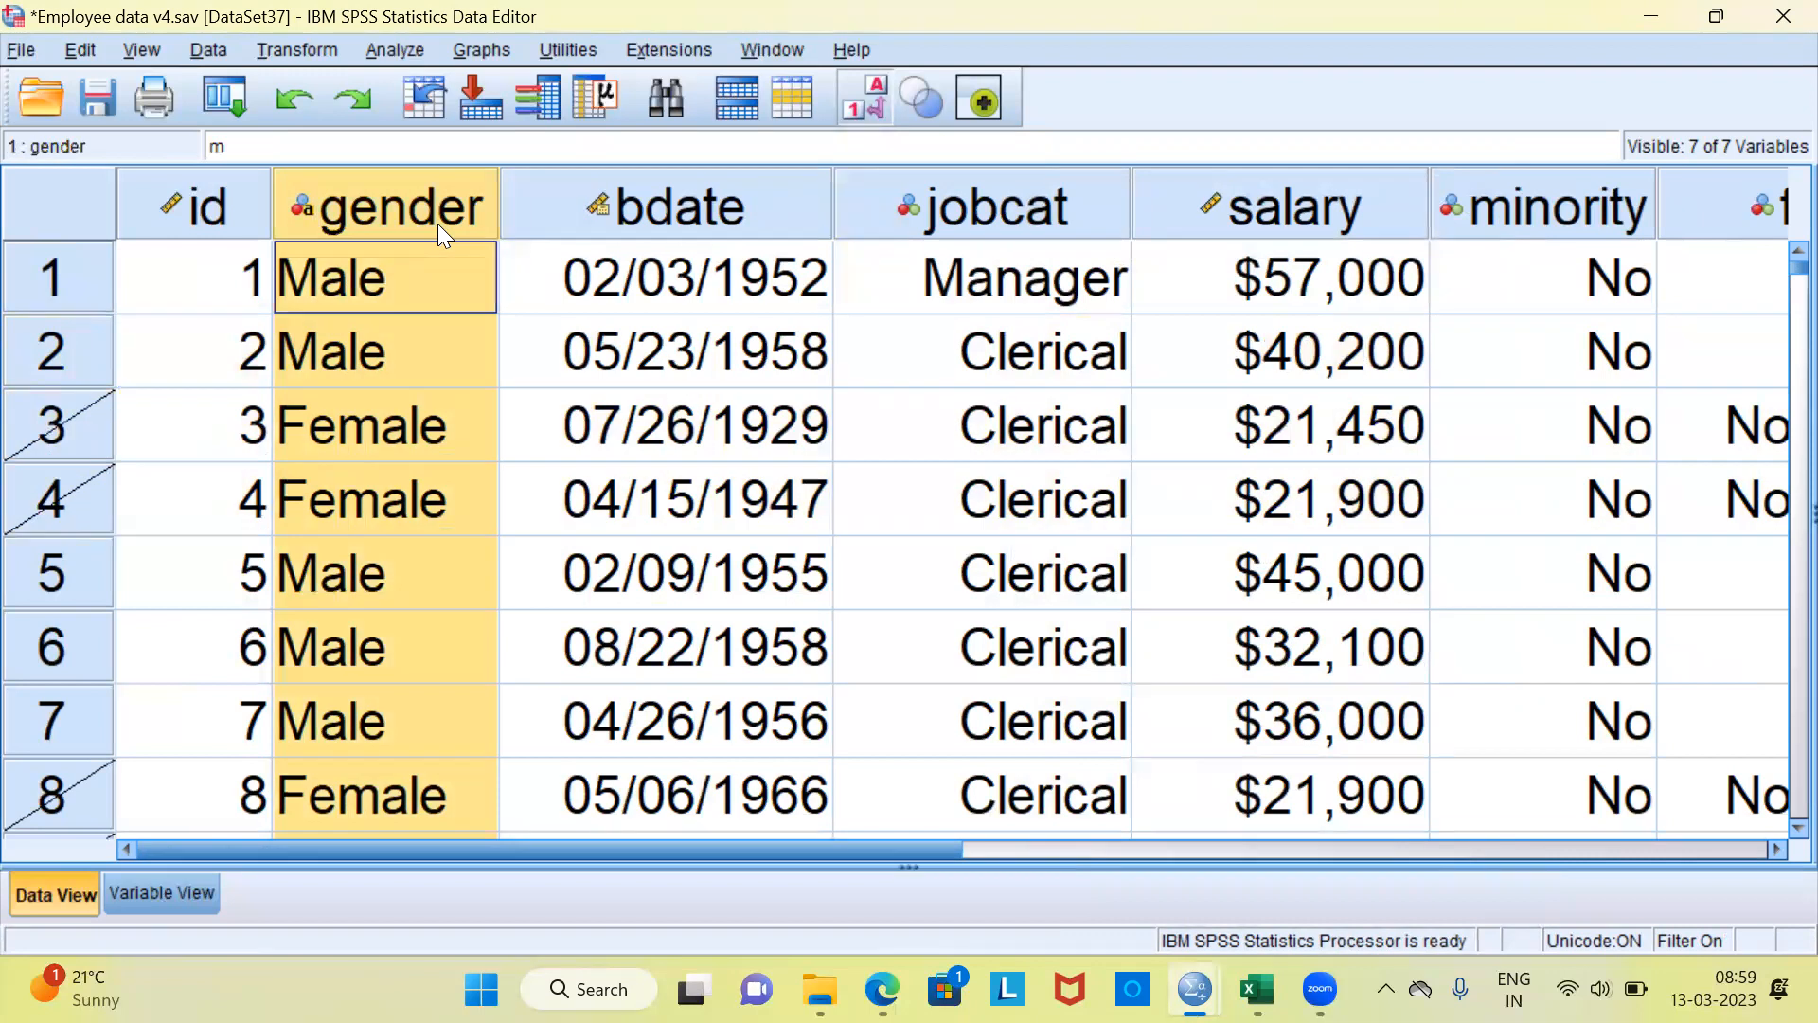
{"action": "right_click", "coordinate": [437, 223]}
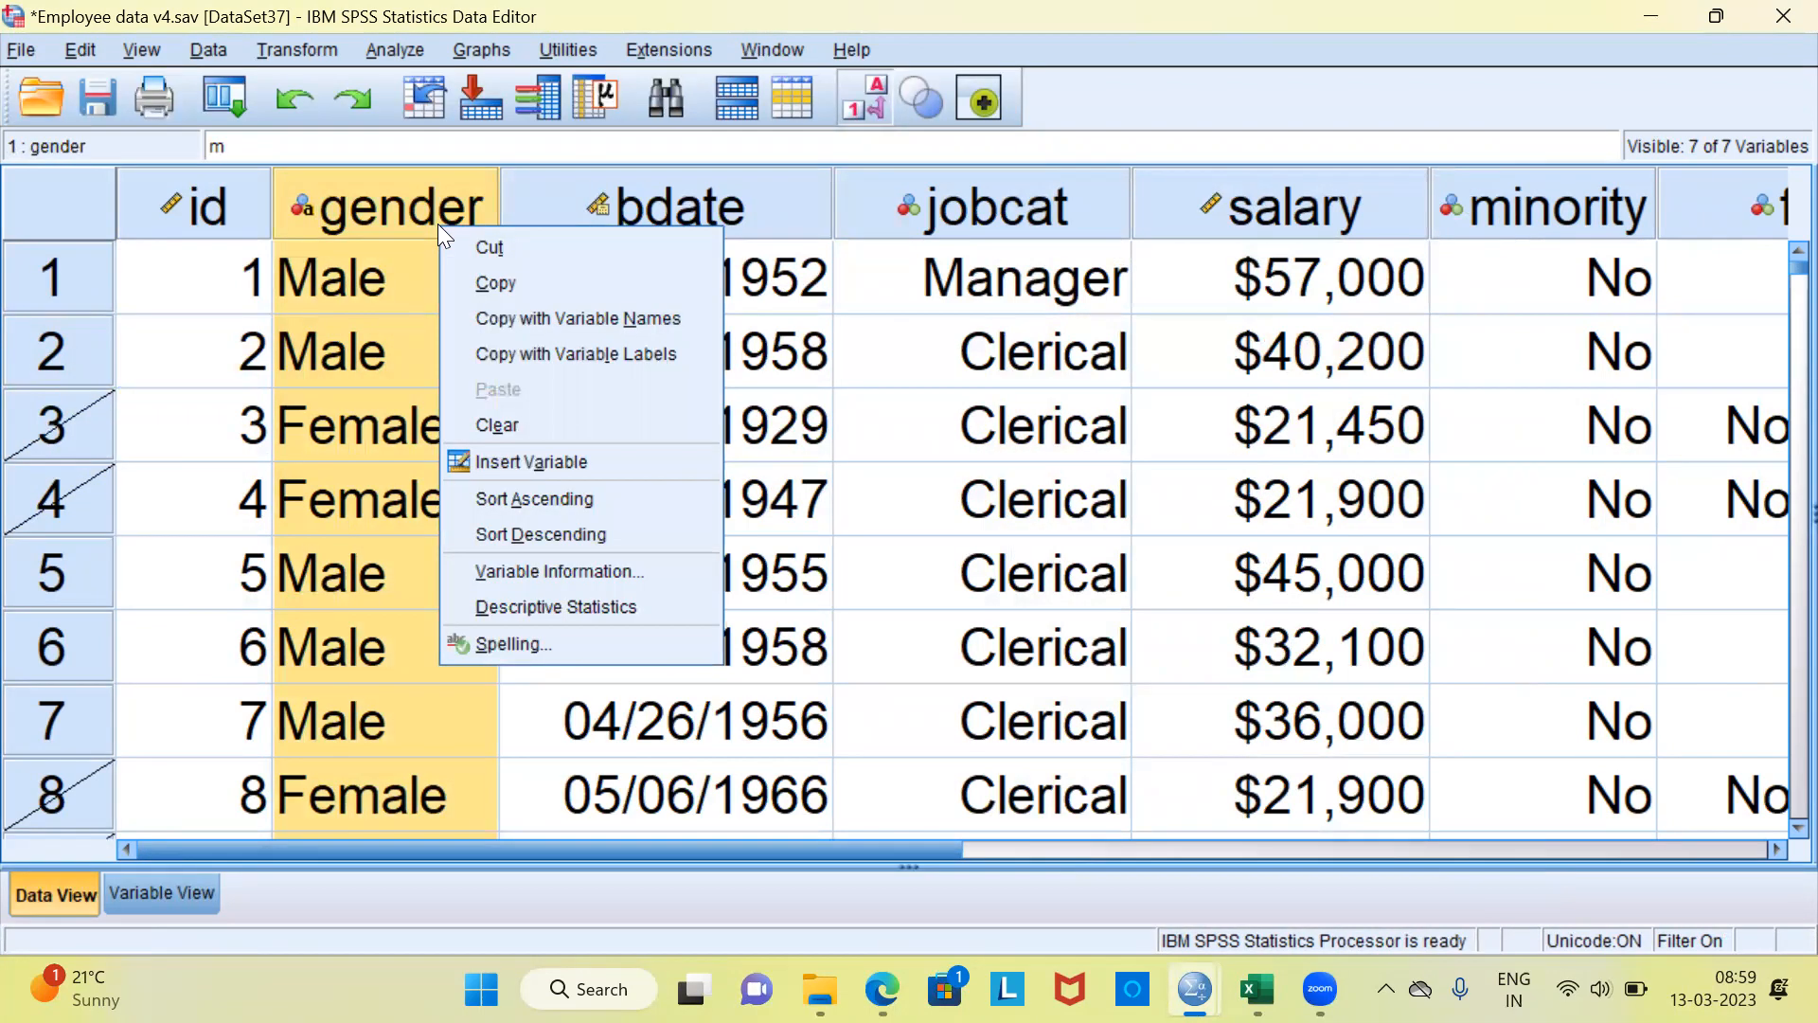
{"action": "left_click", "coordinate": [478, 502]}
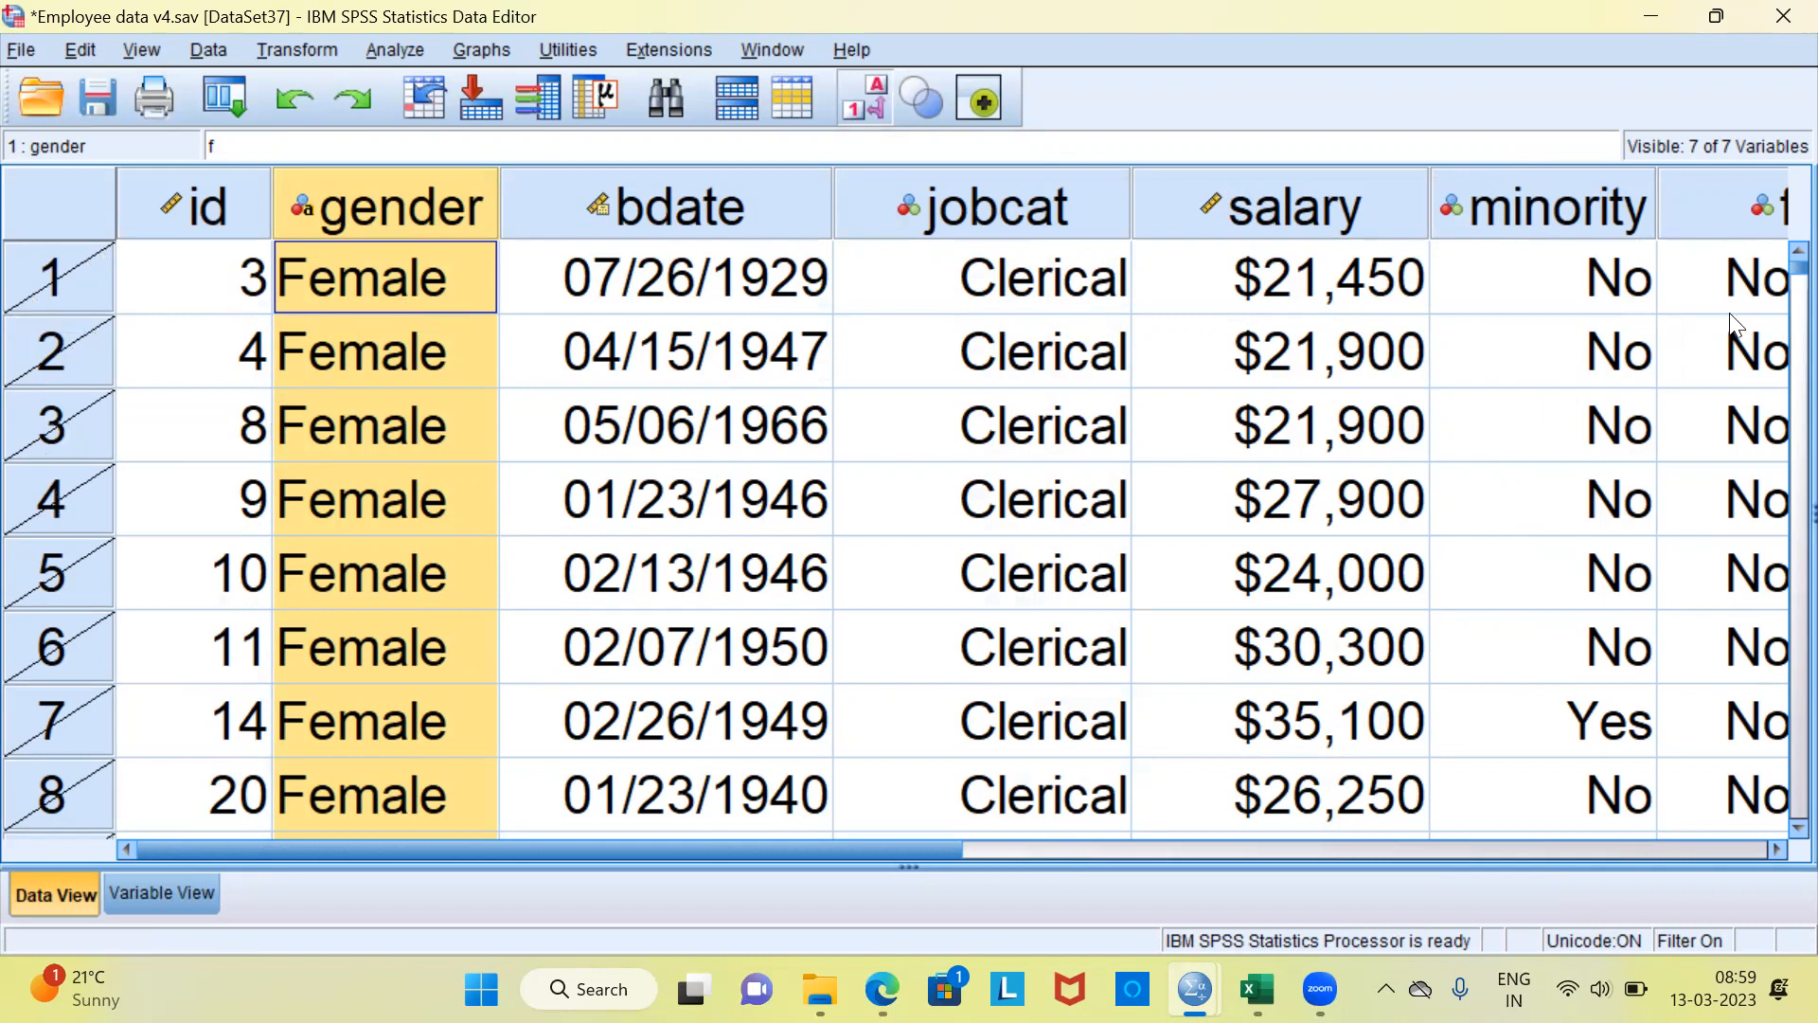
- Examine the male cases in rows 248 to 253 of the sorted data and return to the first case
{"action": "scroll", "coordinate": [1778, 280], "scroll_direction": "down", "scroll_amount": 20}
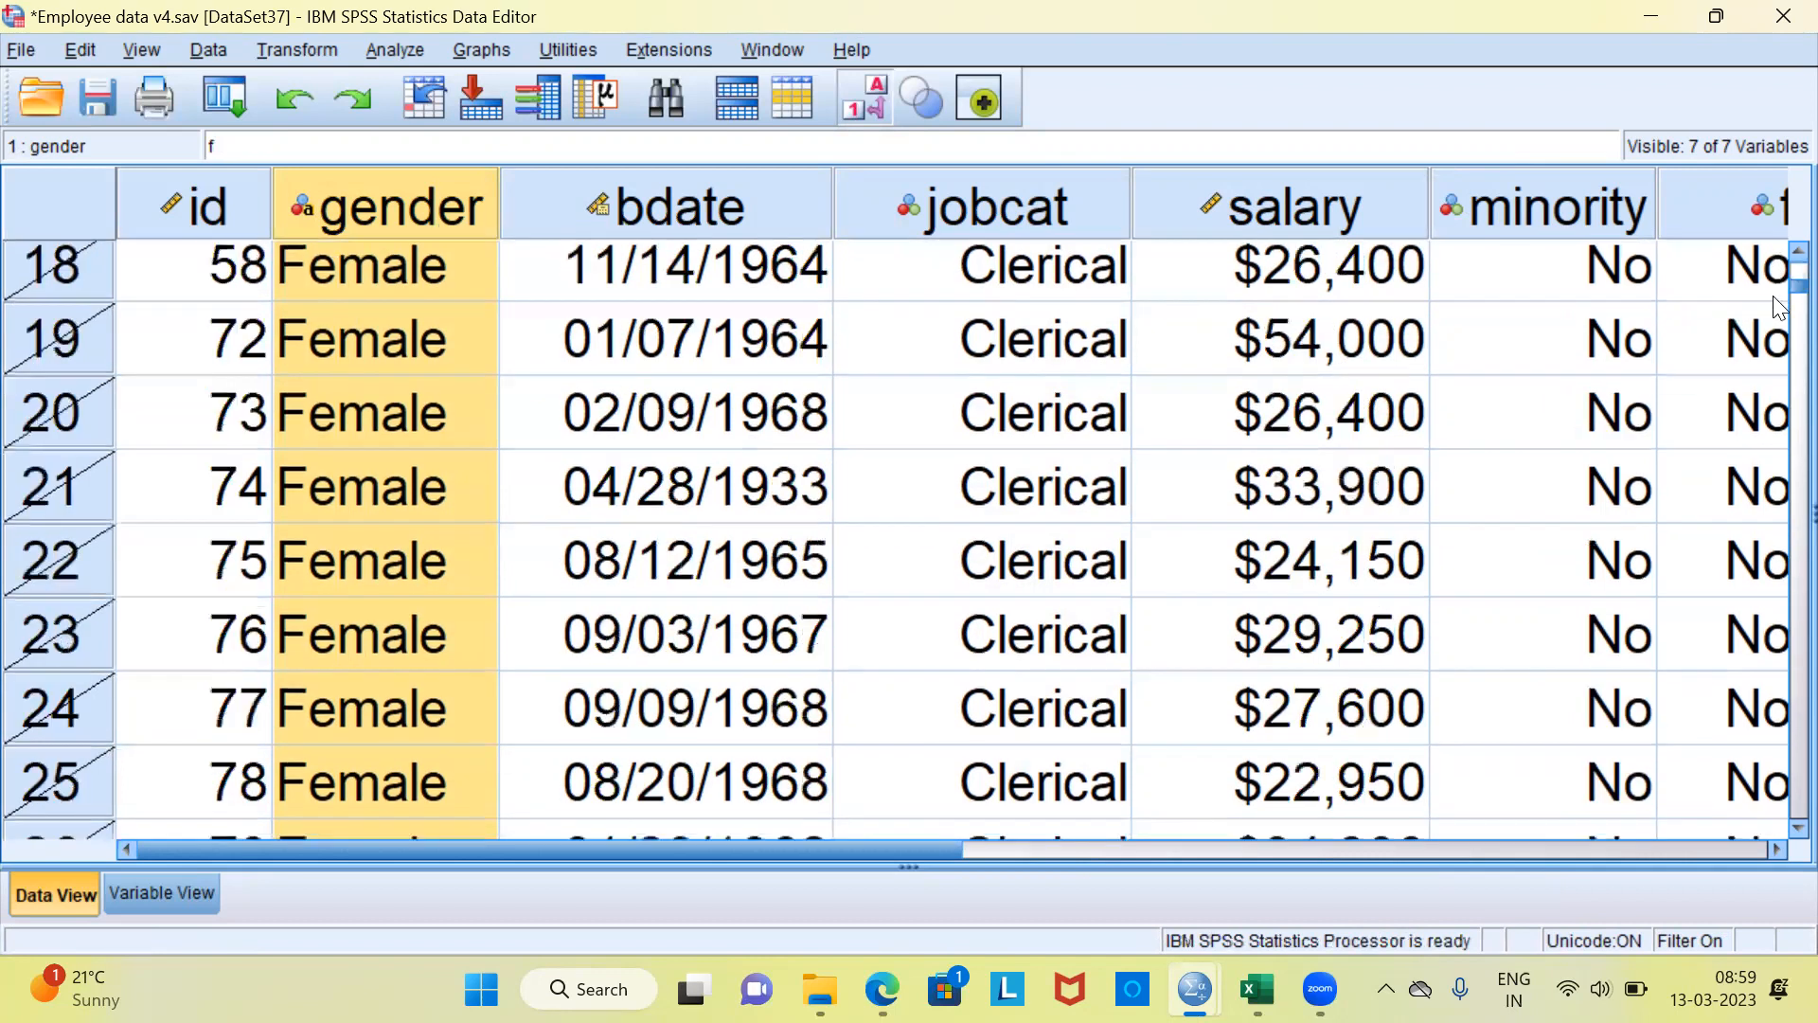
{"action": "scroll", "coordinate": [1779, 376], "scroll_direction": "down", "scroll_amount": 20}
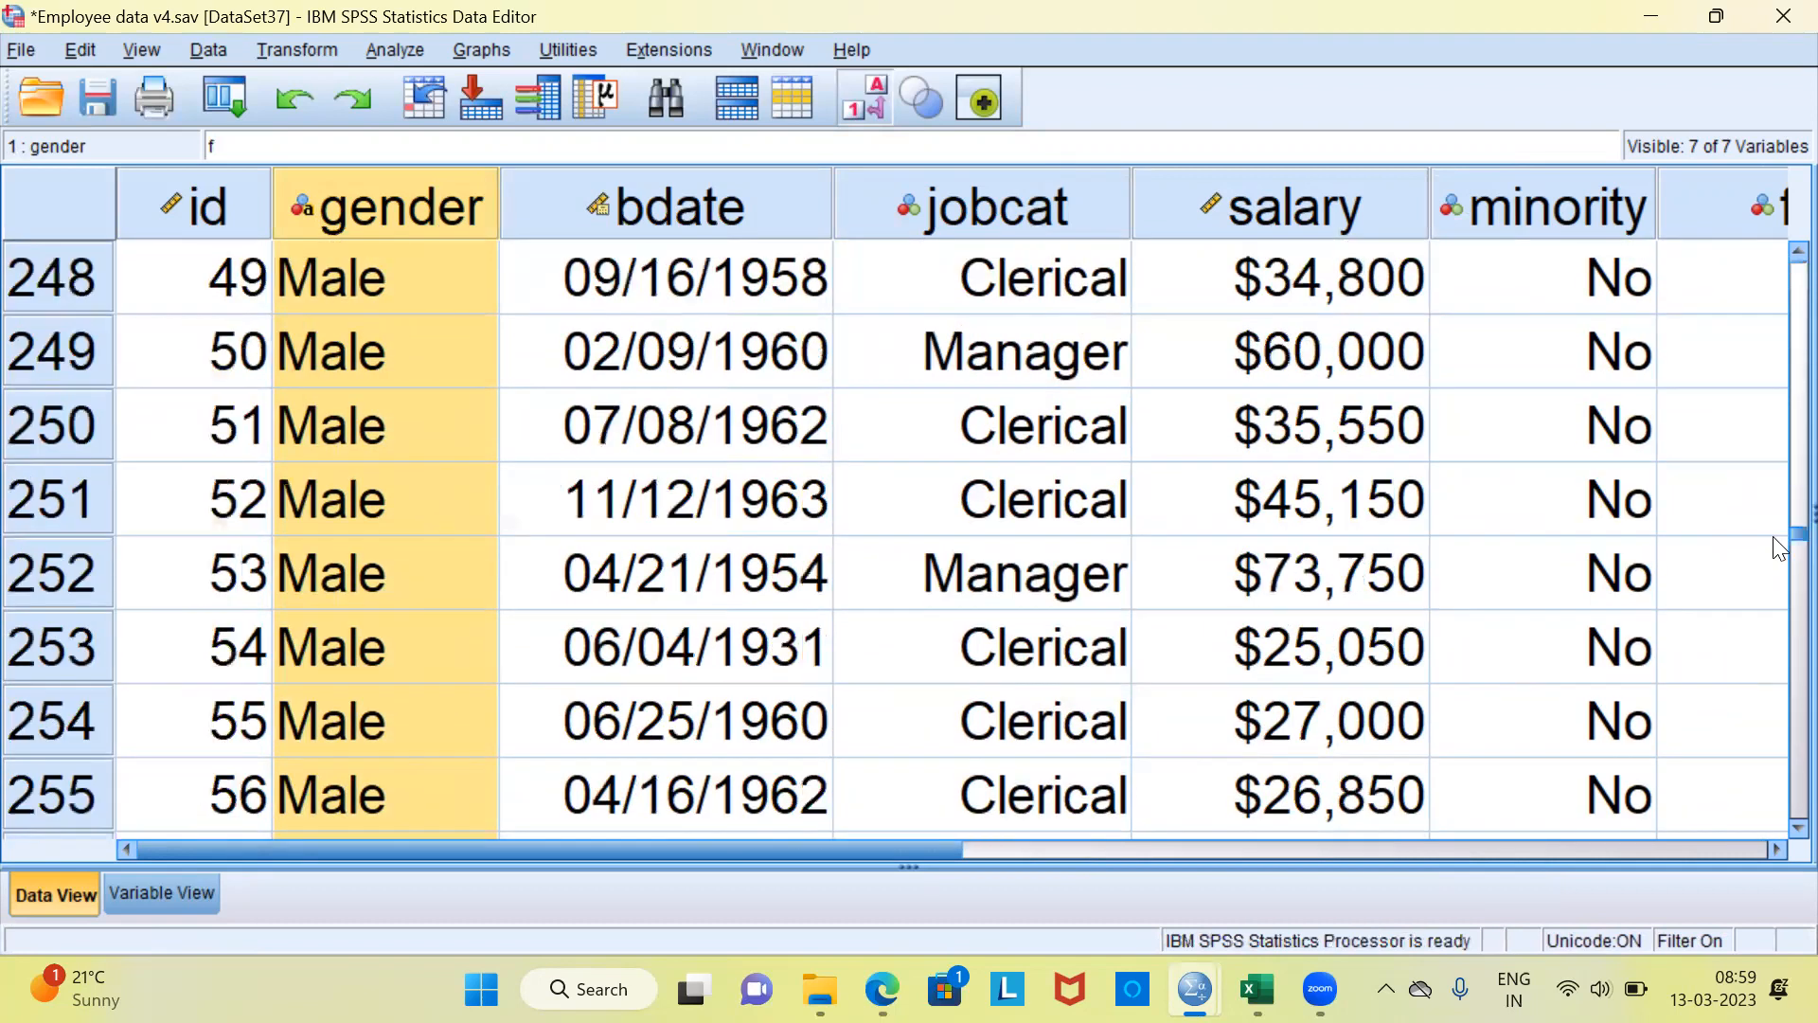
{"action": "left_click_drag", "start_coordinate": [77, 272], "coordinate": [51, 642]}
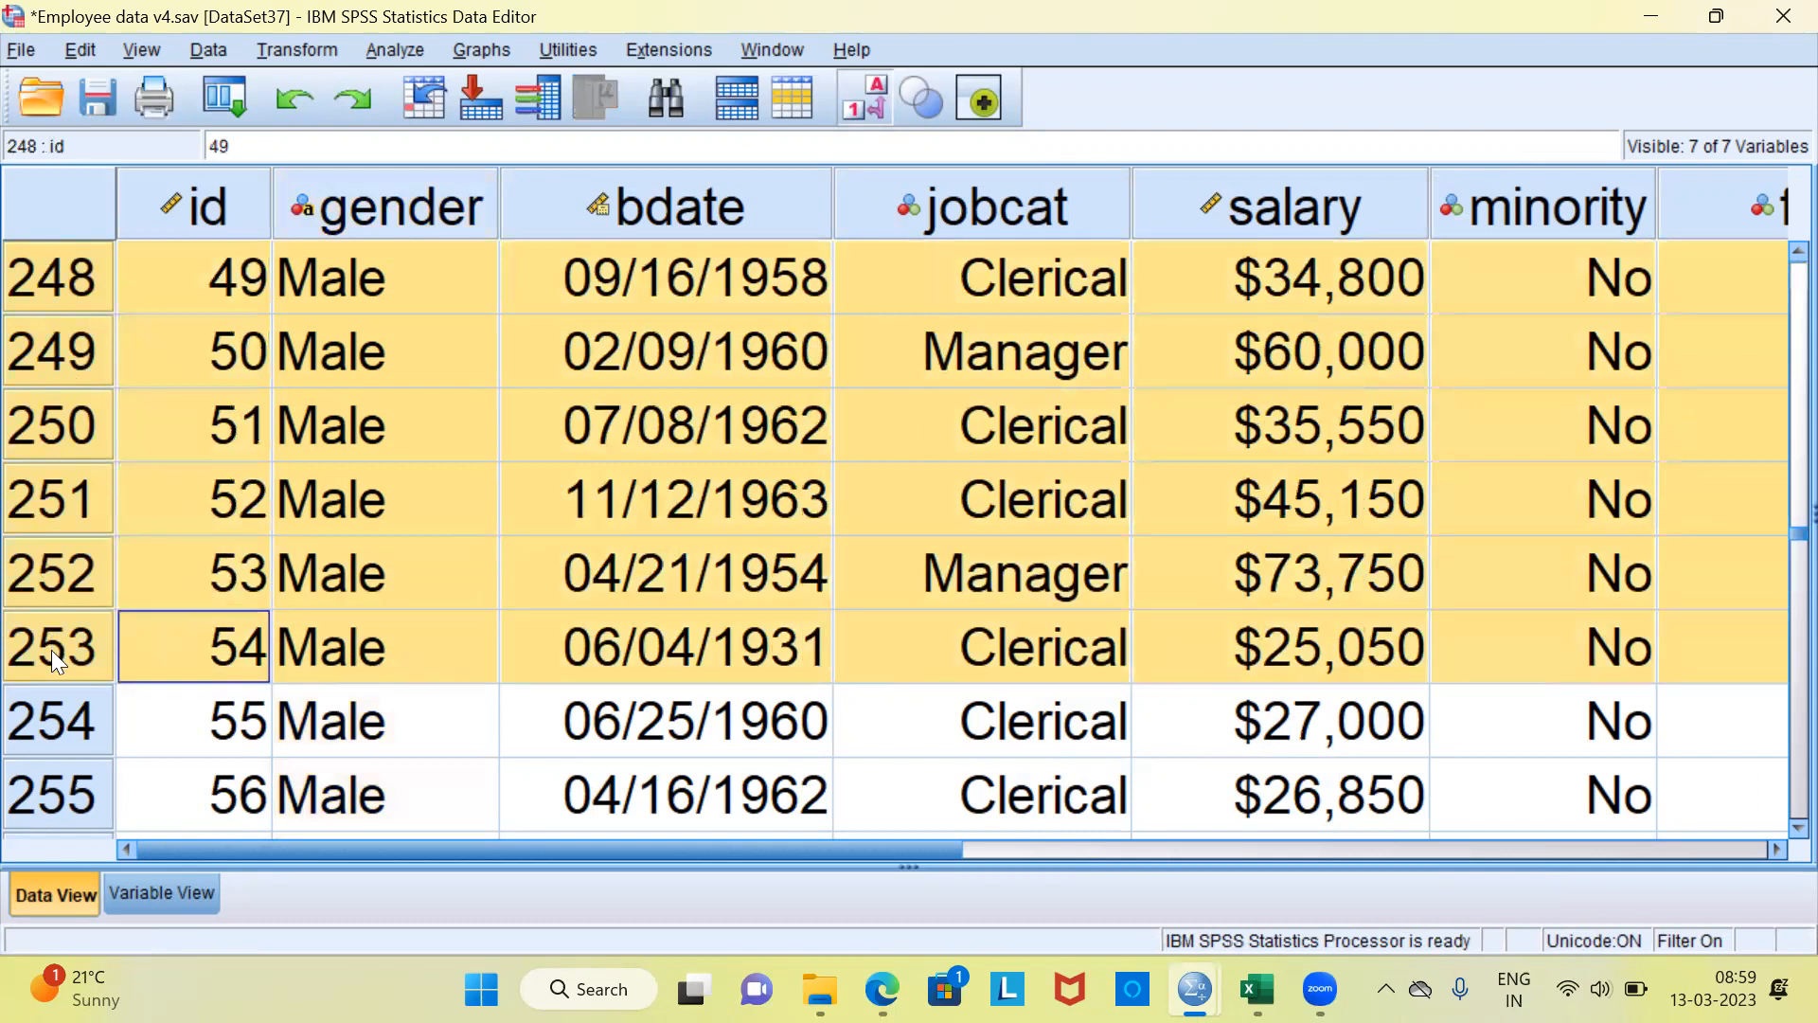
{"action": "left_click", "coordinate": [178, 642]}
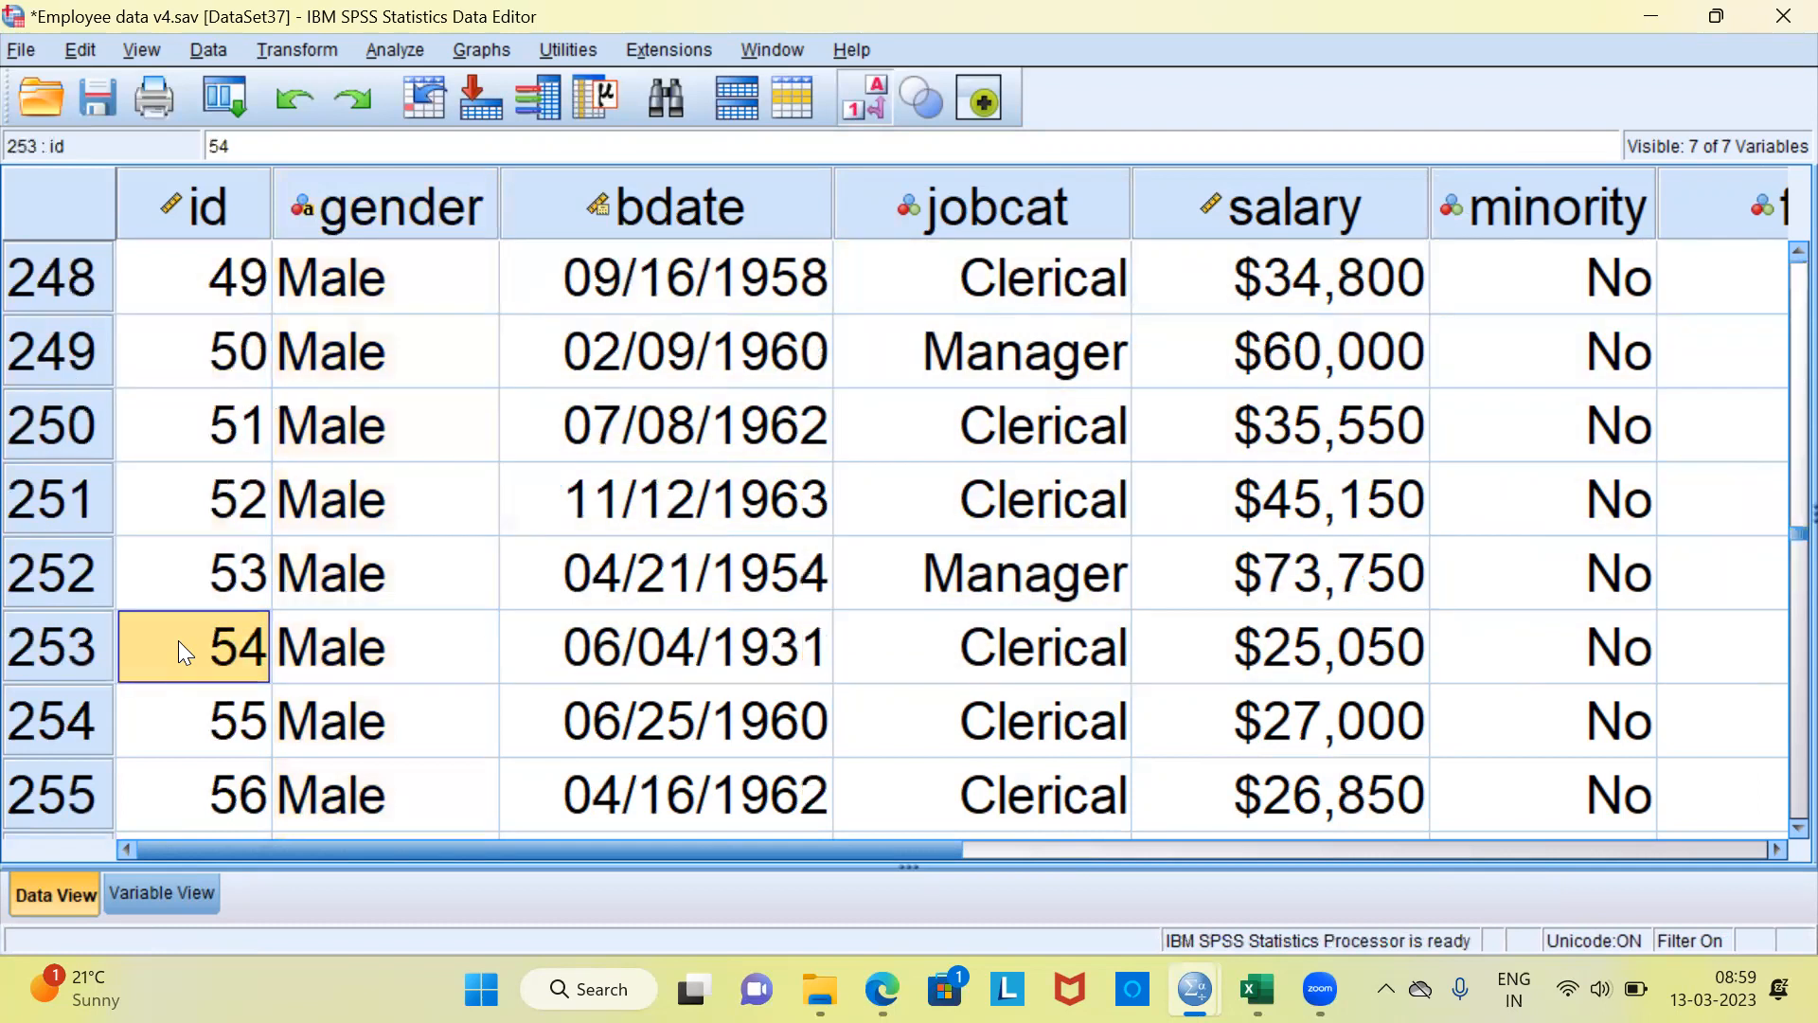
{"action": "key", "text": "ctrl+Home"}
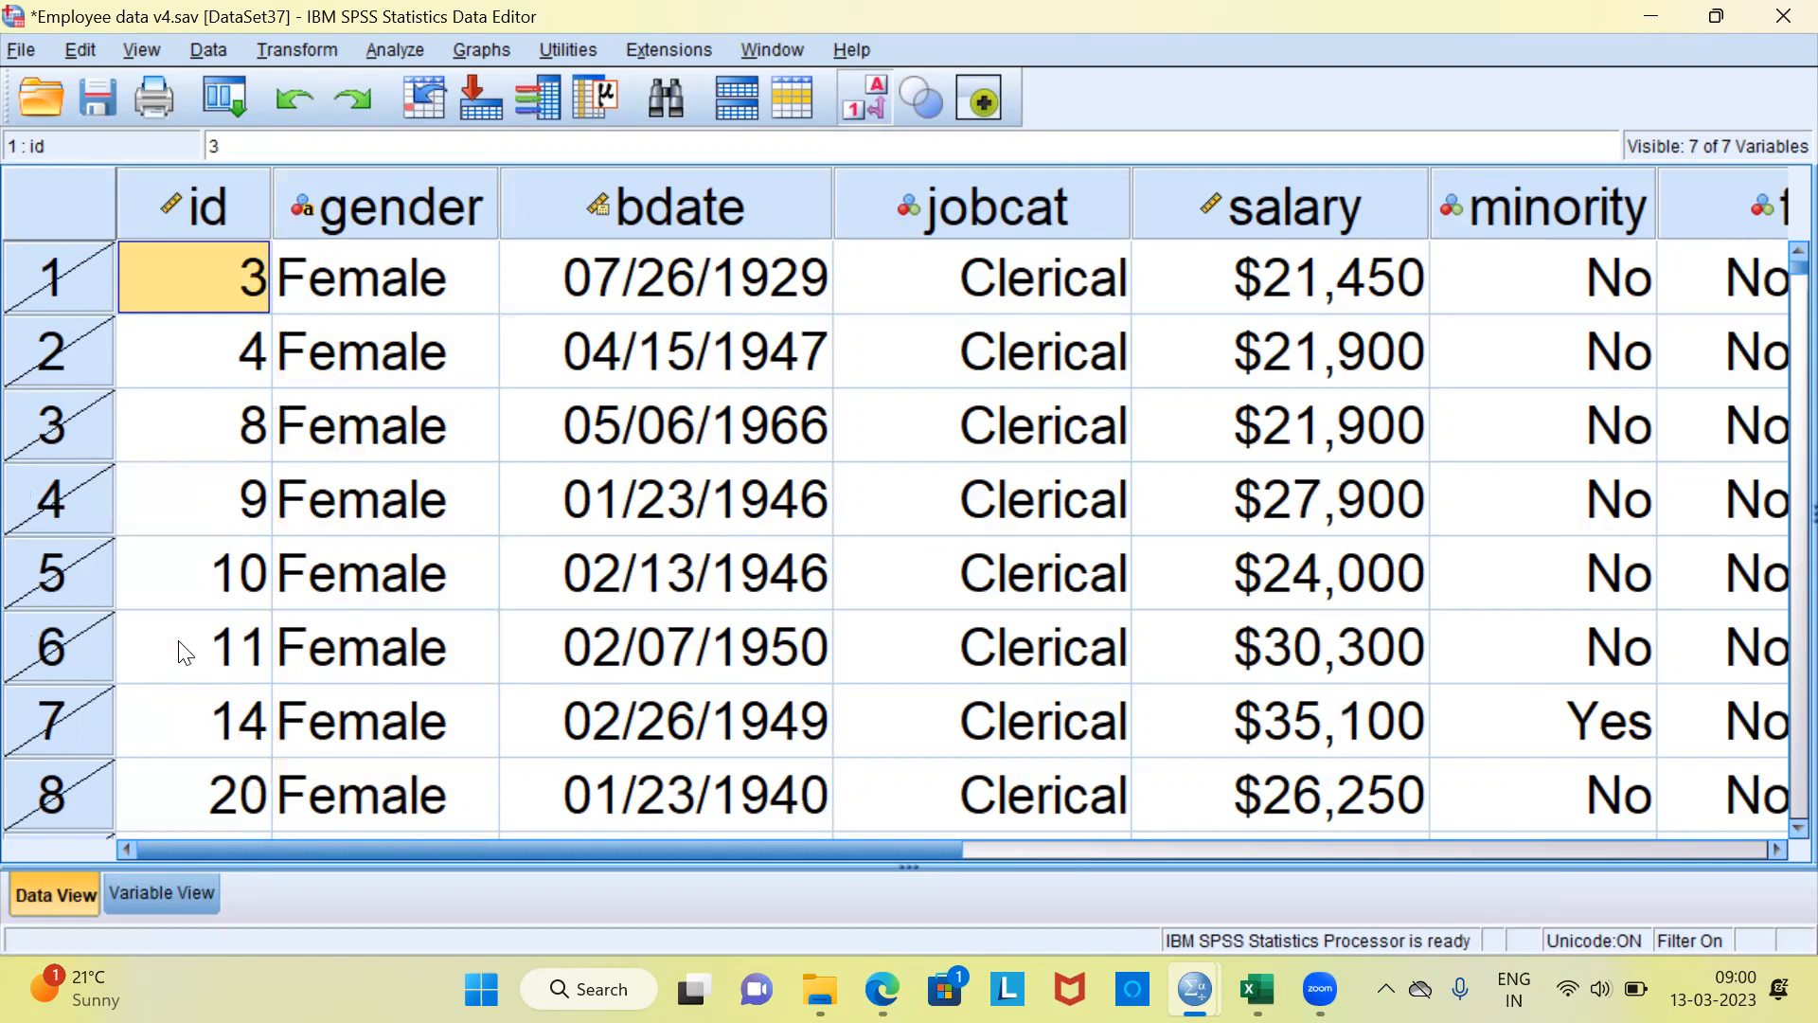
- Reopen Select Cases and examine the option to copy selected cases to a new dataset, returning to filtering out unselected cases
{"action": "left_click", "coordinate": [216, 50]}
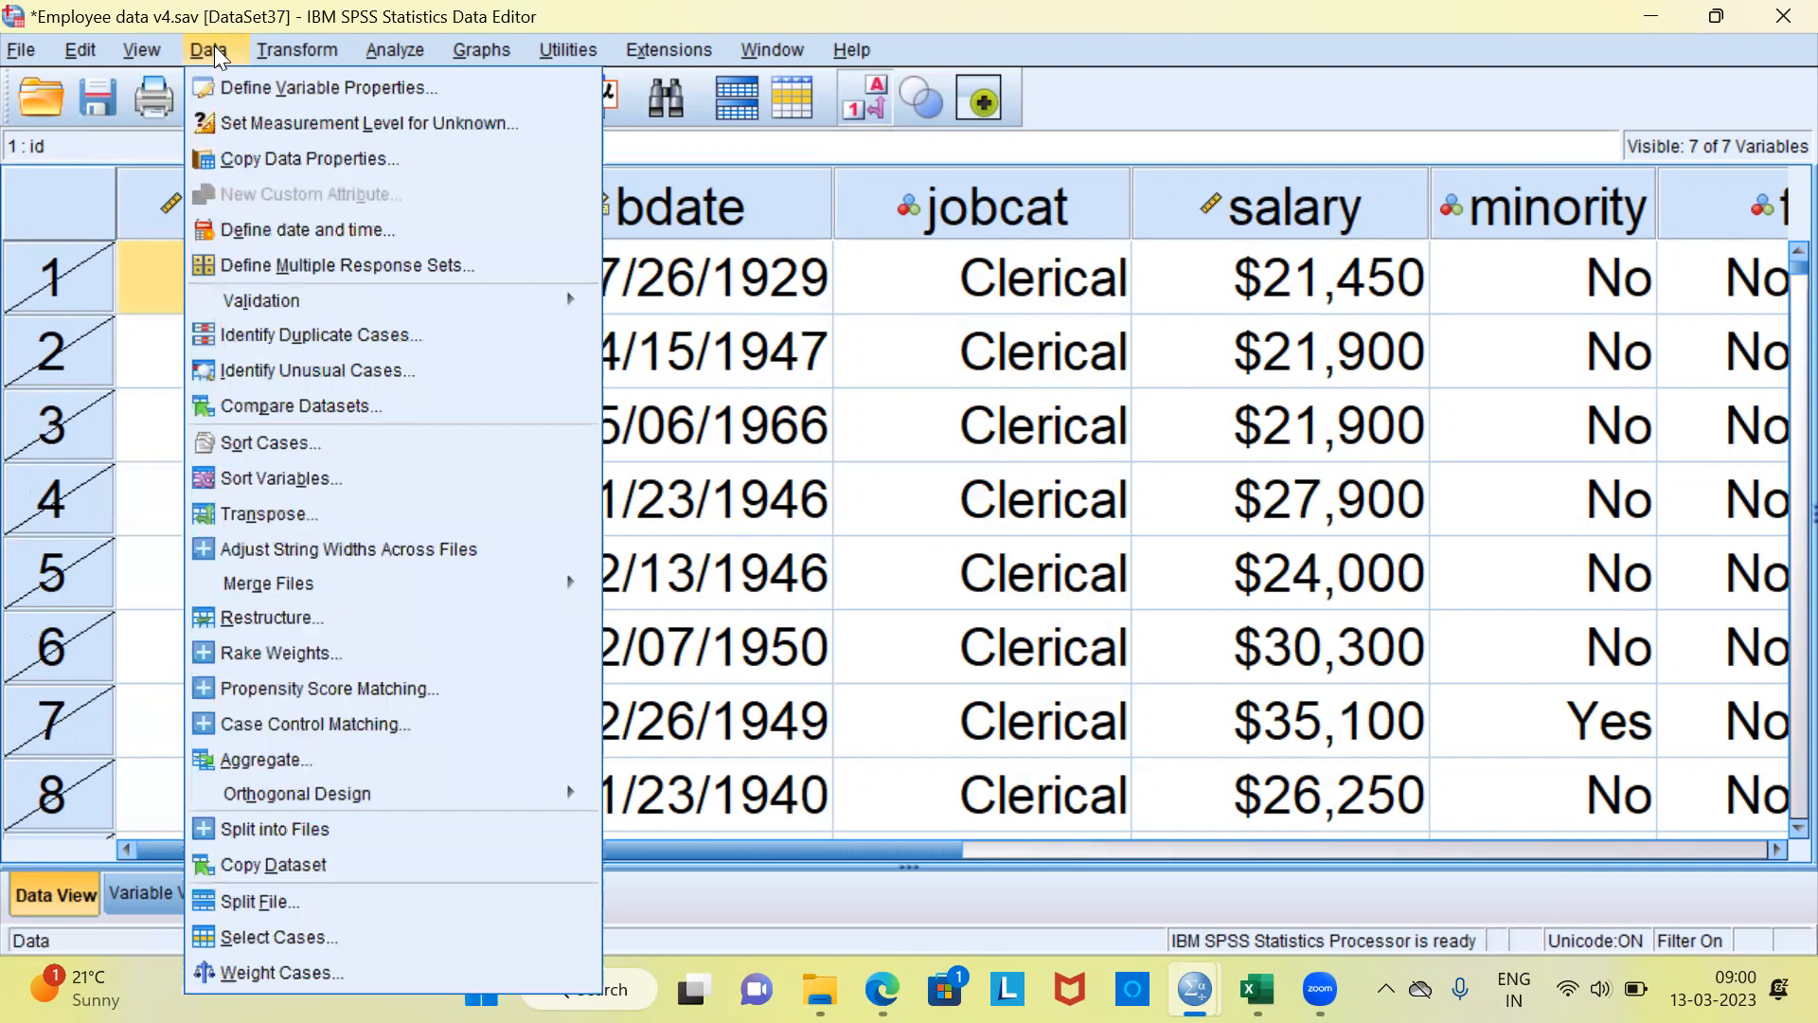
{"action": "left_click", "coordinate": [367, 938]}
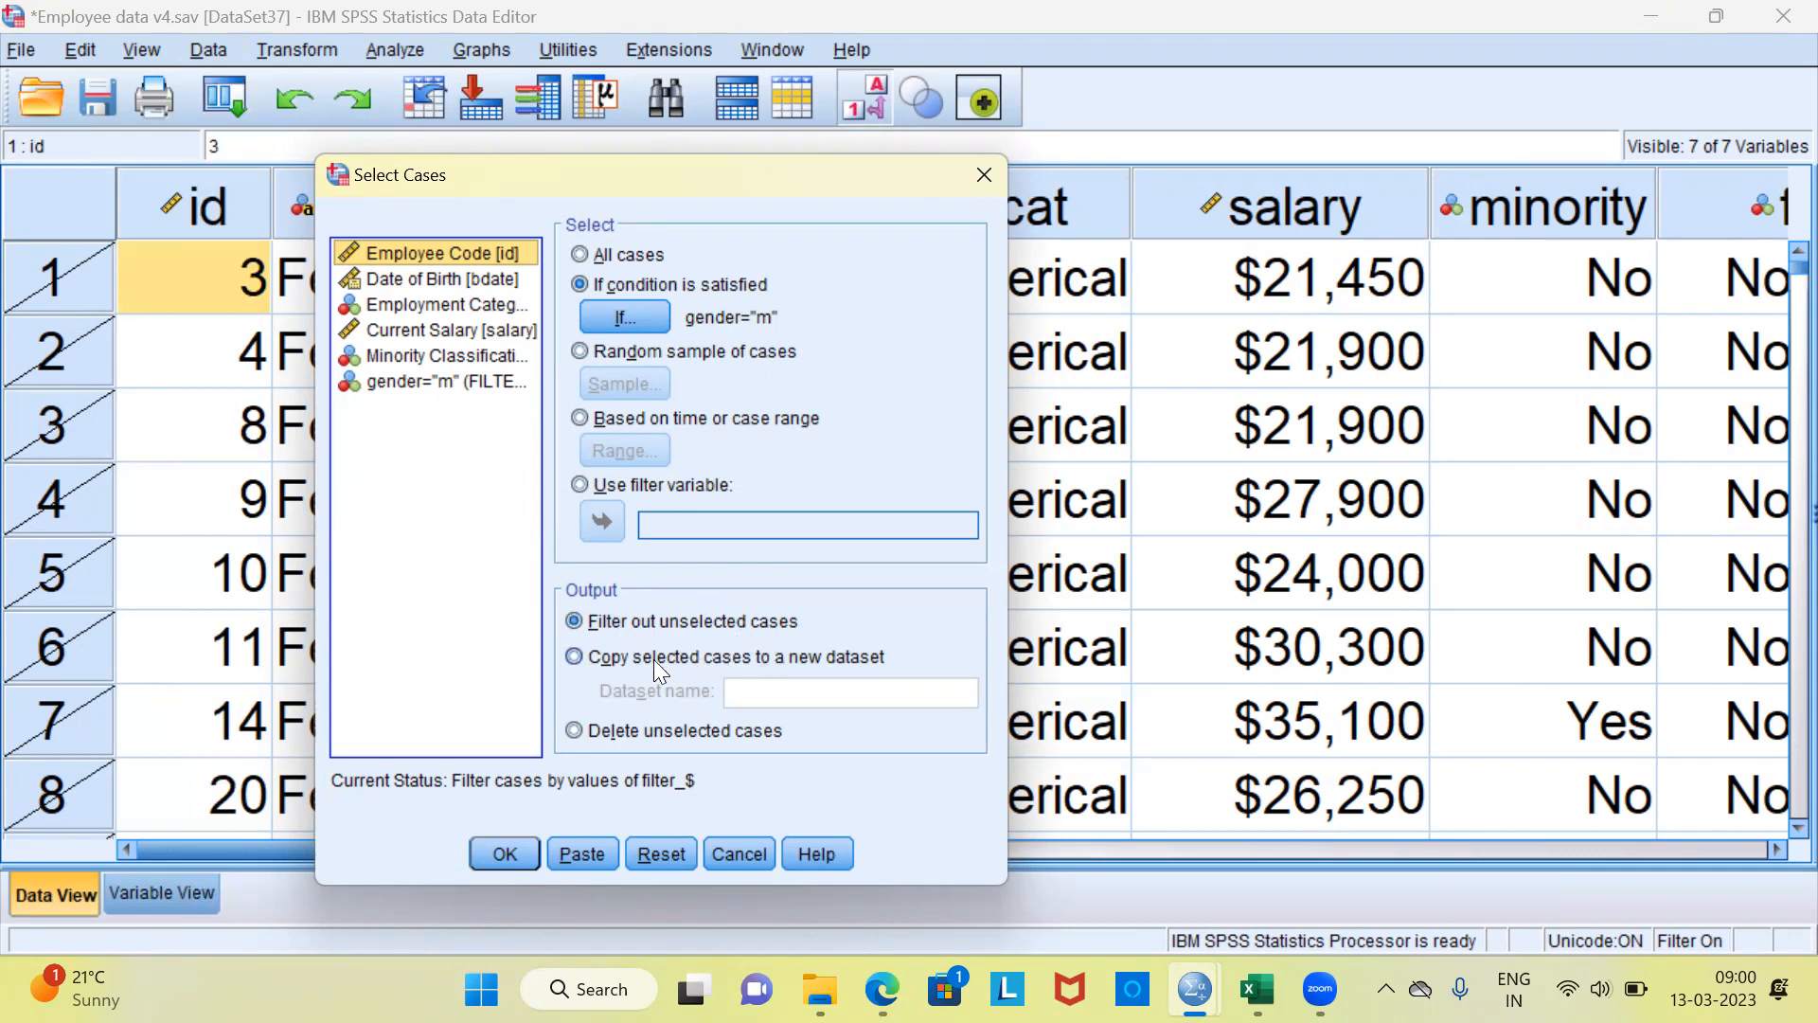
{"action": "left_click", "coordinate": [591, 664]}
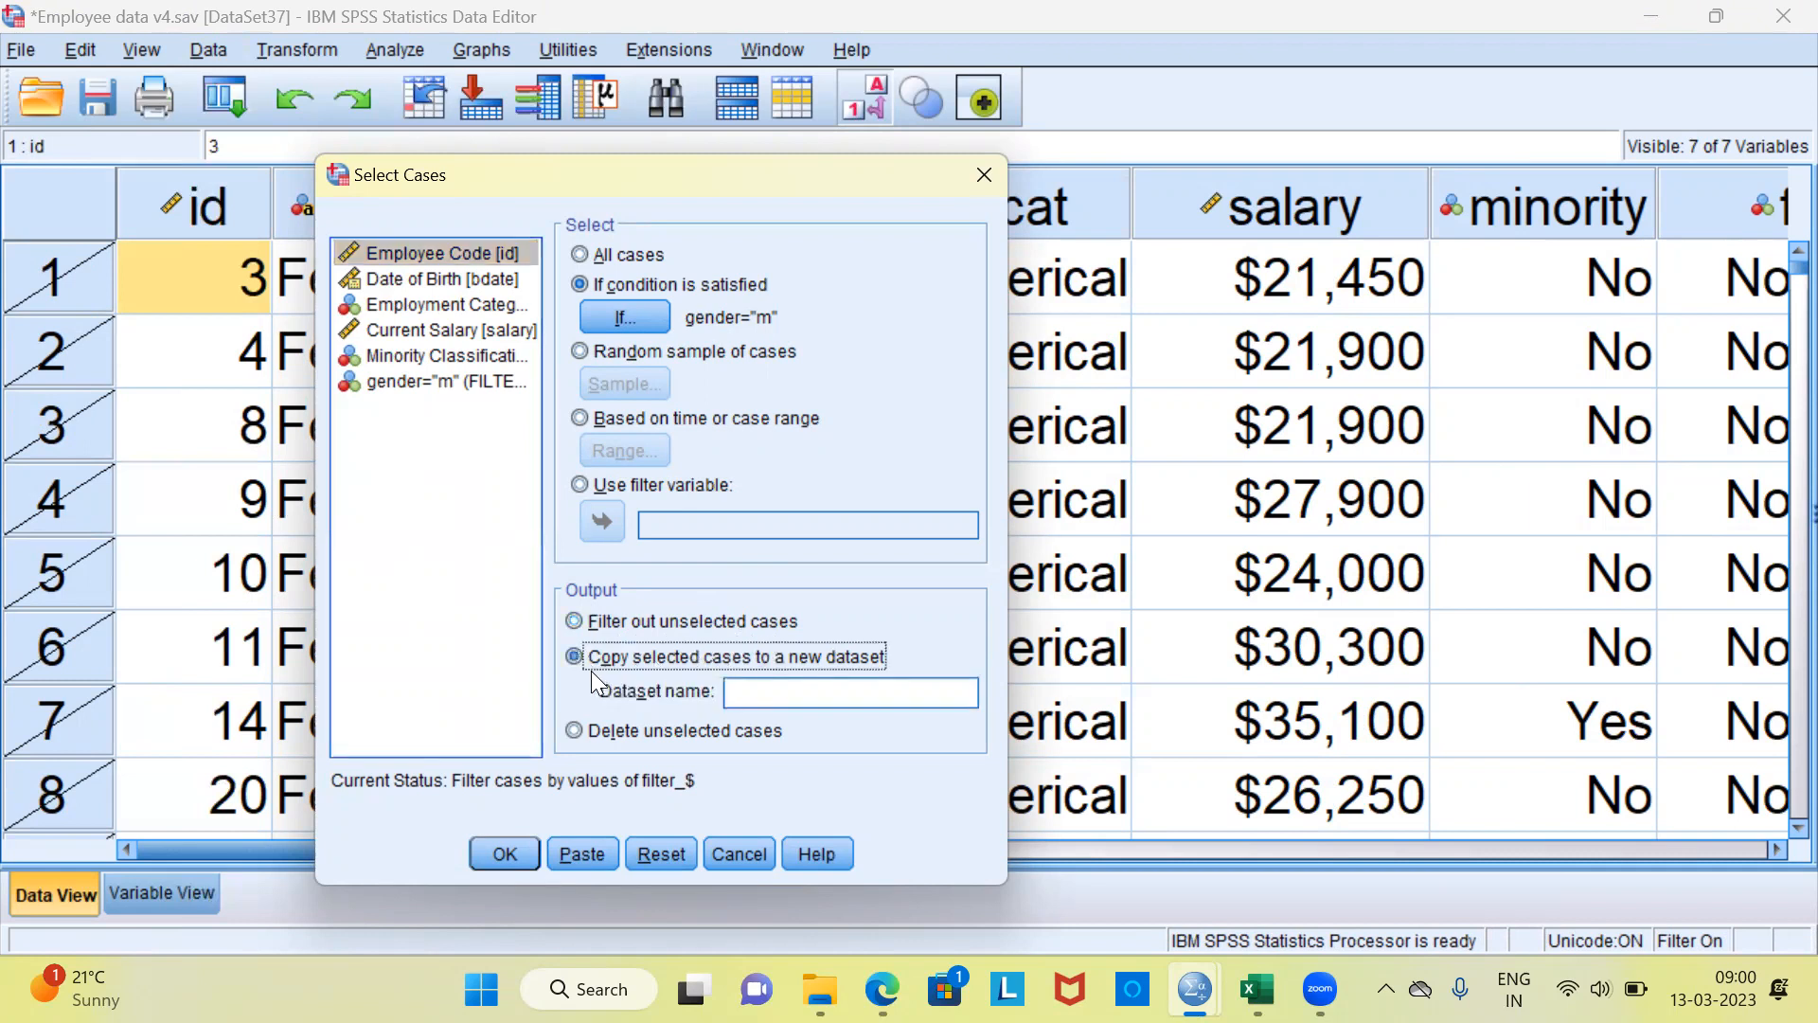
{"action": "left_click", "coordinate": [748, 690]}
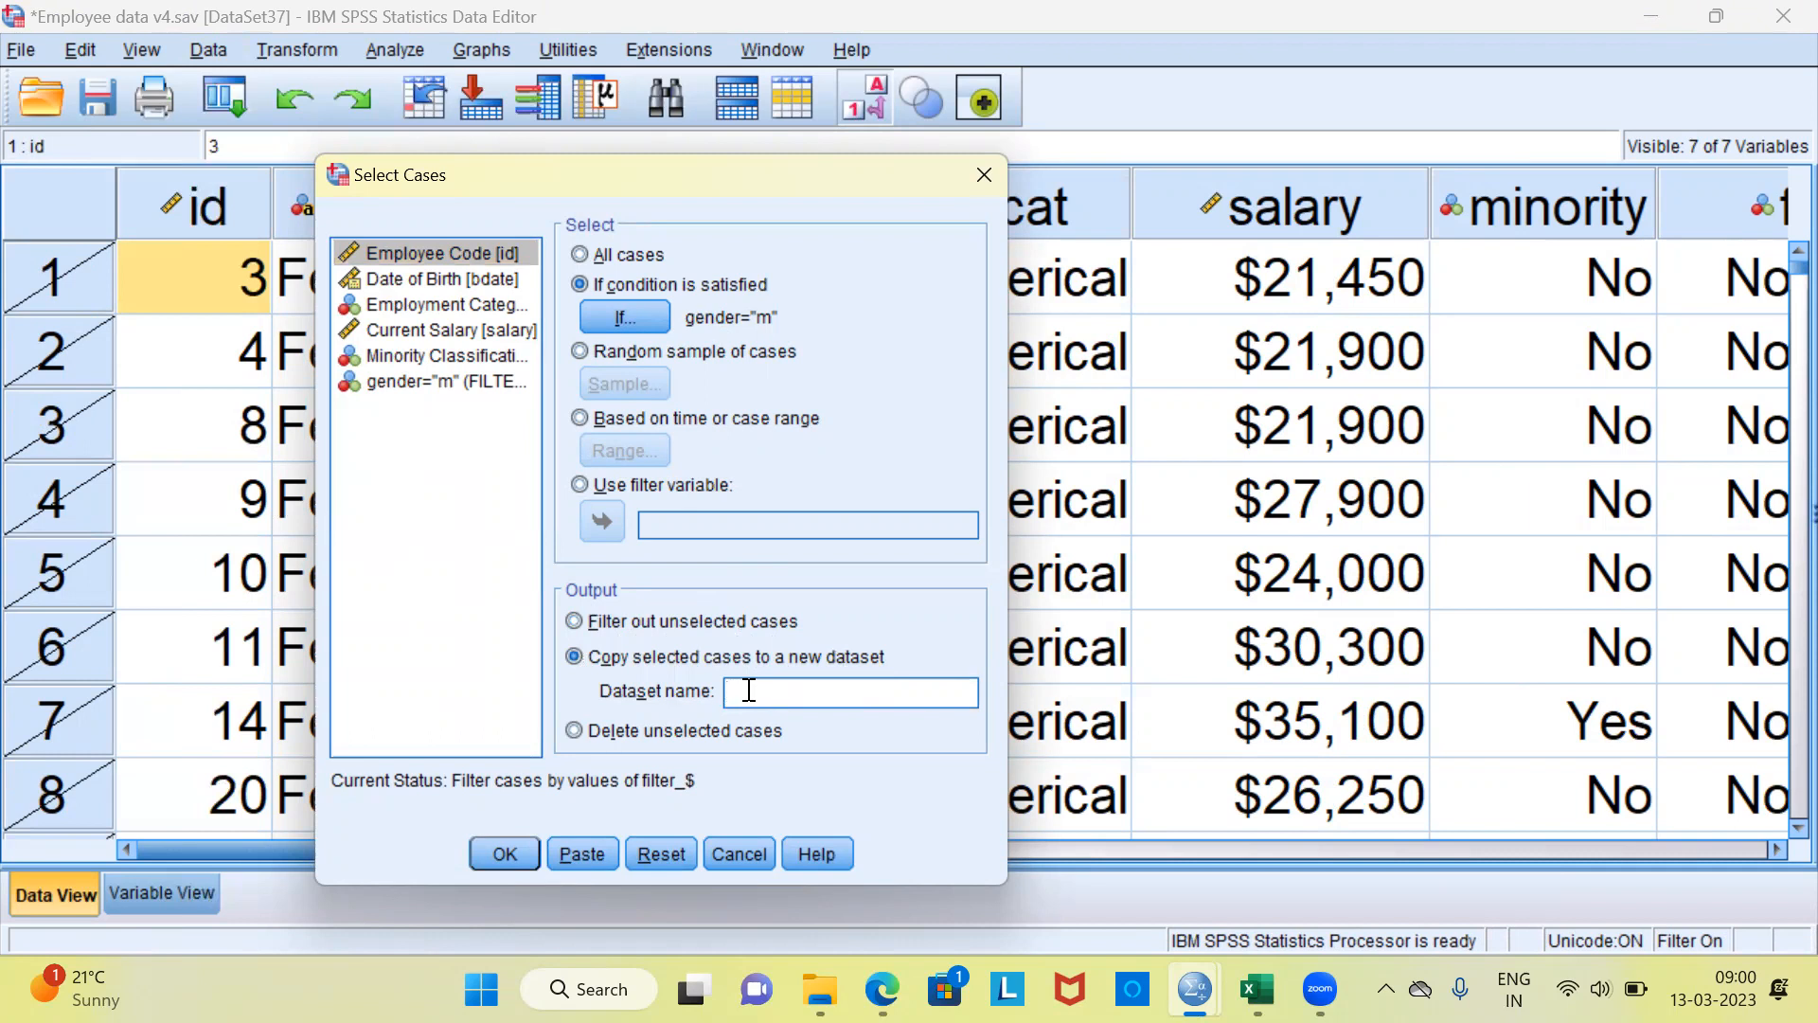
{"action": "left_click", "coordinate": [576, 619]}
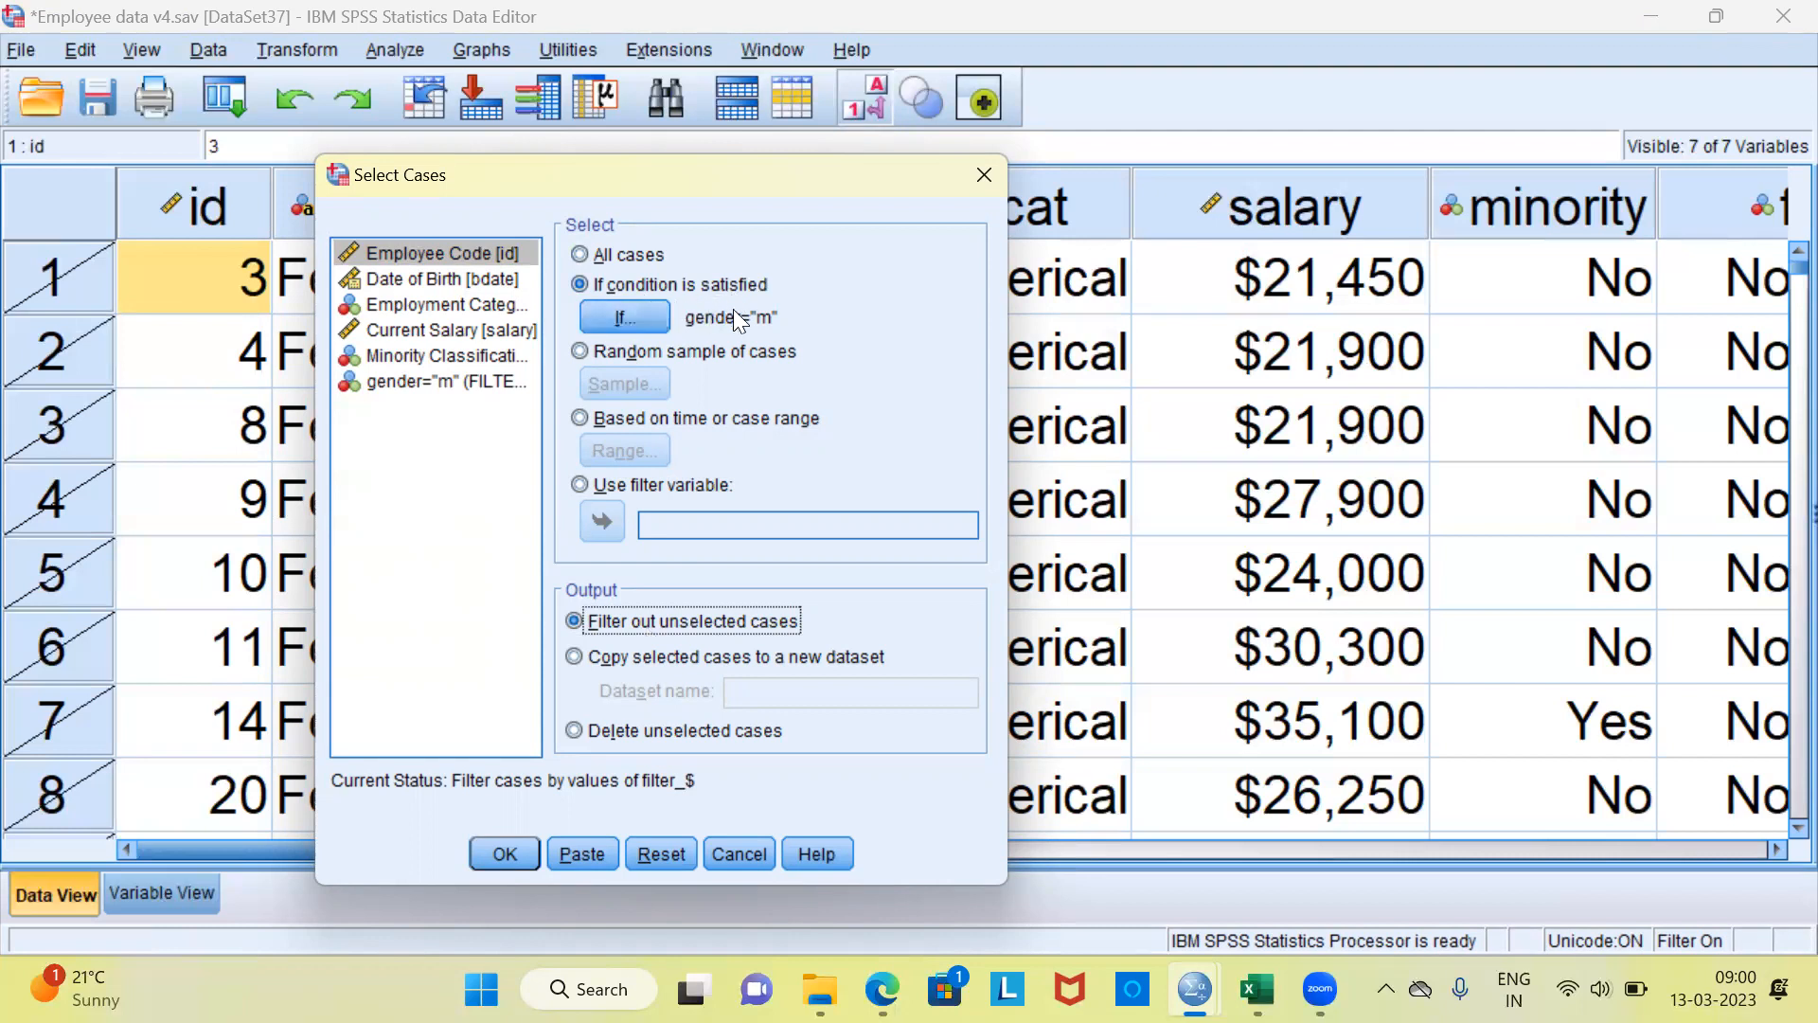
- Reset the Select Cases settings and choose a random sample of cases as the selection method
{"action": "left_click", "coordinate": [581, 352]}
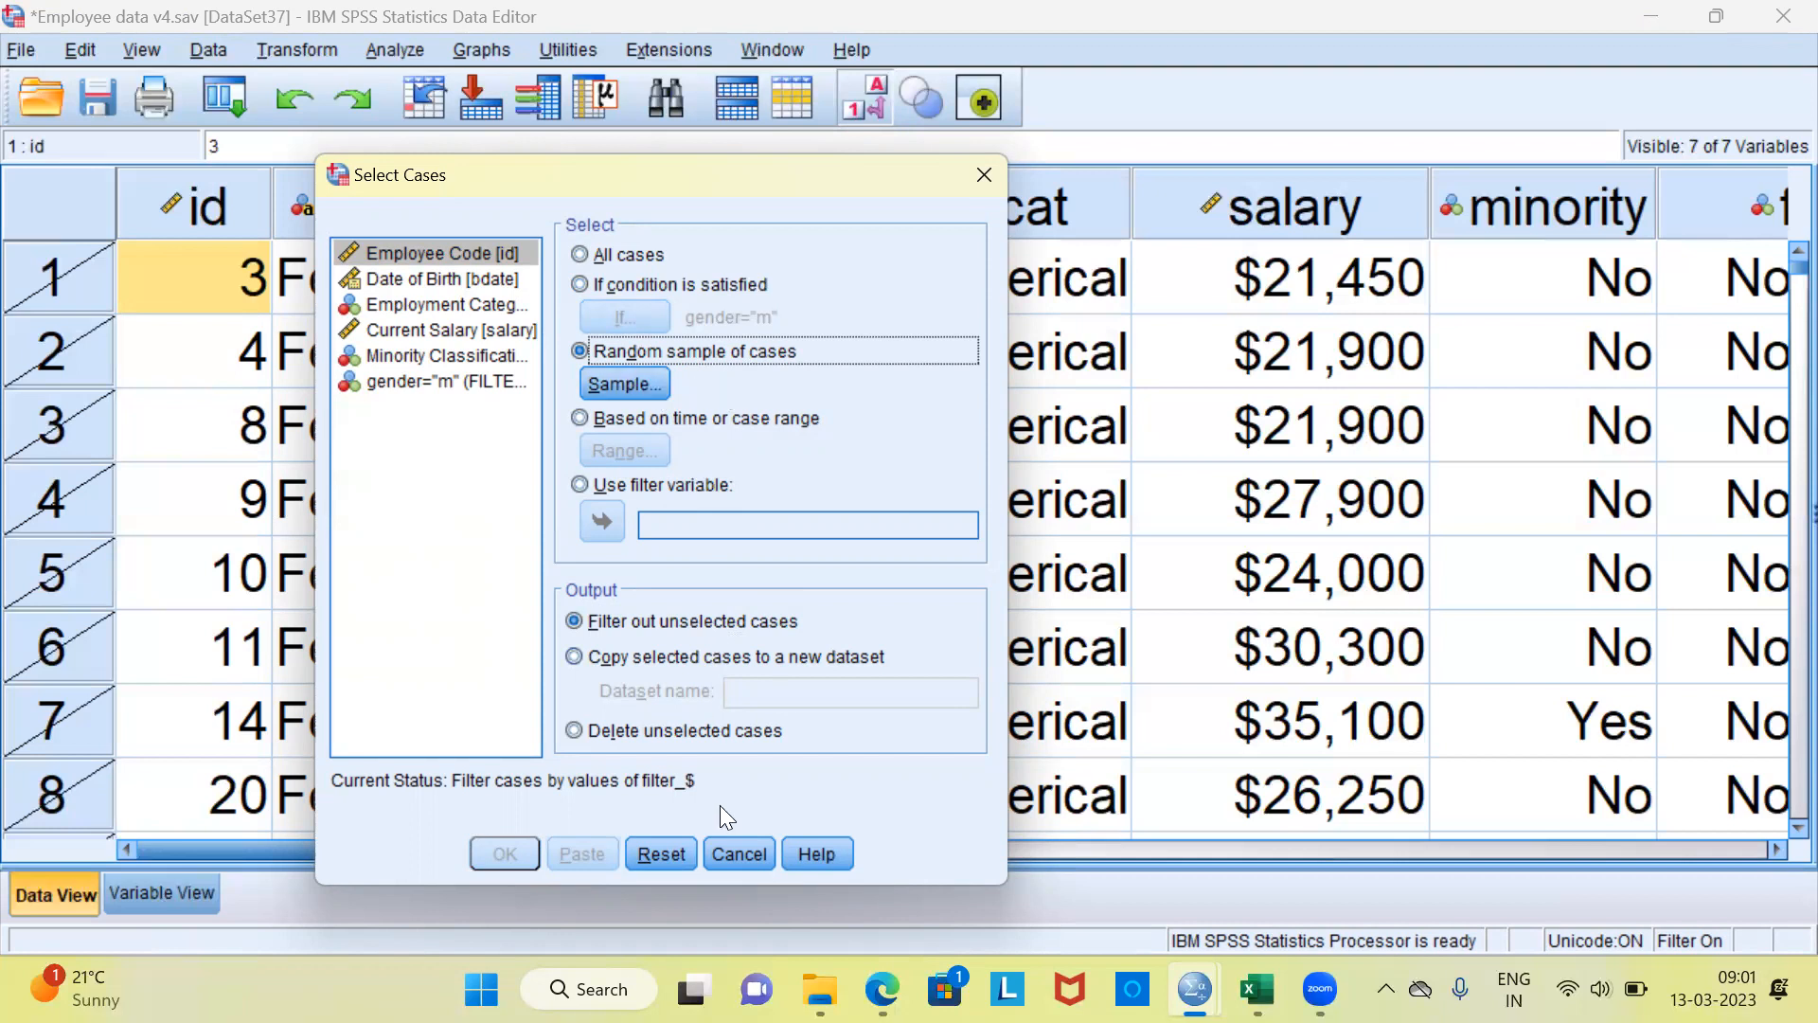
{"action": "left_click", "coordinate": [669, 854]}
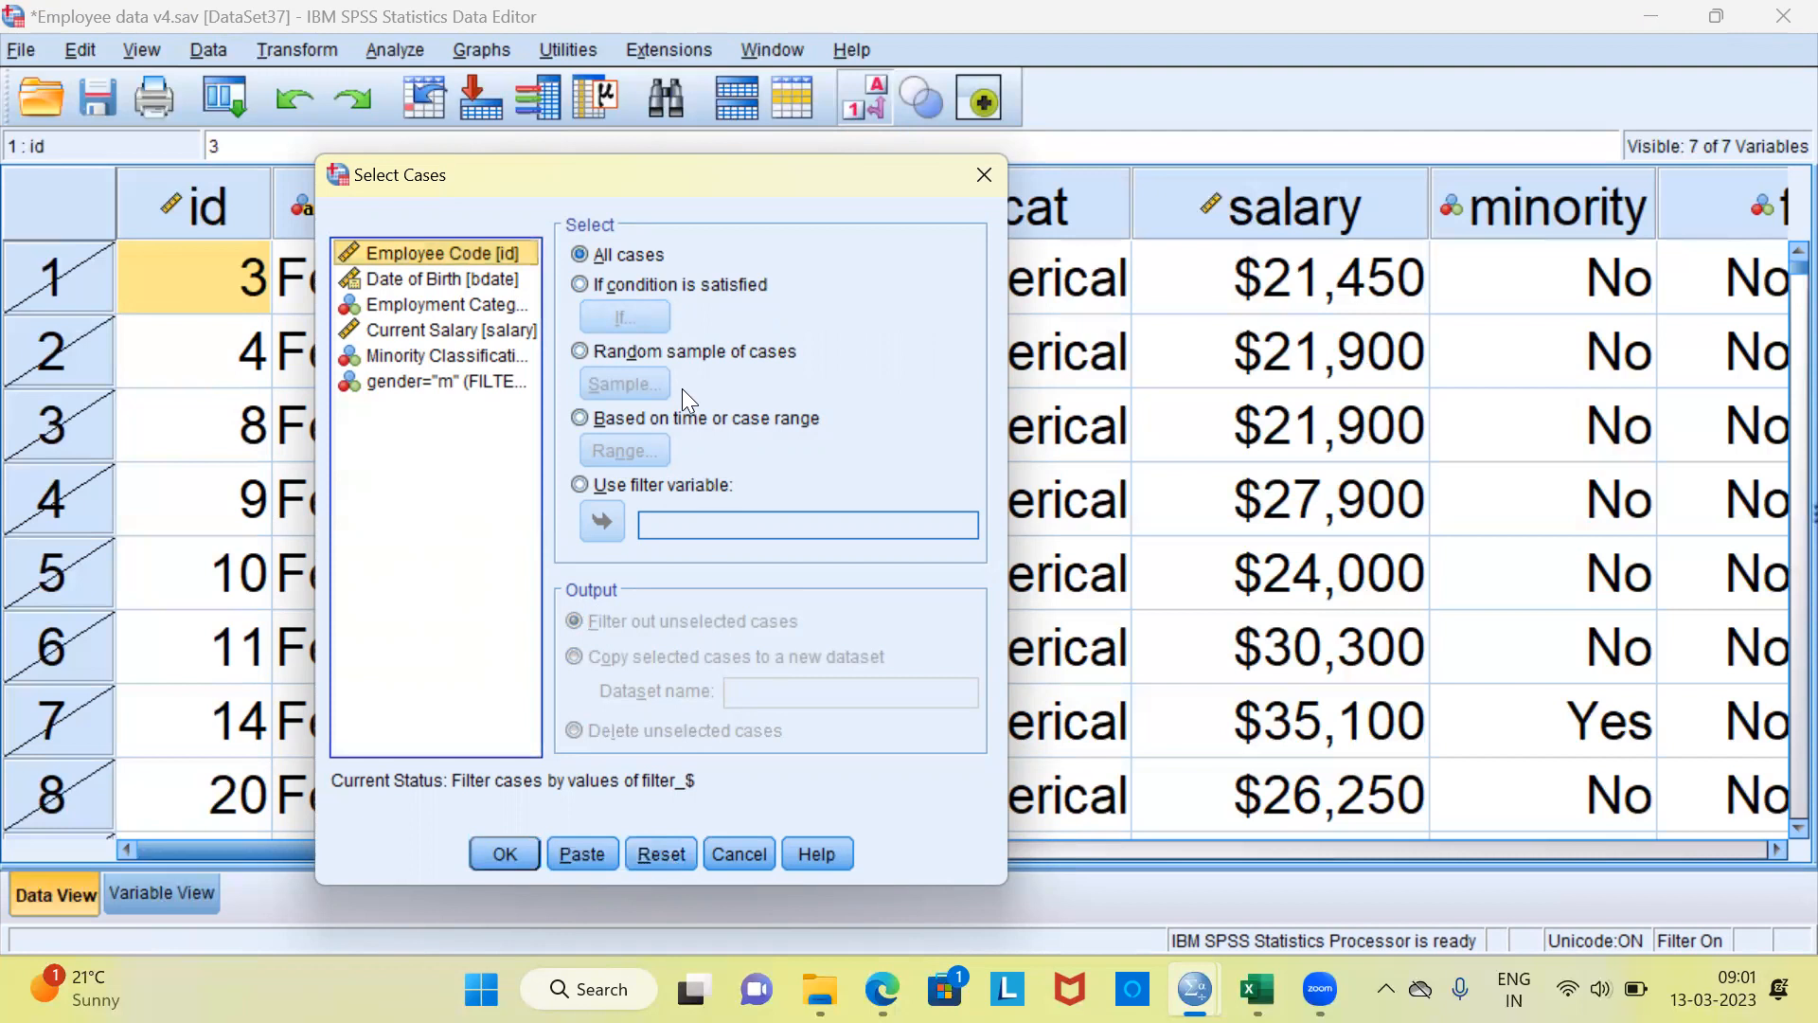
{"action": "left_click", "coordinate": [581, 351]}
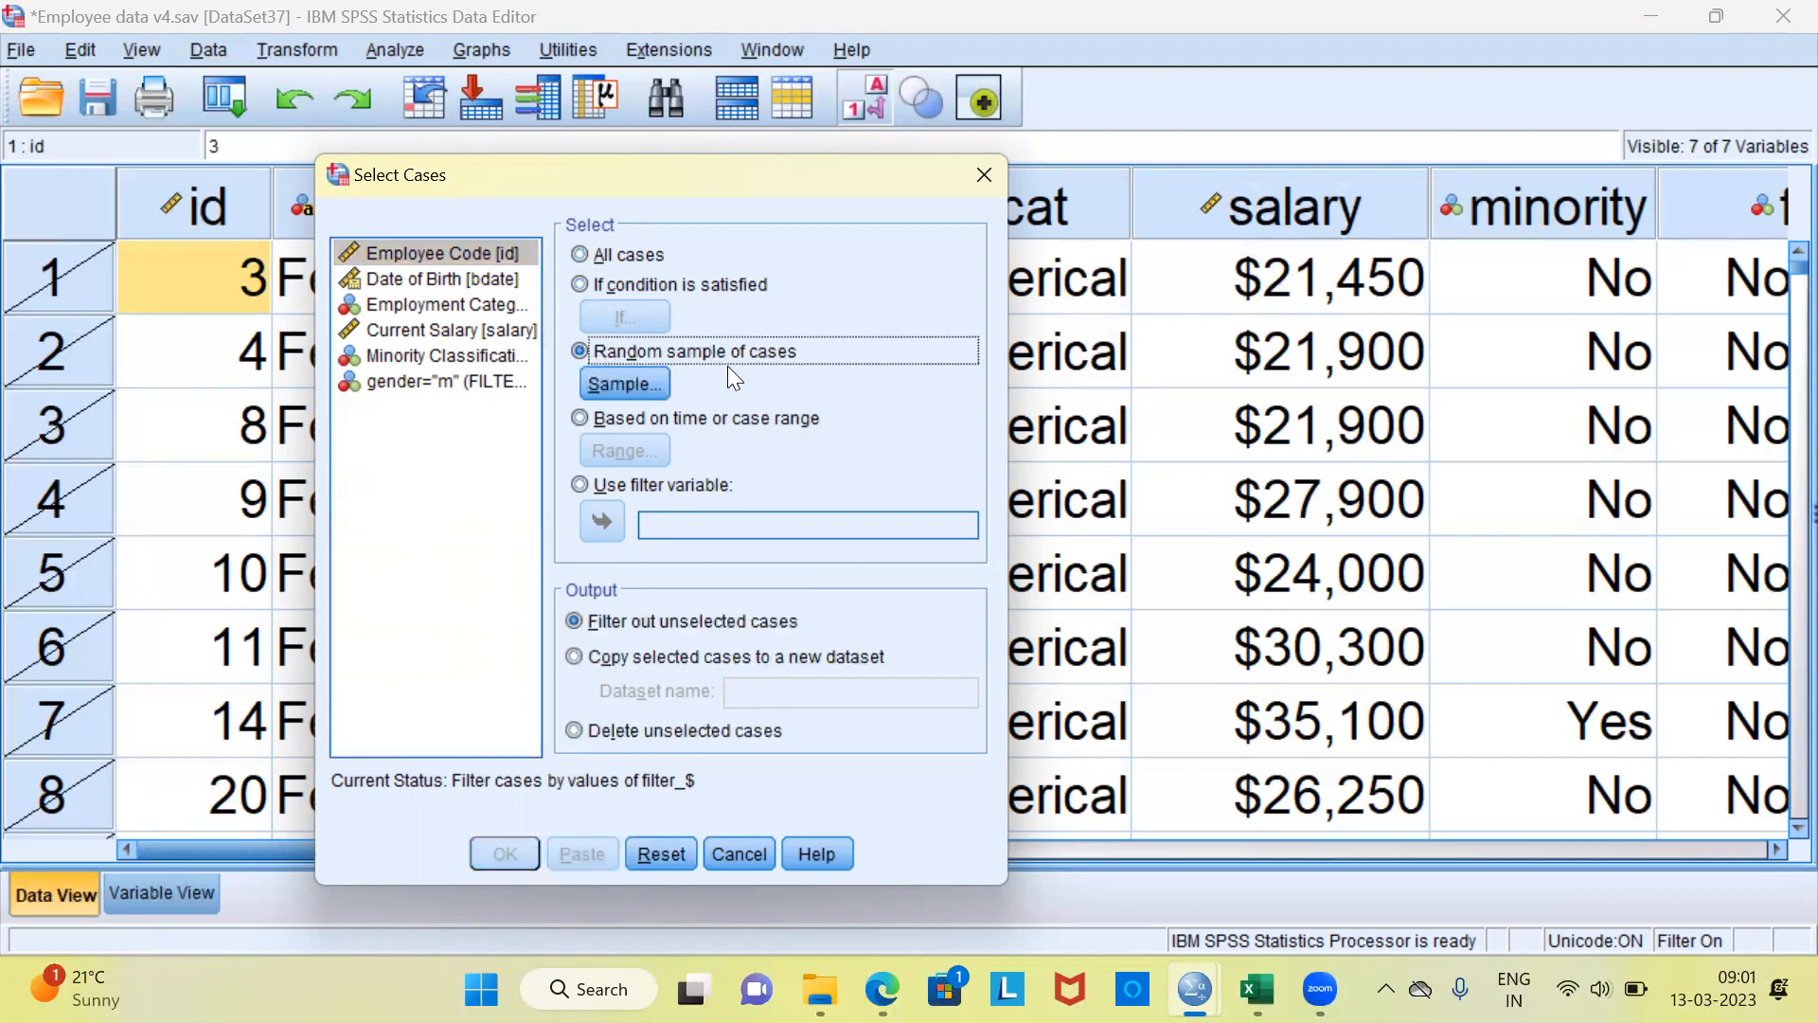
- Set the random sample size to approximately 10% of all cases
{"action": "left_click", "coordinate": [634, 386]}
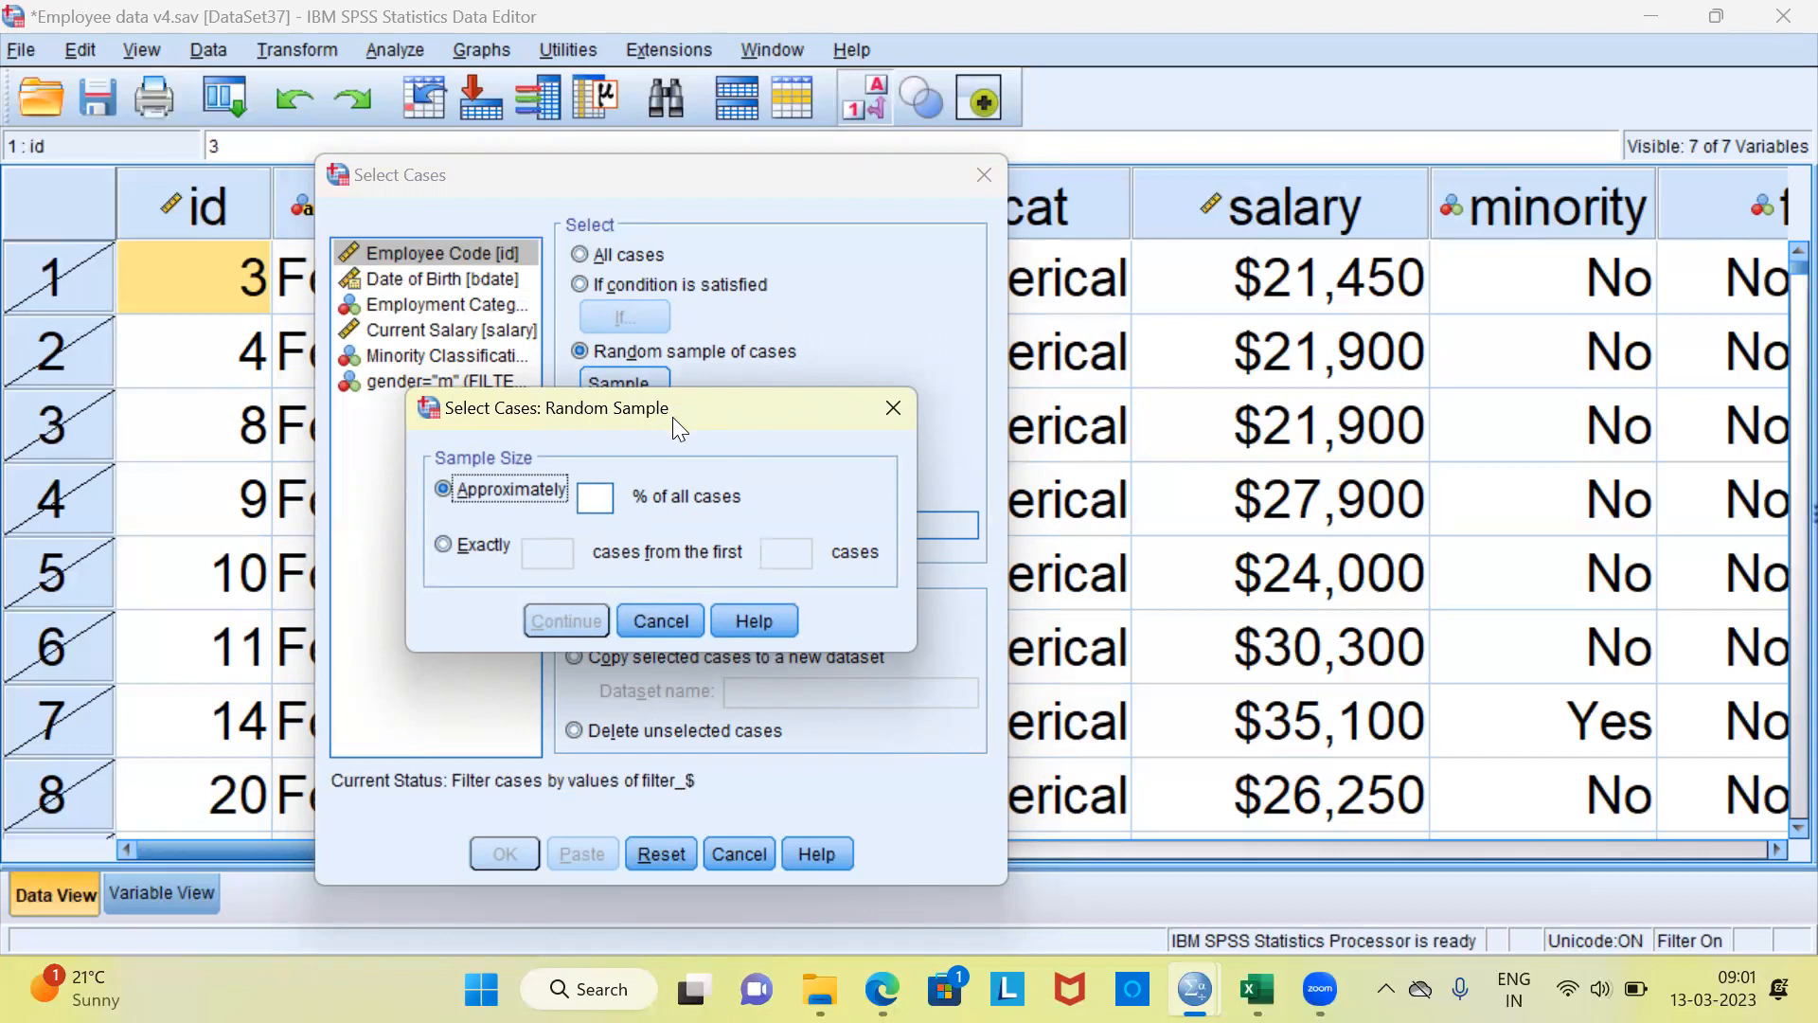
{"action": "left_click", "coordinate": [597, 502]}
{"action": "type", "text": "10"}
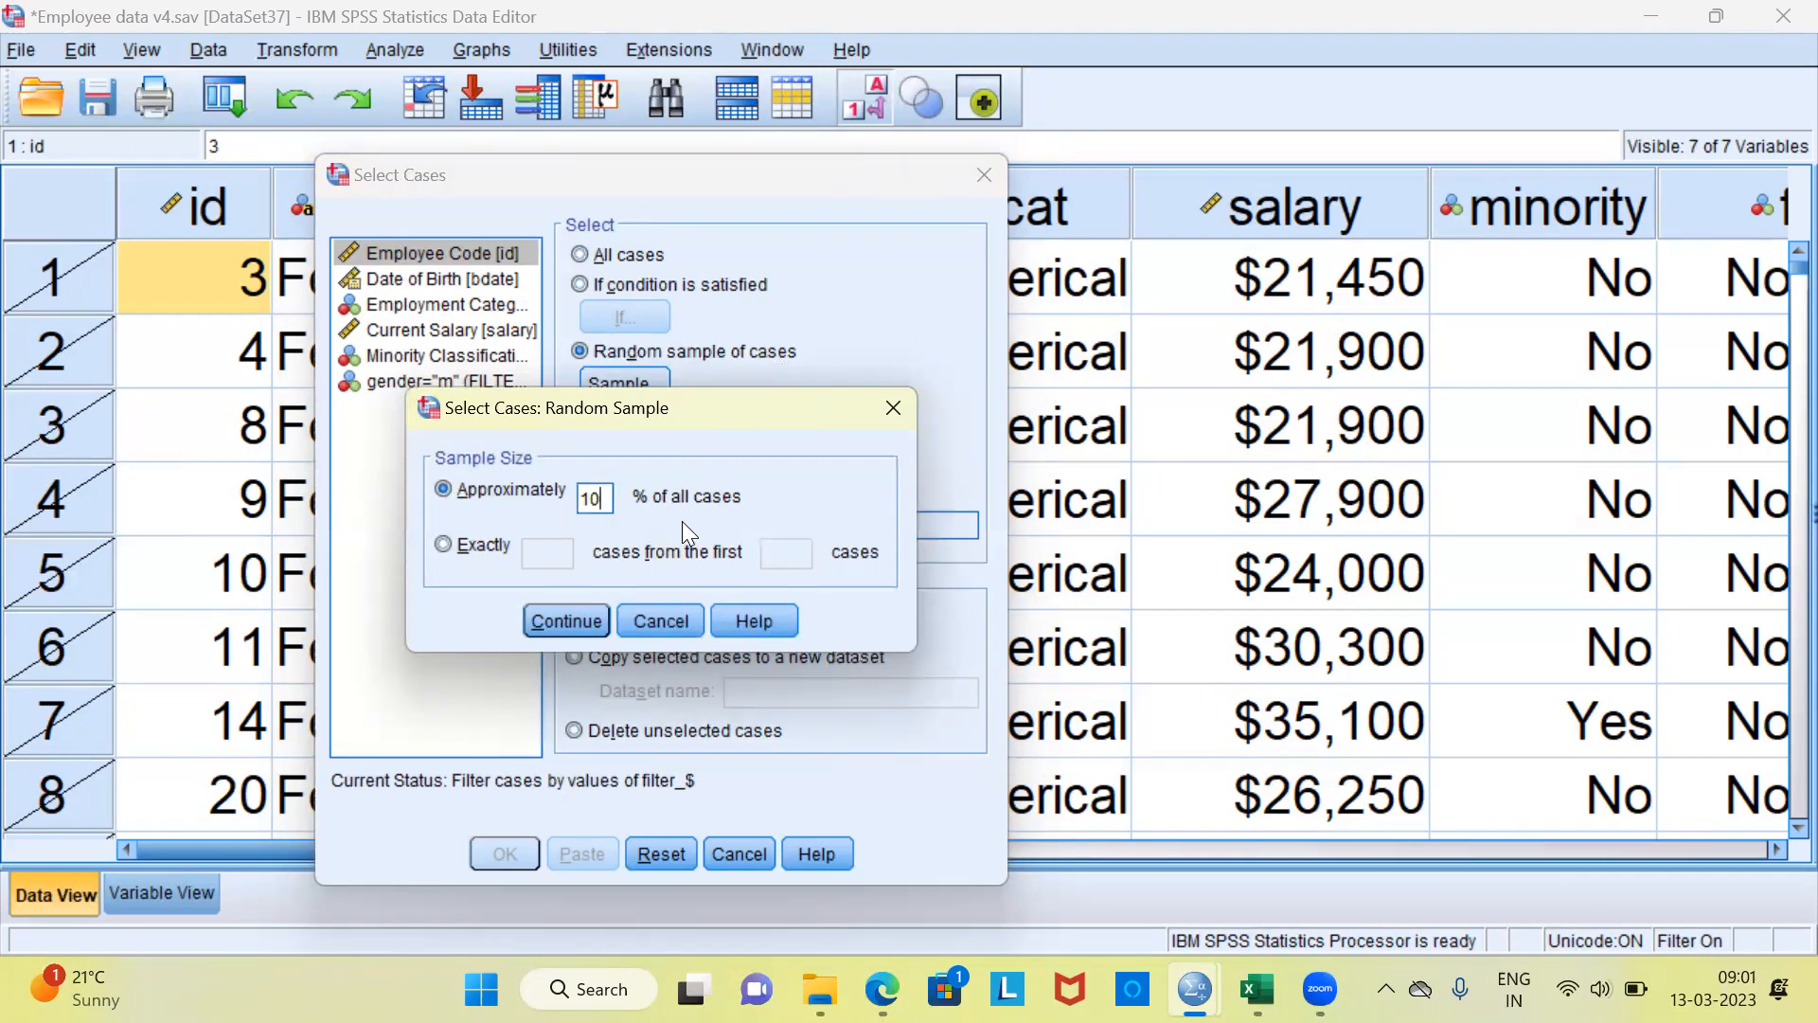
- Examine the option to sample an exact number of cases, returning to the approximate percentage
{"action": "left_click", "coordinate": [445, 544]}
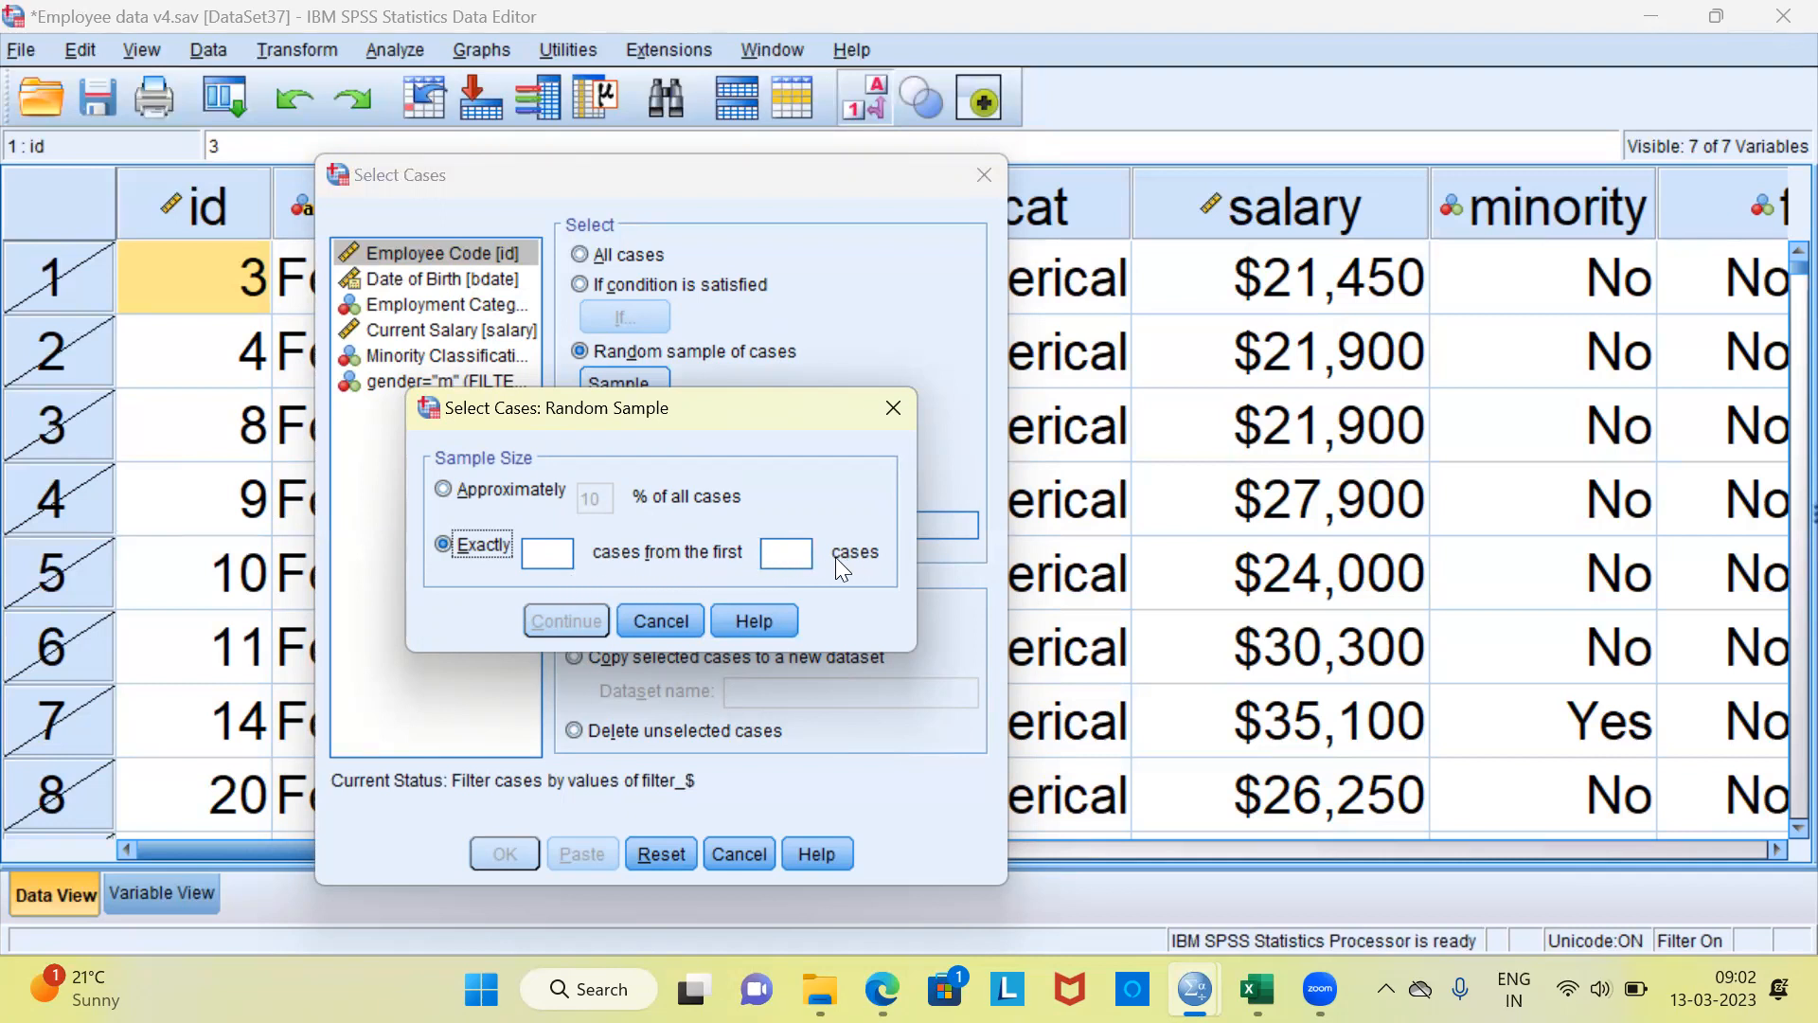
{"action": "left_click", "coordinate": [549, 552]}
{"action": "left_click", "coordinate": [445, 493]}
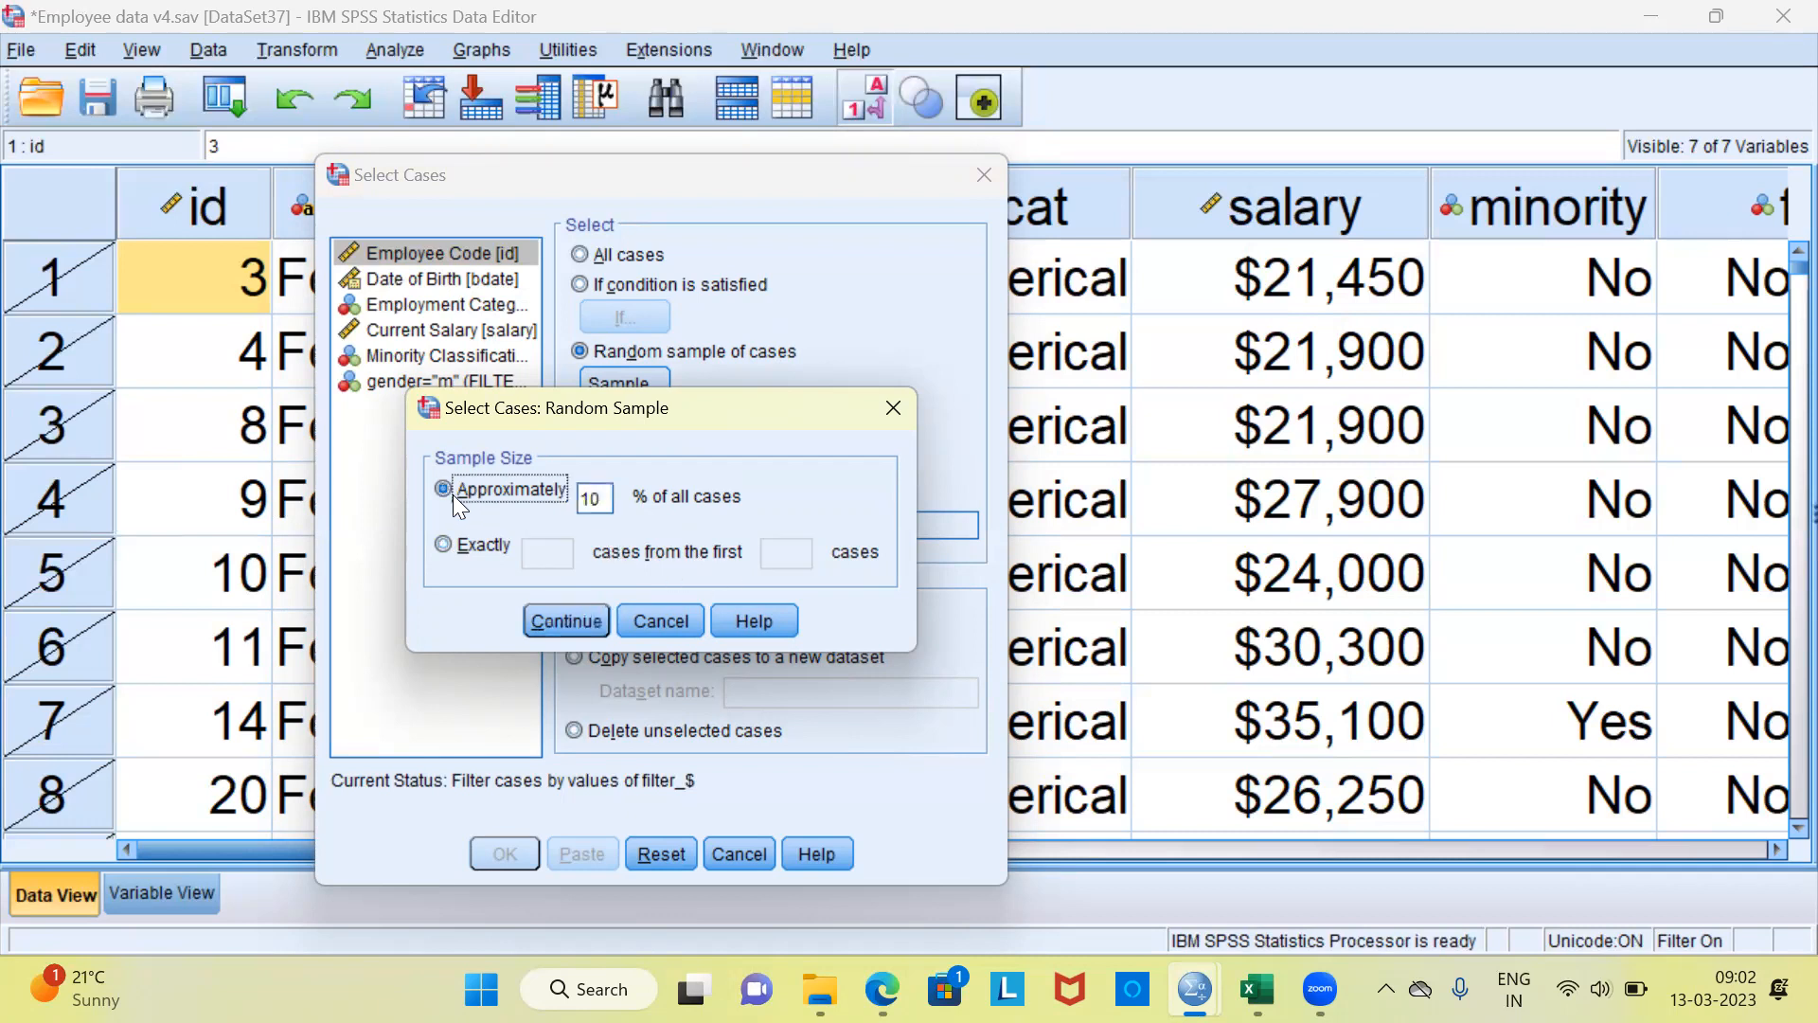
- Change the random sample size to approximately 50% of all cases and accept the sample settings
{"action": "left_click", "coordinate": [603, 502]}
{"action": "key", "text": "BackSpace"}
{"action": "key", "text": "BackSpace"}
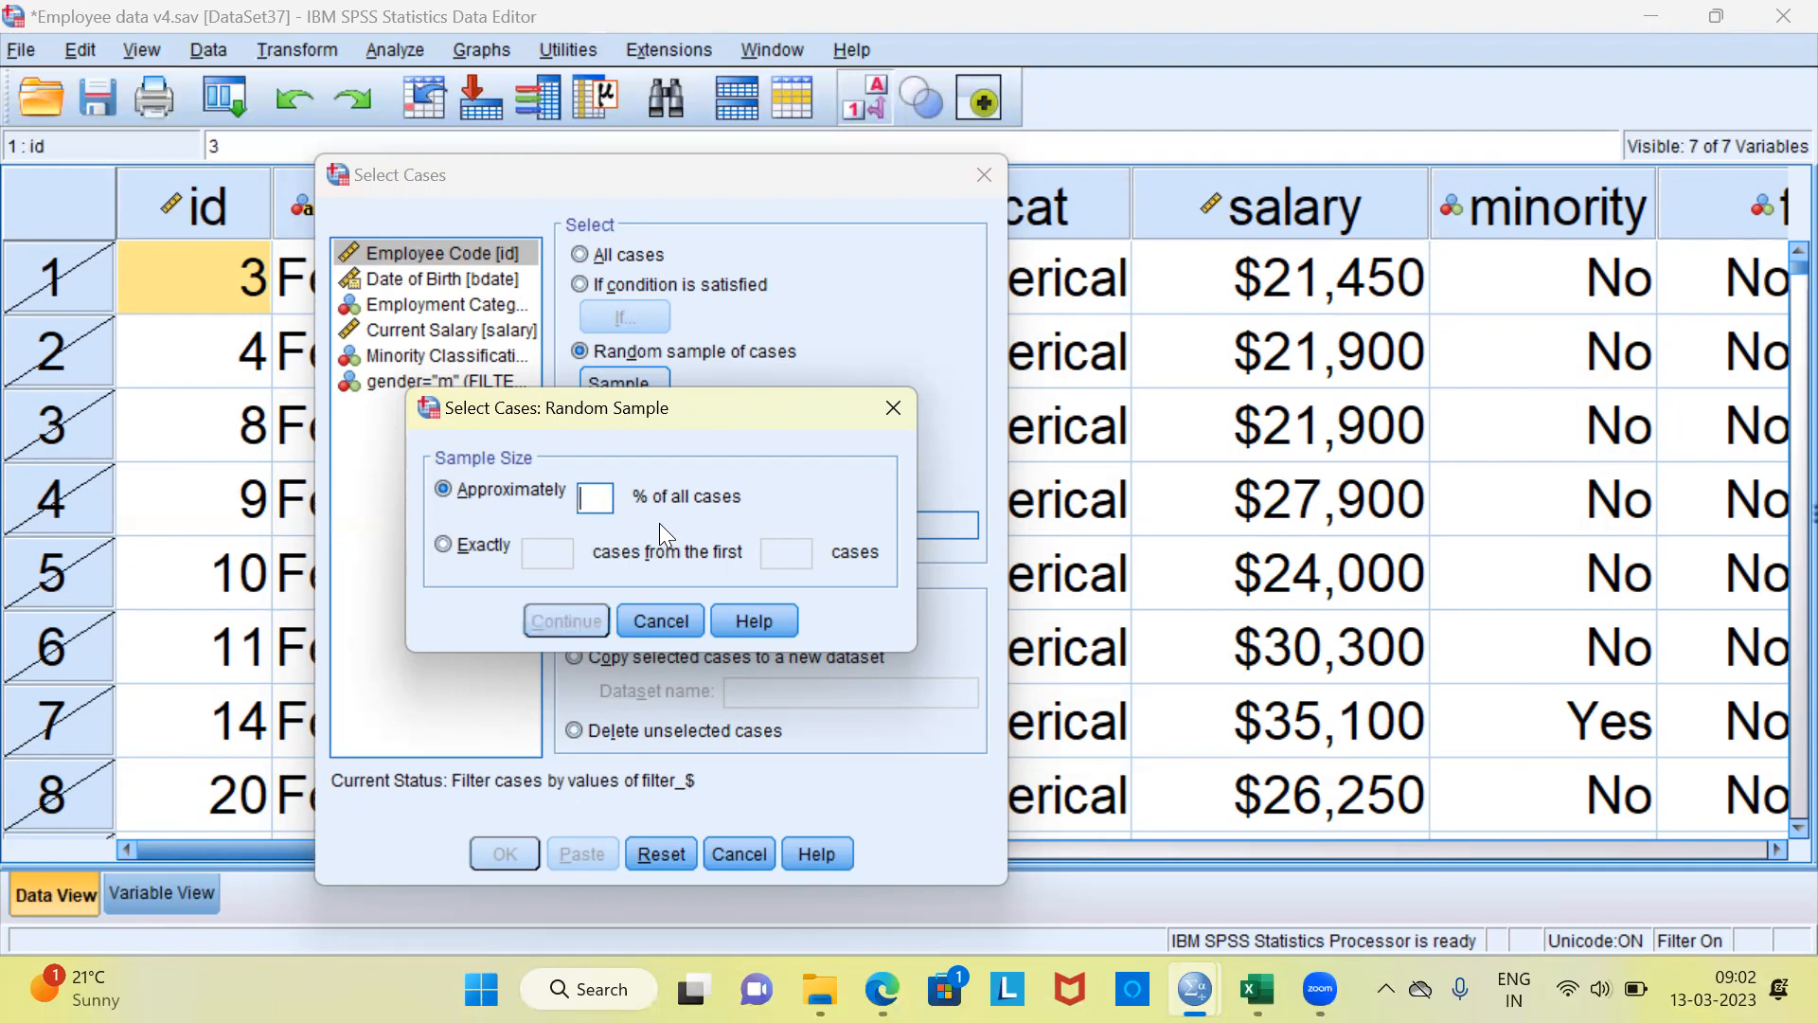
{"action": "type", "text": "50"}
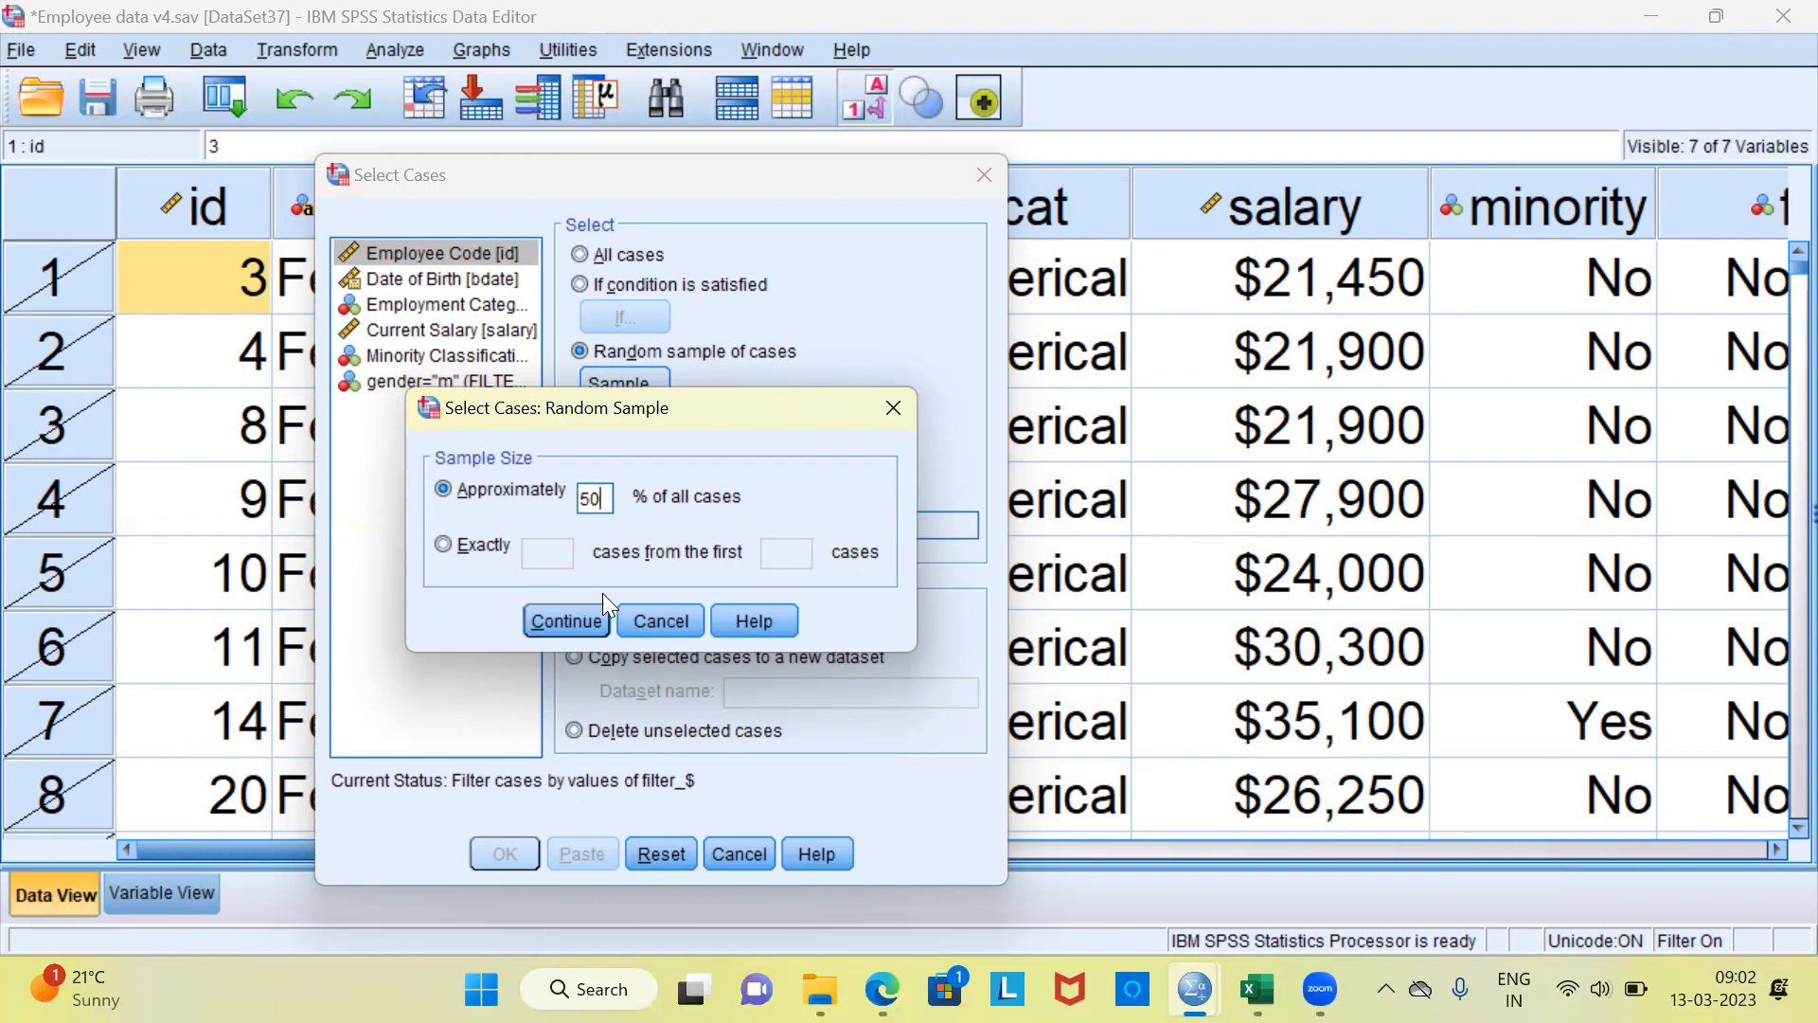
{"action": "left_click", "coordinate": [584, 621]}
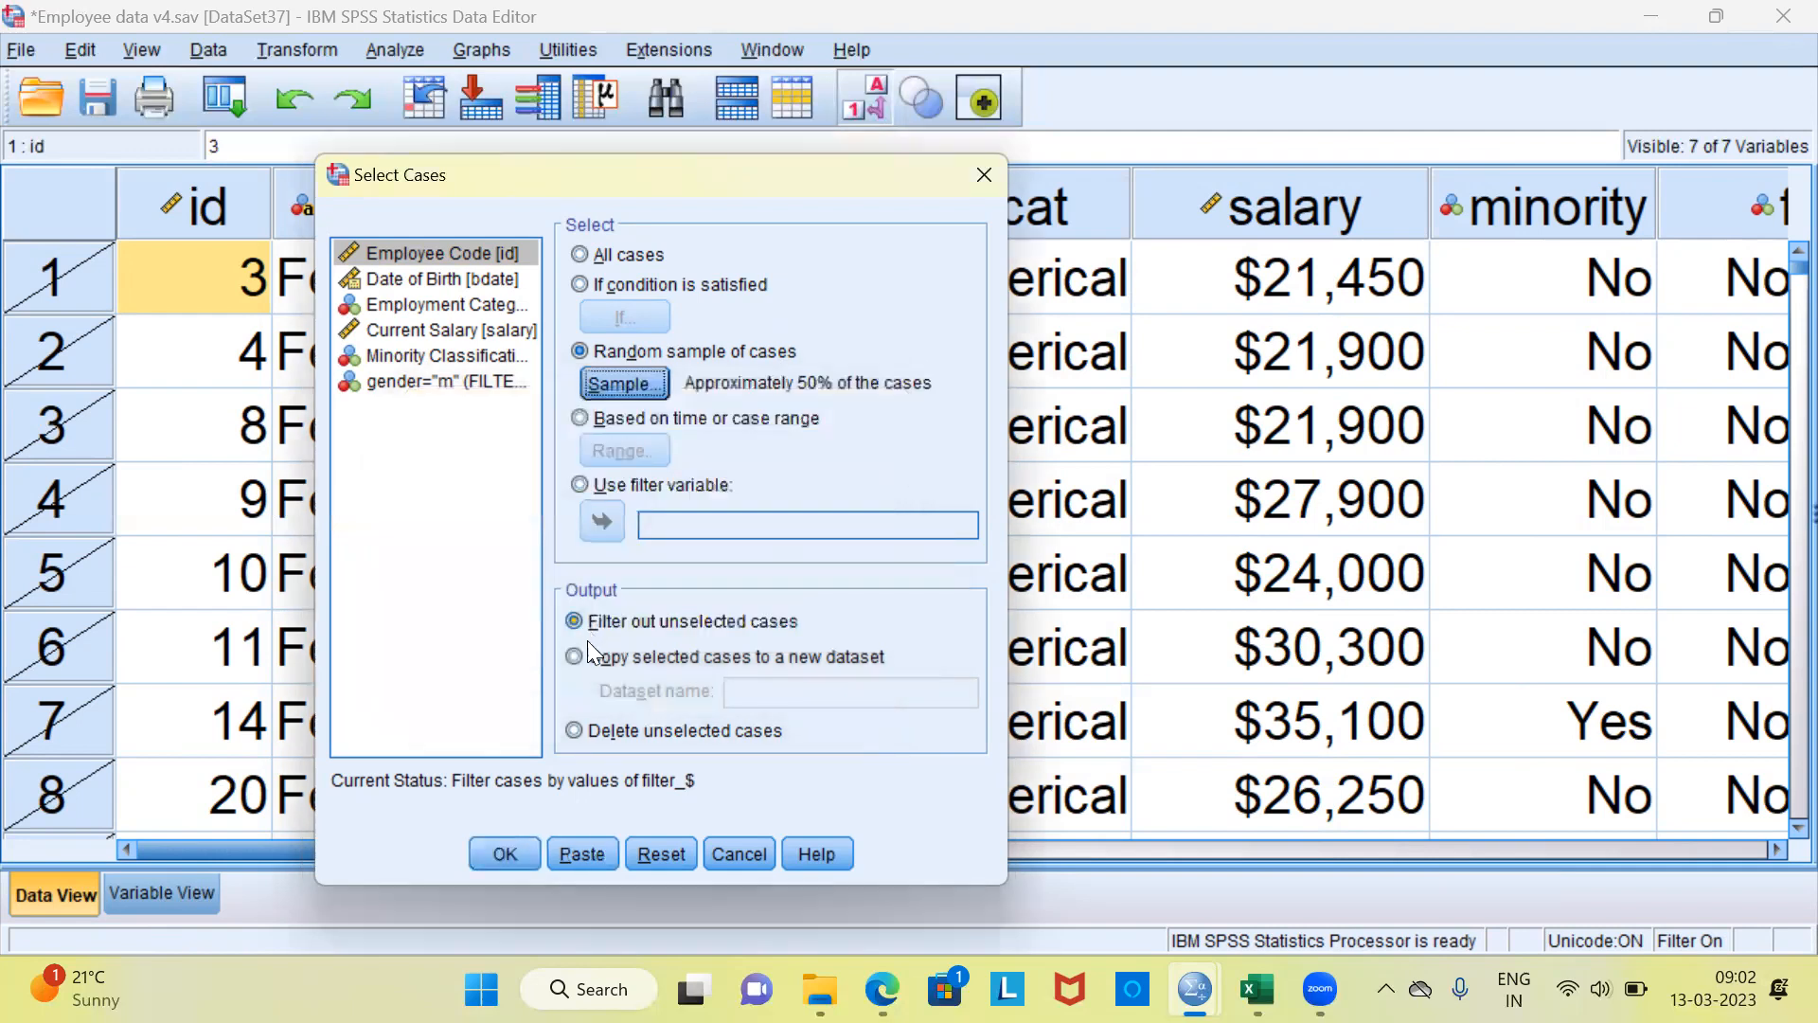
- Copy the randomly selected cases to a new dataset named Sample_50p and run the selection
{"action": "left_click", "coordinate": [587, 656]}
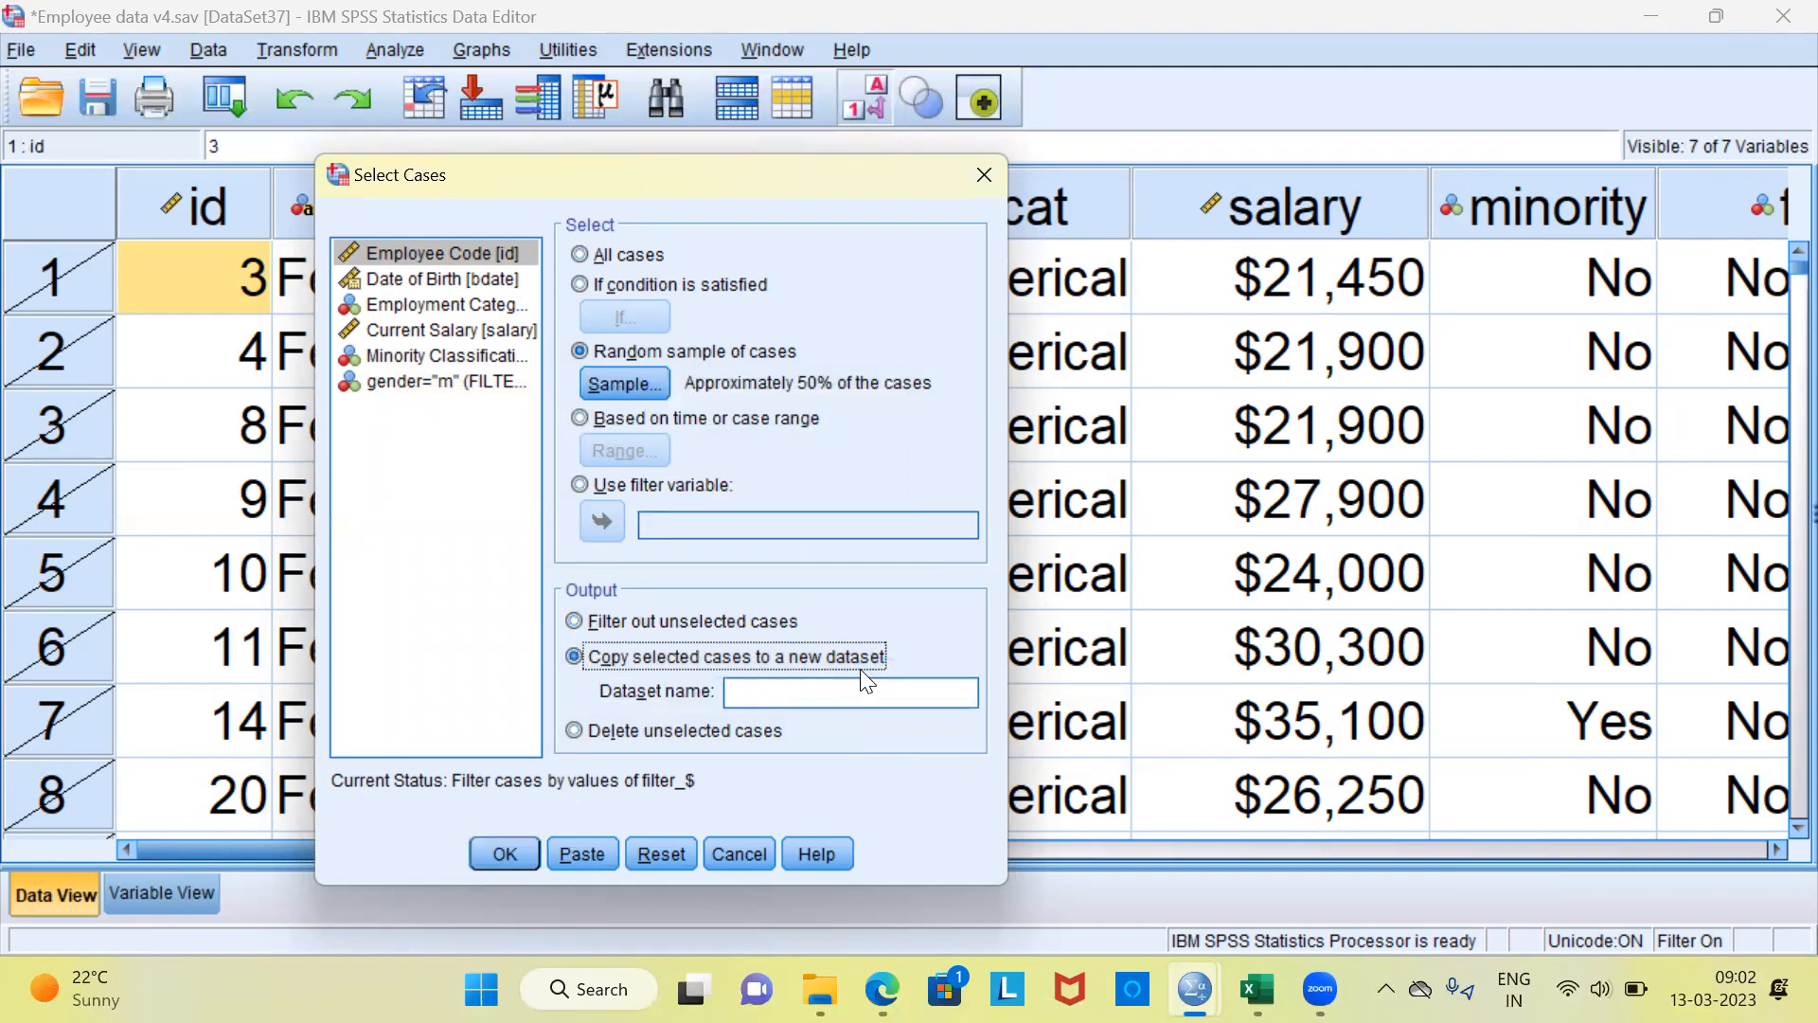
{"action": "left_click", "coordinate": [768, 694]}
{"action": "type", "text": "Sample"}
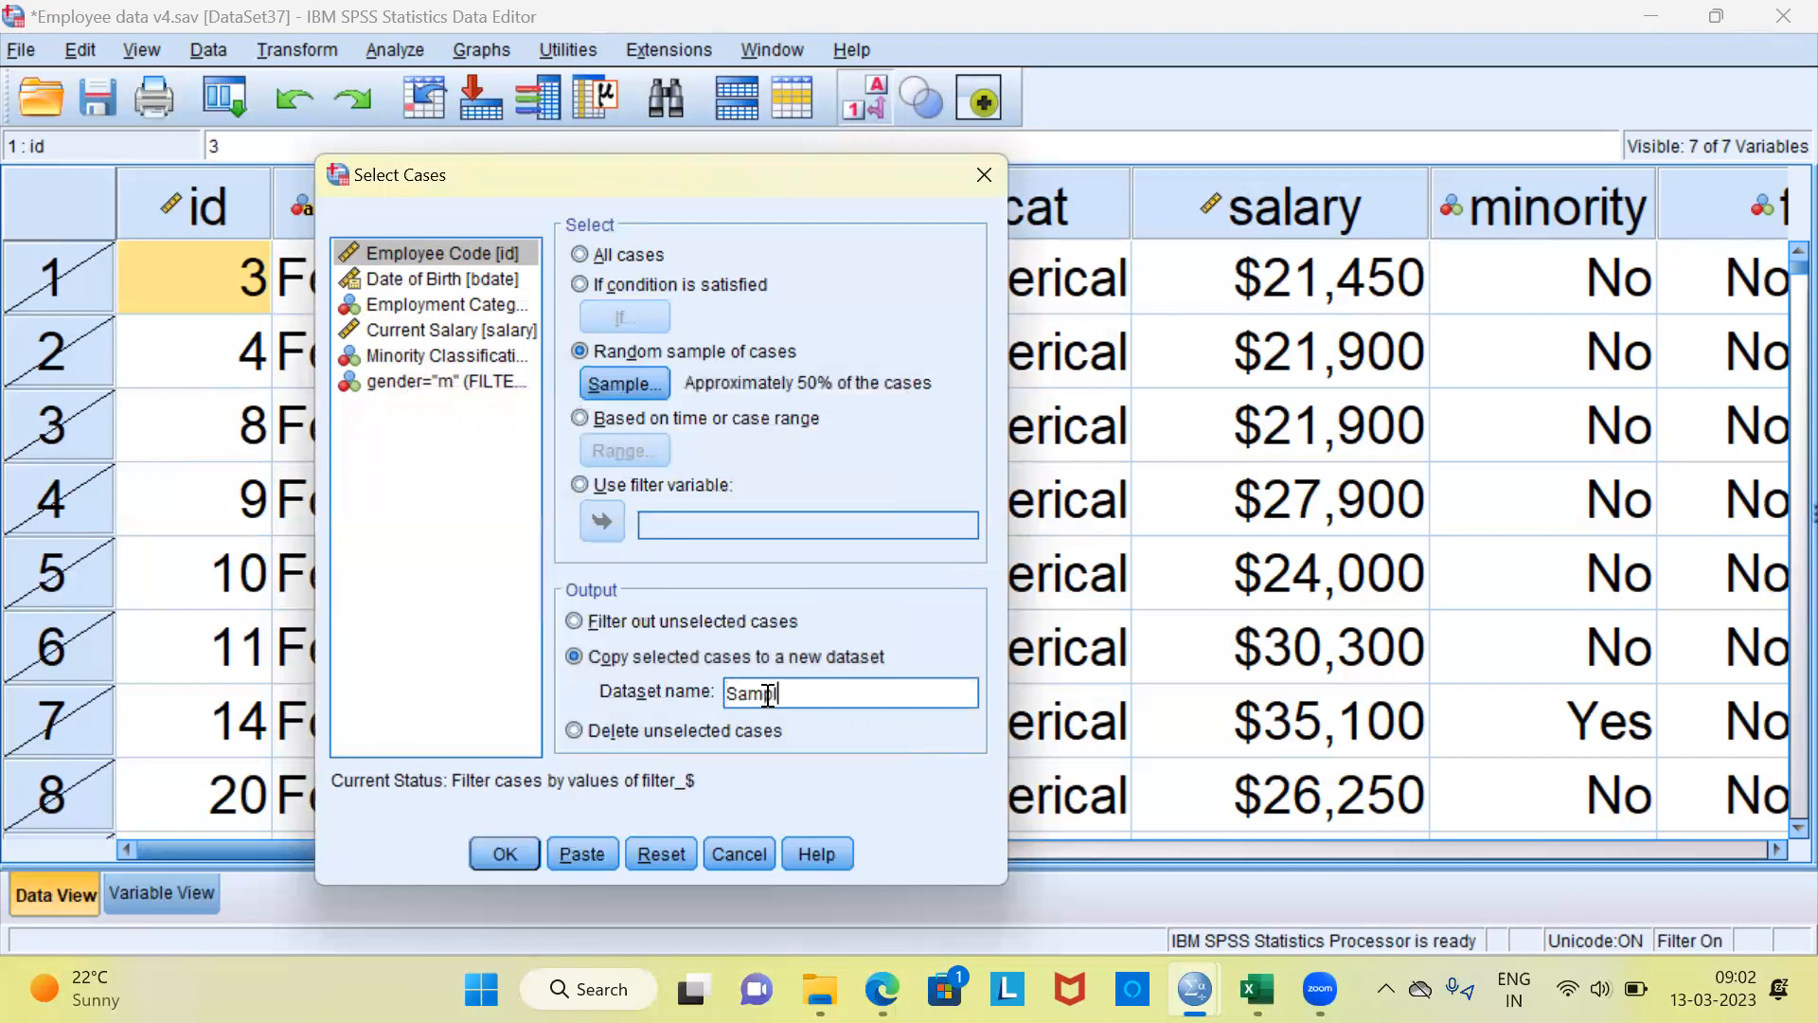
{"action": "type", "text": "_50p"}
{"action": "left_click", "coordinate": [504, 853]}
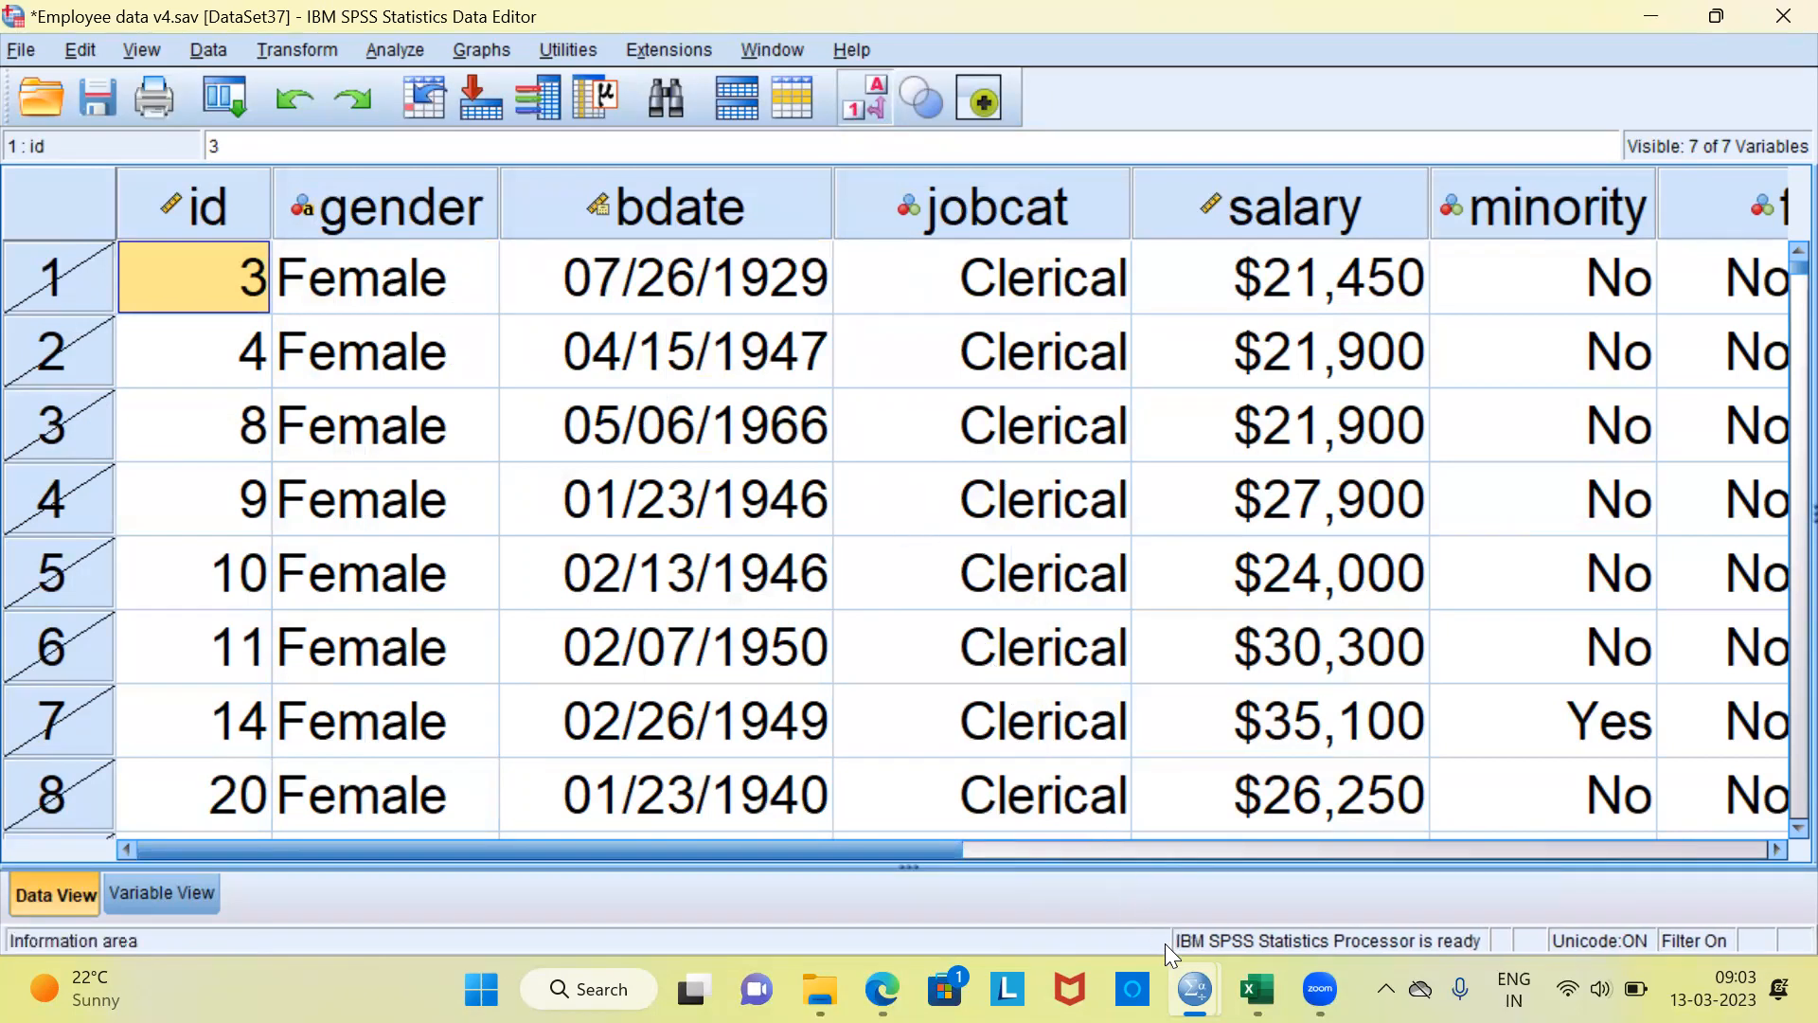
- Switch to the Sample_50p dataset, examine its first and last cases, and return to the first case
{"action": "mouse_move", "coordinate": [1195, 988]}
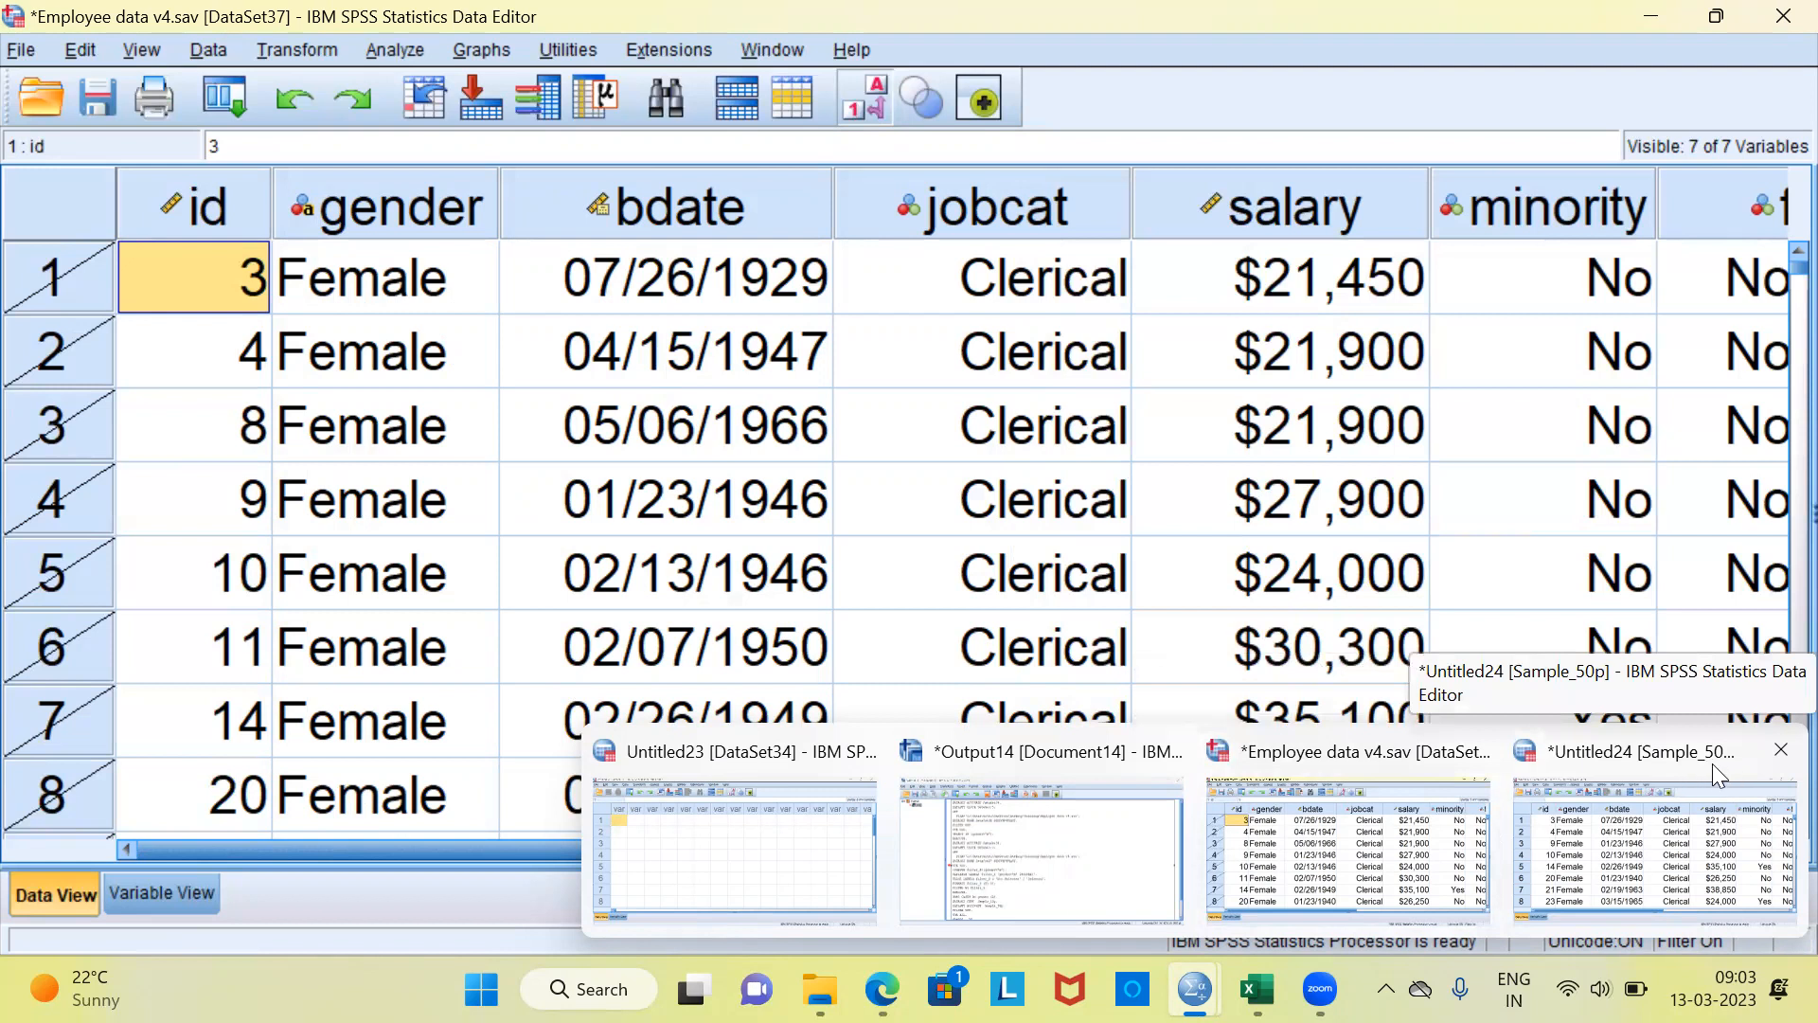
{"action": "left_click", "coordinate": [1689, 852]}
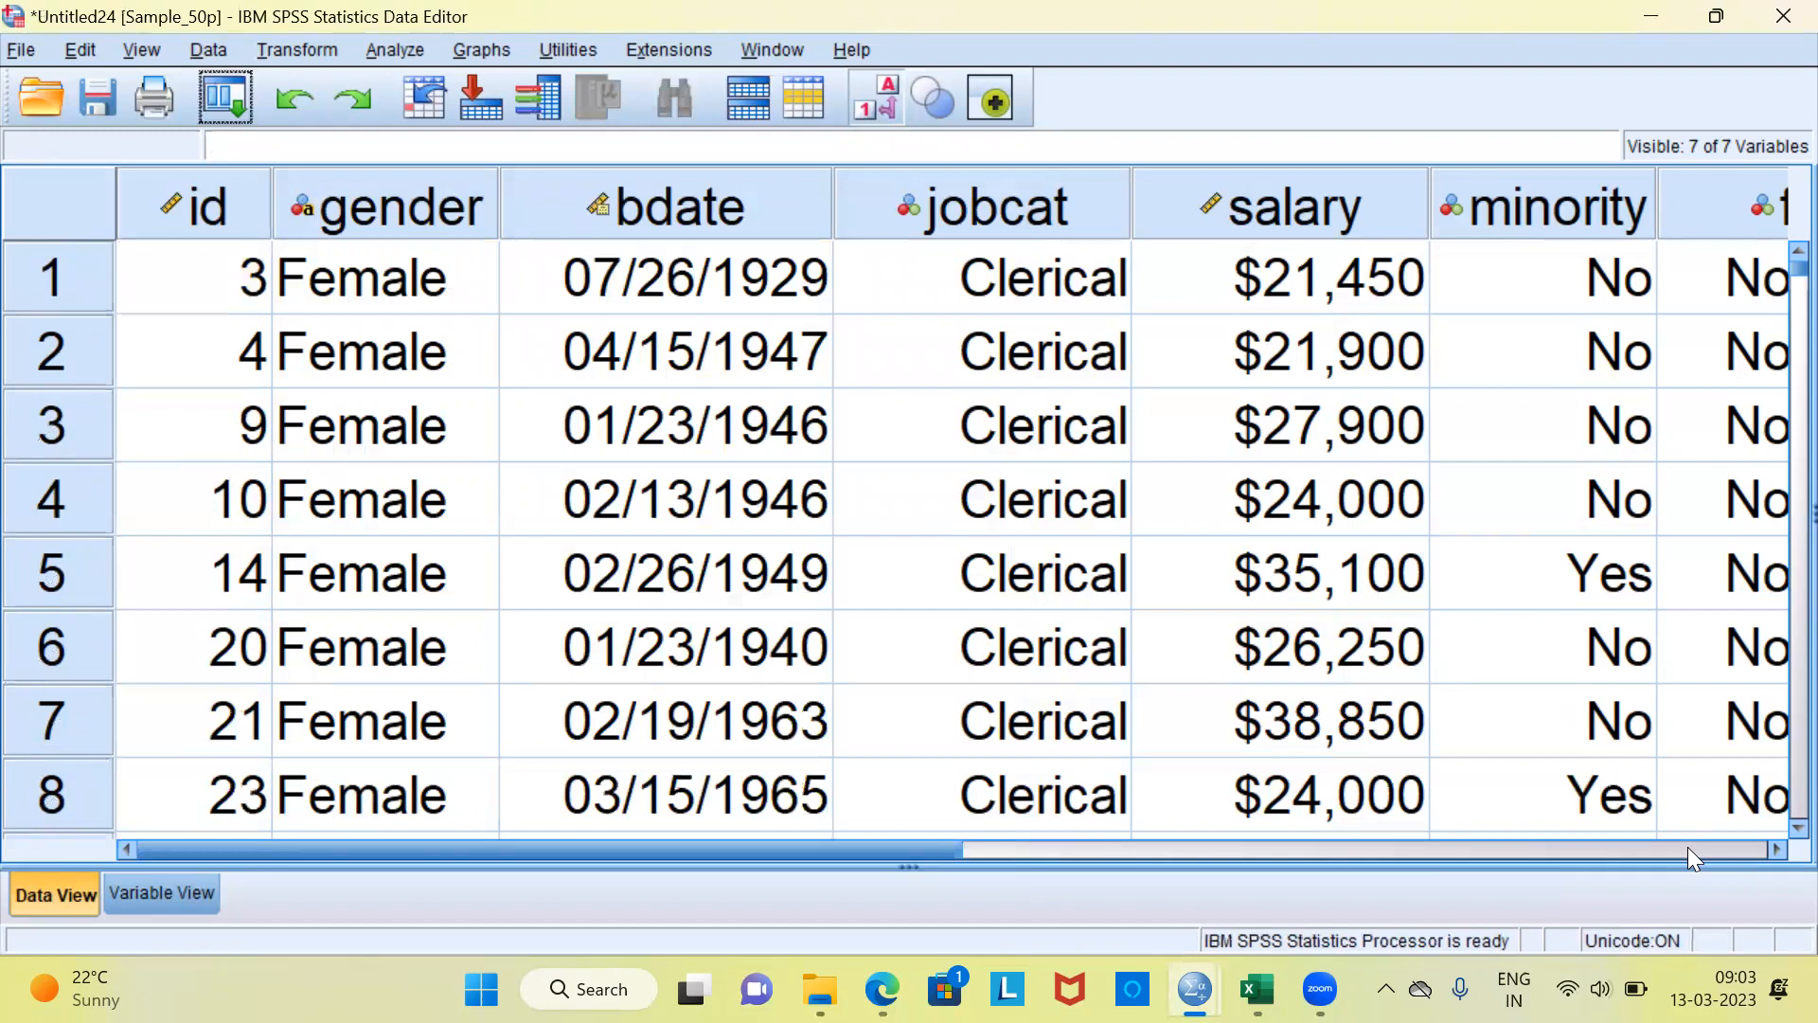
{"action": "left_click", "coordinate": [250, 288]}
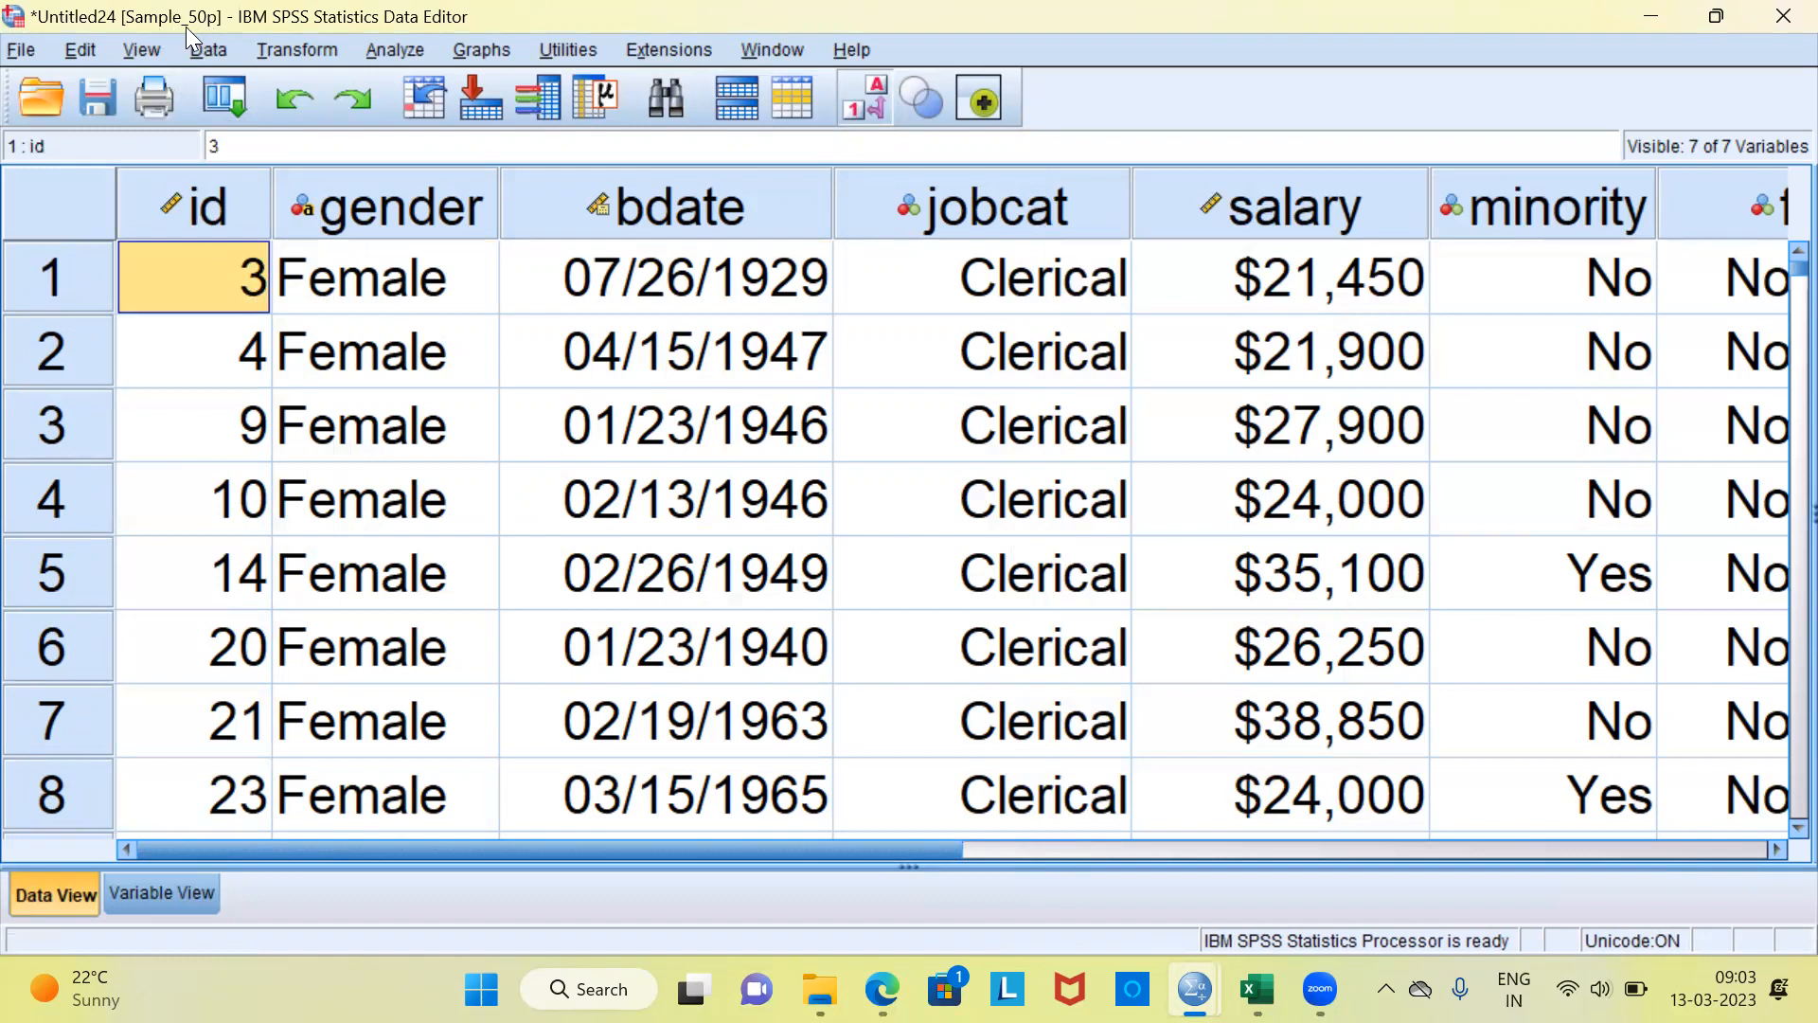
{"action": "left_click", "coordinate": [206, 227]}
{"action": "left_click", "coordinate": [212, 278]}
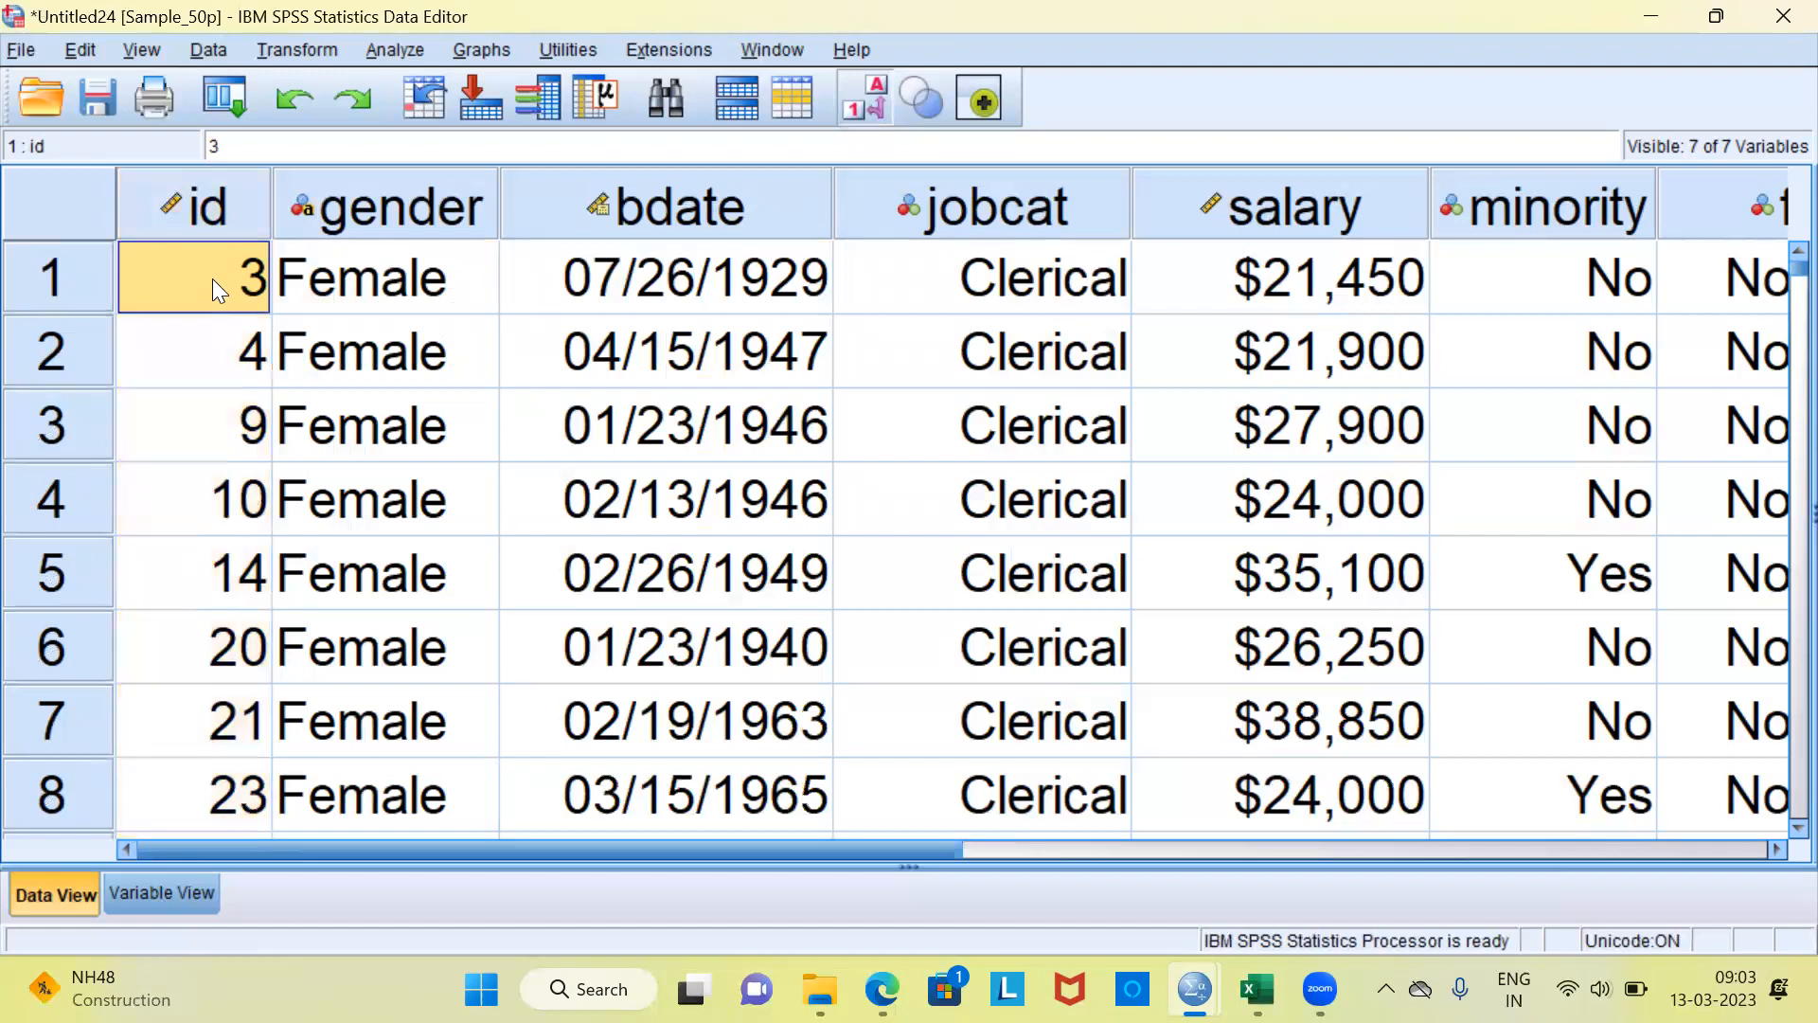
{"action": "key", "text": "ctrl+Down"}
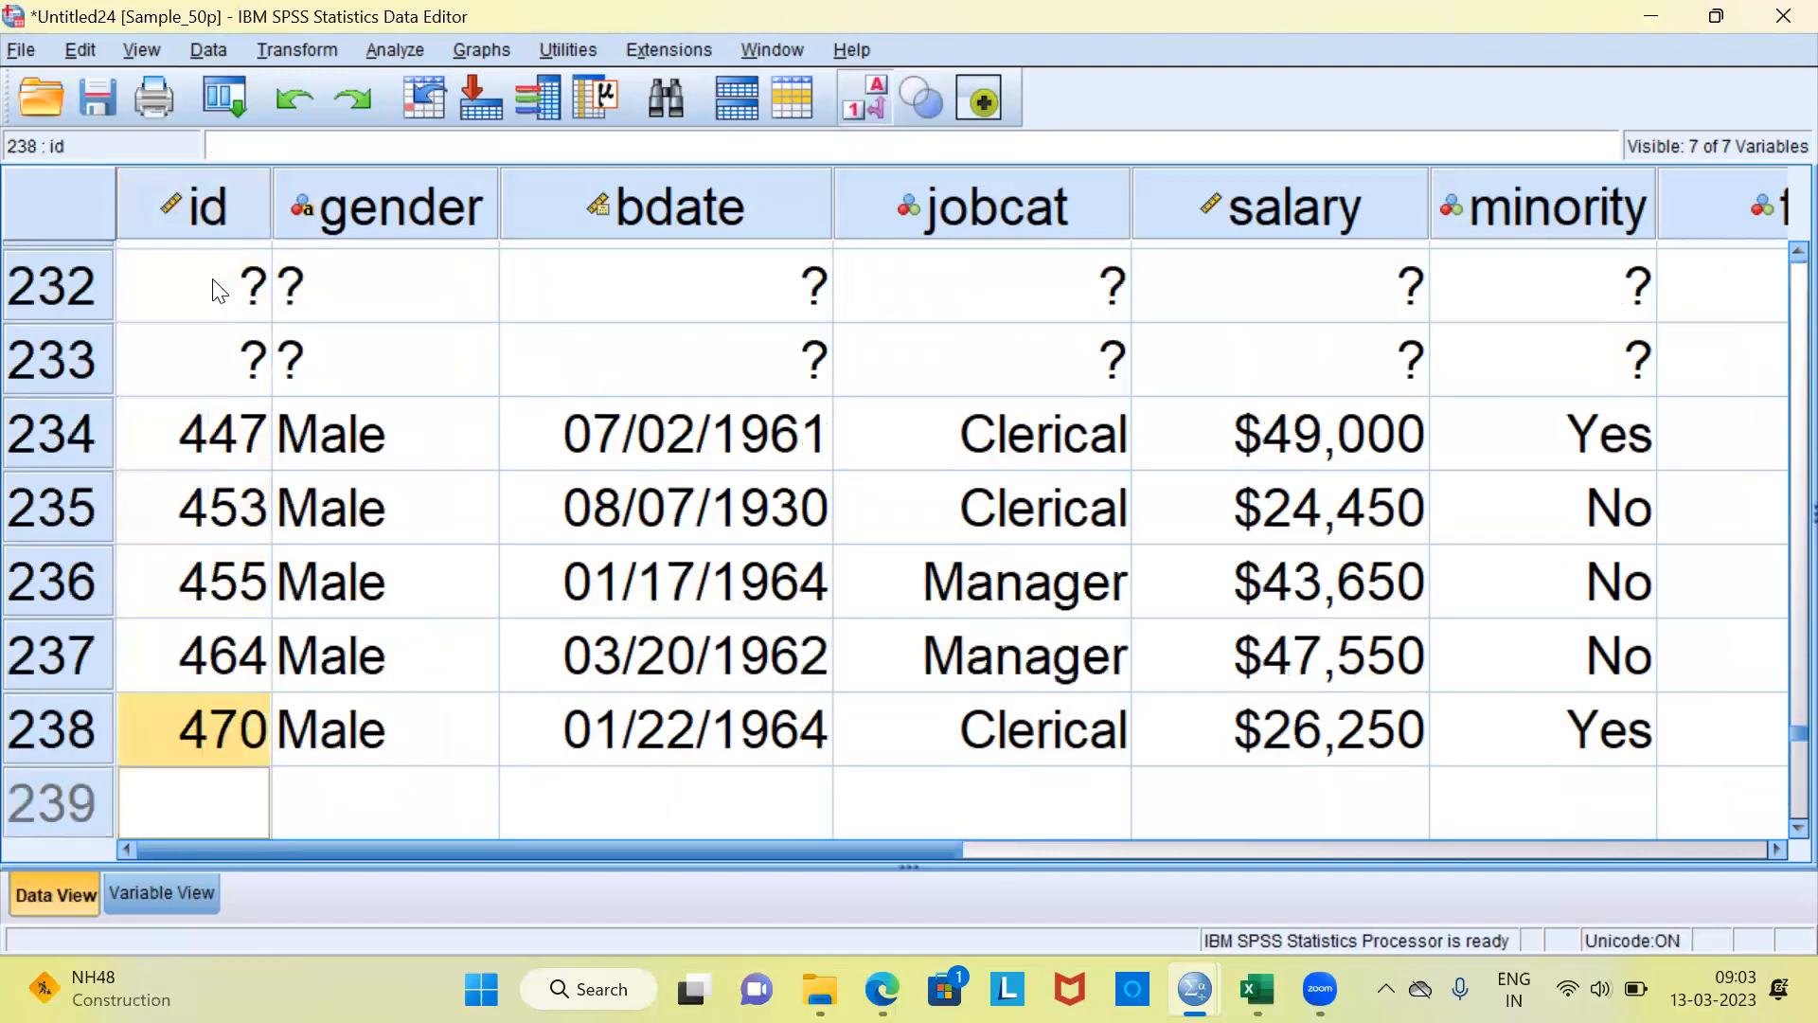
{"action": "left_click", "coordinate": [52, 751]}
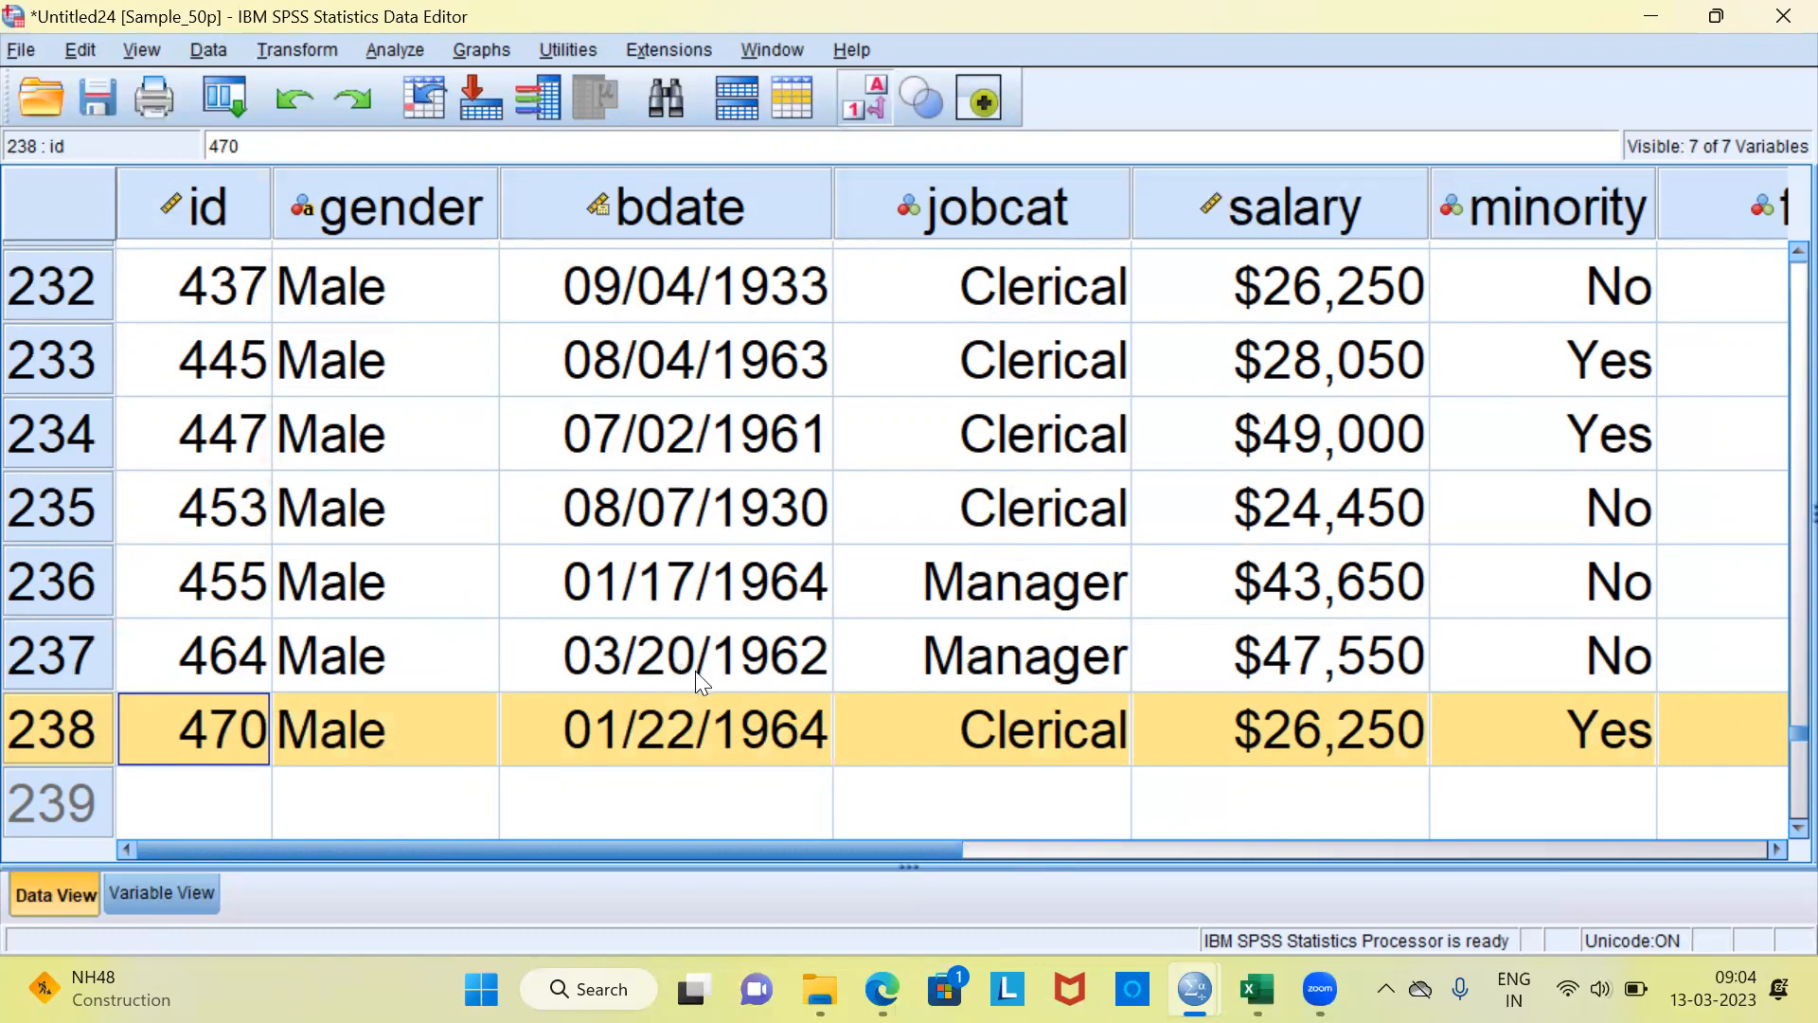
{"action": "key", "text": "ctrl+Home"}
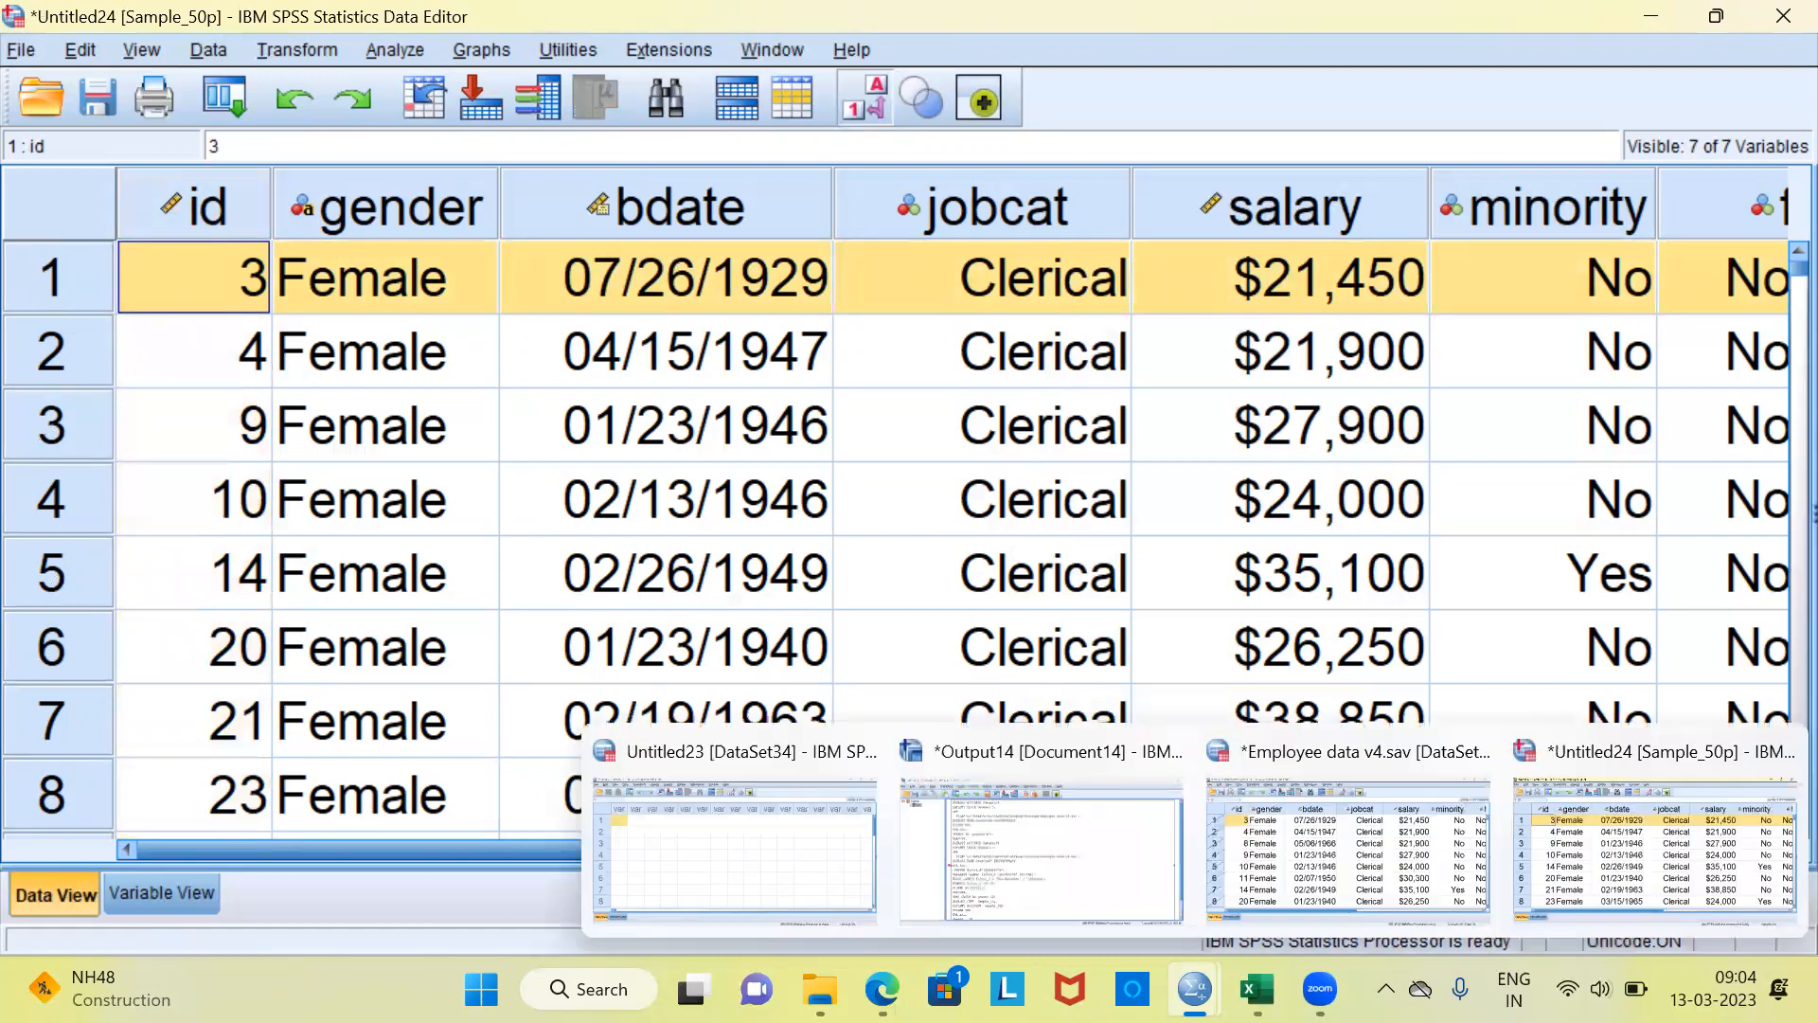
- Return to the Employee data v4.sav dataset, reopen Select Cases and reset its settings
{"action": "left_click", "coordinate": [1341, 892]}
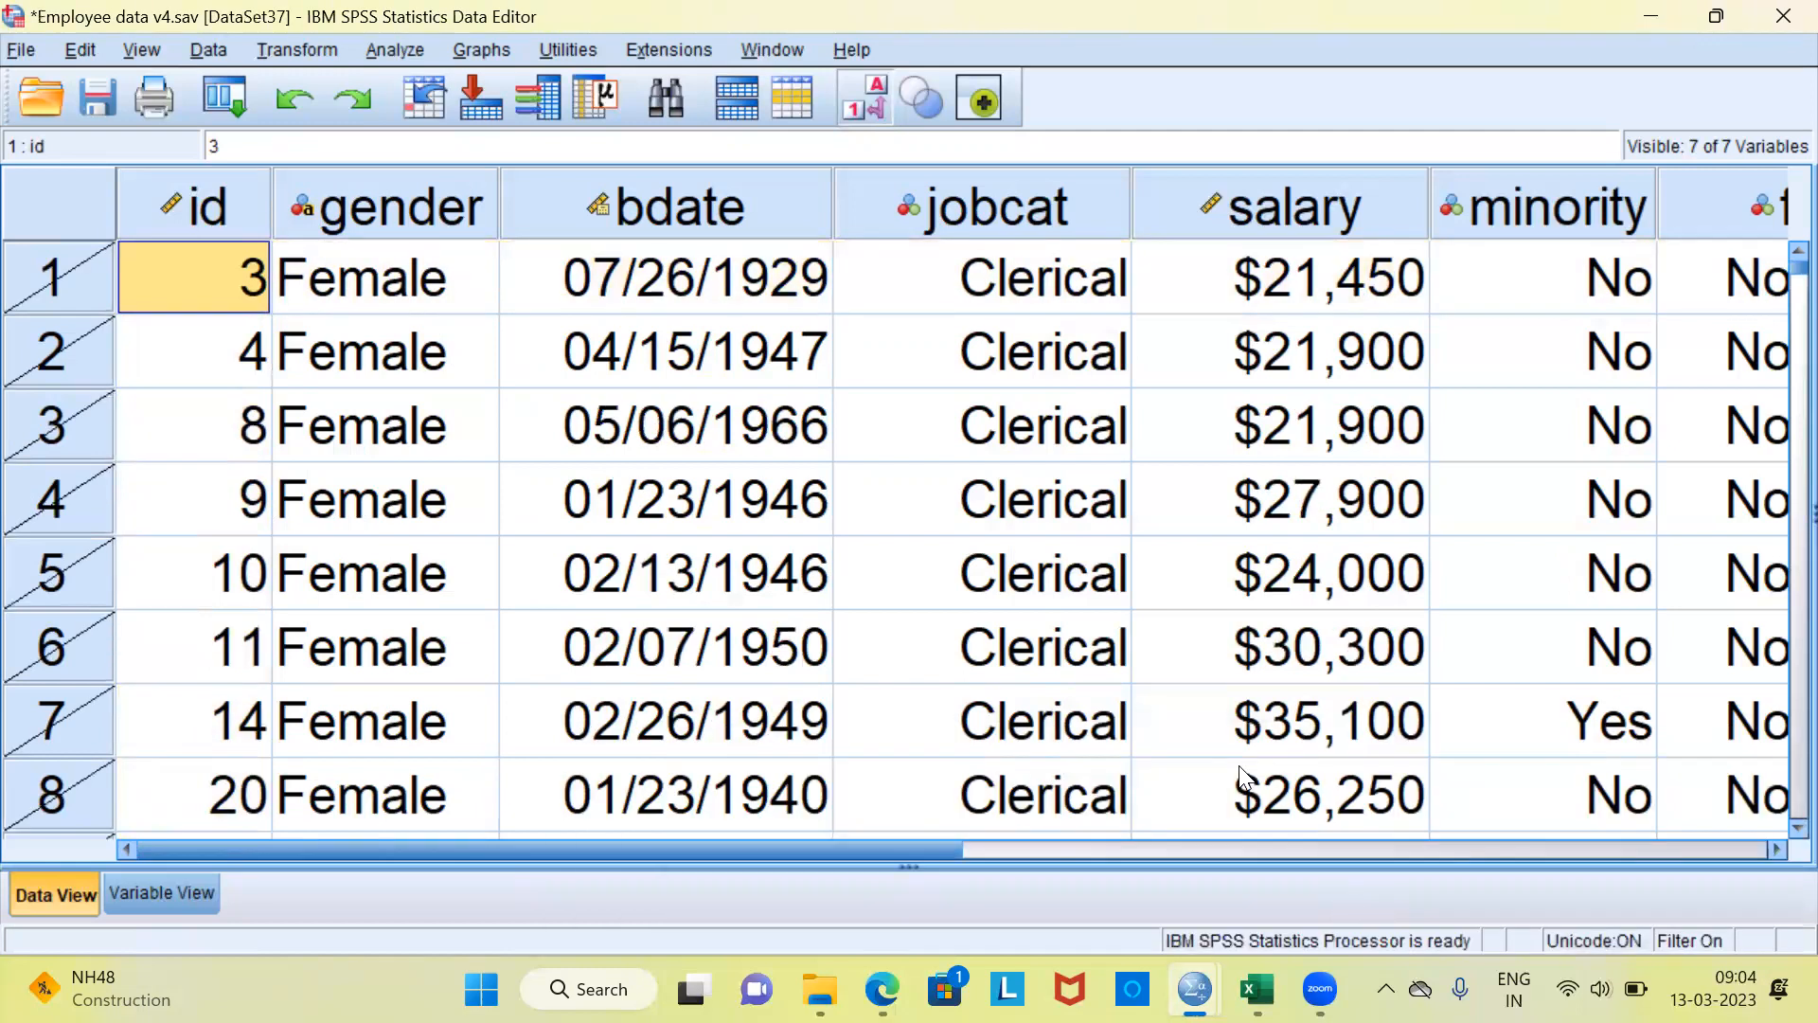
{"action": "left_click", "coordinate": [210, 50]}
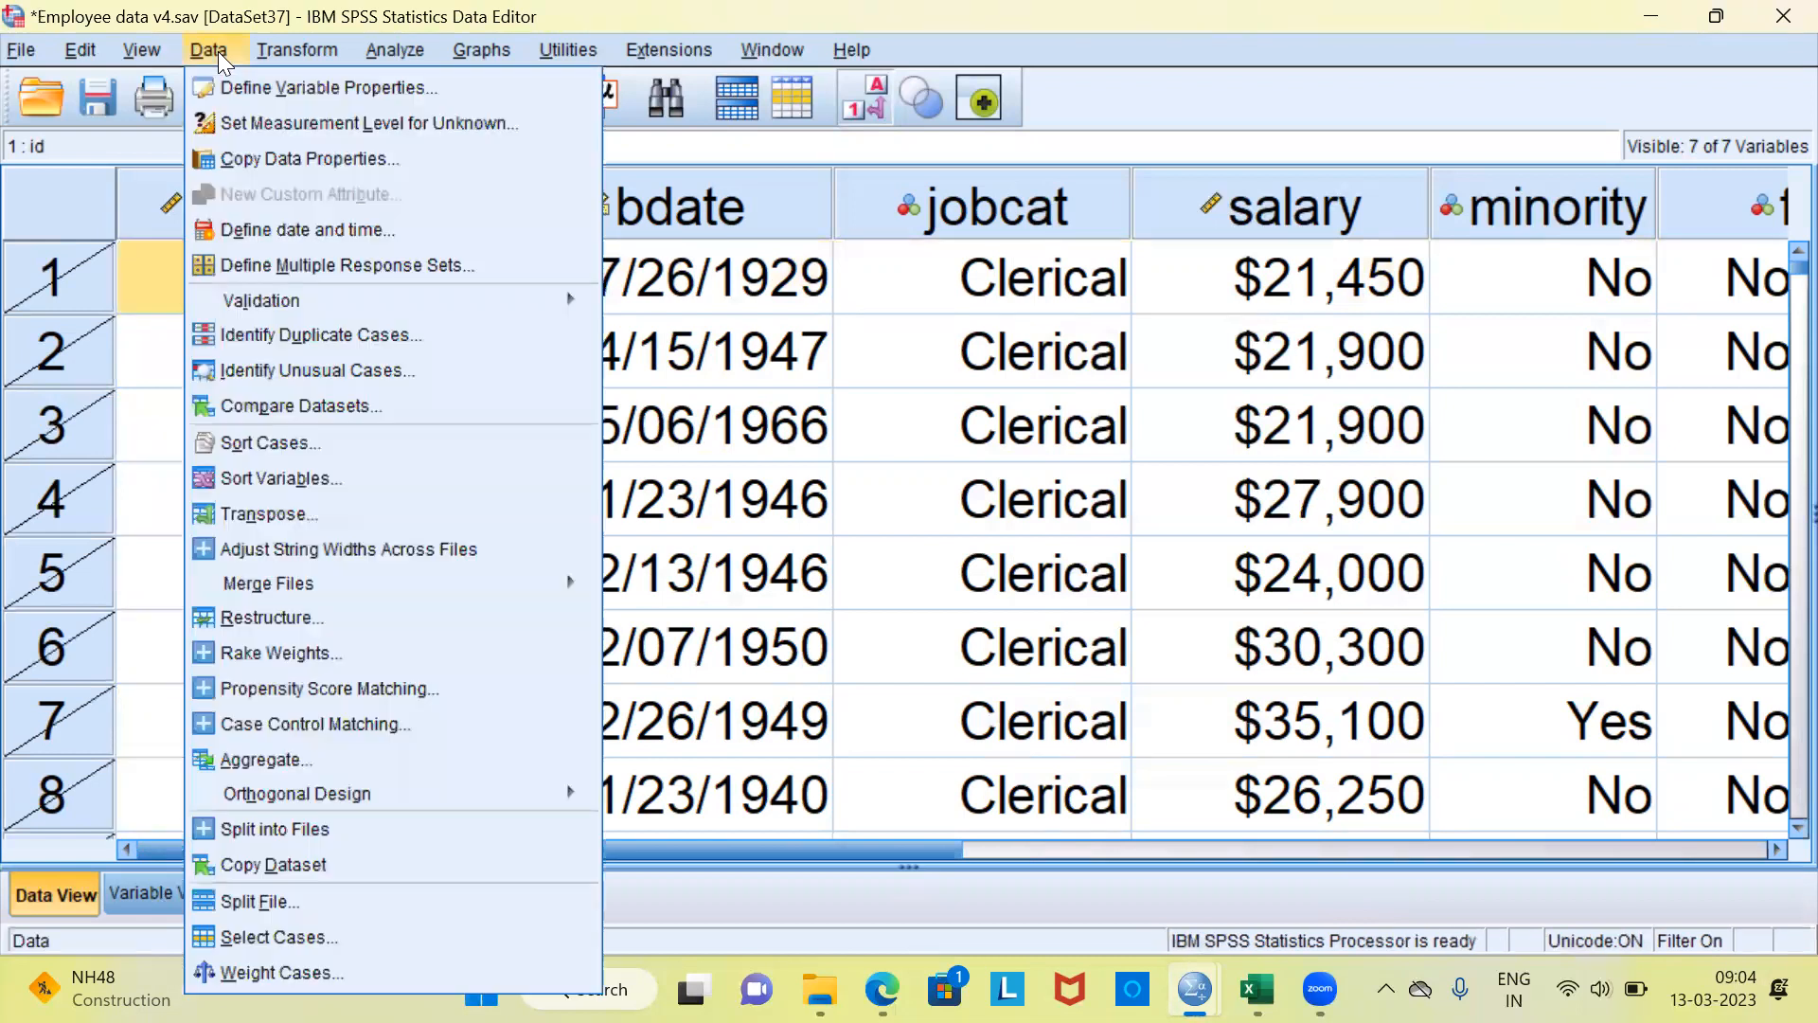
{"action": "left_click", "coordinate": [329, 933]}
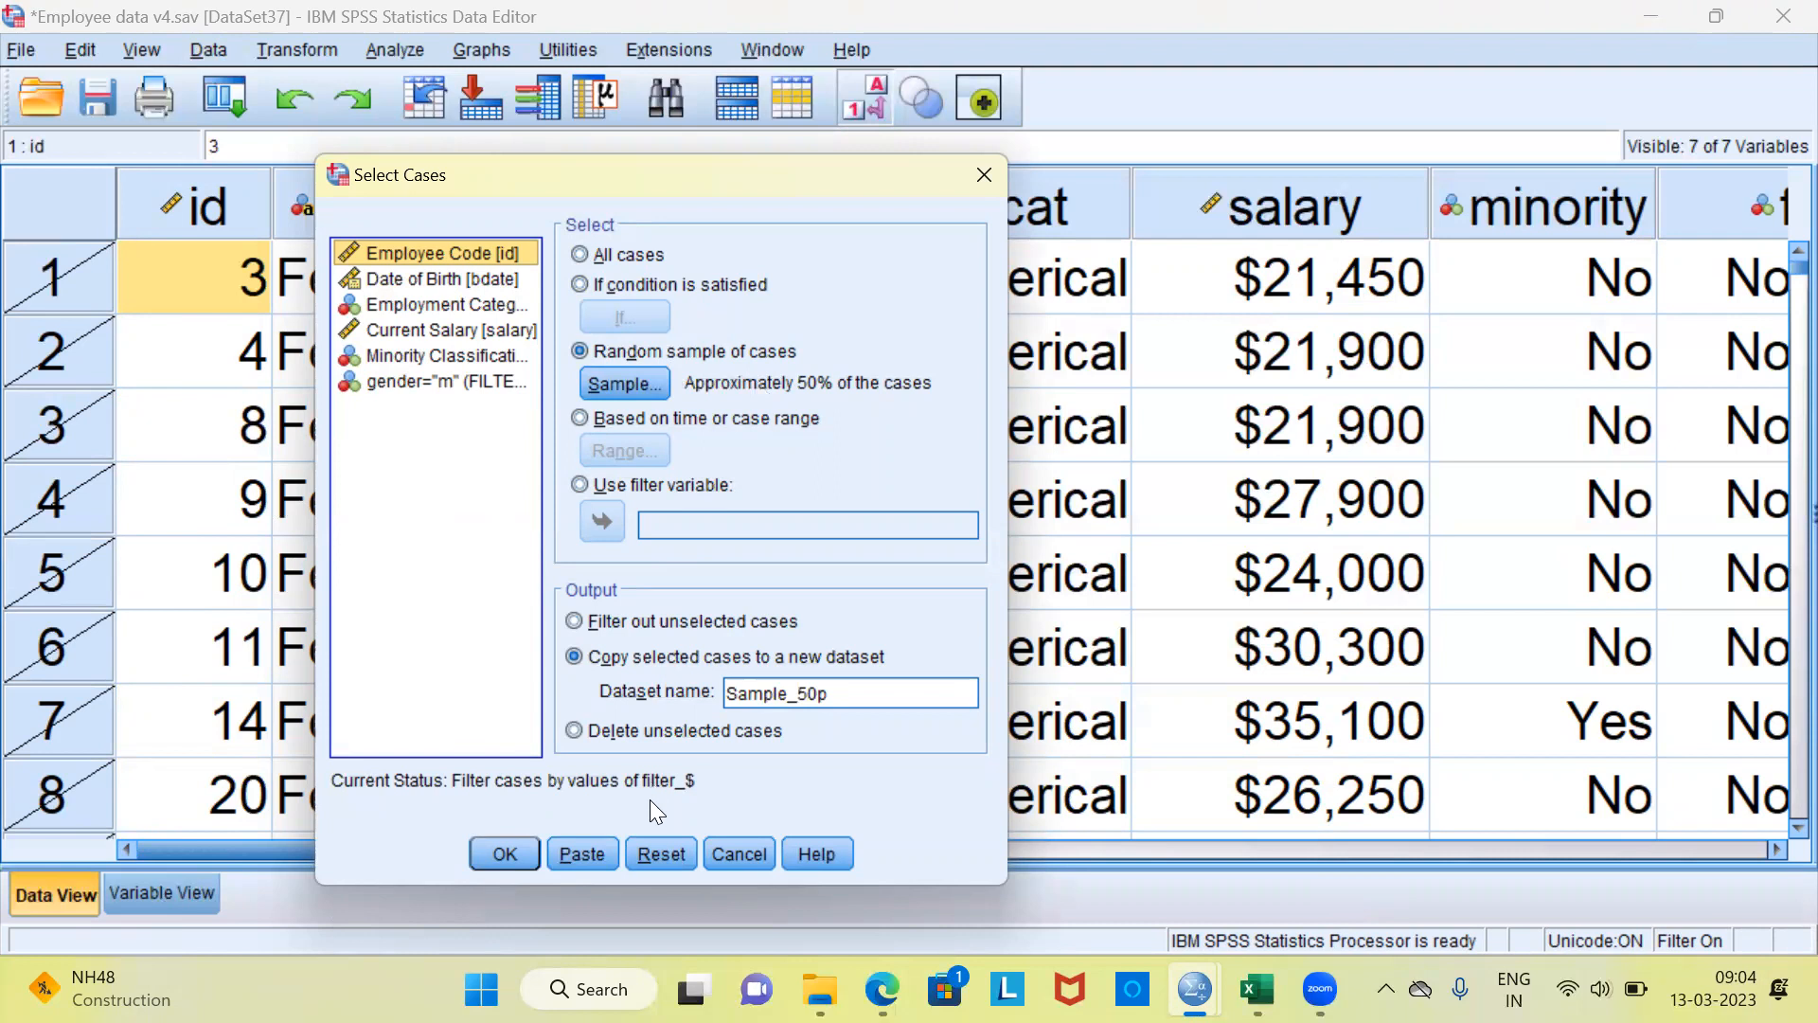
{"action": "left_click", "coordinate": [657, 856]}
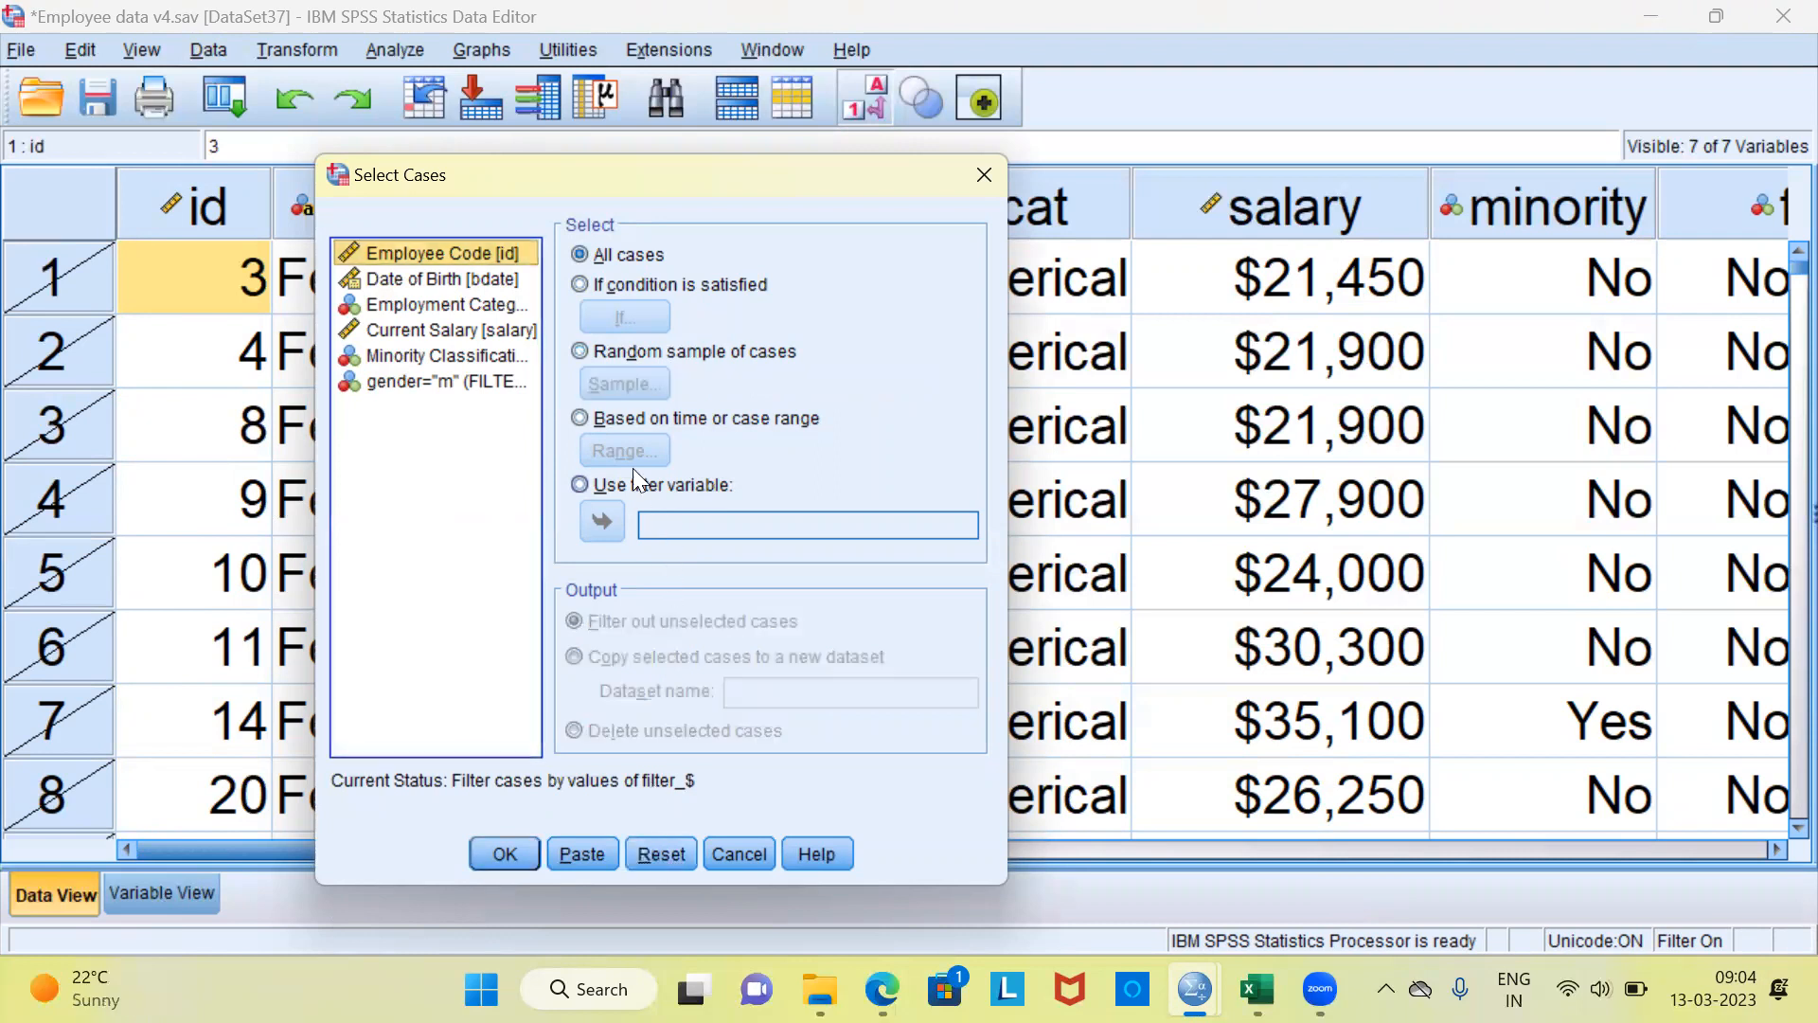
- Select cases by range from observation 1 to 10, filtering out unselected cases, and run the selection
{"action": "left_click", "coordinate": [588, 422]}
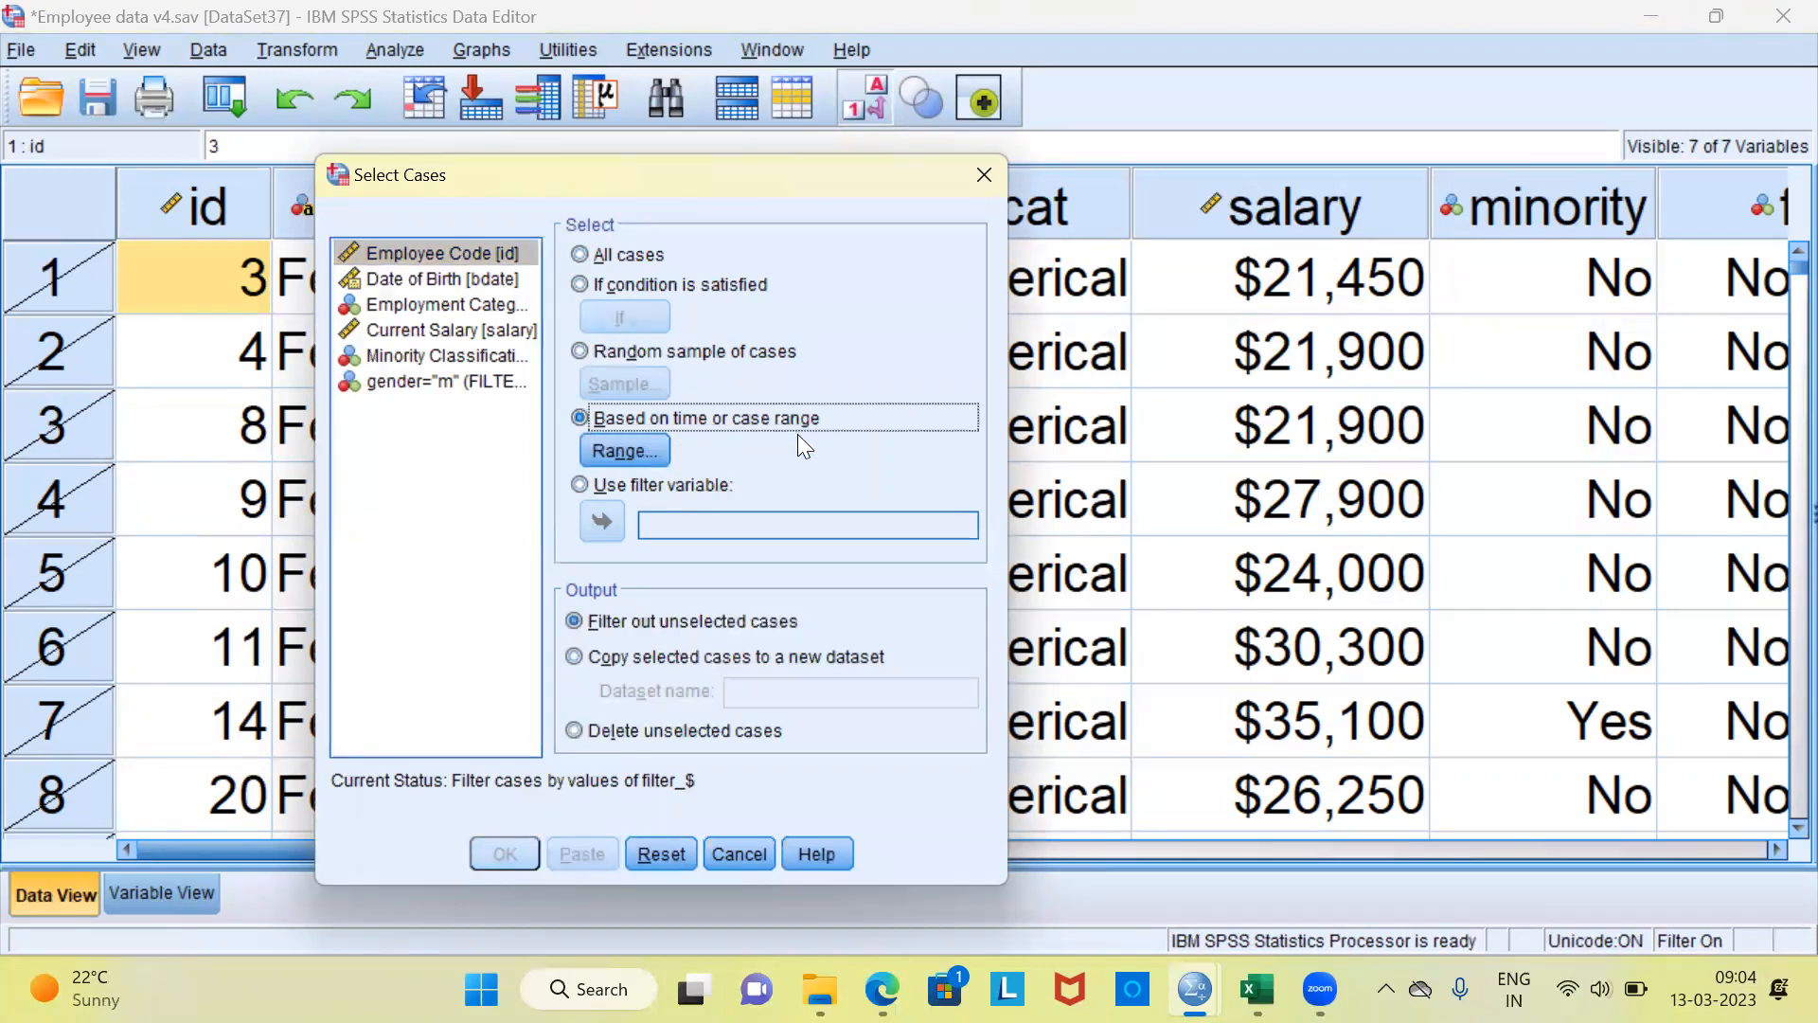
{"action": "left_click", "coordinate": [647, 454]}
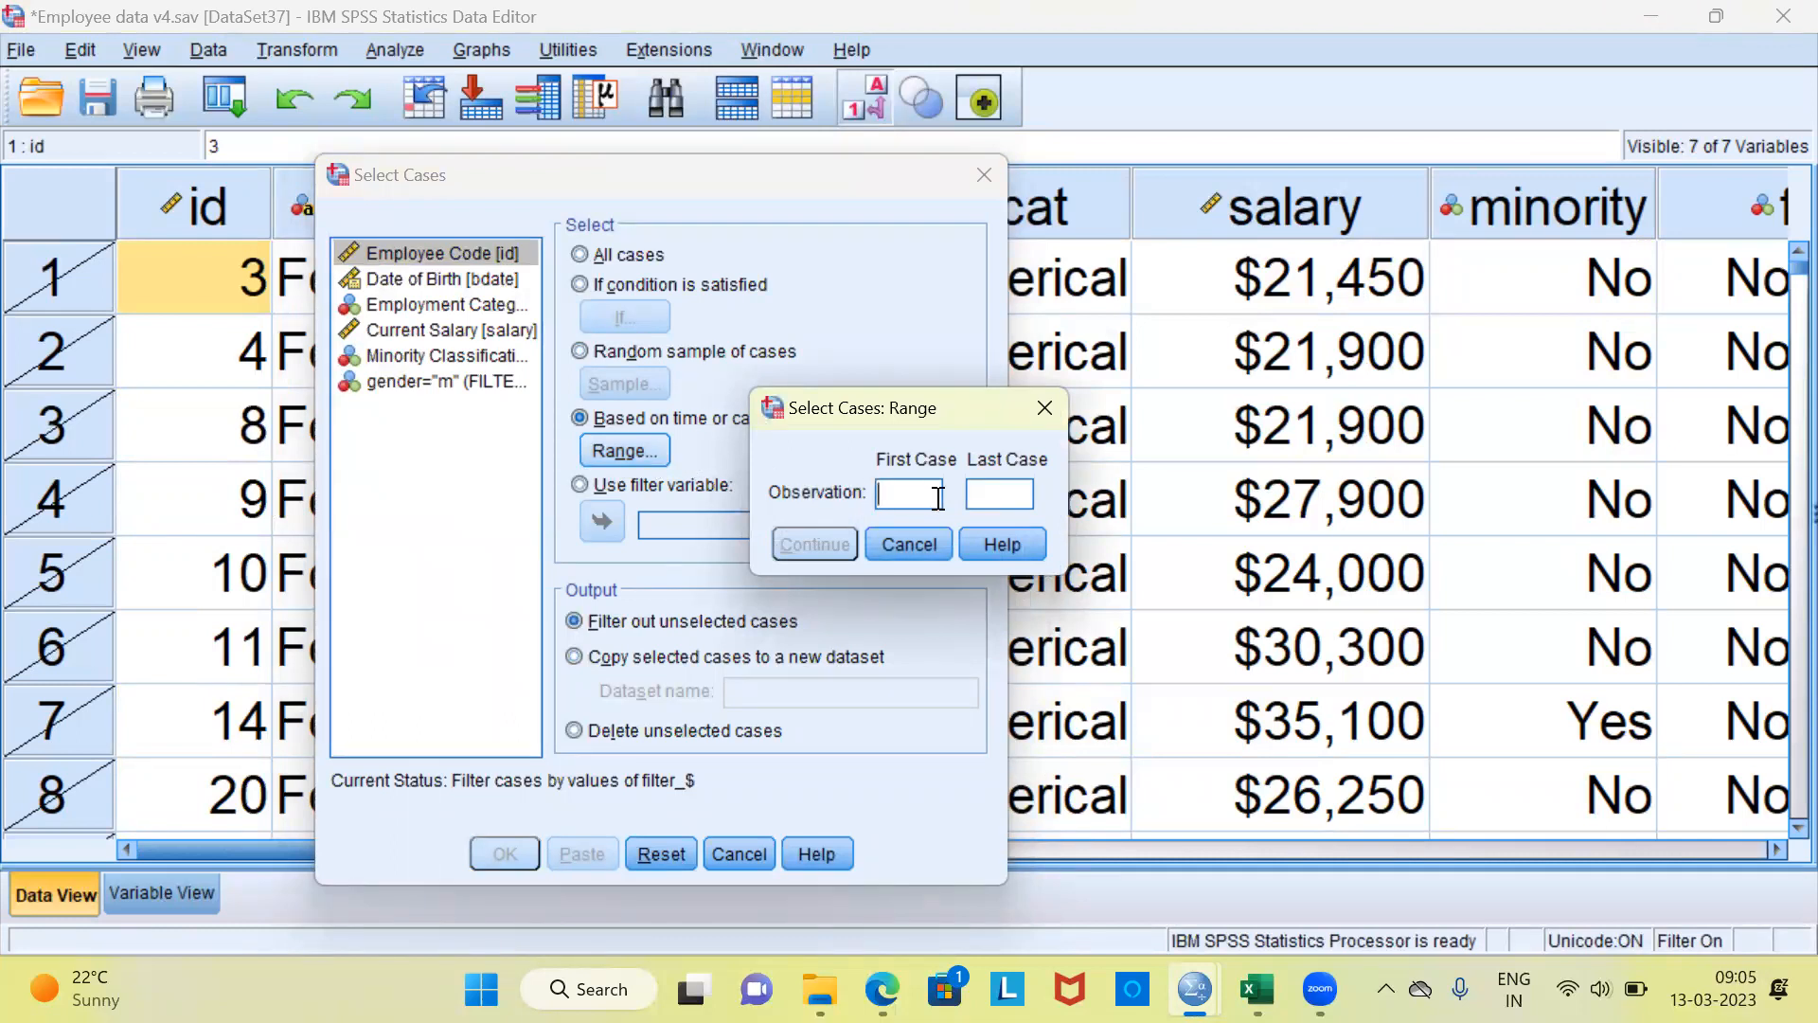
{"action": "type", "text": "1"}
{"action": "left_click", "coordinate": [993, 500]}
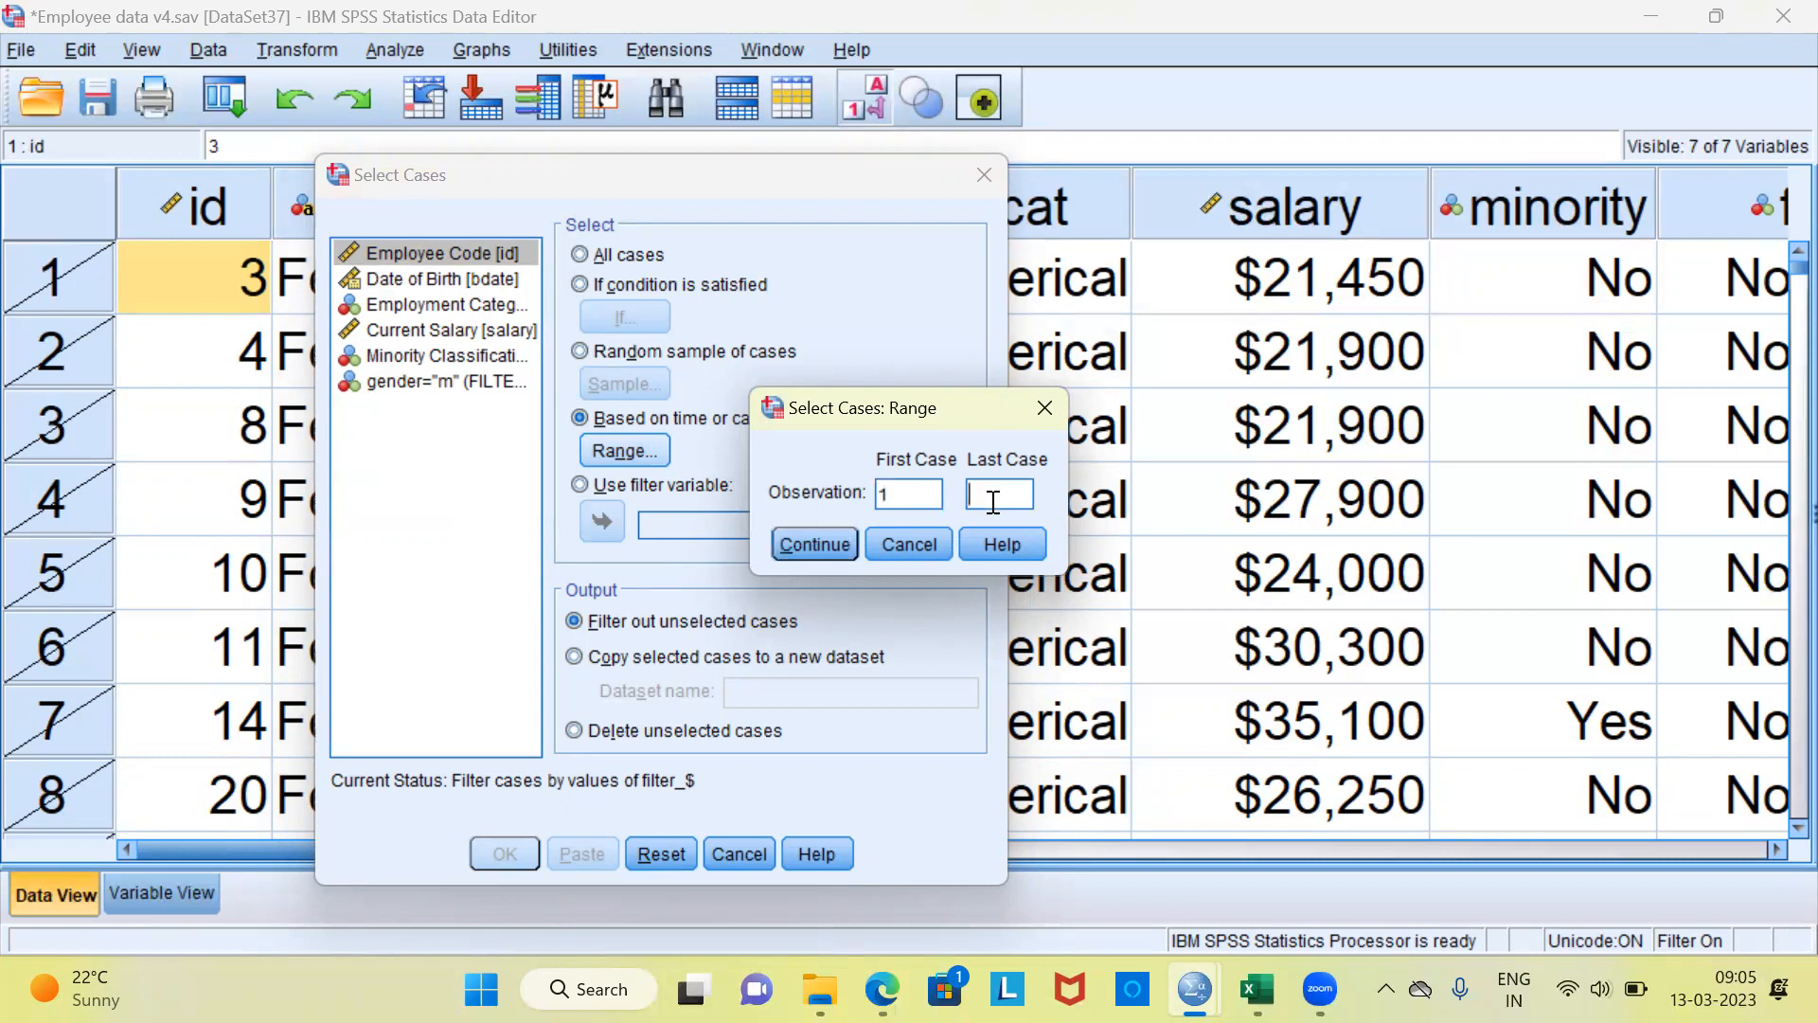
{"action": "type", "text": "10"}
{"action": "left_click", "coordinate": [843, 545]}
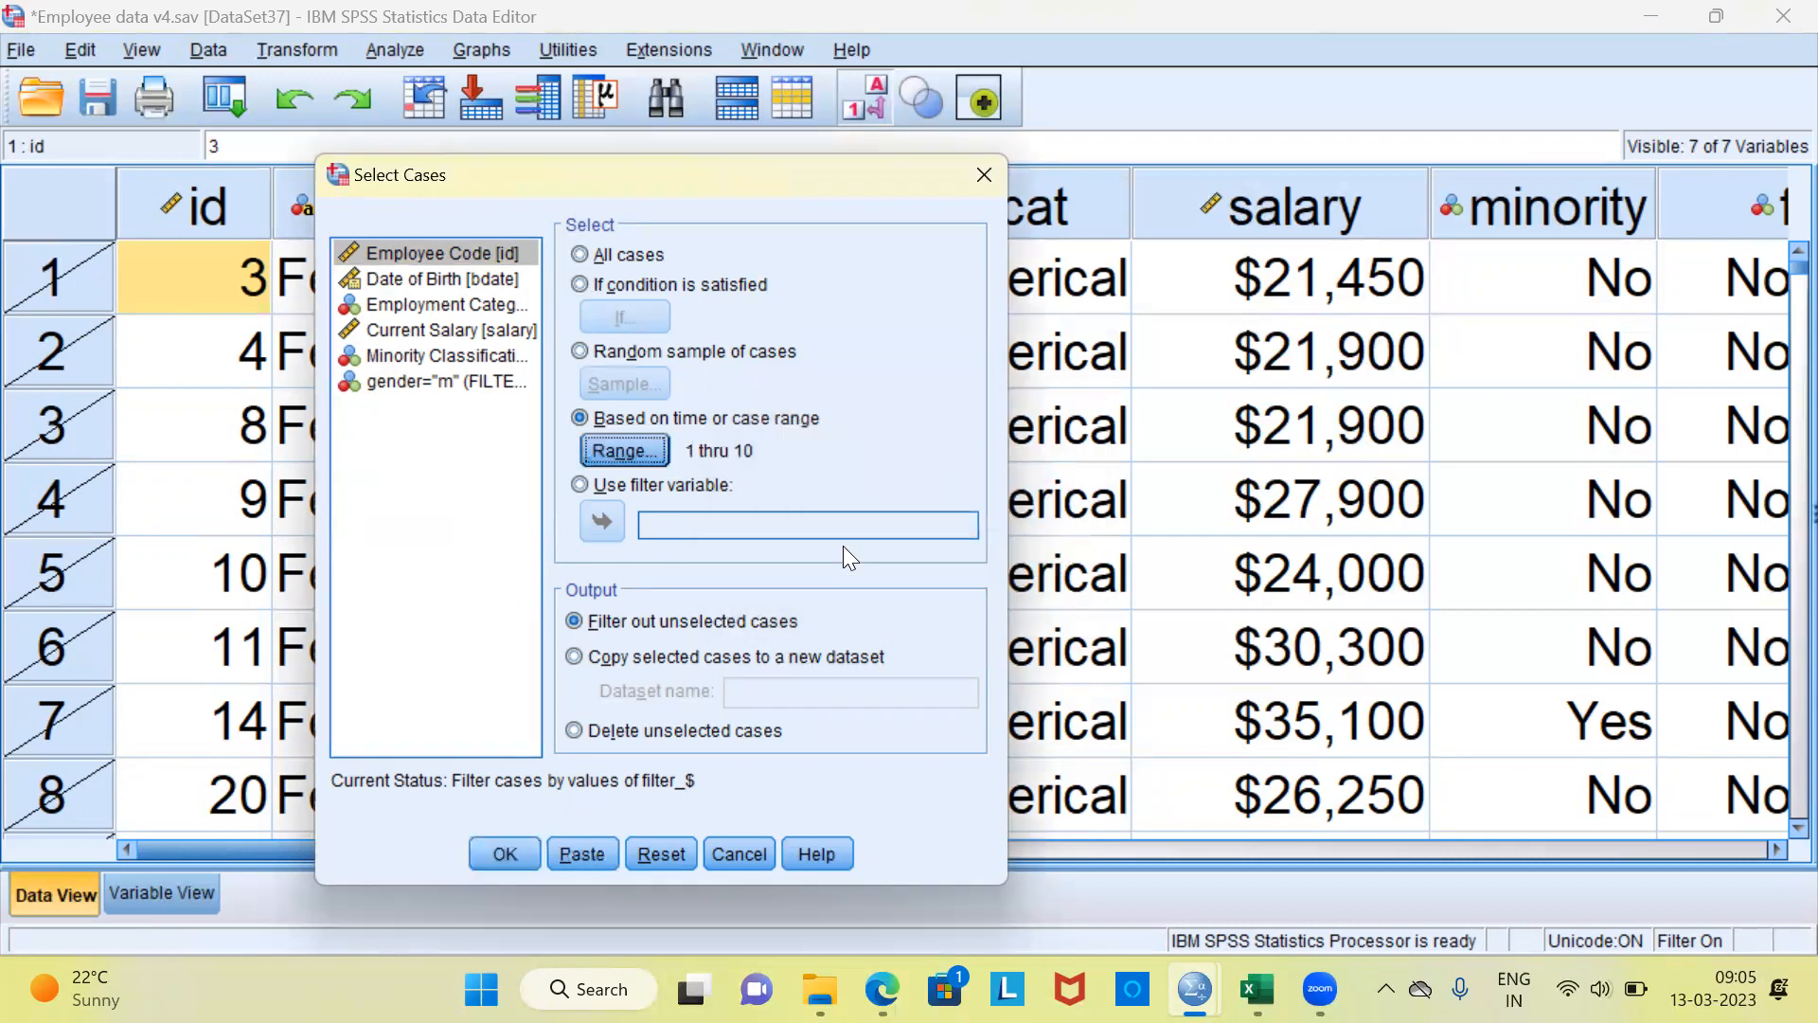
{"action": "left_click", "coordinate": [505, 853]}
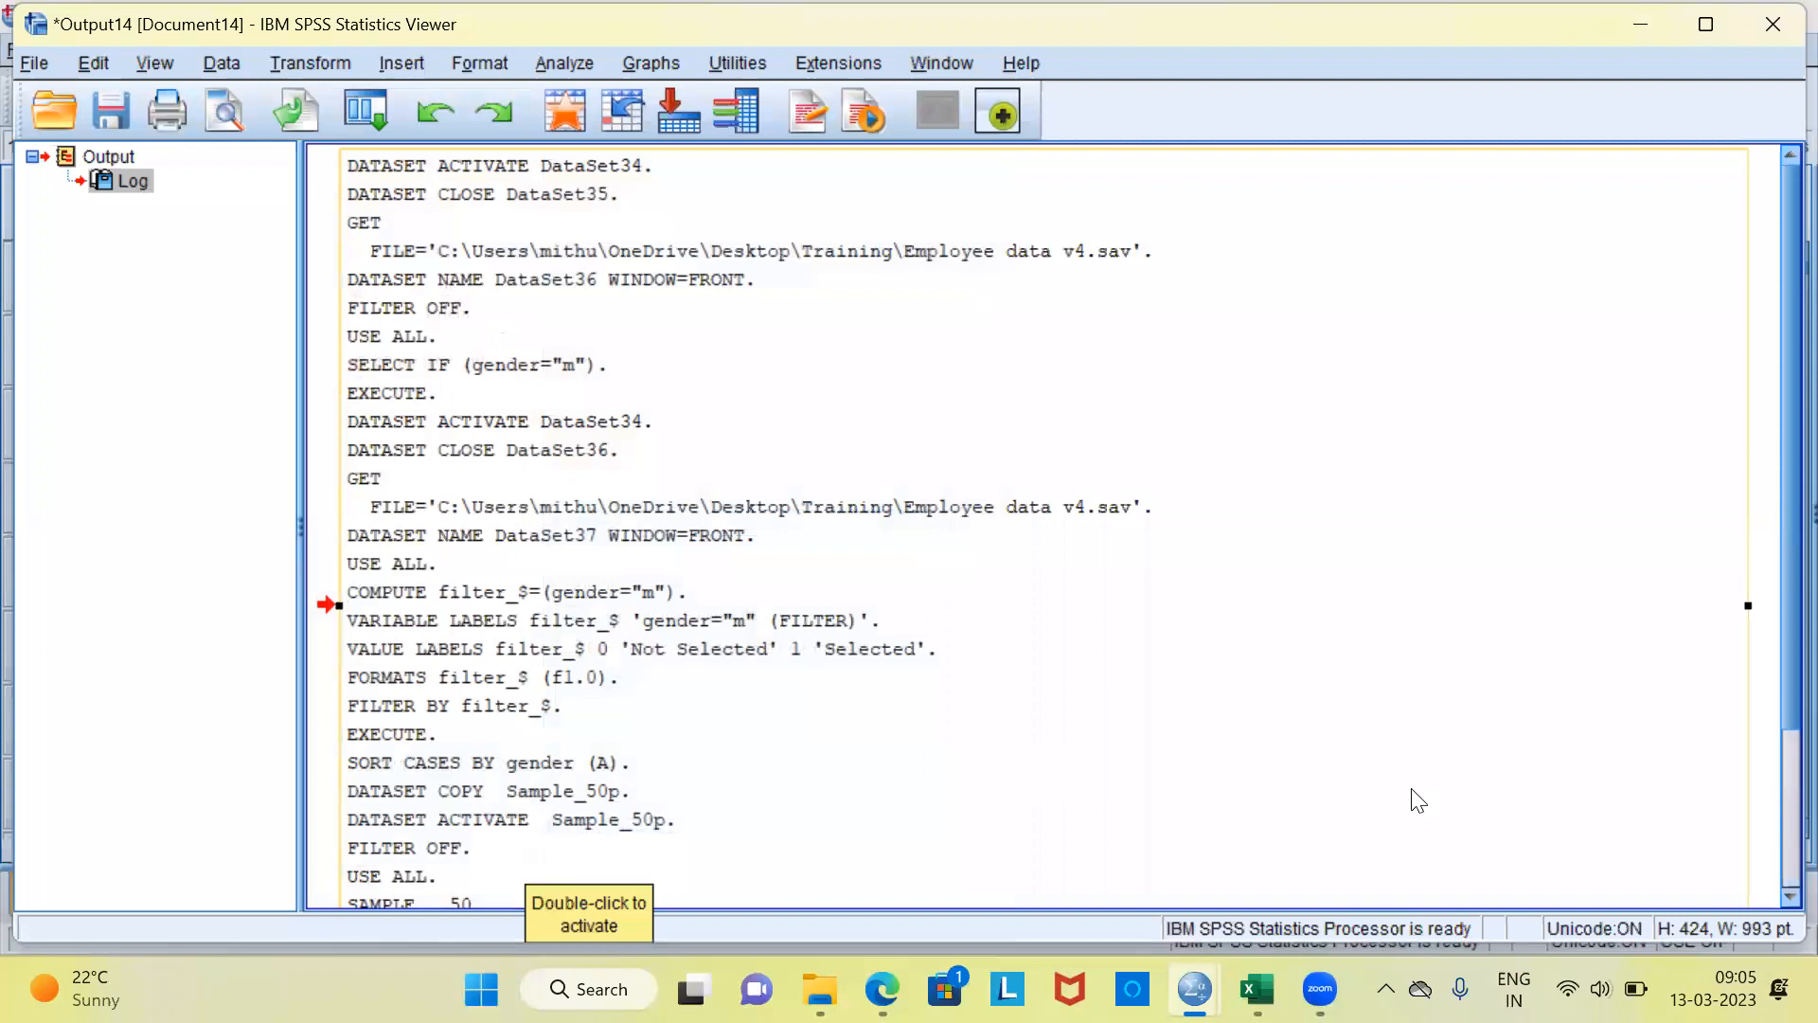
- Examine the latest commands at the end of the output log and return to the Employee data v4.sav dataset
{"action": "left_click_drag", "start_coordinate": [1772, 732], "coordinate": [1773, 892]}
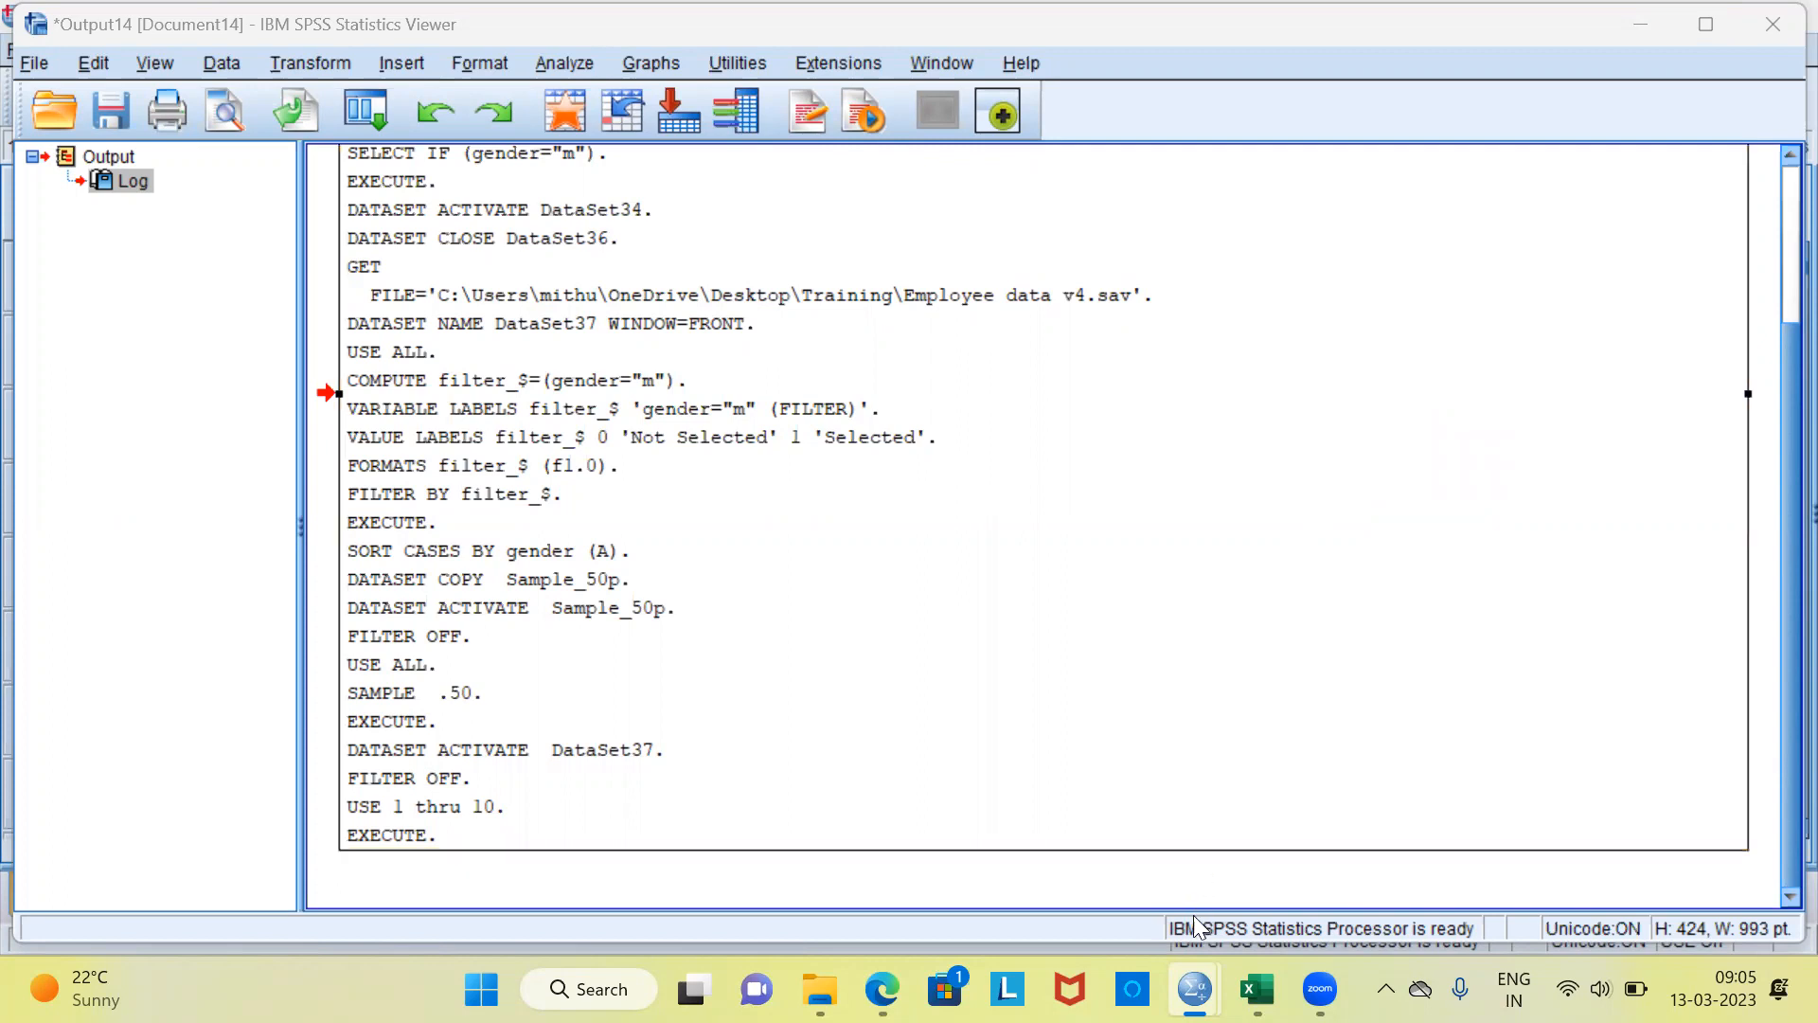
{"action": "mouse_move", "coordinate": [1195, 989]}
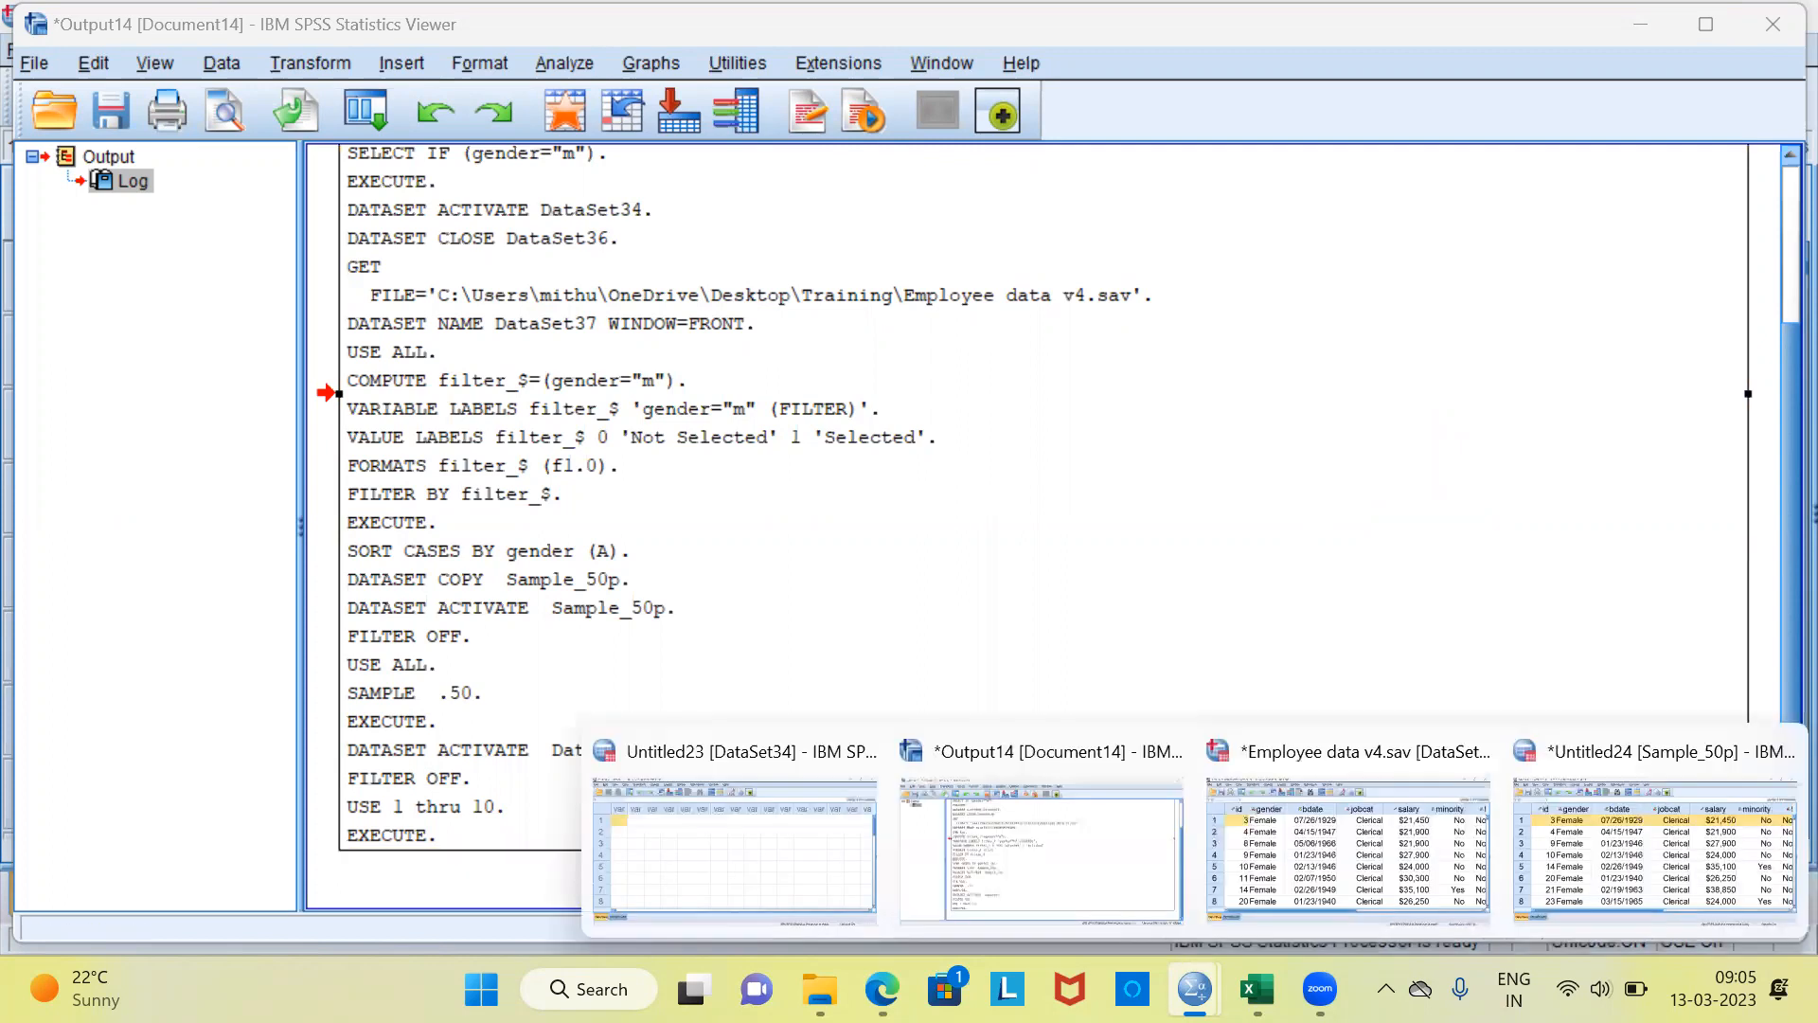
{"action": "left_click", "coordinate": [1287, 885]}
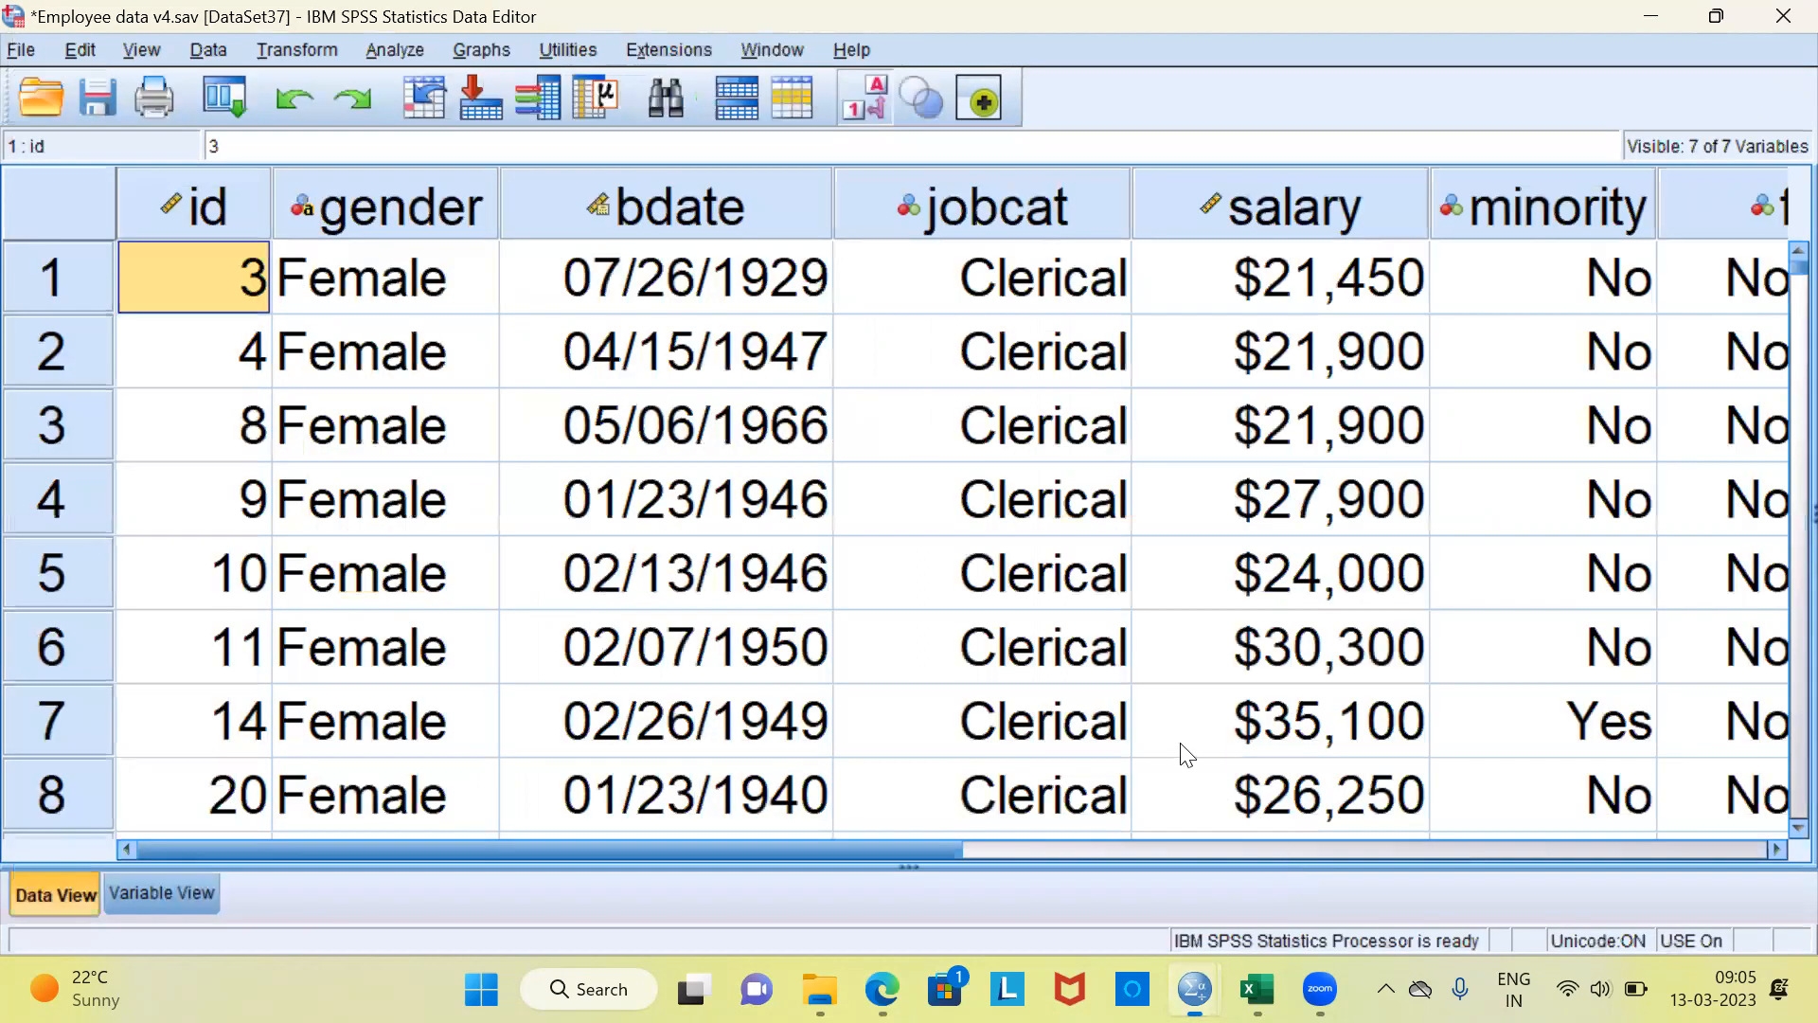
- Examine cases 1 to 10 and the rows from case 11 onward to check which are included in the range
{"action": "left_click", "coordinate": [82, 299]}
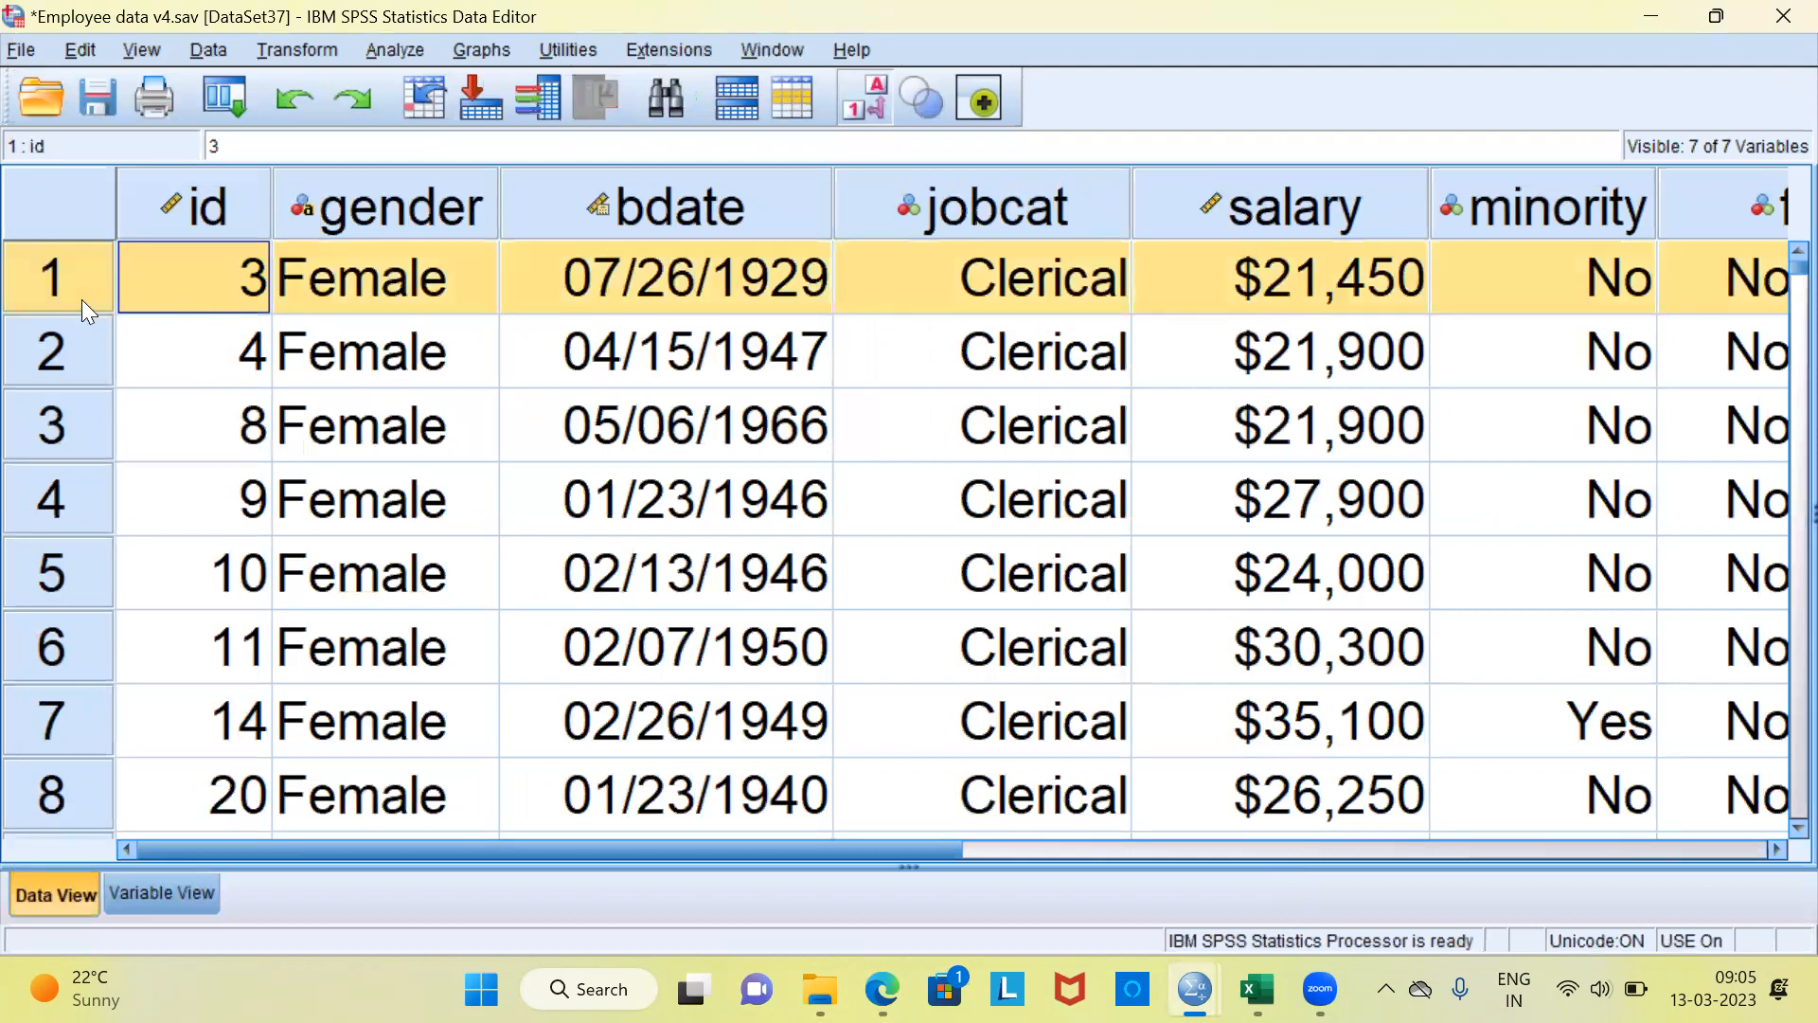
{"action": "left_click", "coordinate": [82, 362]}
{"action": "left_click", "coordinate": [61, 432]}
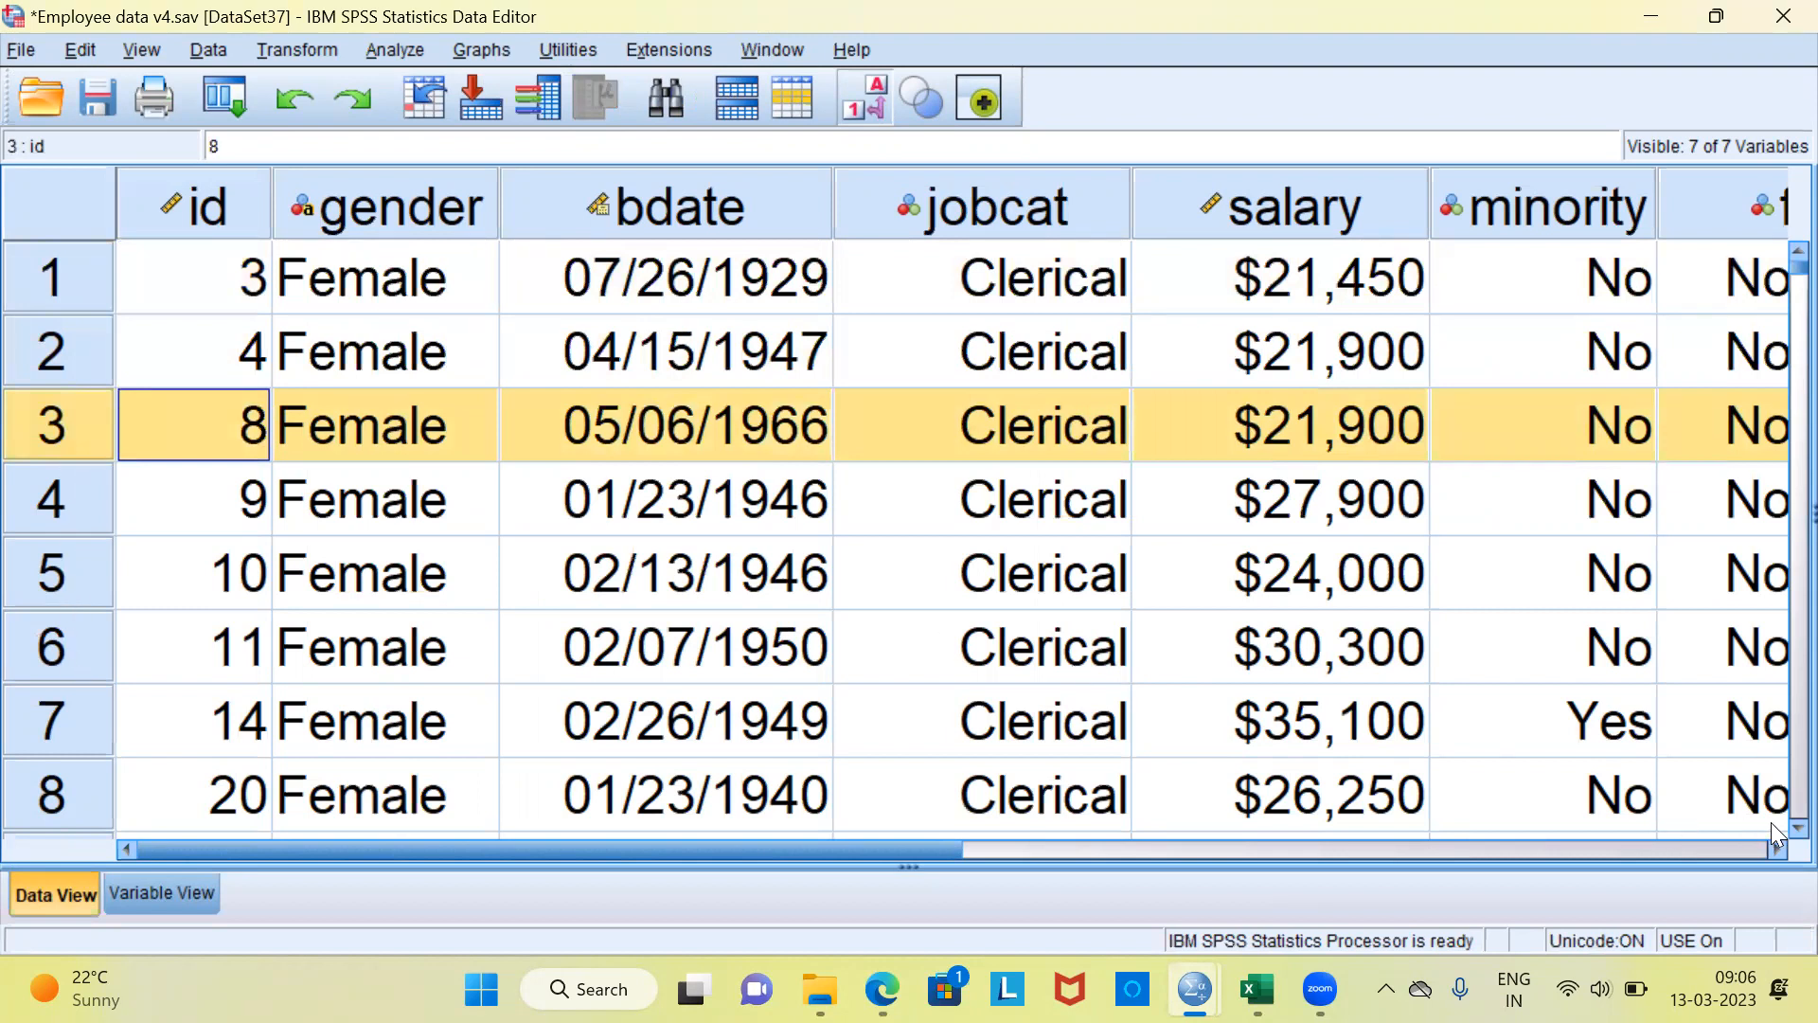
{"action": "scroll", "coordinate": [1773, 830], "scroll_direction": "down", "scroll_amount": 1}
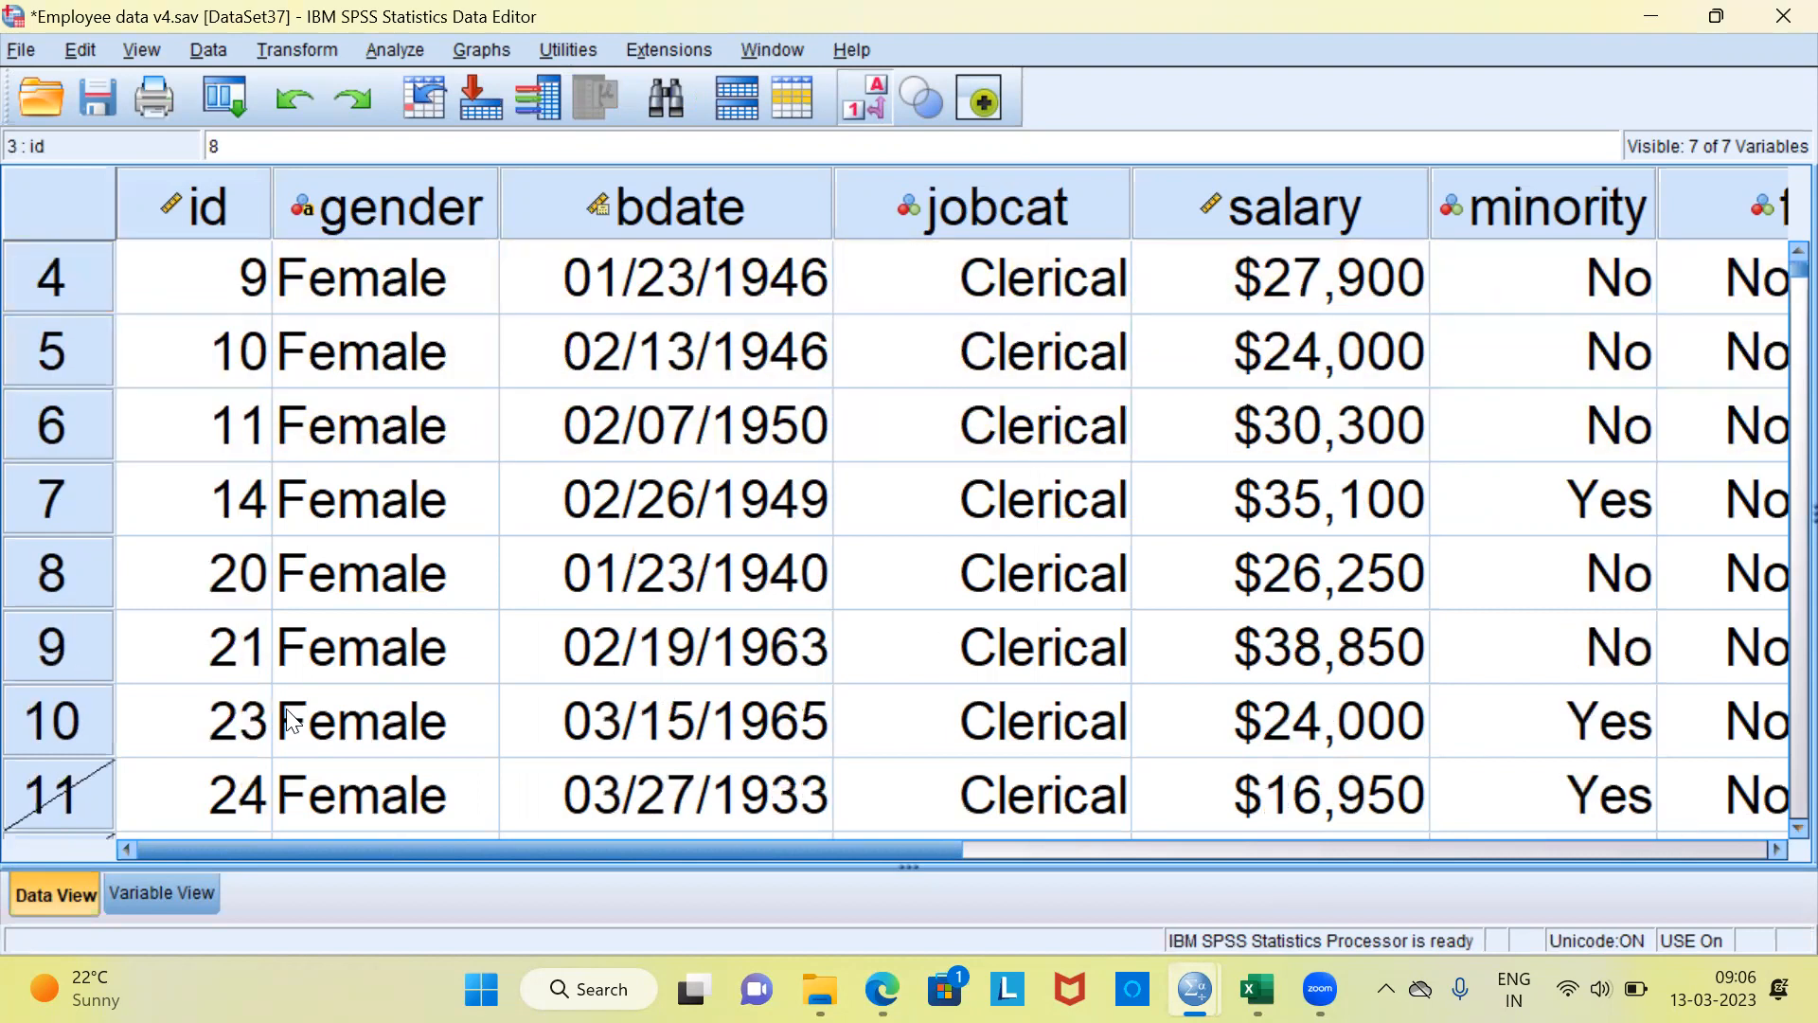
{"action": "left_click_drag", "start_coordinate": [79, 710], "coordinate": [40, 267]}
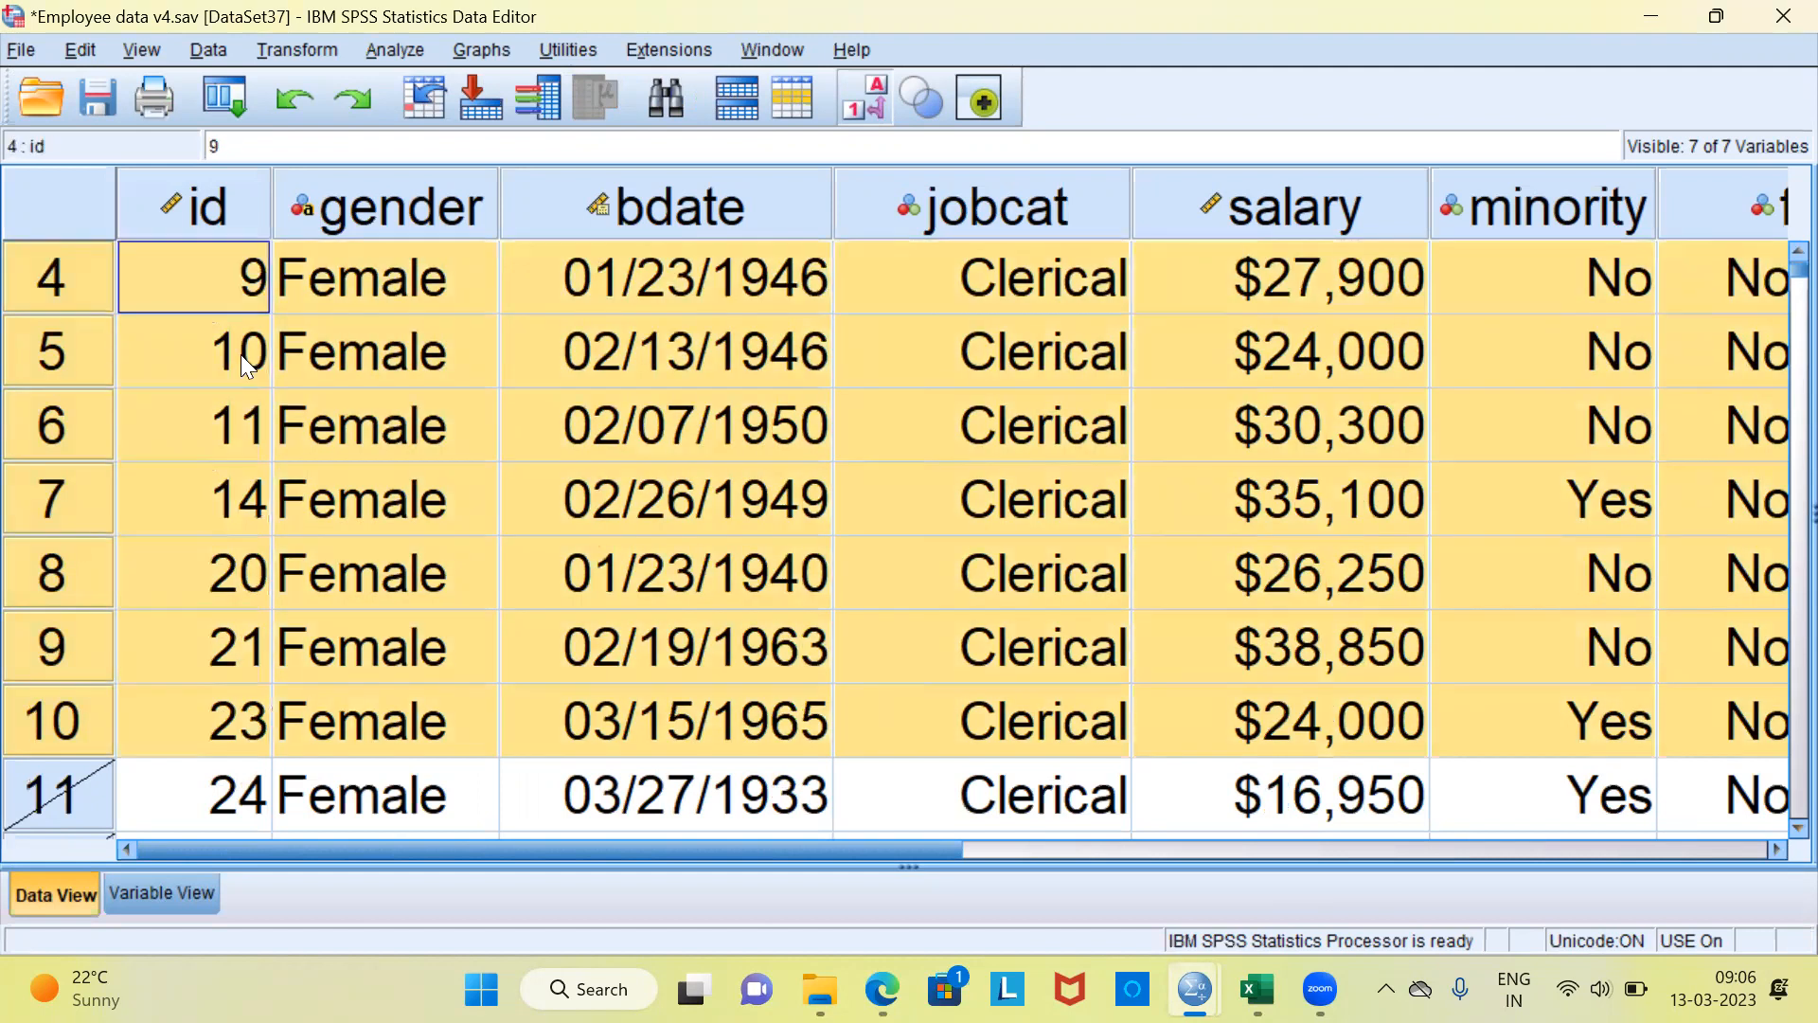
{"action": "scroll", "coordinate": [1773, 824], "scroll_direction": "down", "scroll_amount": 2}
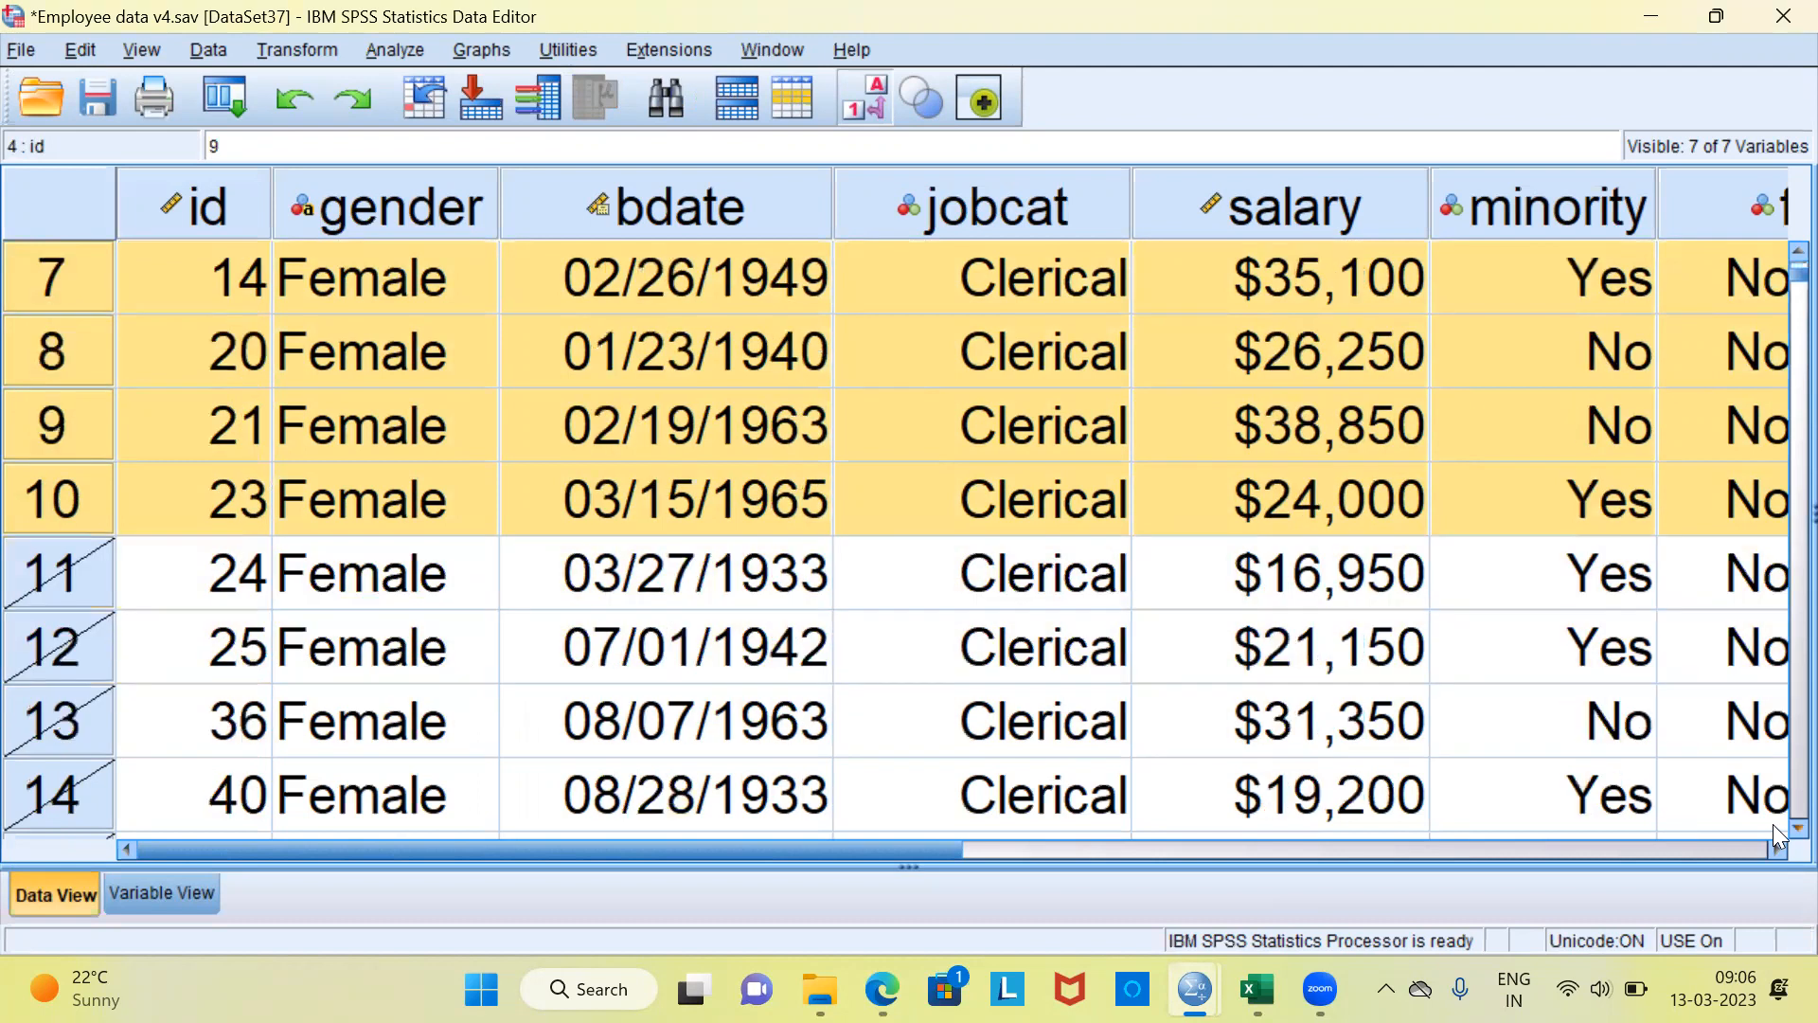
{"action": "left_click_drag", "start_coordinate": [66, 418], "coordinate": [188, 788]}
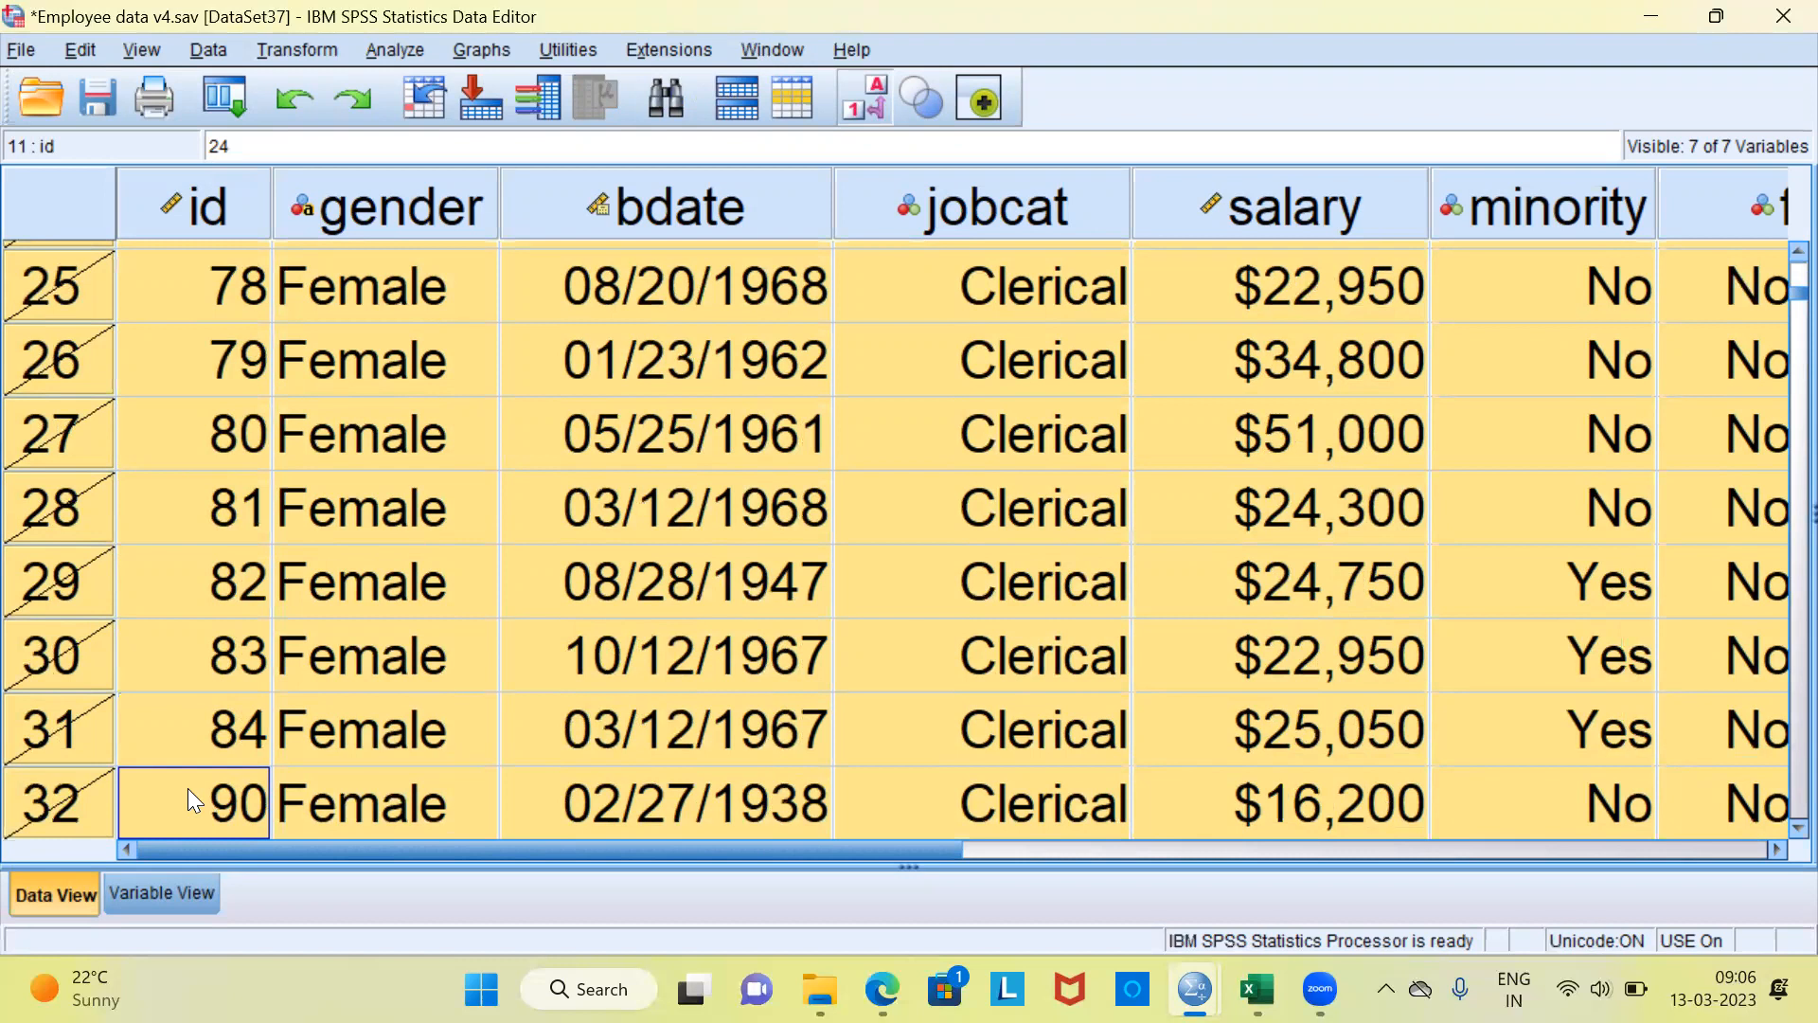
- Jump to the last case and back to the first, reopen Select Cases and reset its settings
{"action": "key", "text": "ctrl+Down"}
{"action": "key", "text": "ctrl+Up"}
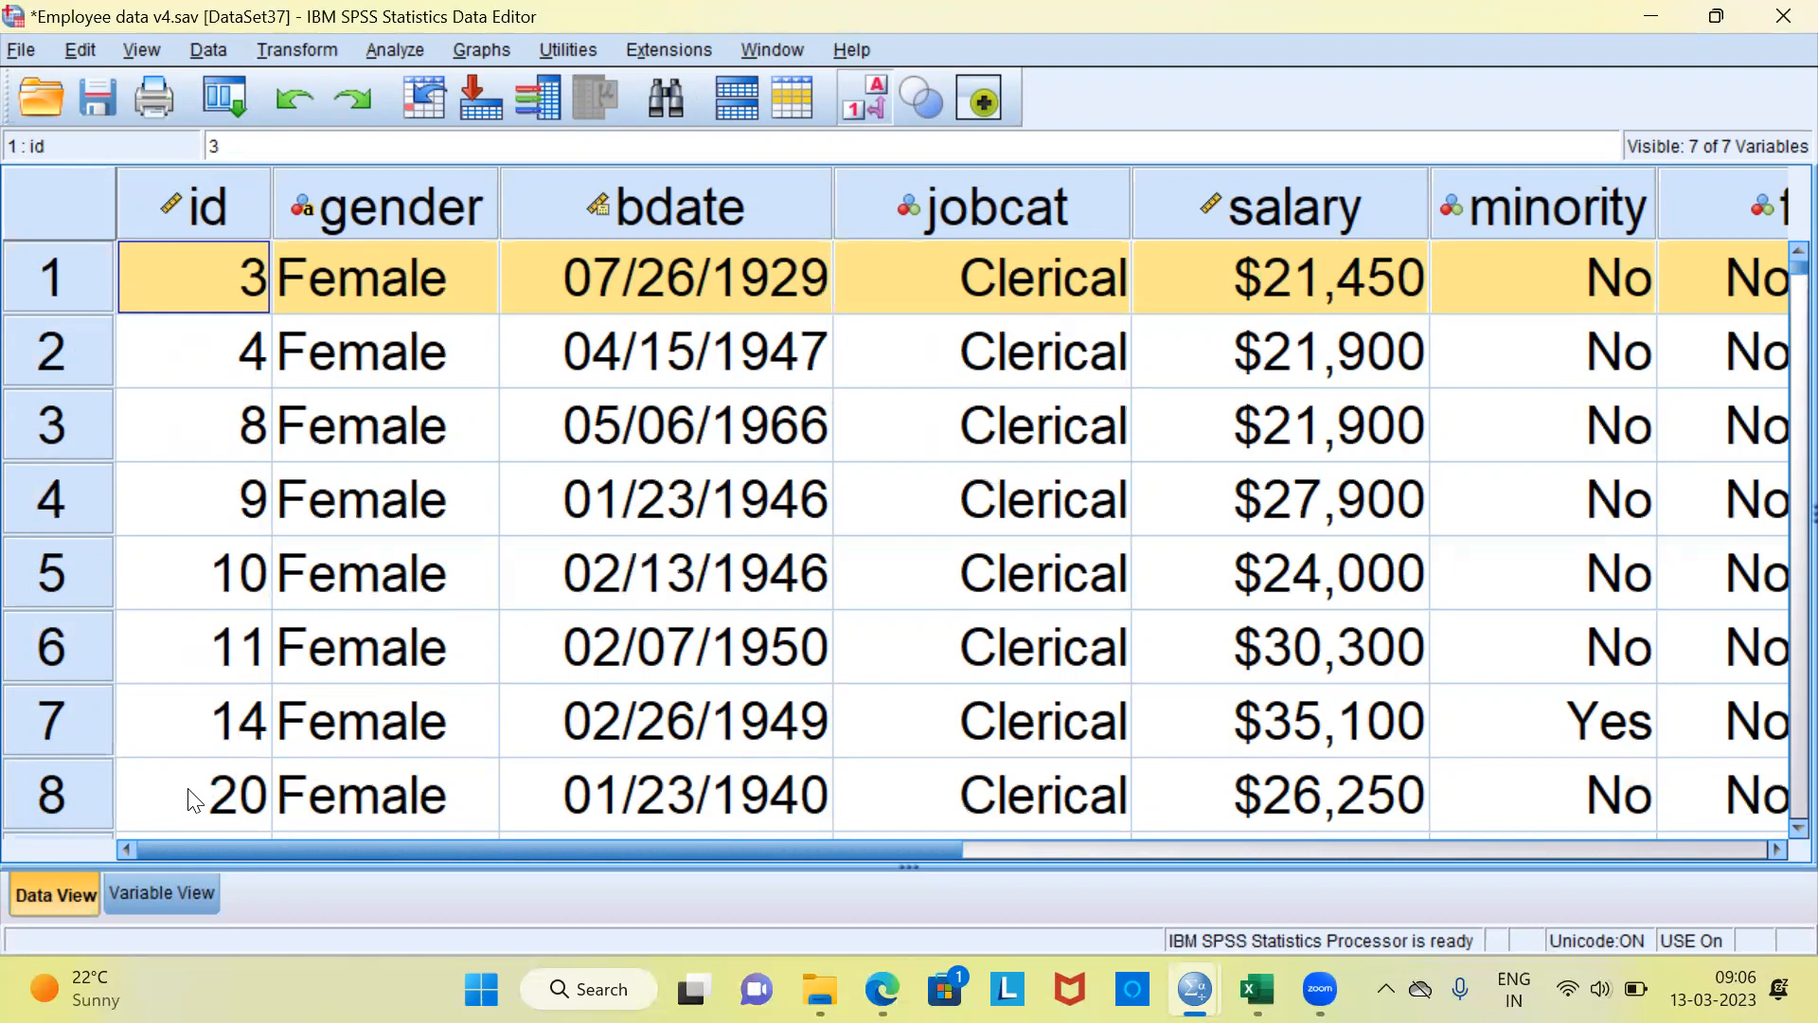
{"action": "left_click", "coordinate": [222, 50]}
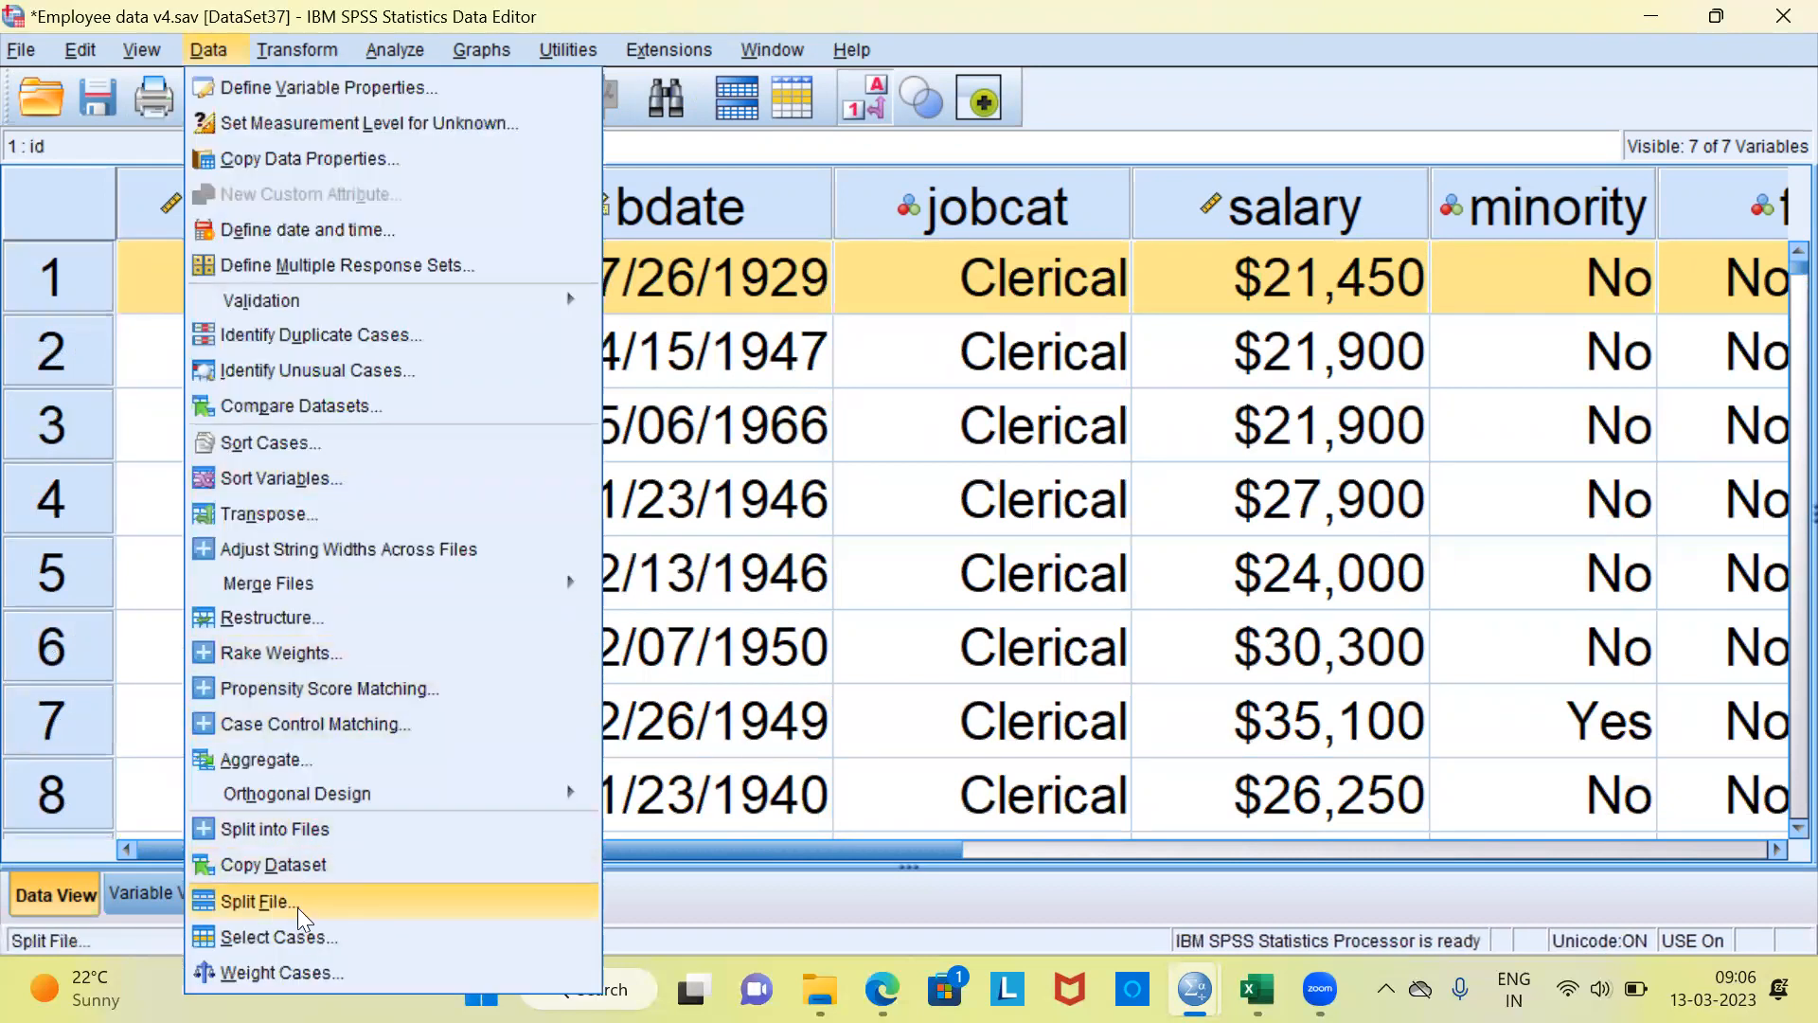
{"action": "left_click", "coordinate": [388, 935]}
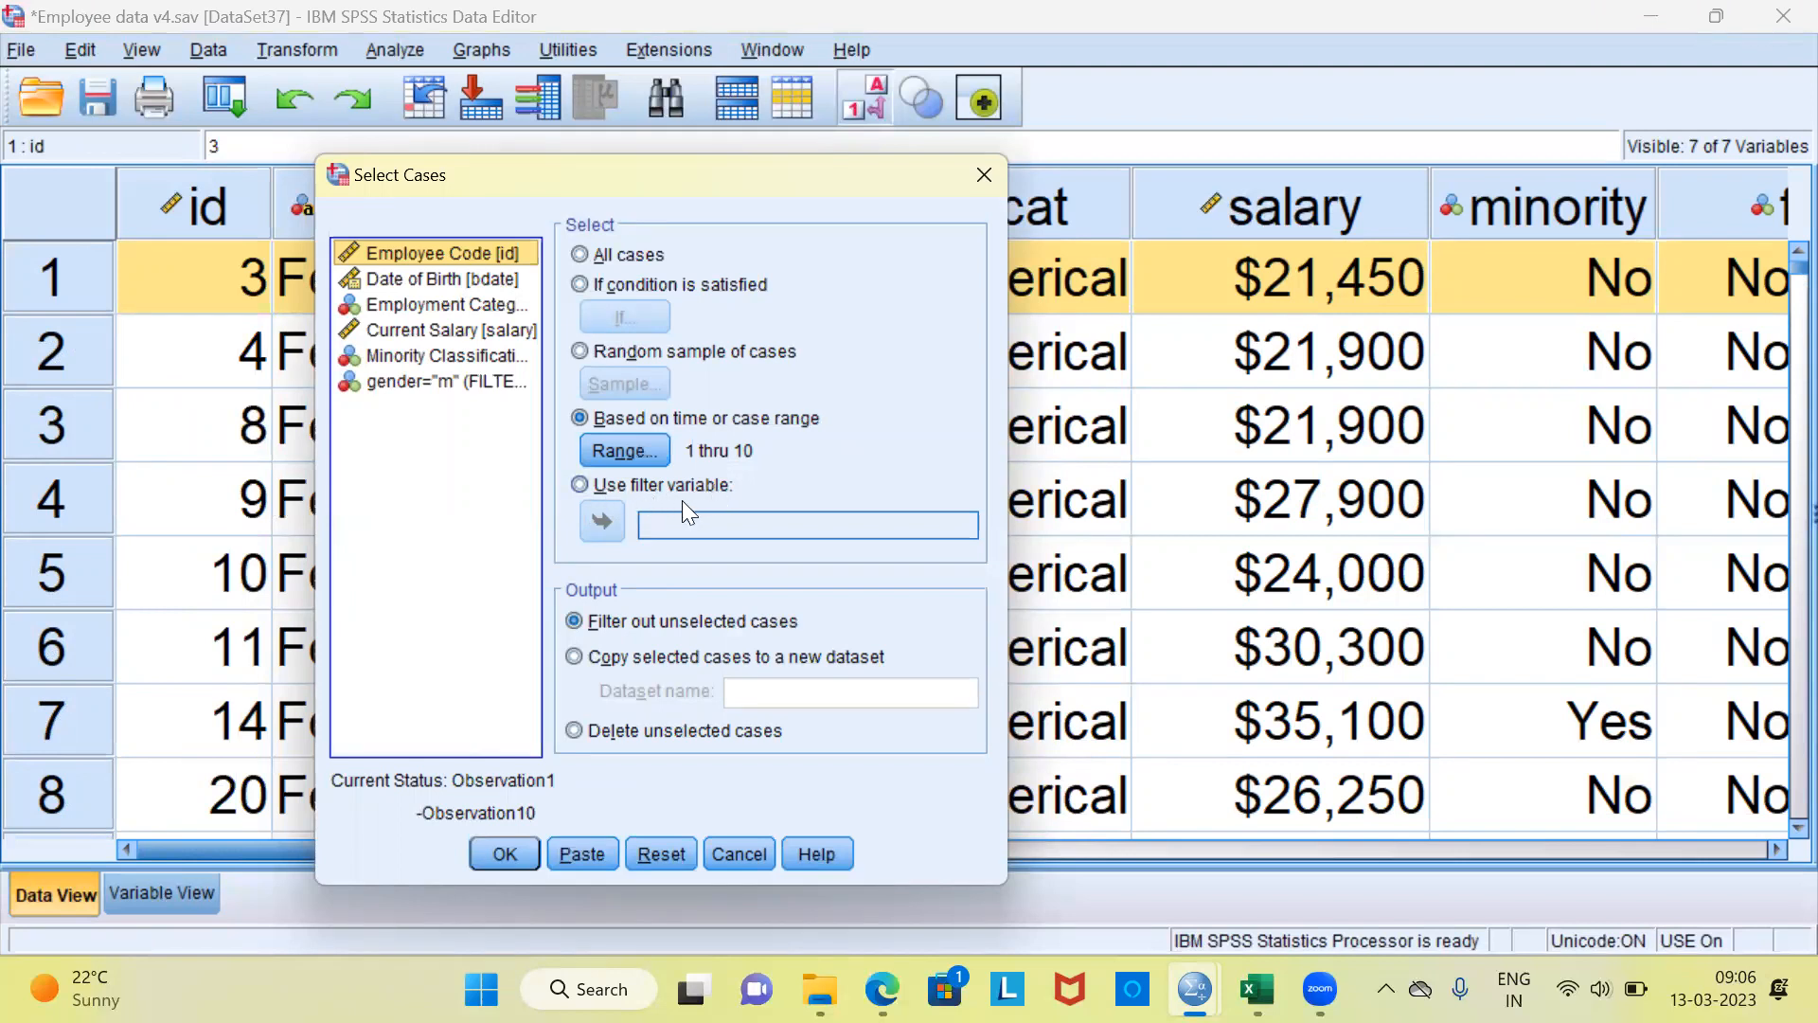
{"action": "left_click", "coordinate": [661, 855]}
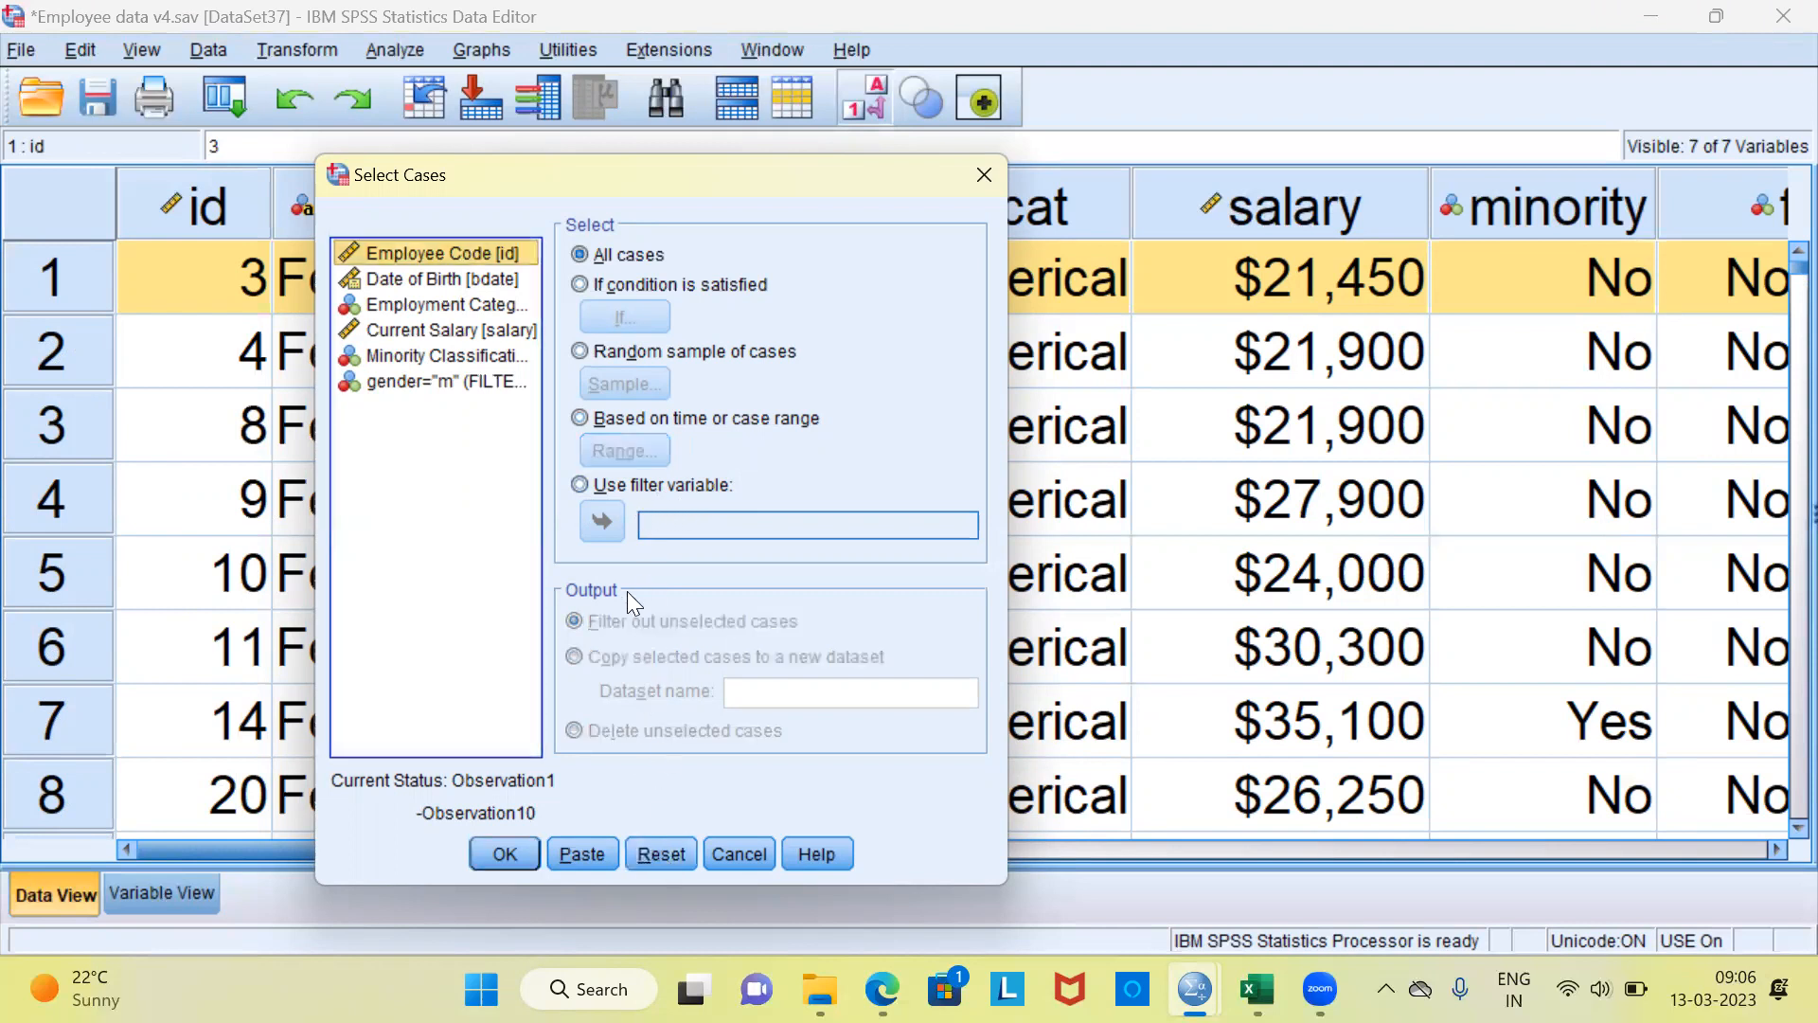
- Choose selection by filter variable and assign Minority Classification [minority] as the filter variable
{"action": "left_click", "coordinate": [595, 485]}
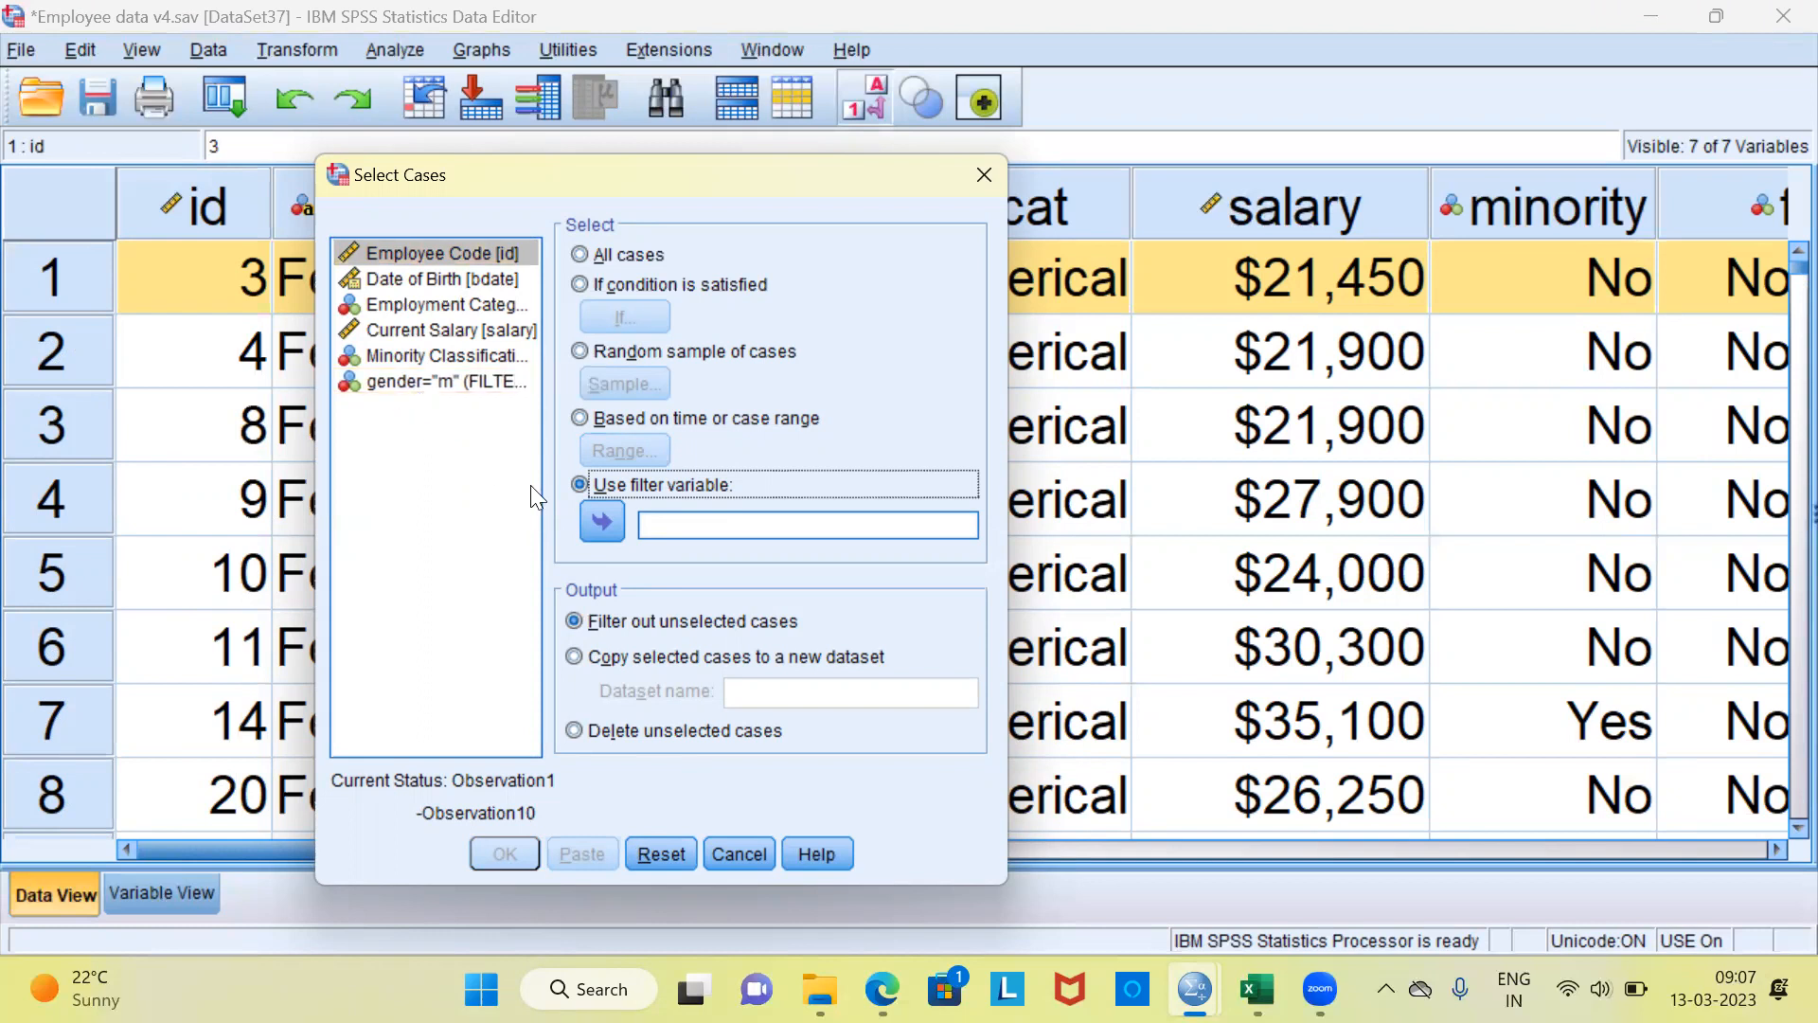
{"action": "left_click", "coordinate": [432, 361]}
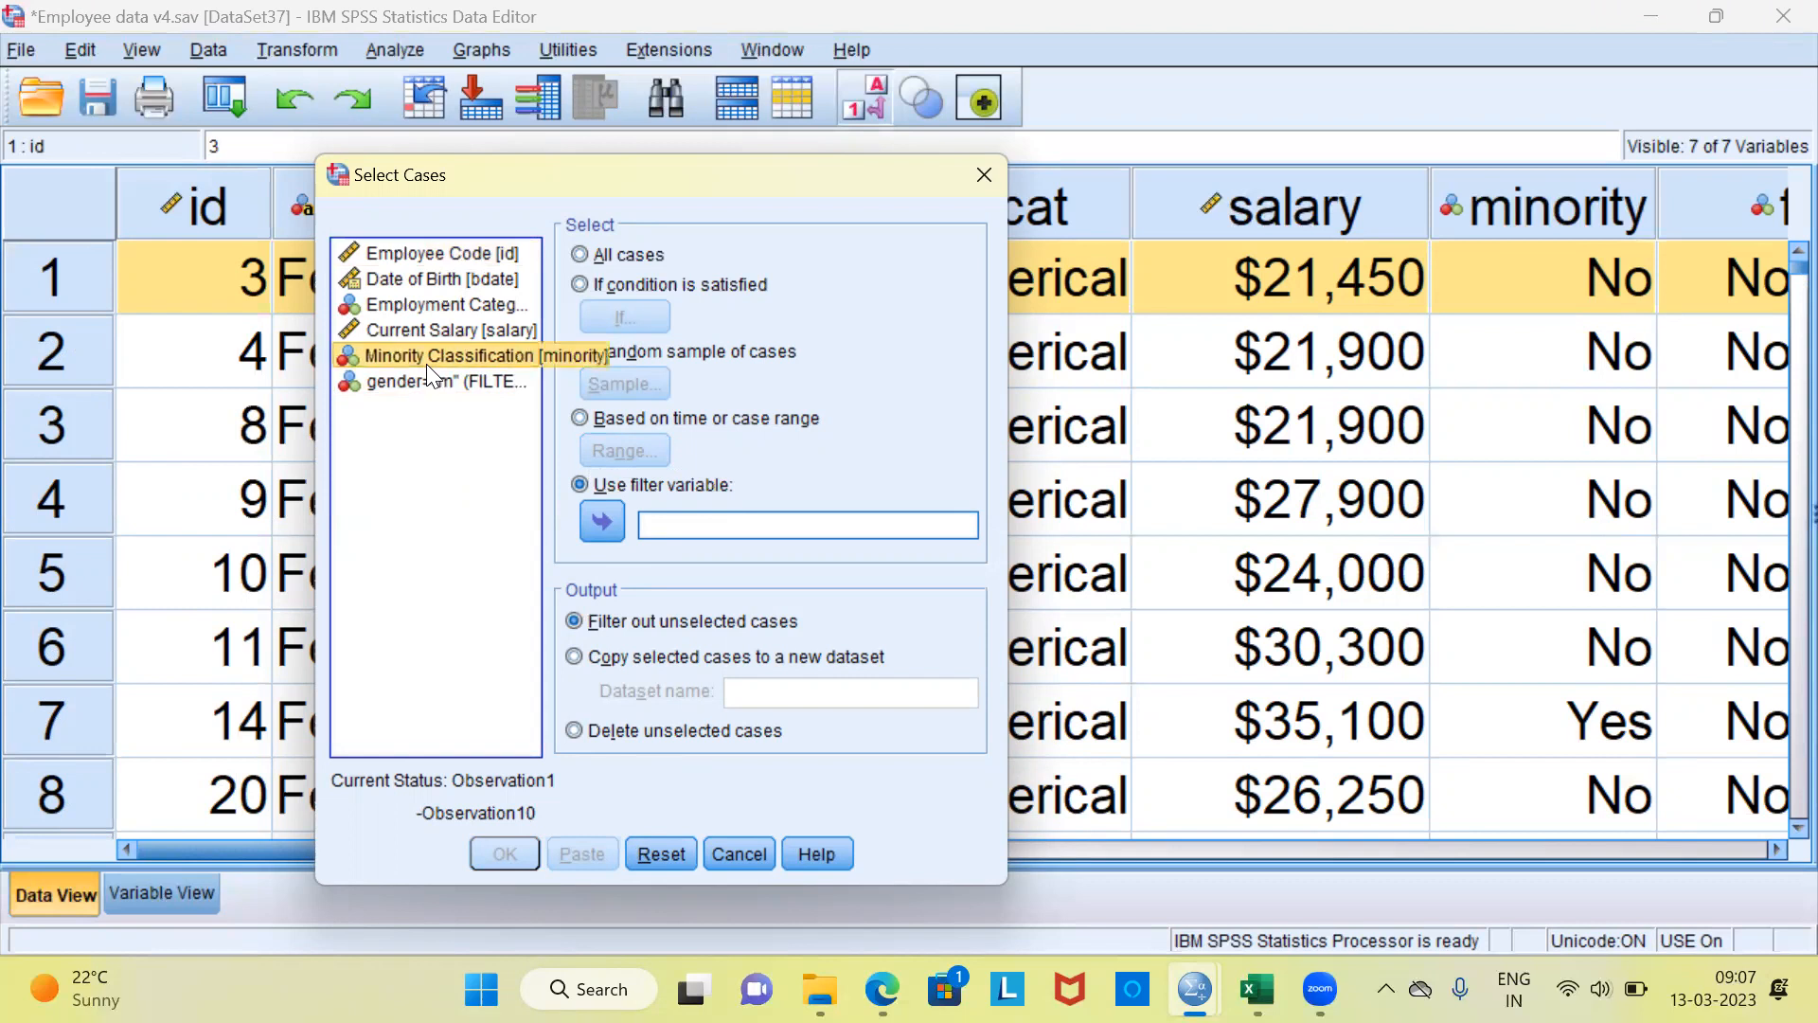
{"action": "left_click", "coordinate": [608, 533]}
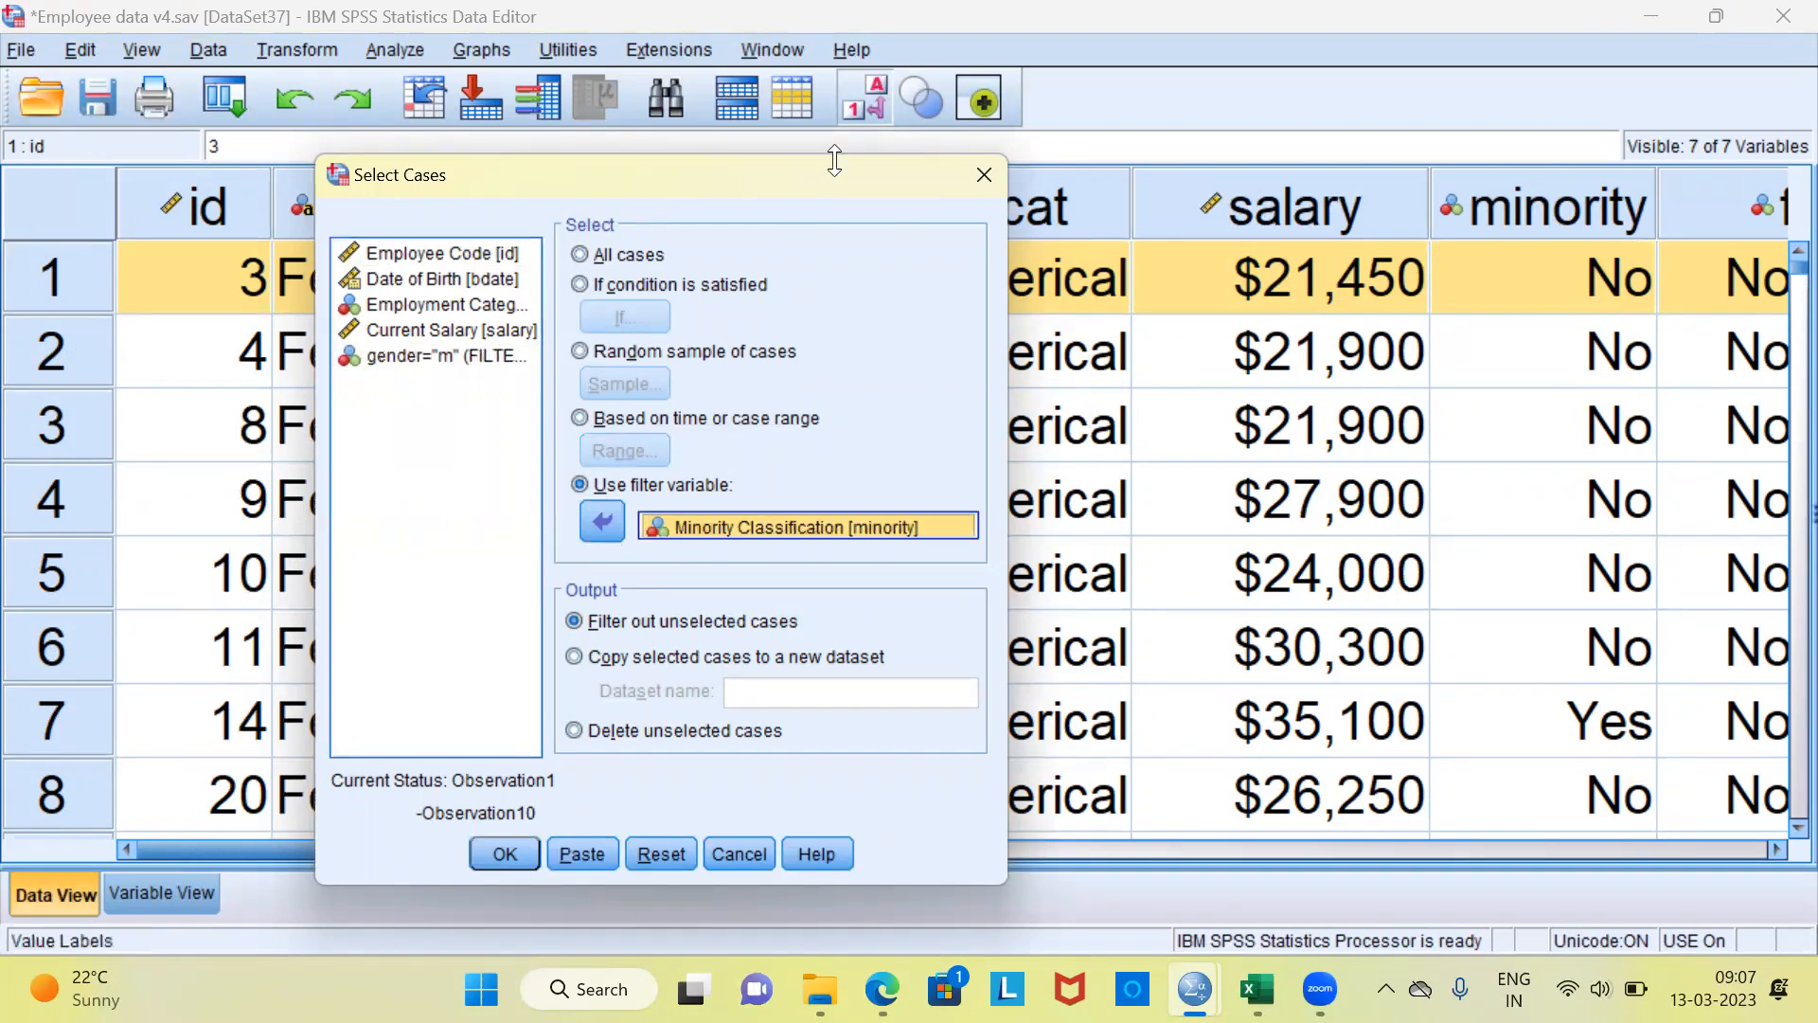
- Switch the data display from value labels to codes and run the selection, filtering out unselected cases
{"action": "left_click", "coordinate": [862, 98]}
{"action": "left_click", "coordinate": [863, 98]}
{"action": "left_click", "coordinate": [863, 98]}
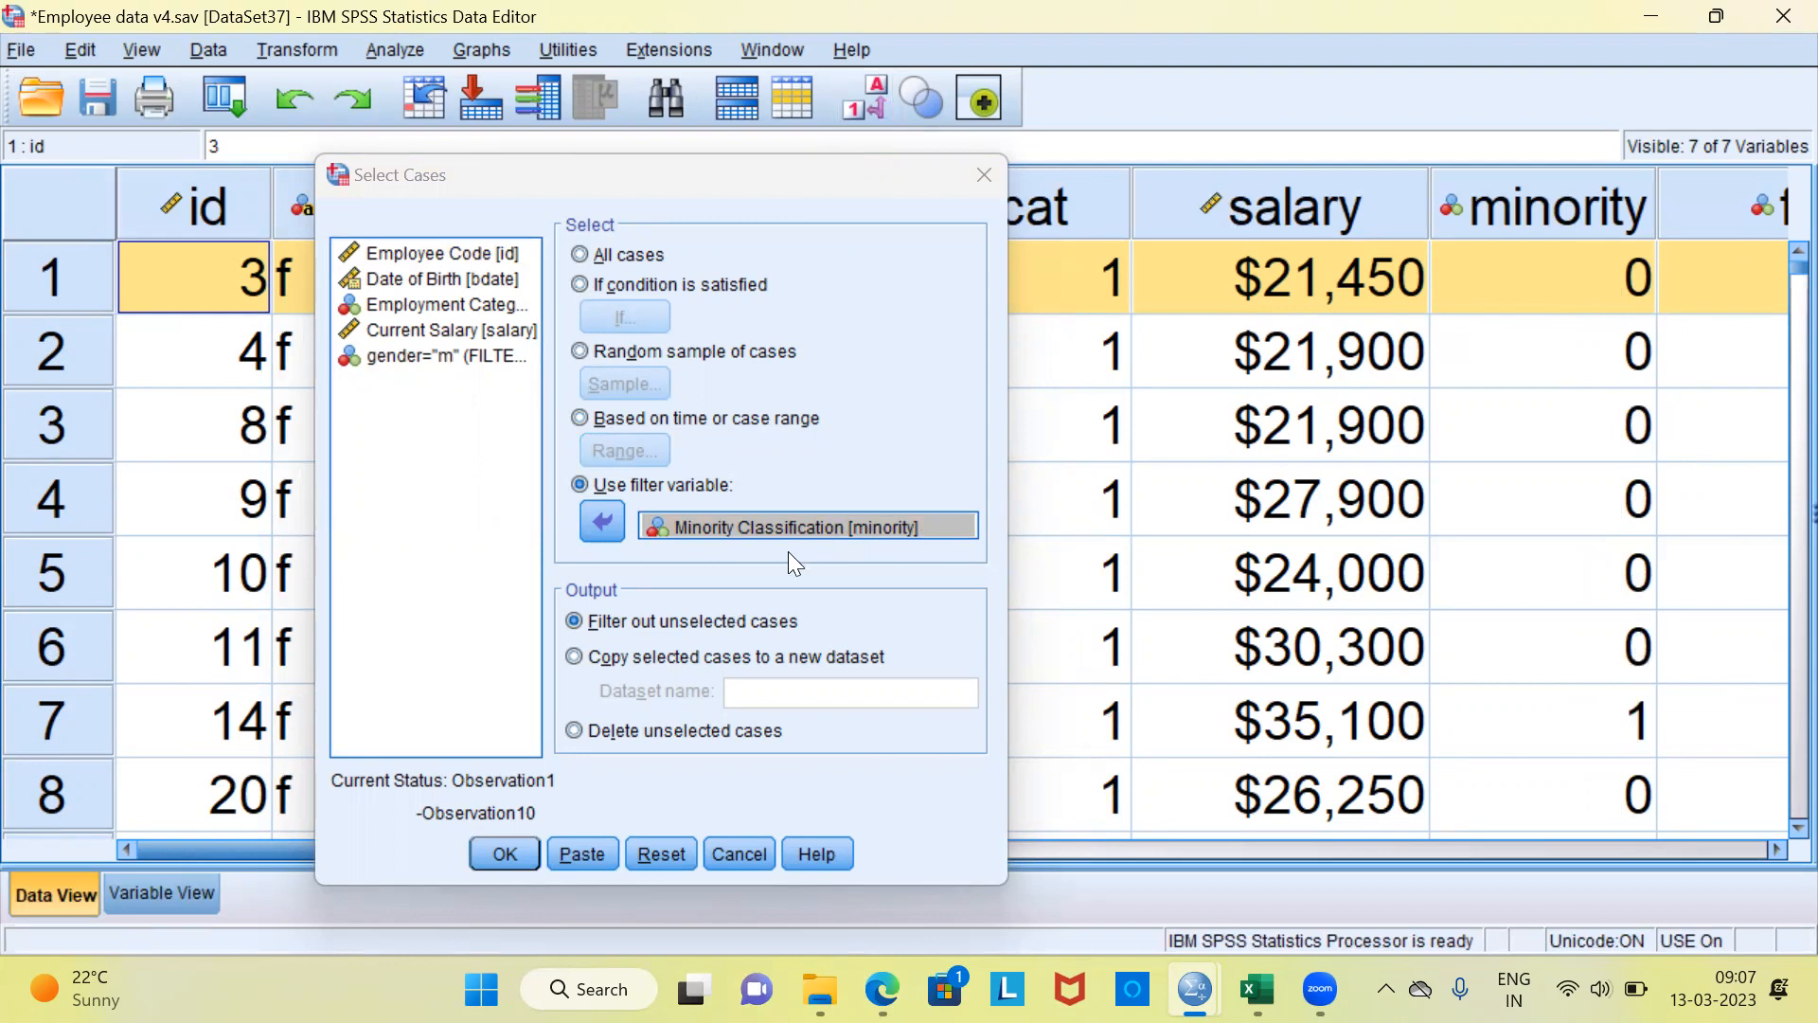
{"action": "left_click", "coordinate": [505, 854]}
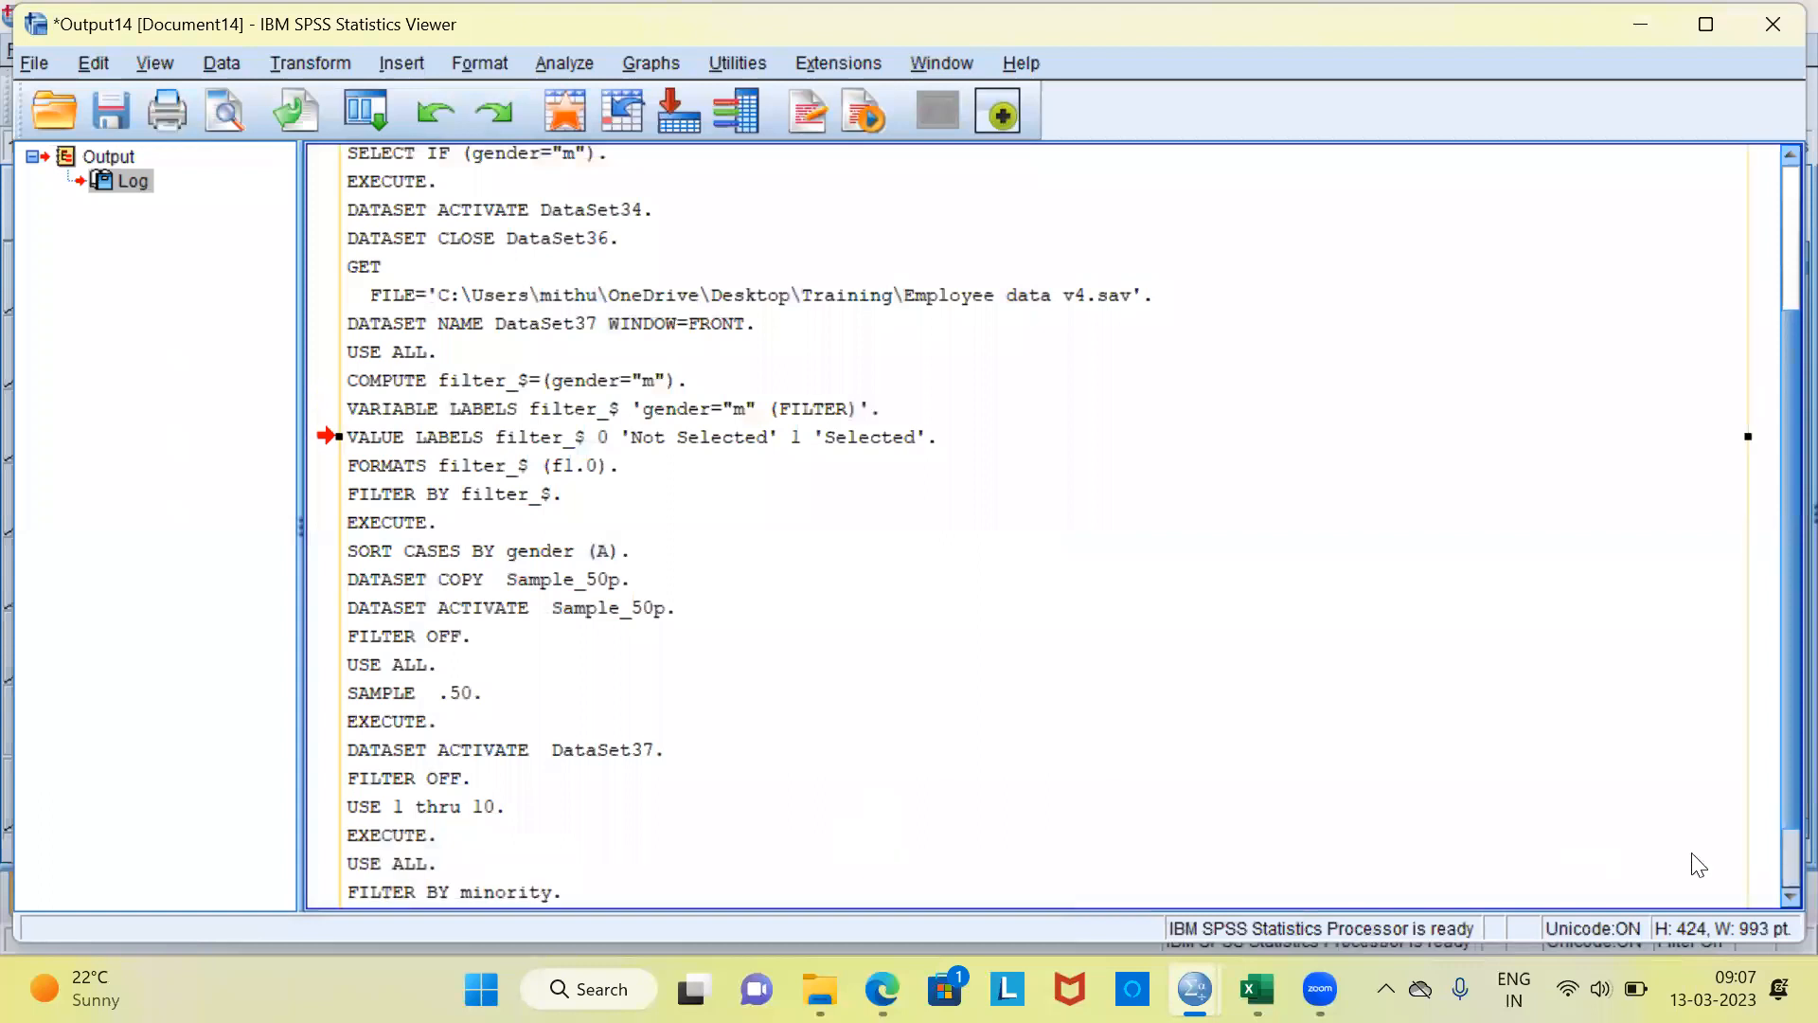
- Examine the filter commands at the end of the output log and return to the Employee data v4.sav dataset
{"action": "scroll", "coordinate": [1778, 810], "scroll_direction": "down", "scroll_amount": 1}
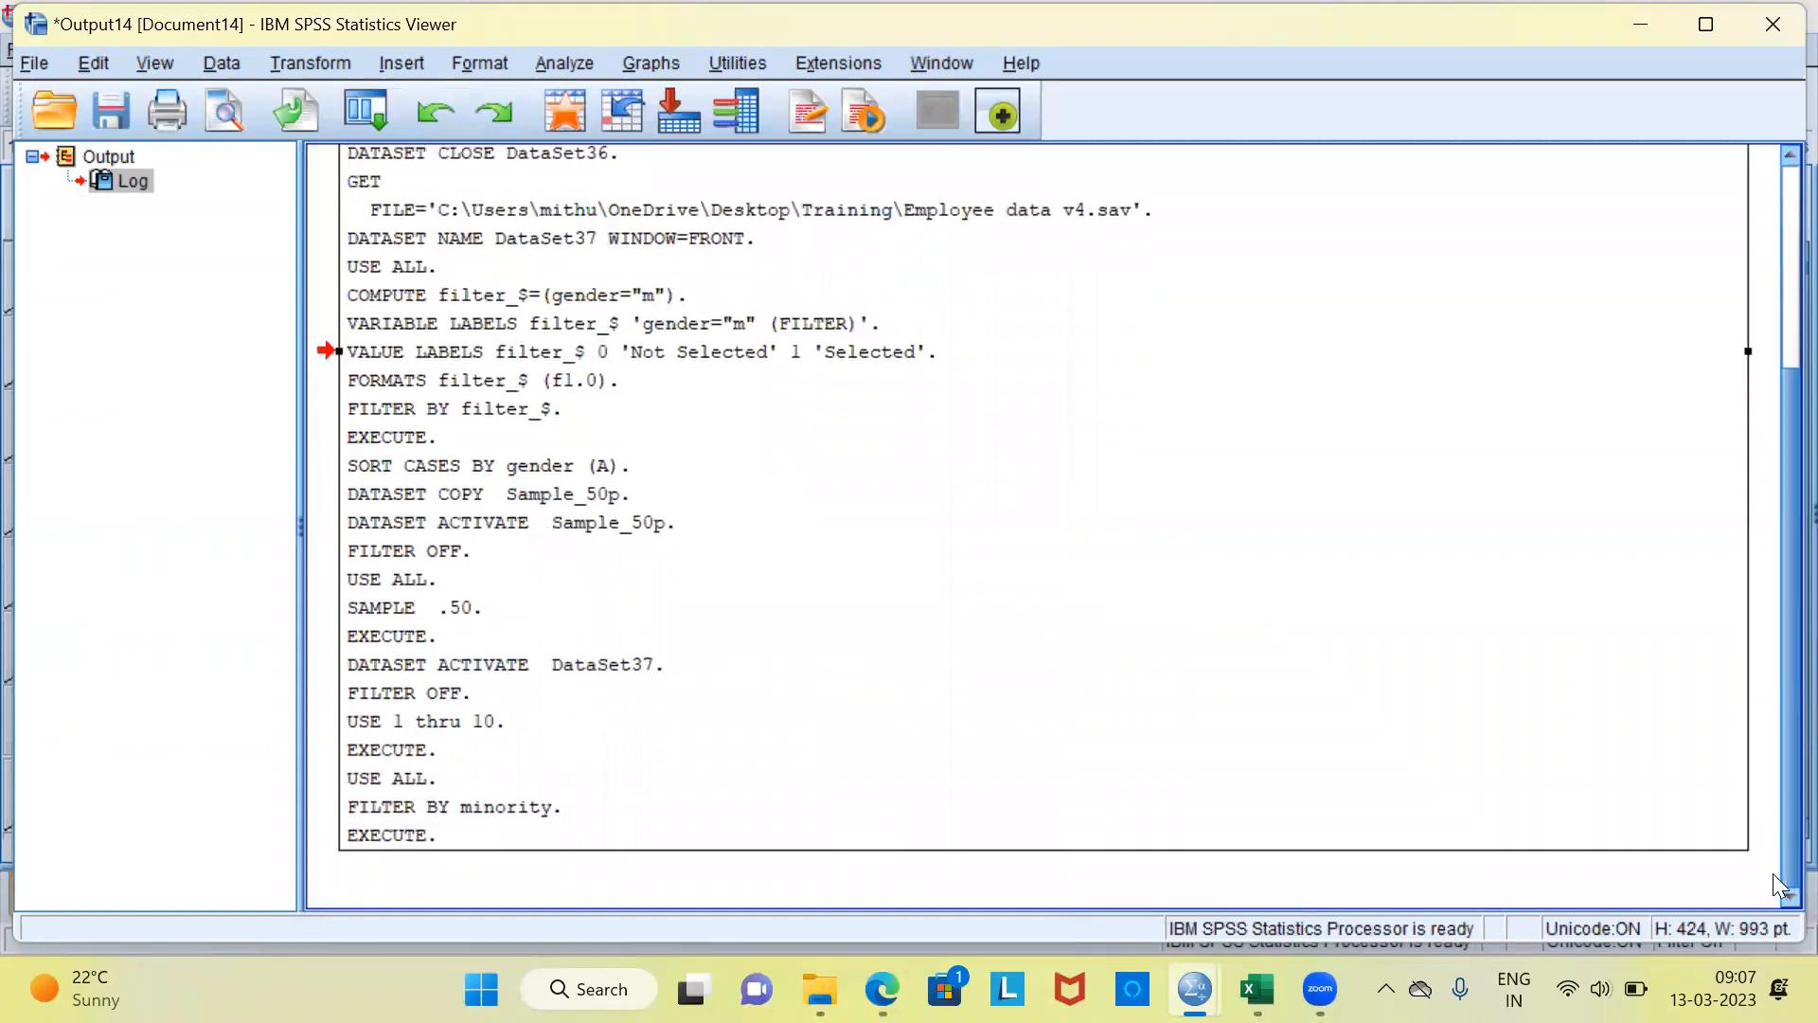
{"action": "mouse_move", "coordinate": [1195, 989]}
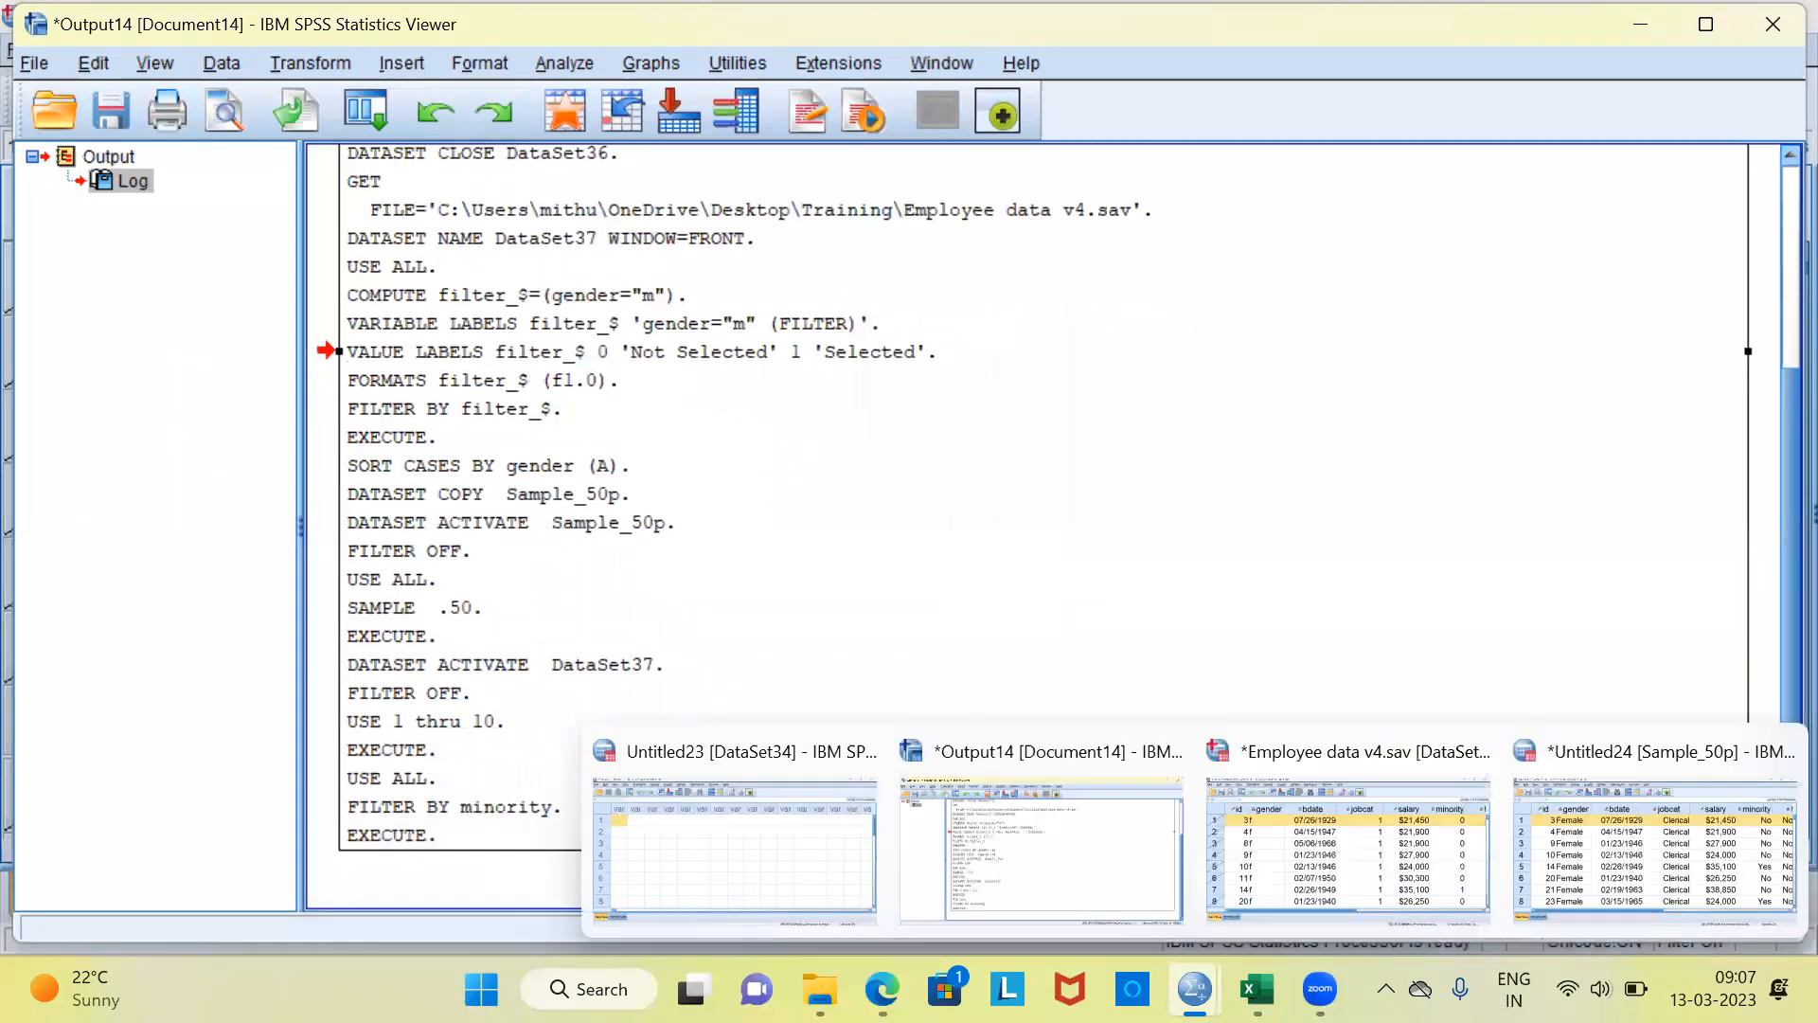
{"action": "left_click", "coordinate": [1285, 856]}
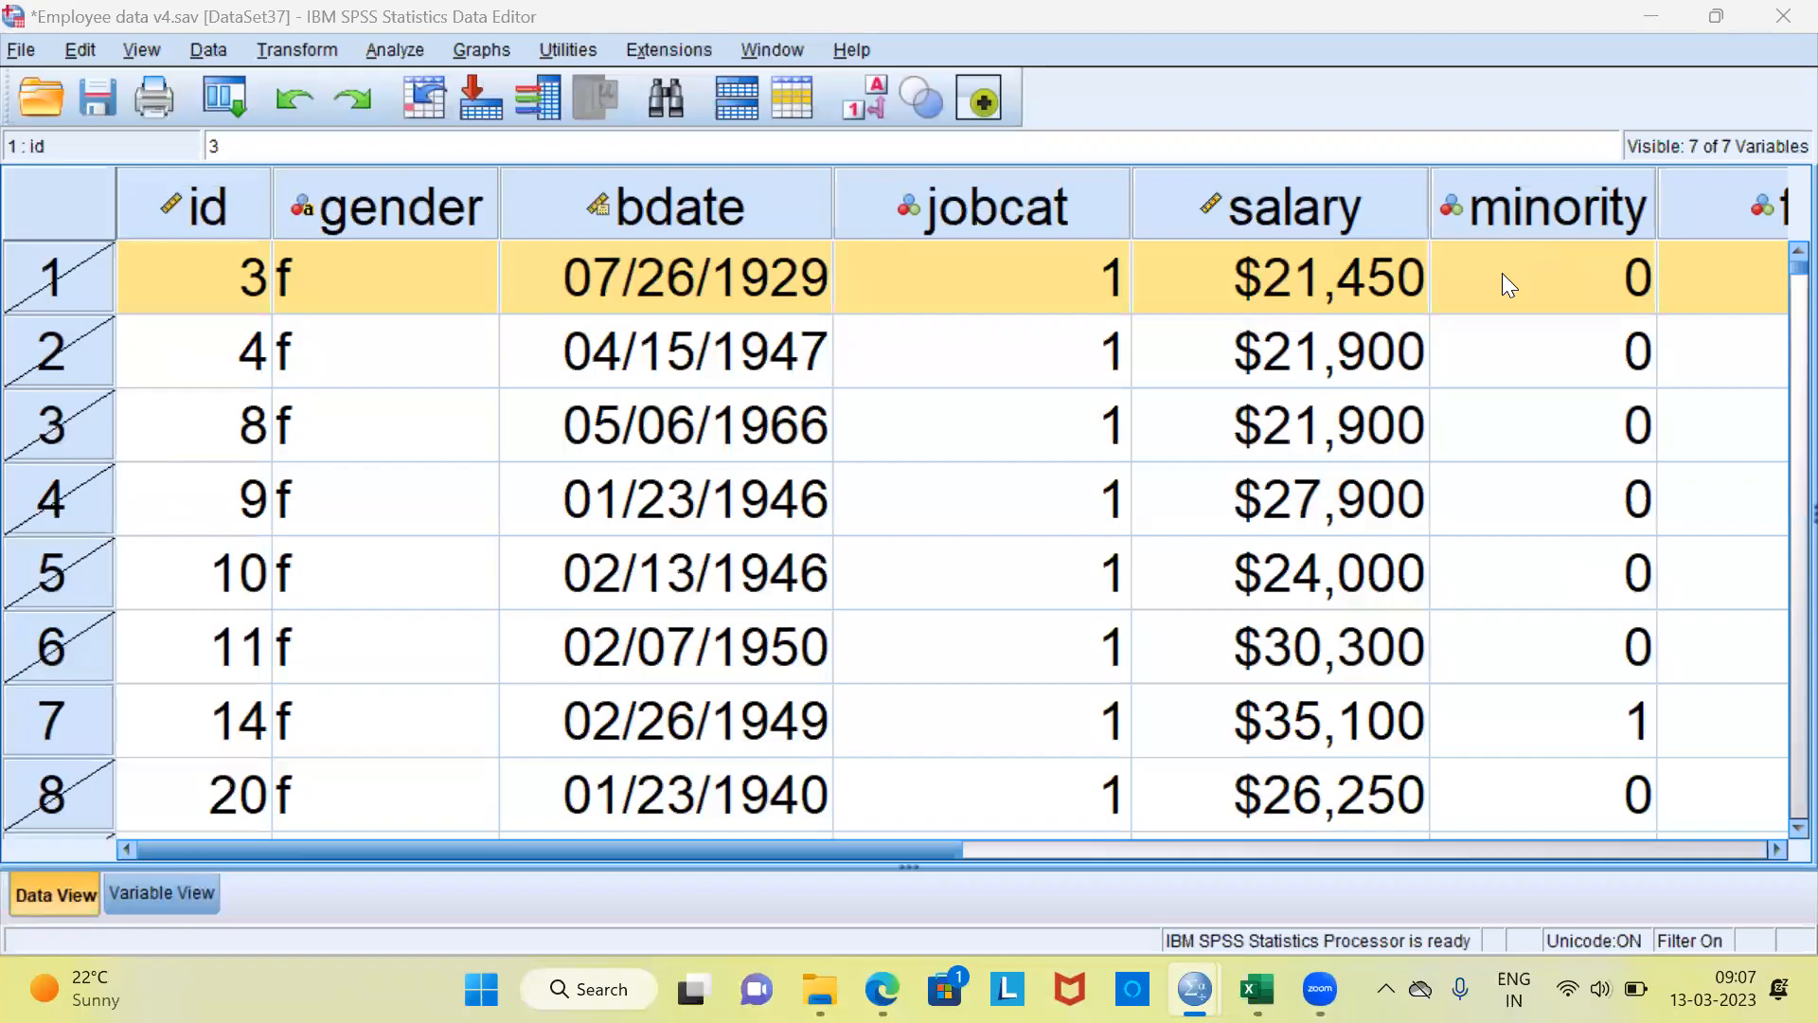
- Compare the minority codes of the first dozen cases with which rows are filtered out, including case 7
{"action": "left_click", "coordinate": [1528, 219]}
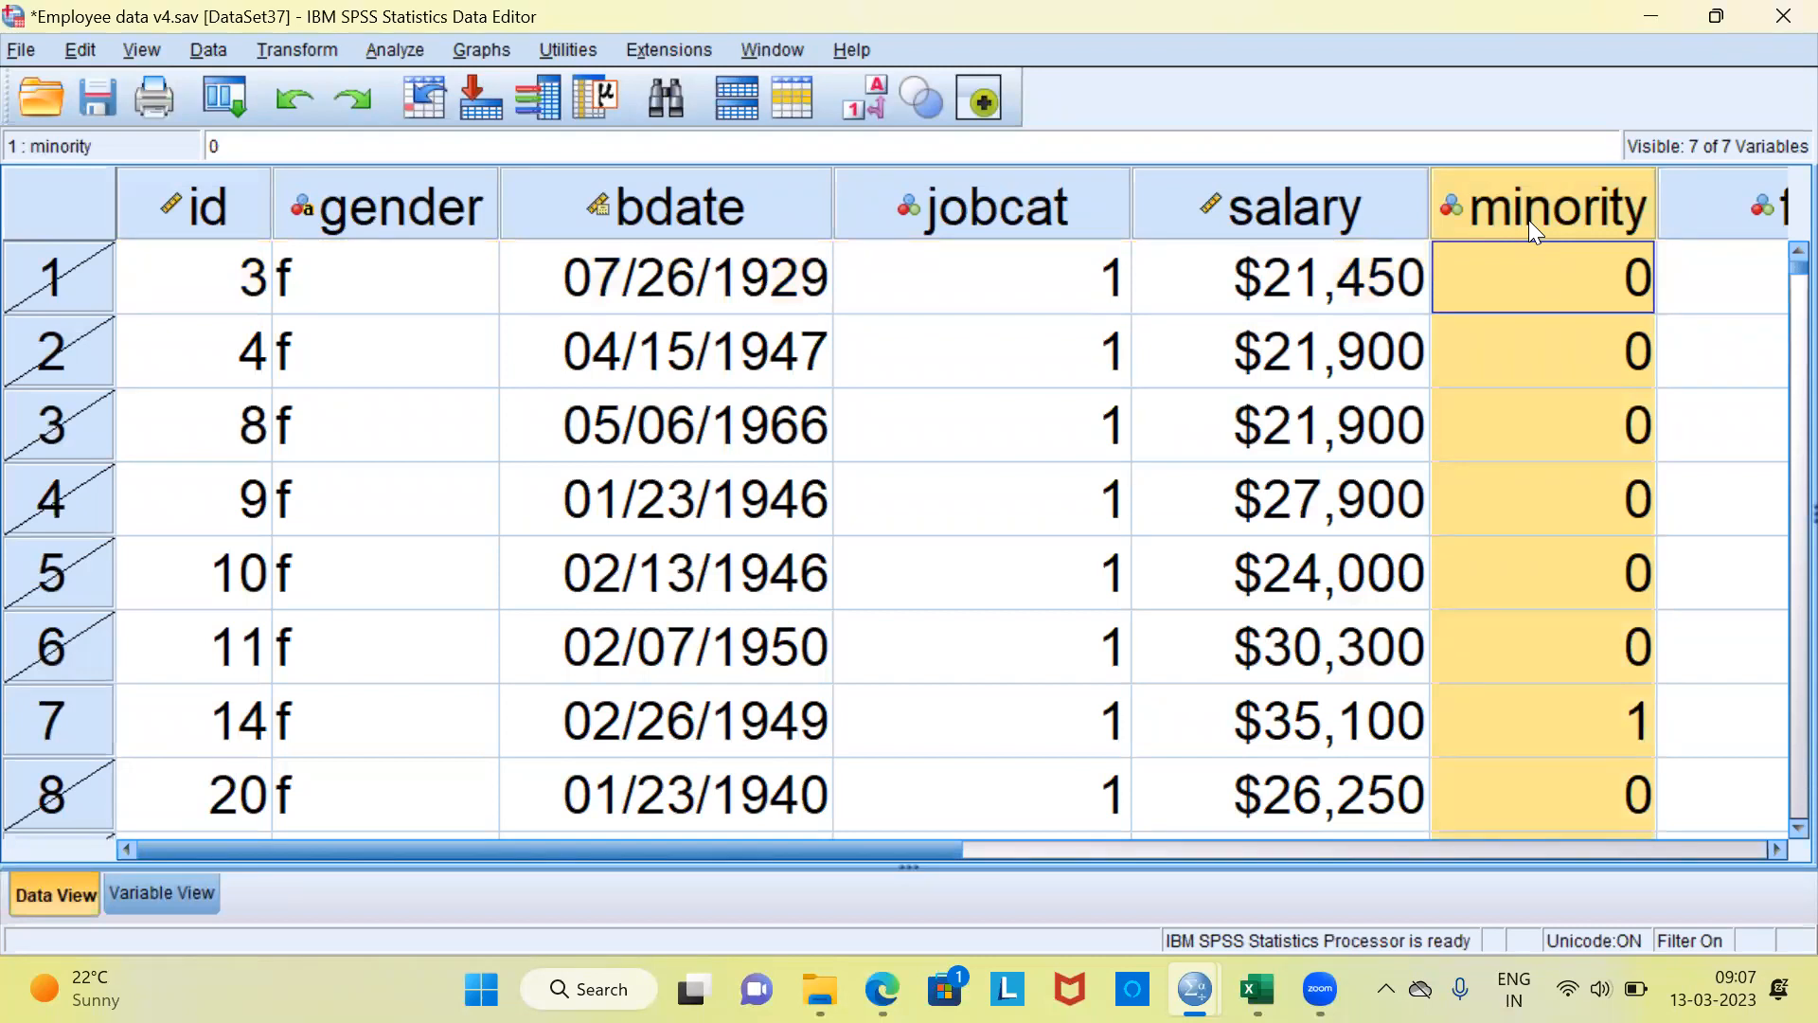
{"action": "left_click", "coordinate": [1534, 265]}
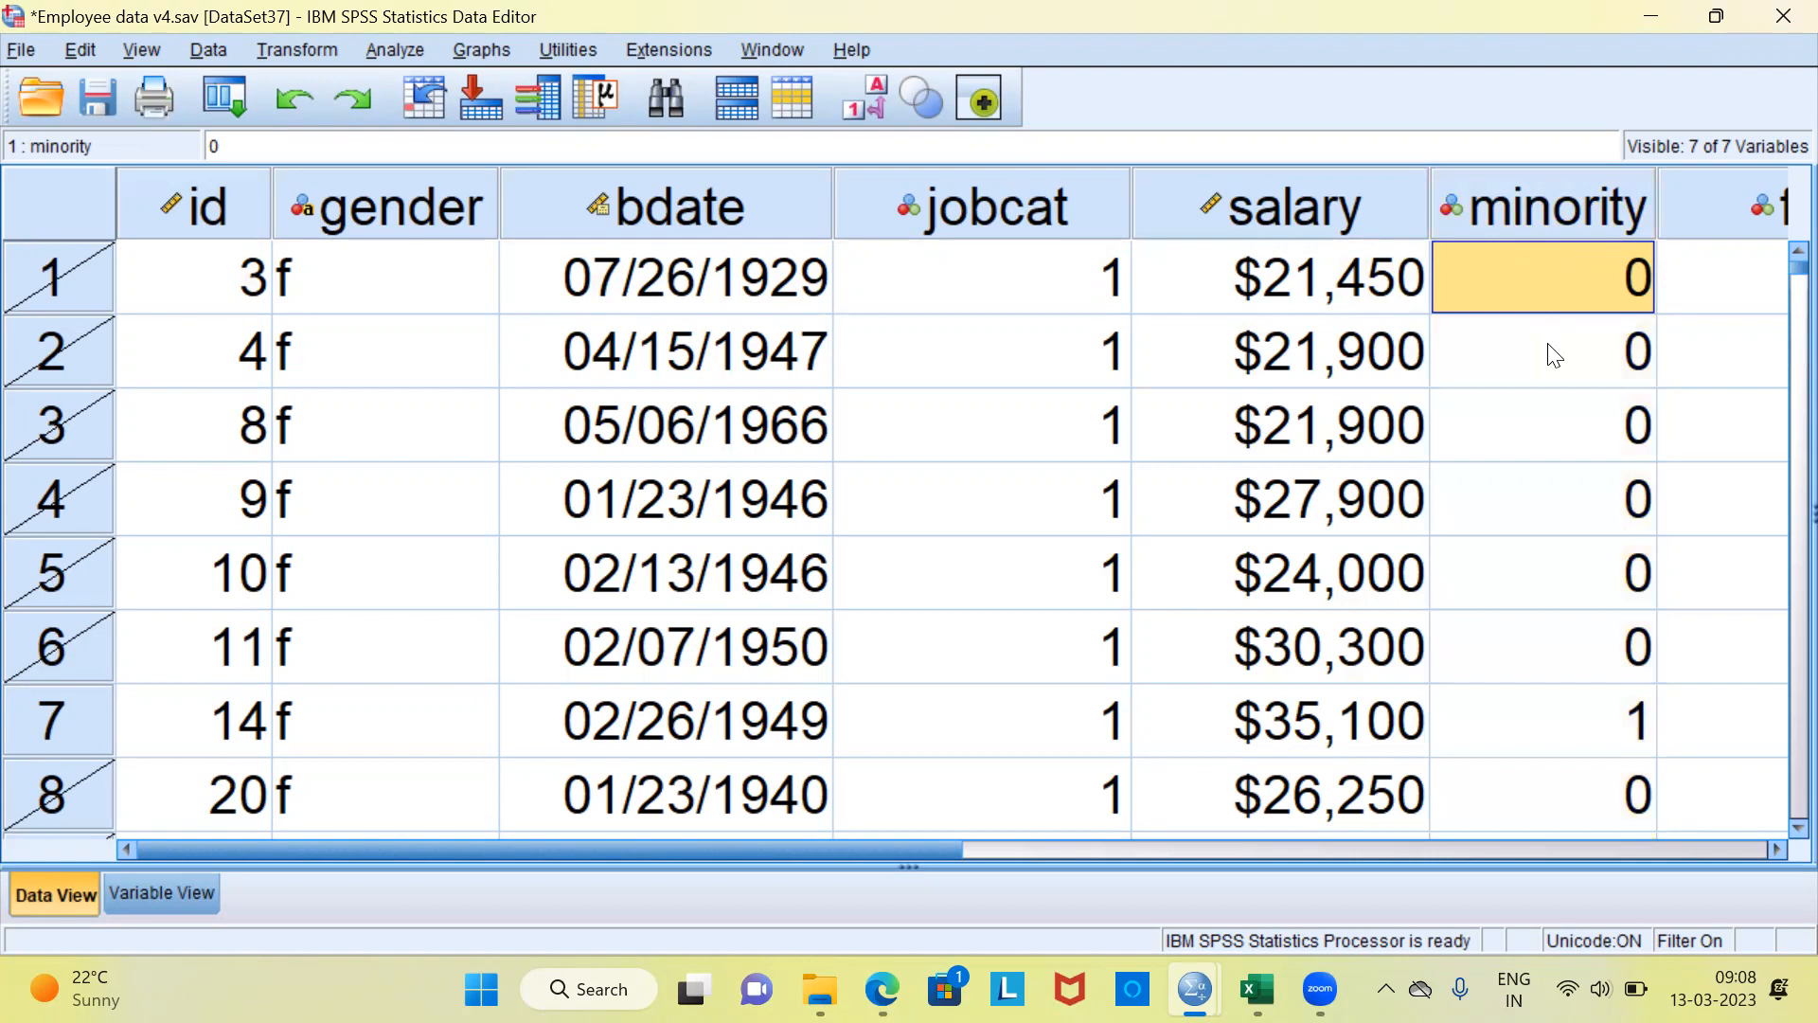
{"action": "left_click", "coordinate": [1549, 351]}
{"action": "left_click", "coordinate": [1557, 294]}
{"action": "key", "text": "shift+Down"}
{"action": "key", "text": "shift+Down"}
{"action": "key", "text": "shift+Down"}
{"action": "key", "text": "shift+Down"}
{"action": "key", "text": "shift+Down"}
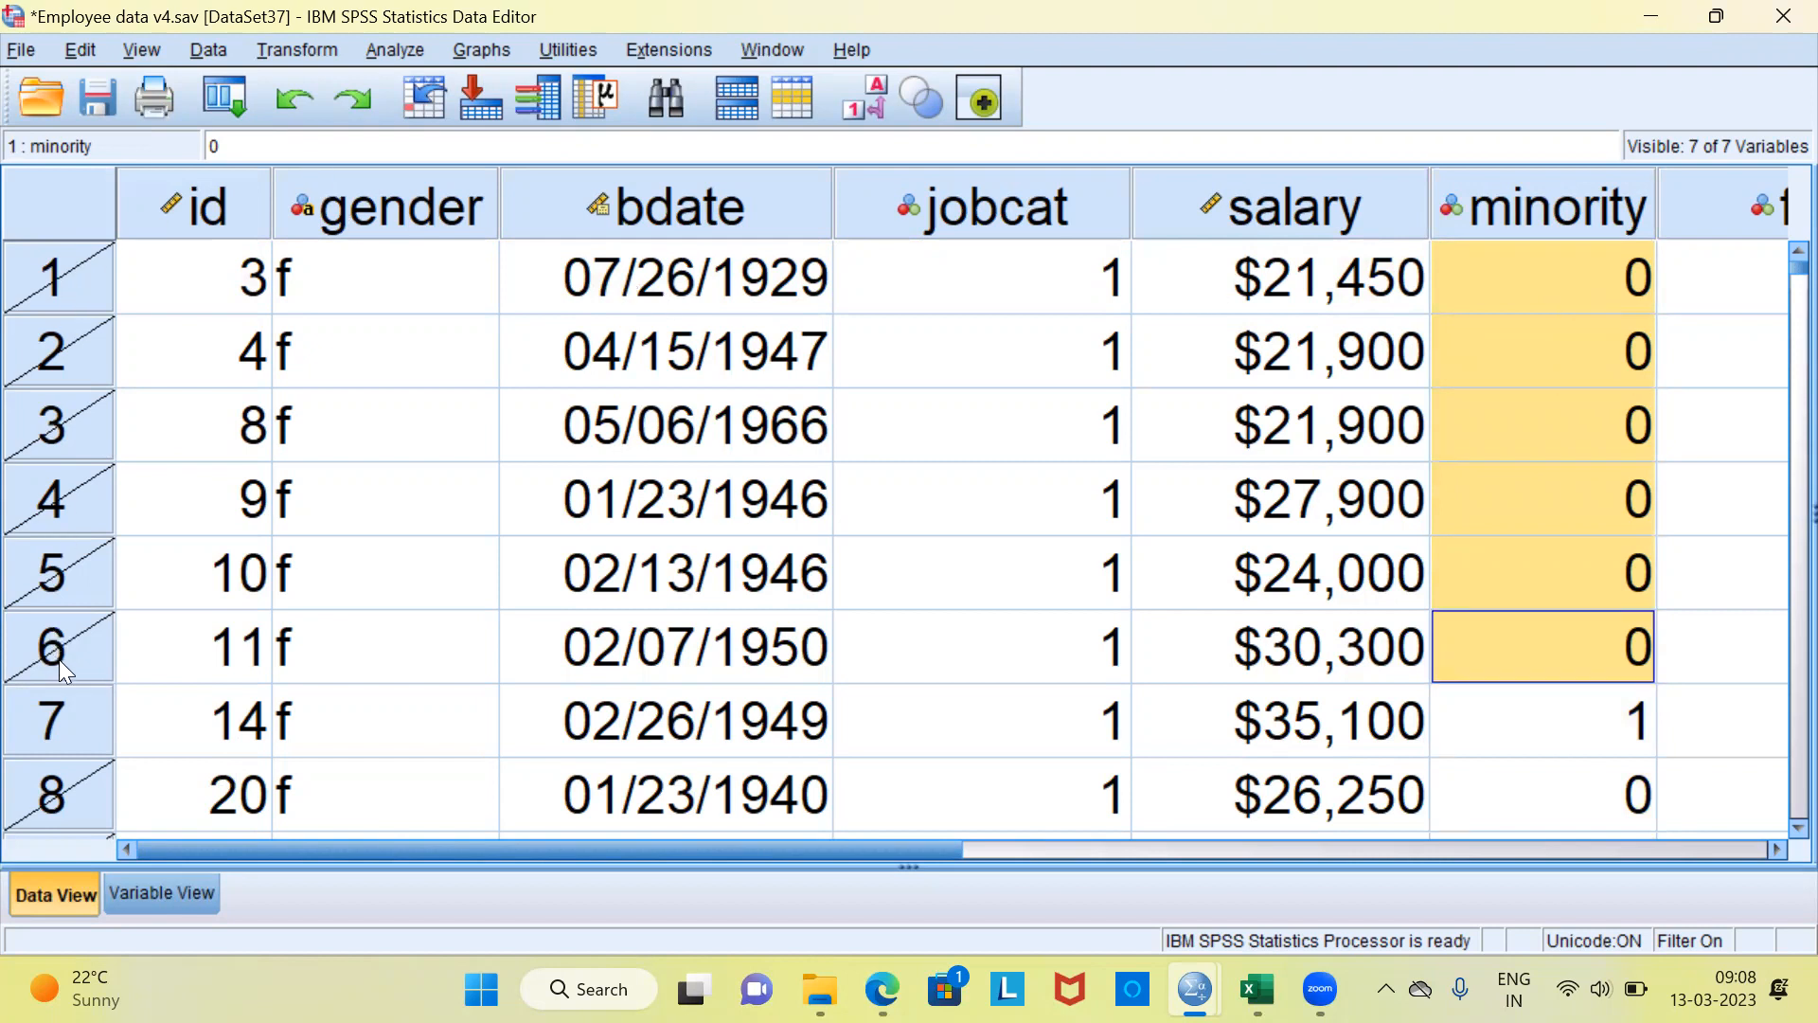
{"action": "left_click", "coordinate": [64, 718]}
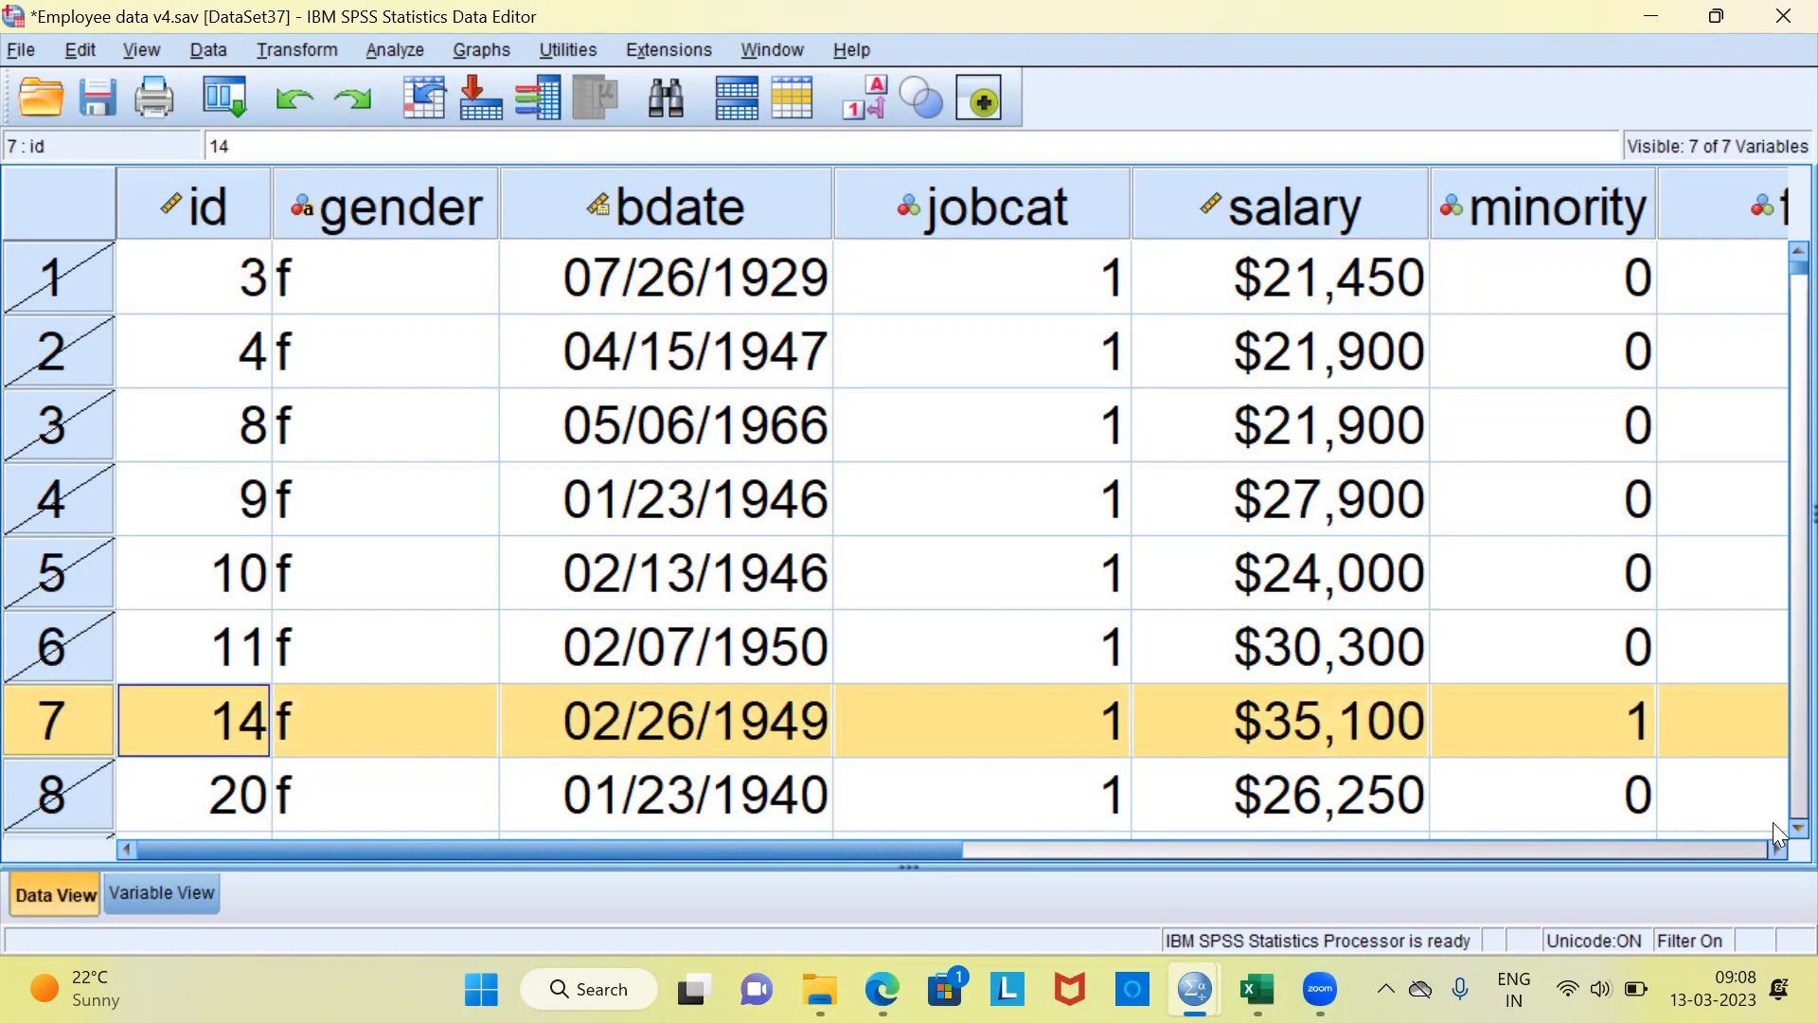
{"action": "scroll", "coordinate": [1776, 835], "scroll_direction": "down", "scroll_amount": 4}
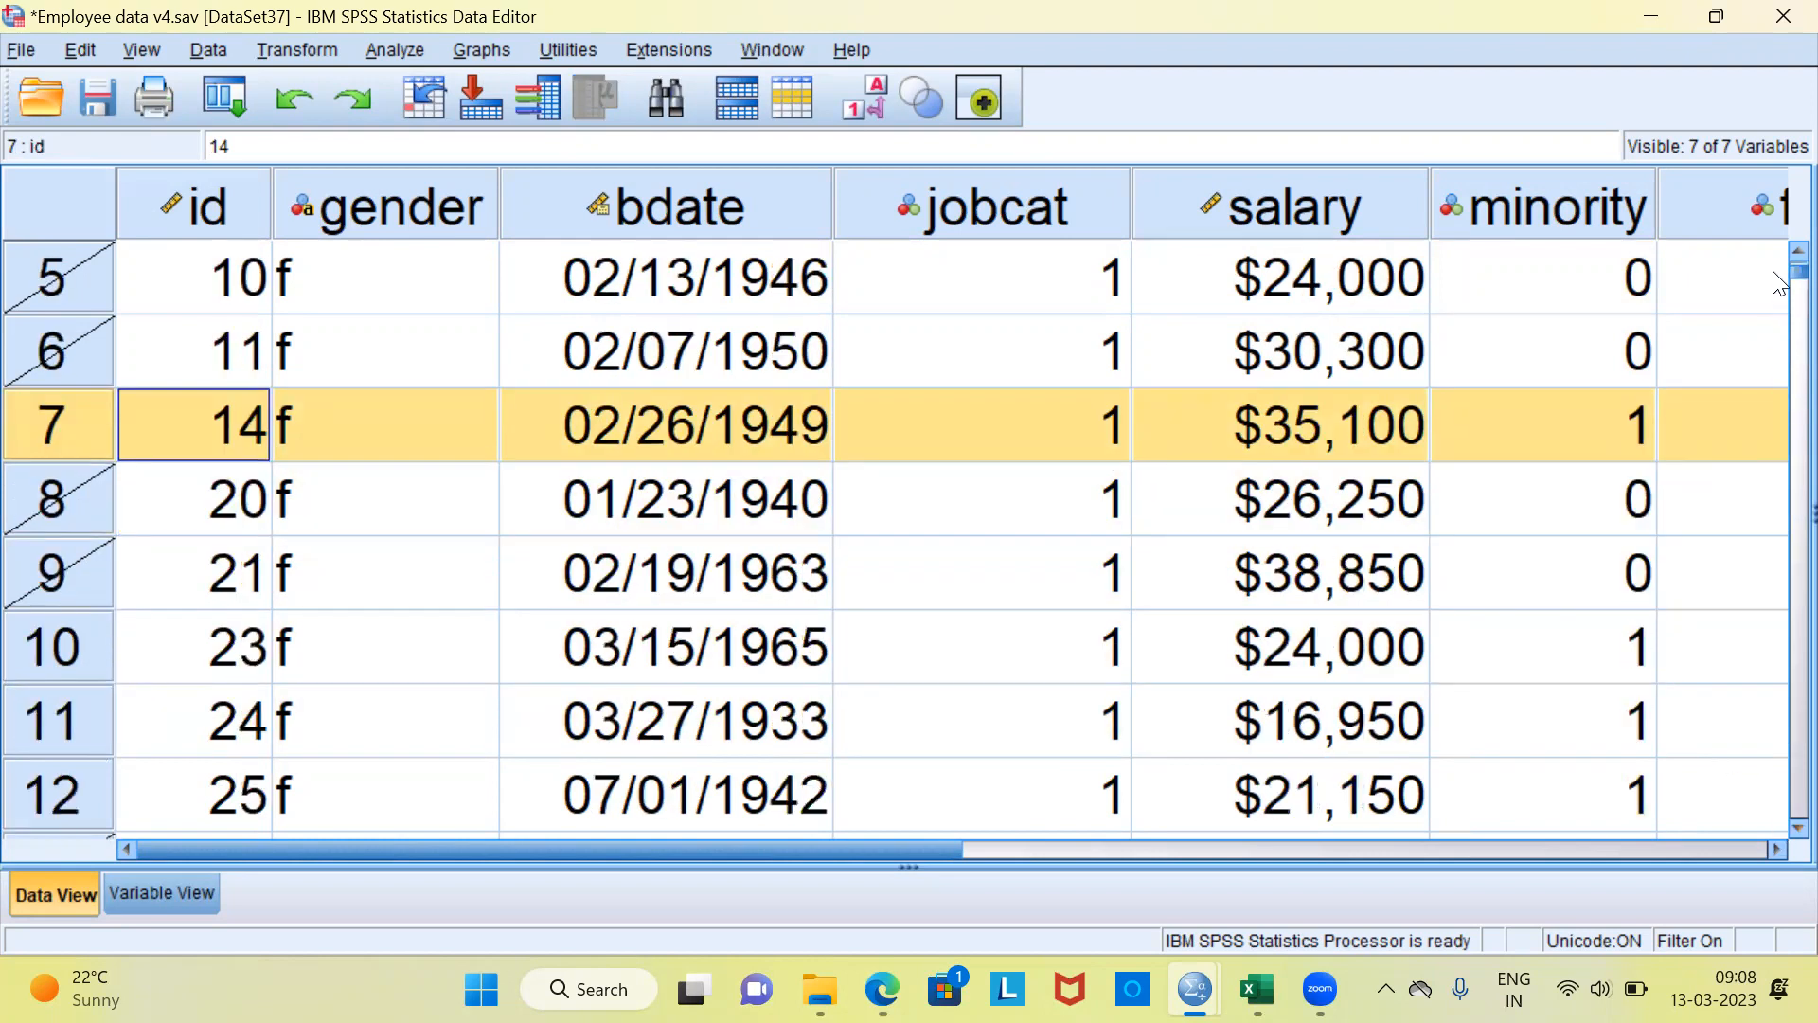
{"action": "scroll", "coordinate": [1778, 282], "scroll_direction": "up", "scroll_amount": 4}
- Sort the dataset by the minority variable in ascending order
{"action": "left_click", "coordinate": [1592, 225]}
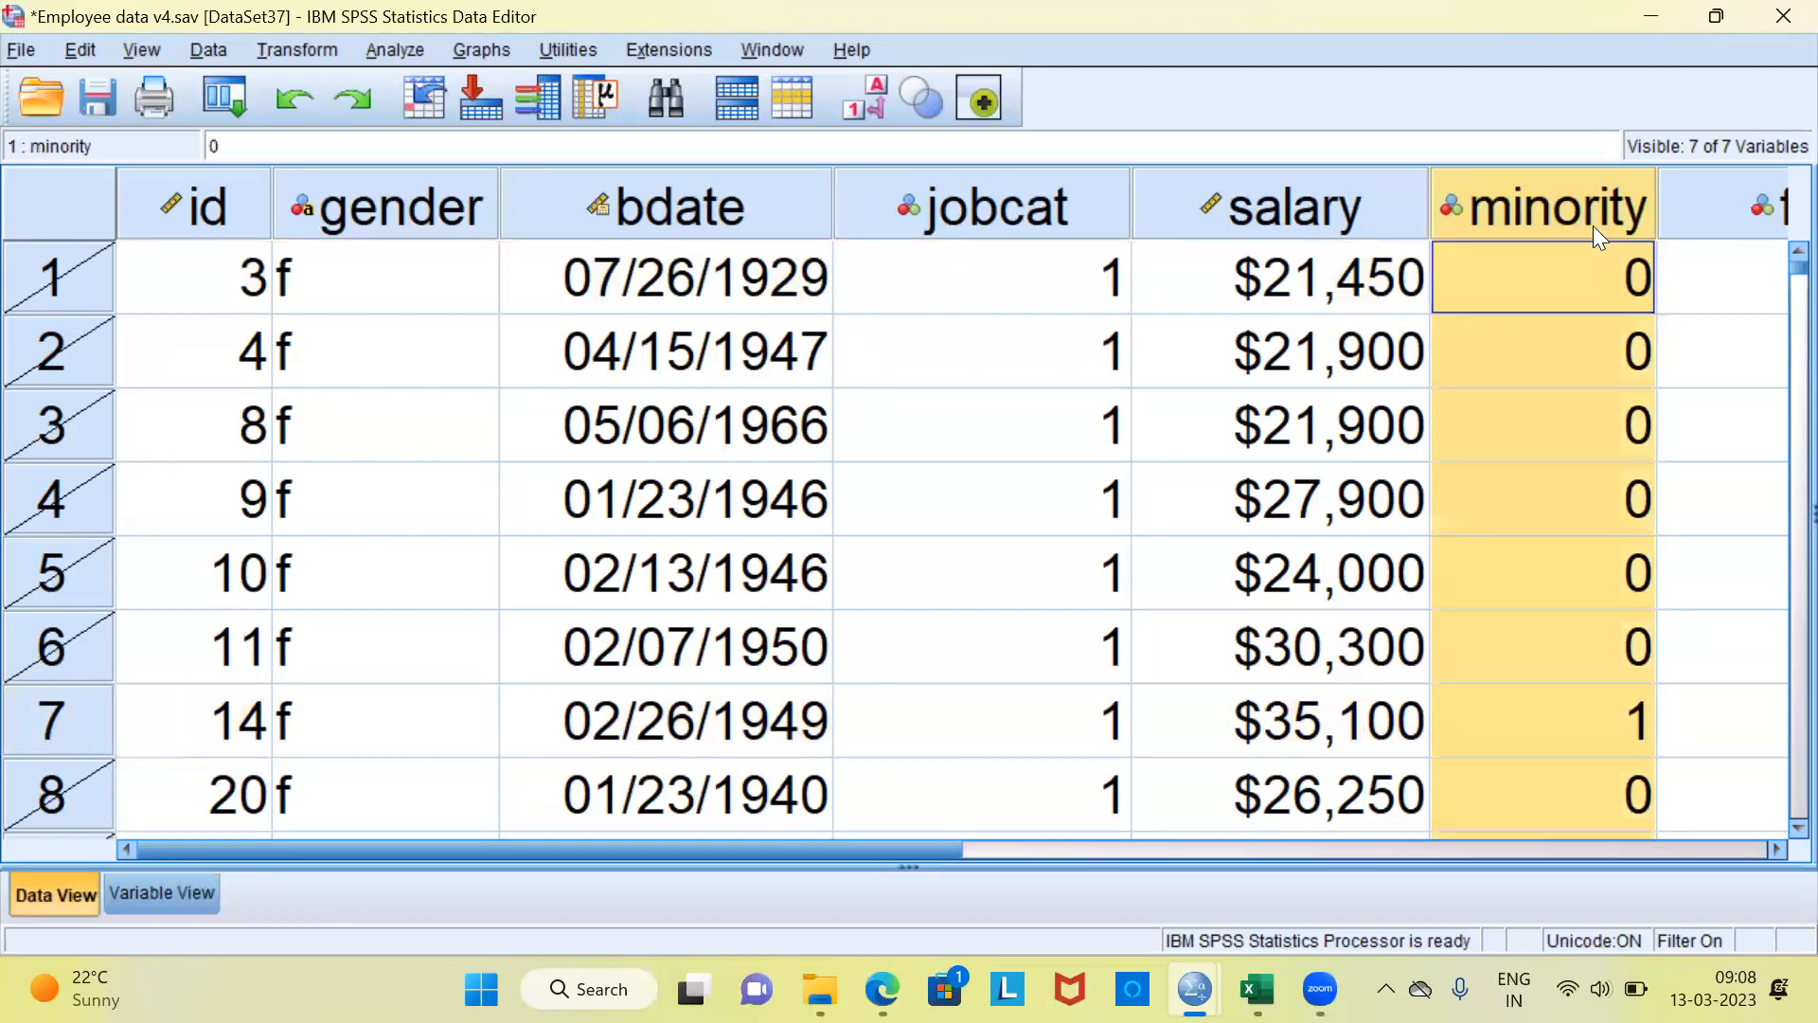
{"action": "right_click", "coordinate": [1593, 225]}
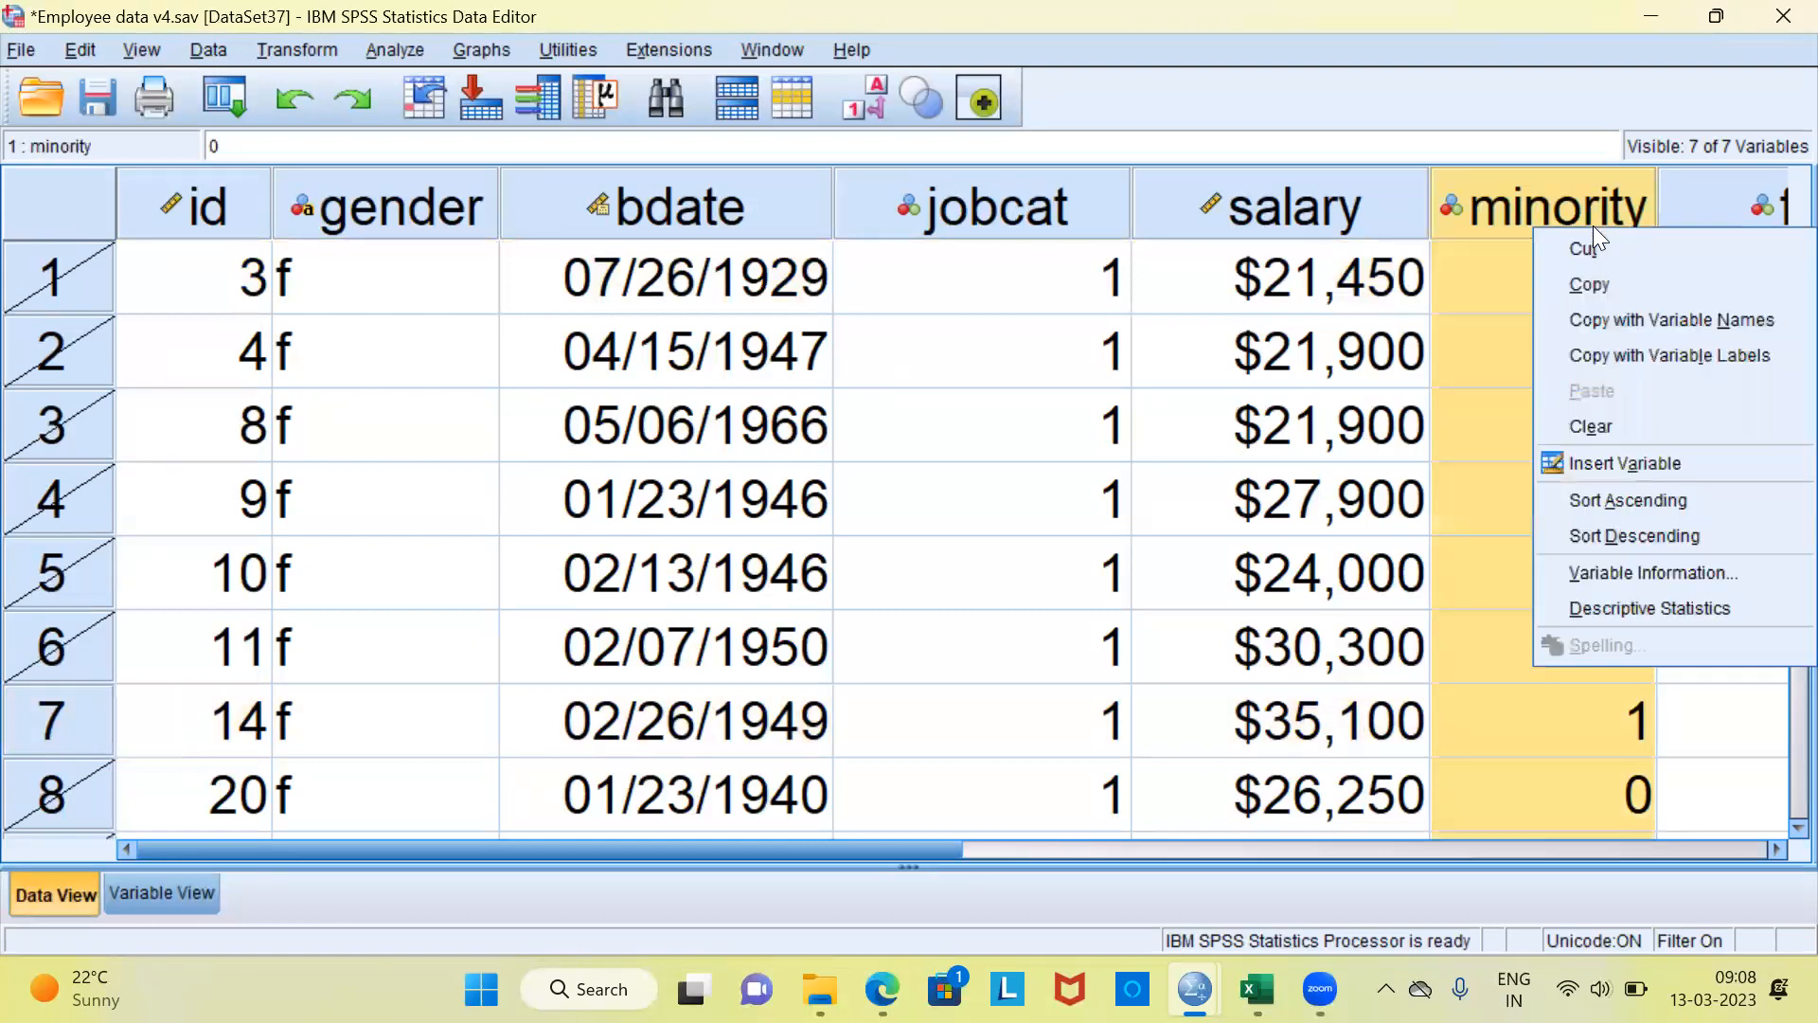
{"action": "left_click", "coordinate": [1638, 500]}
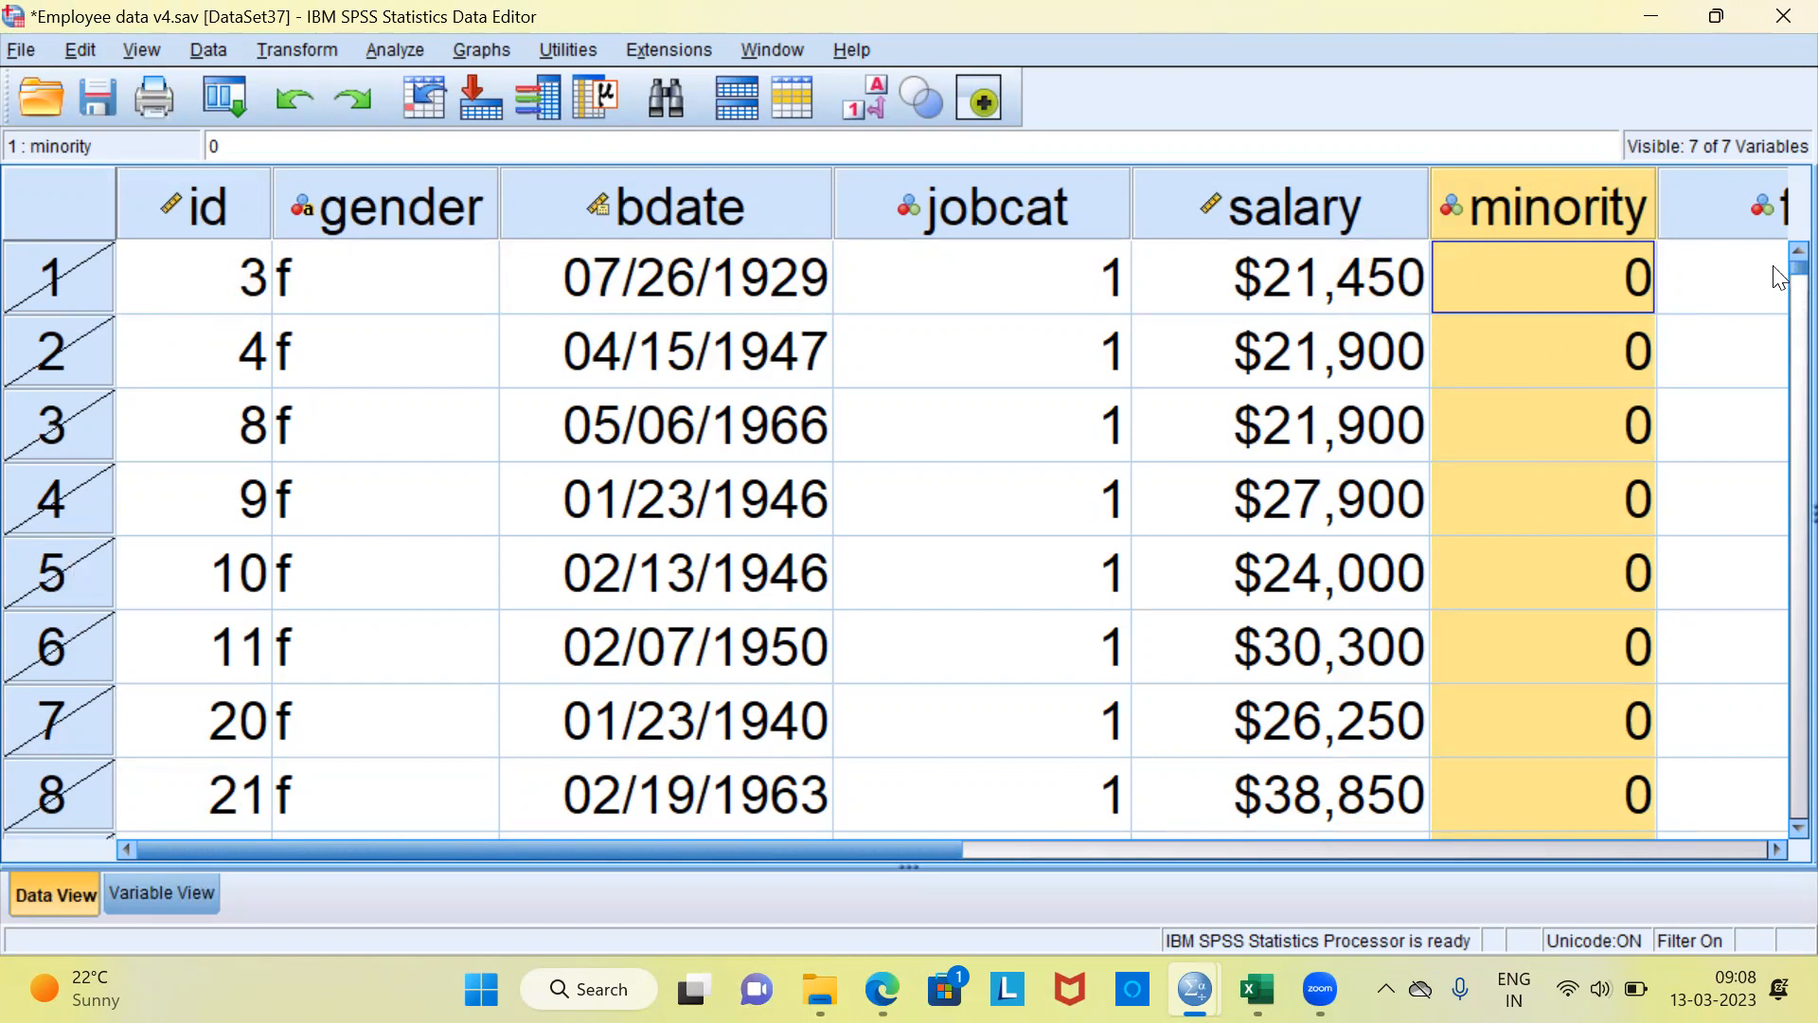
- Examine the sorted rows down to where the minority code changes, checking which are filtered out, and return to the first case
{"action": "scroll", "coordinate": [1778, 299], "scroll_direction": "down", "scroll_amount": 15}
{"action": "scroll", "coordinate": [1778, 344], "scroll_direction": "down", "scroll_amount": 20}
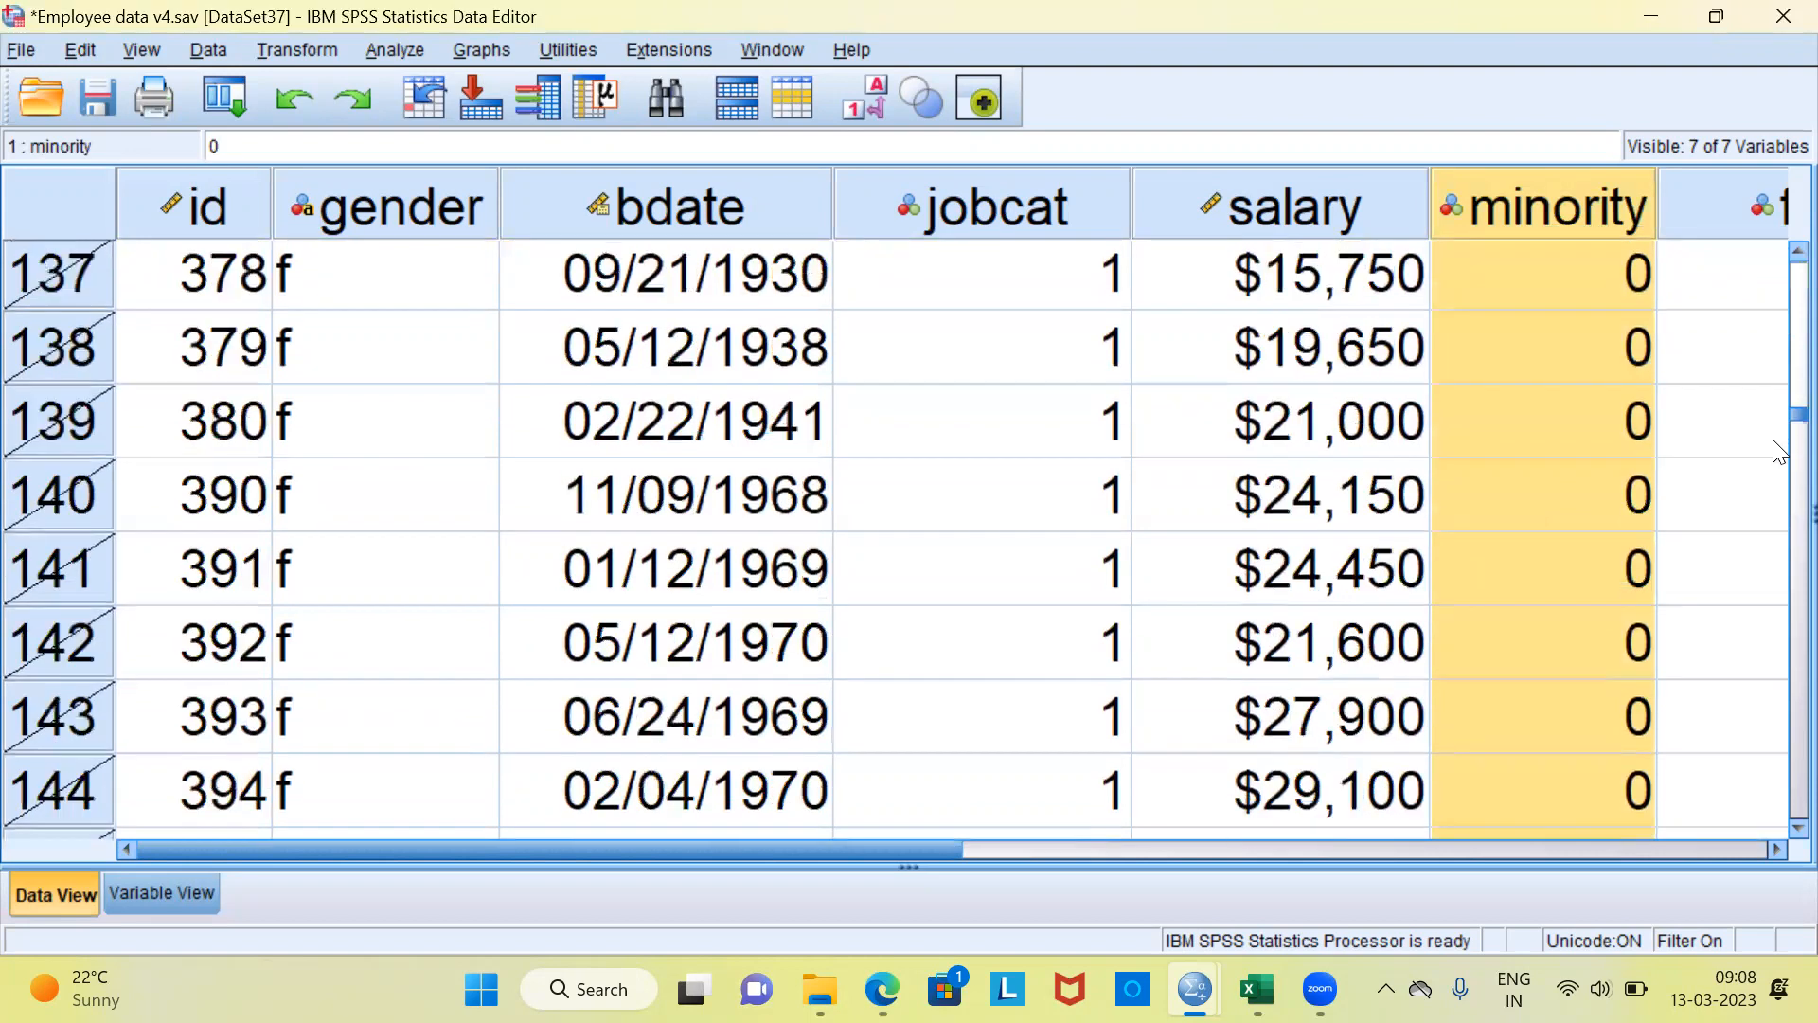
{"action": "scroll", "coordinate": [1779, 455], "scroll_direction": "down", "scroll_amount": 20}
{"action": "scroll", "coordinate": [1778, 533], "scroll_direction": "down", "scroll_amount": 20}
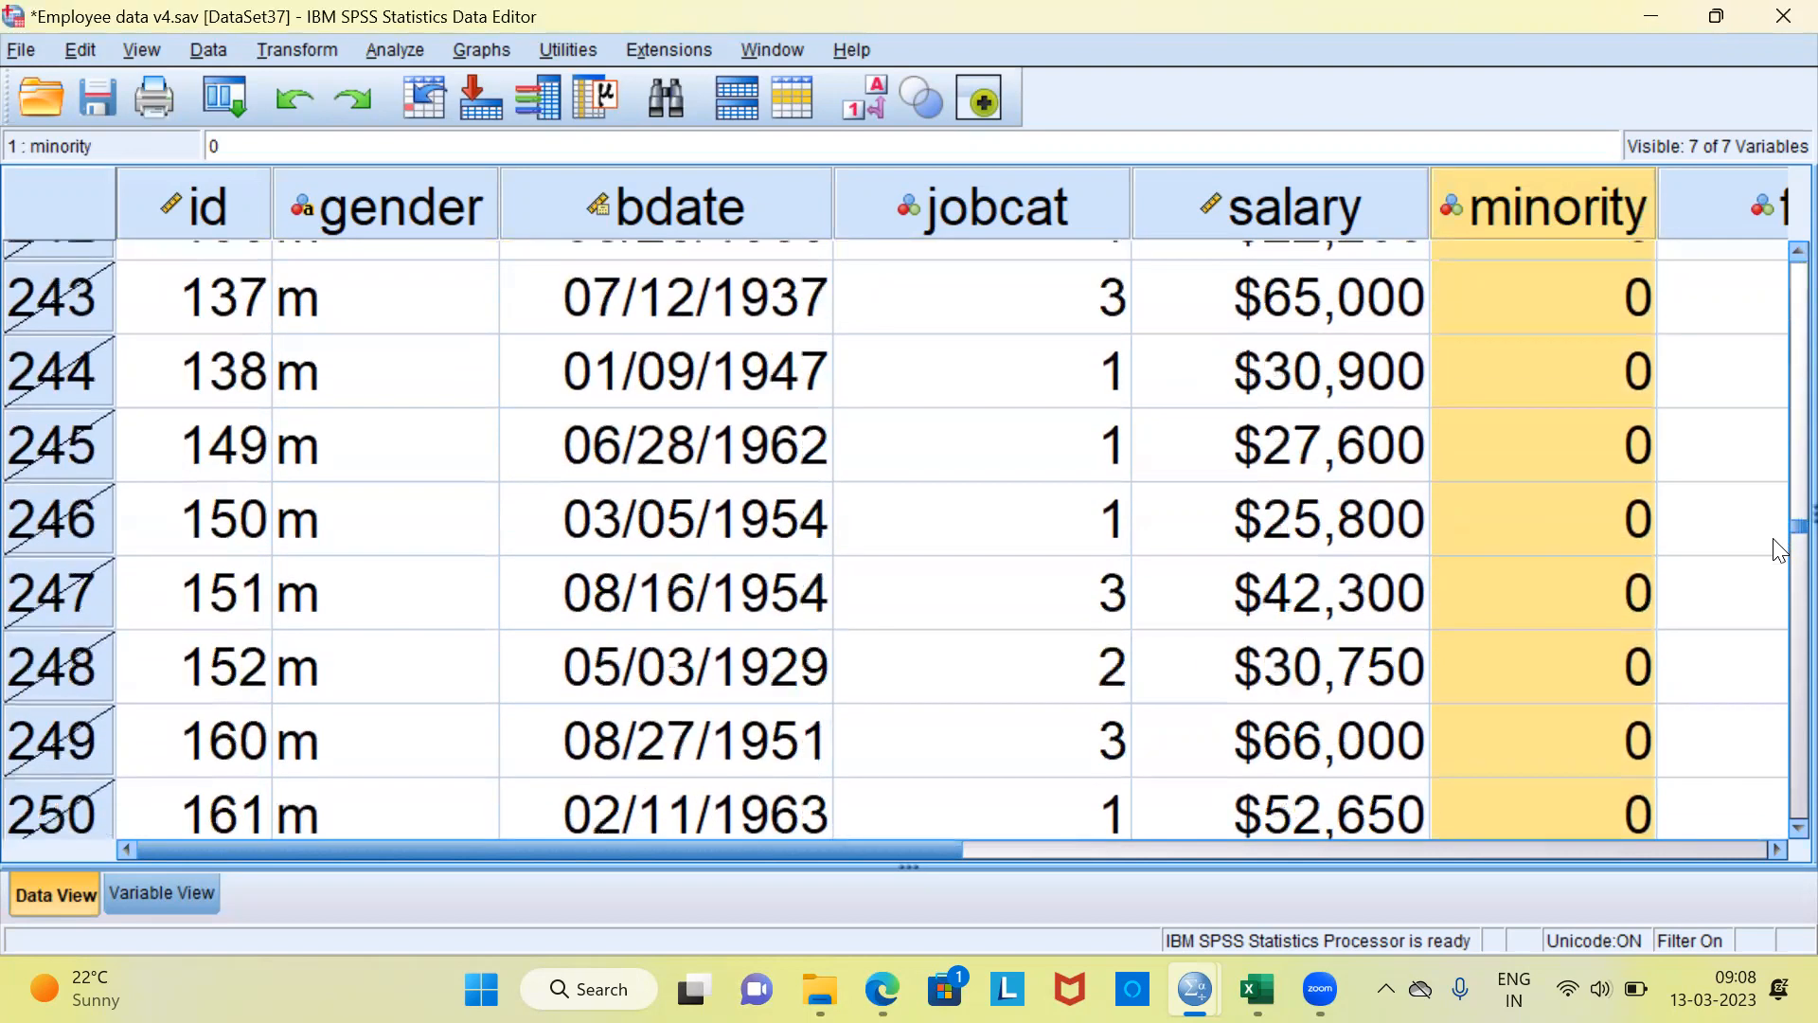
{"action": "scroll", "coordinate": [1788, 597], "scroll_direction": "down", "scroll_amount": 17}
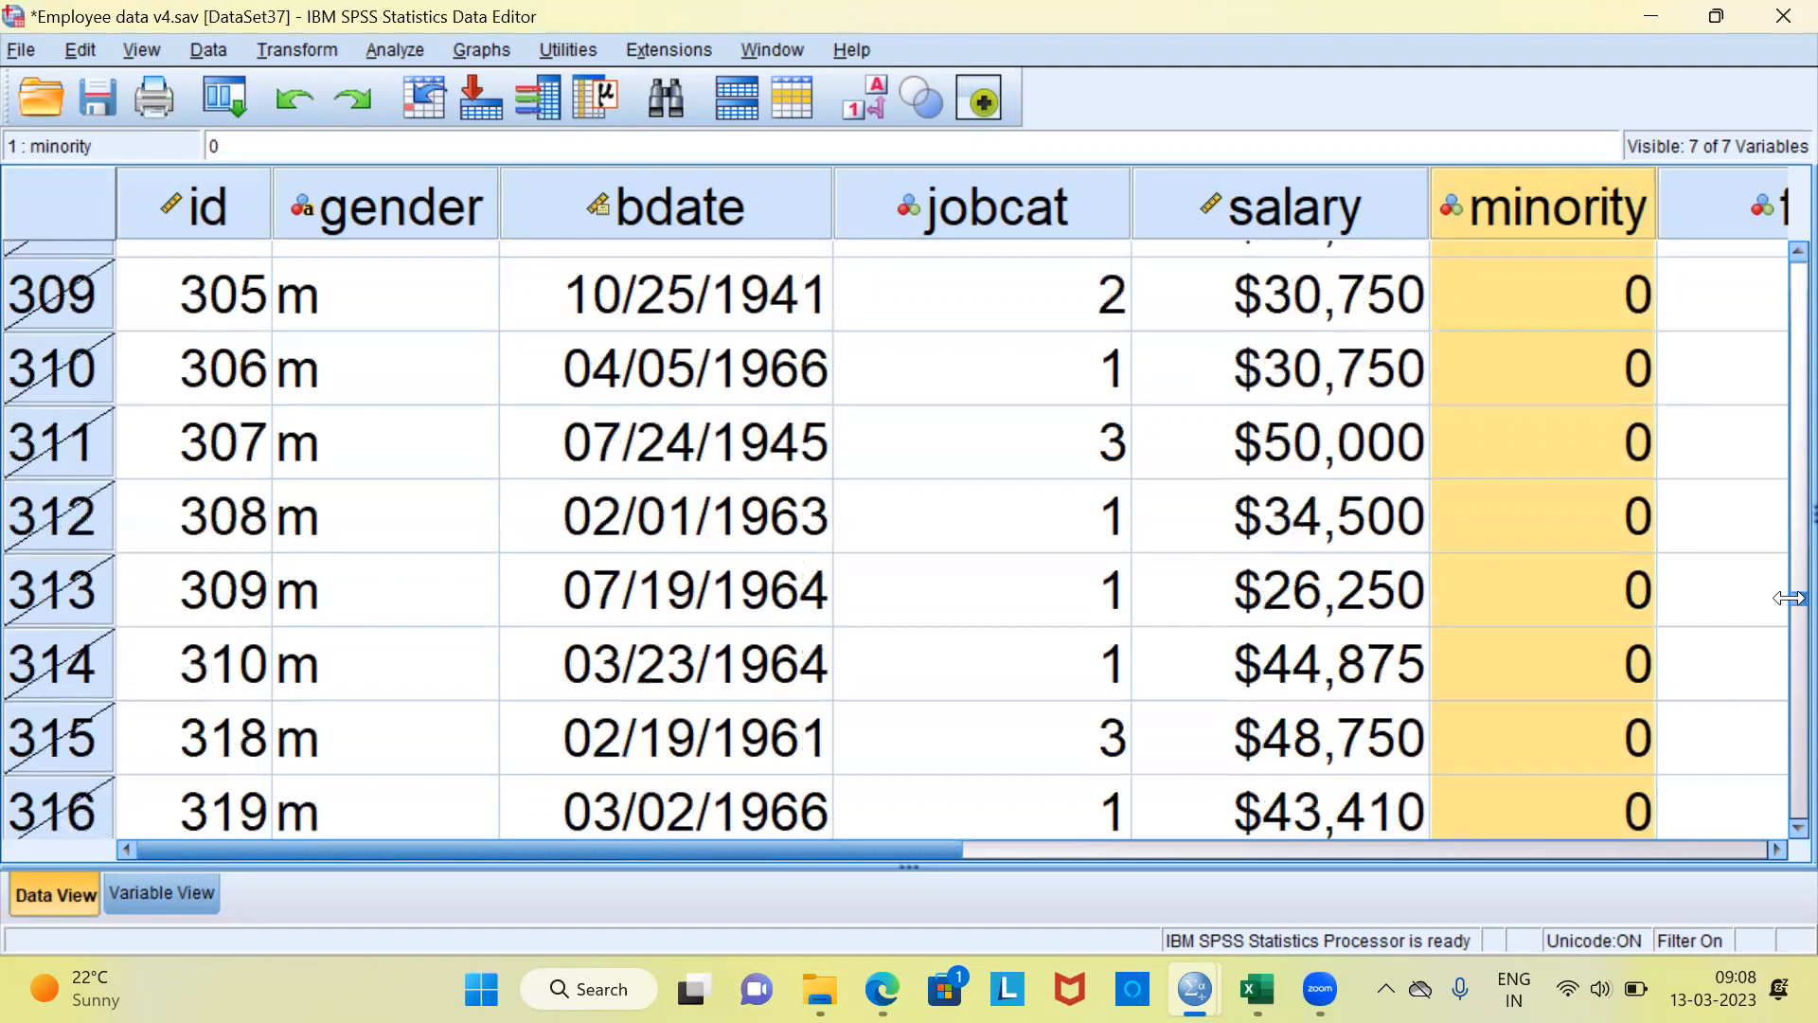
{"action": "scroll", "coordinate": [1788, 628], "scroll_direction": "down", "scroll_amount": 12}
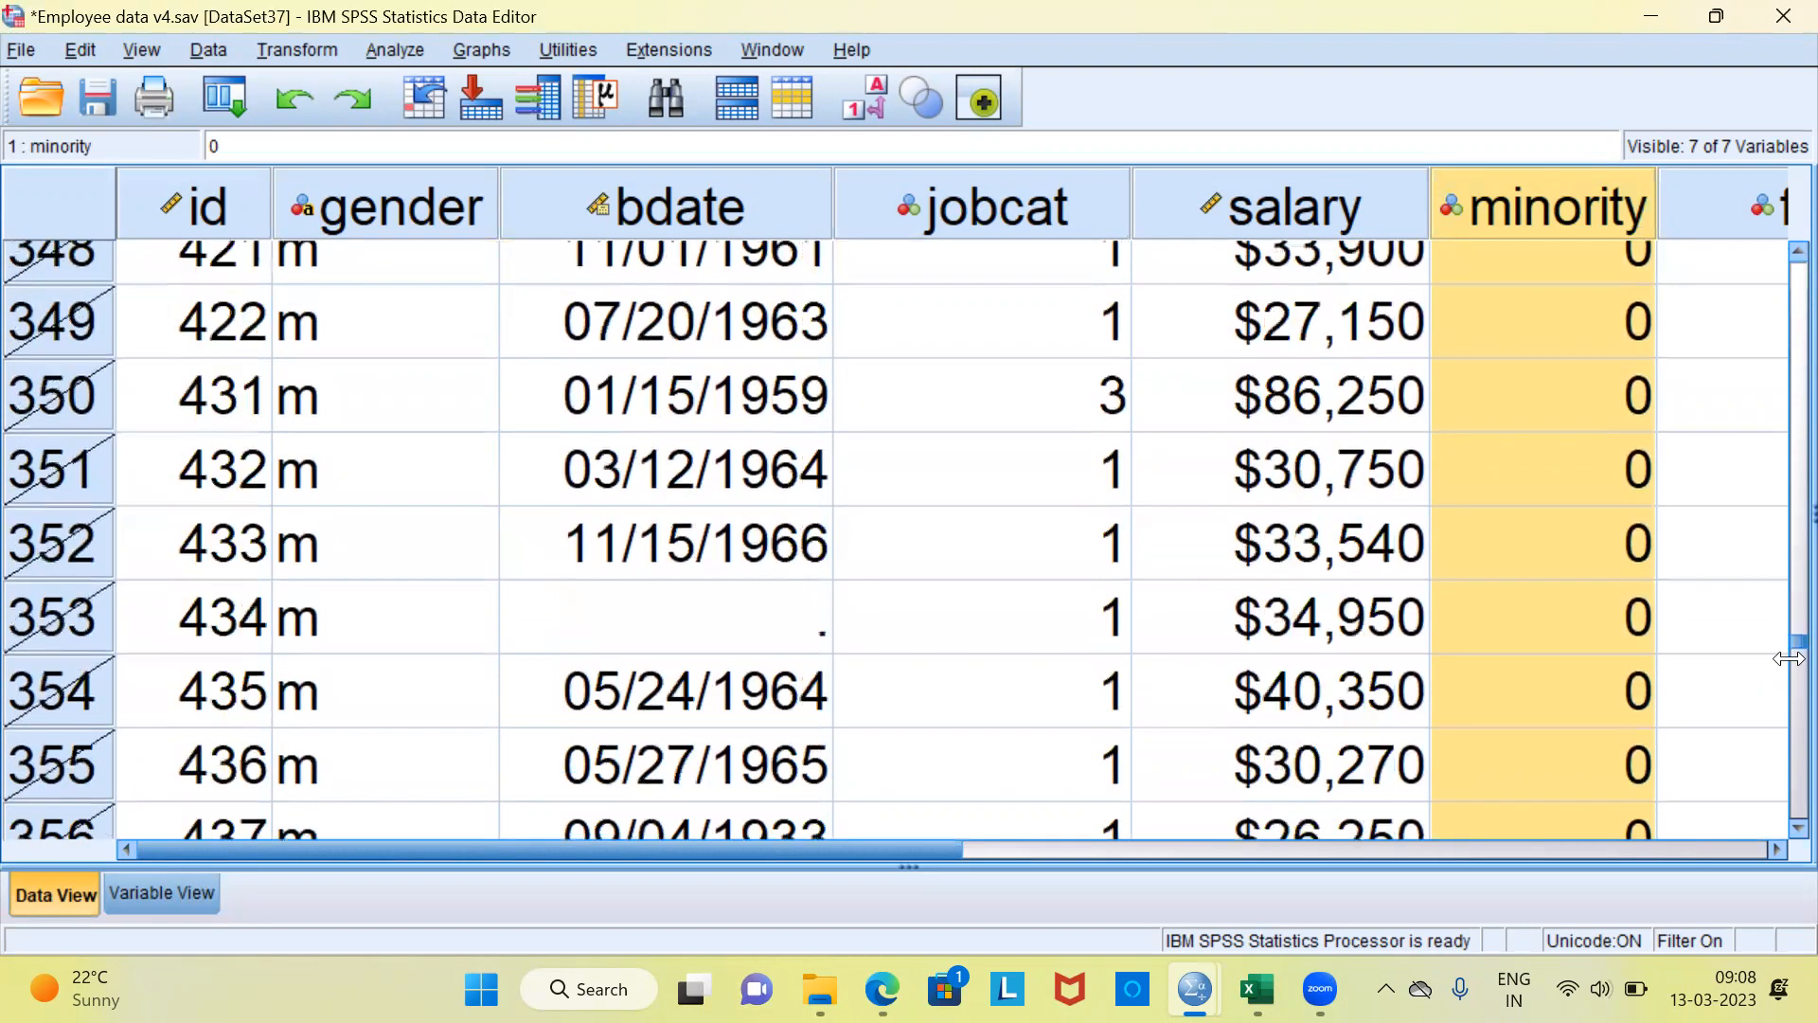
{"action": "scroll", "coordinate": [1787, 677], "scroll_direction": "down", "scroll_amount": 4}
{"action": "scroll", "coordinate": [1591, 345], "scroll_direction": "up", "scroll_amount": 1}
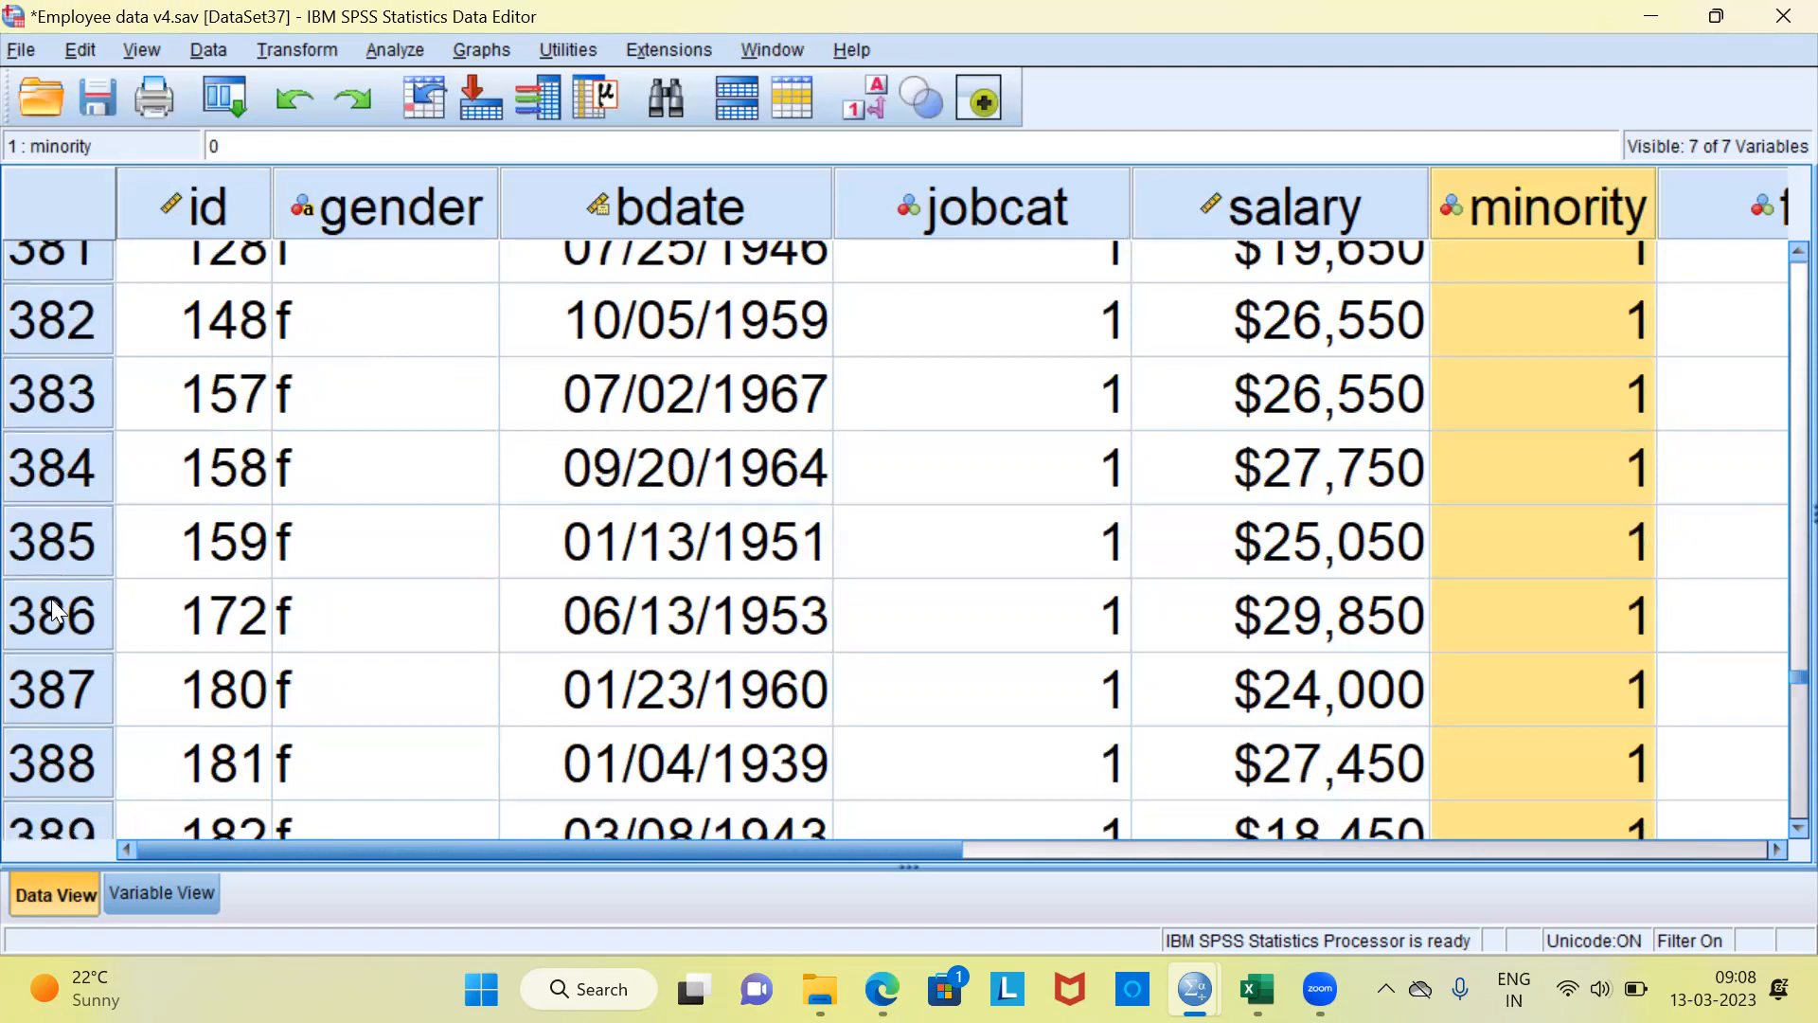
{"action": "left_click_drag", "start_coordinate": [1778, 683], "coordinate": [1789, 249]}
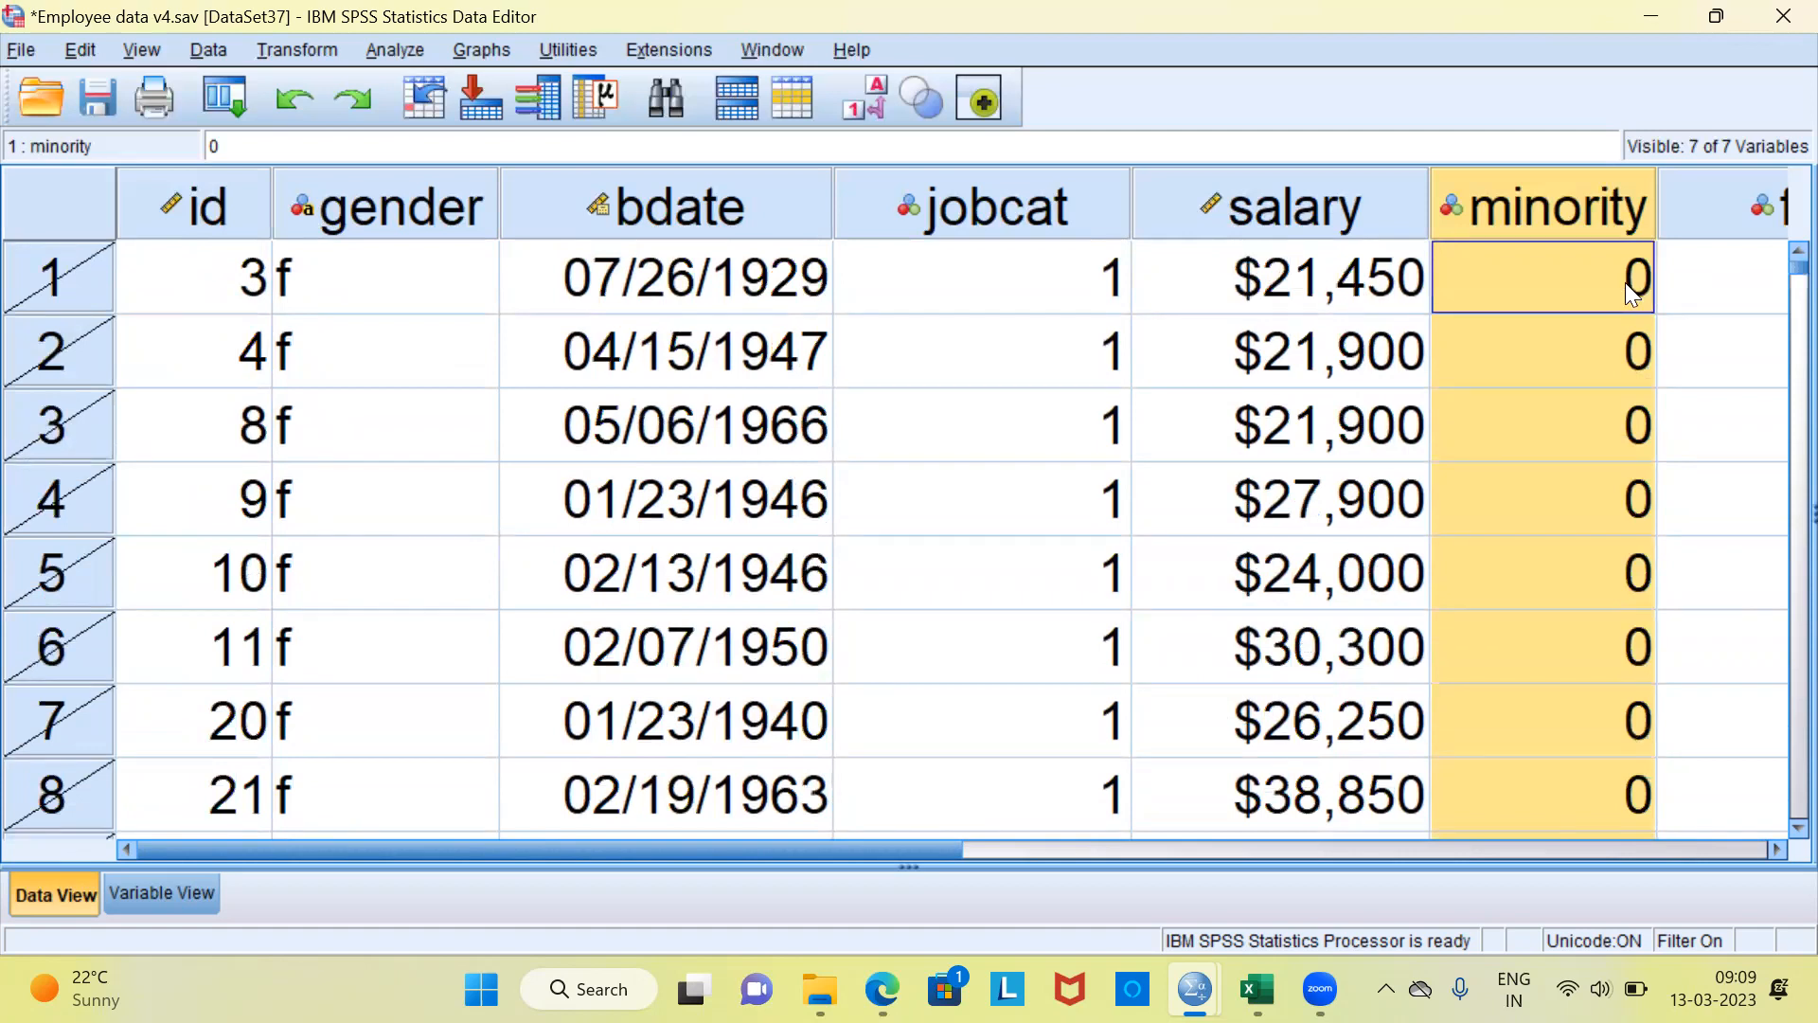
- Reopen Select Cases, keep minority as the filter variable, set the output to delete unselected cases, and run it
{"action": "left_click", "coordinate": [210, 50]}
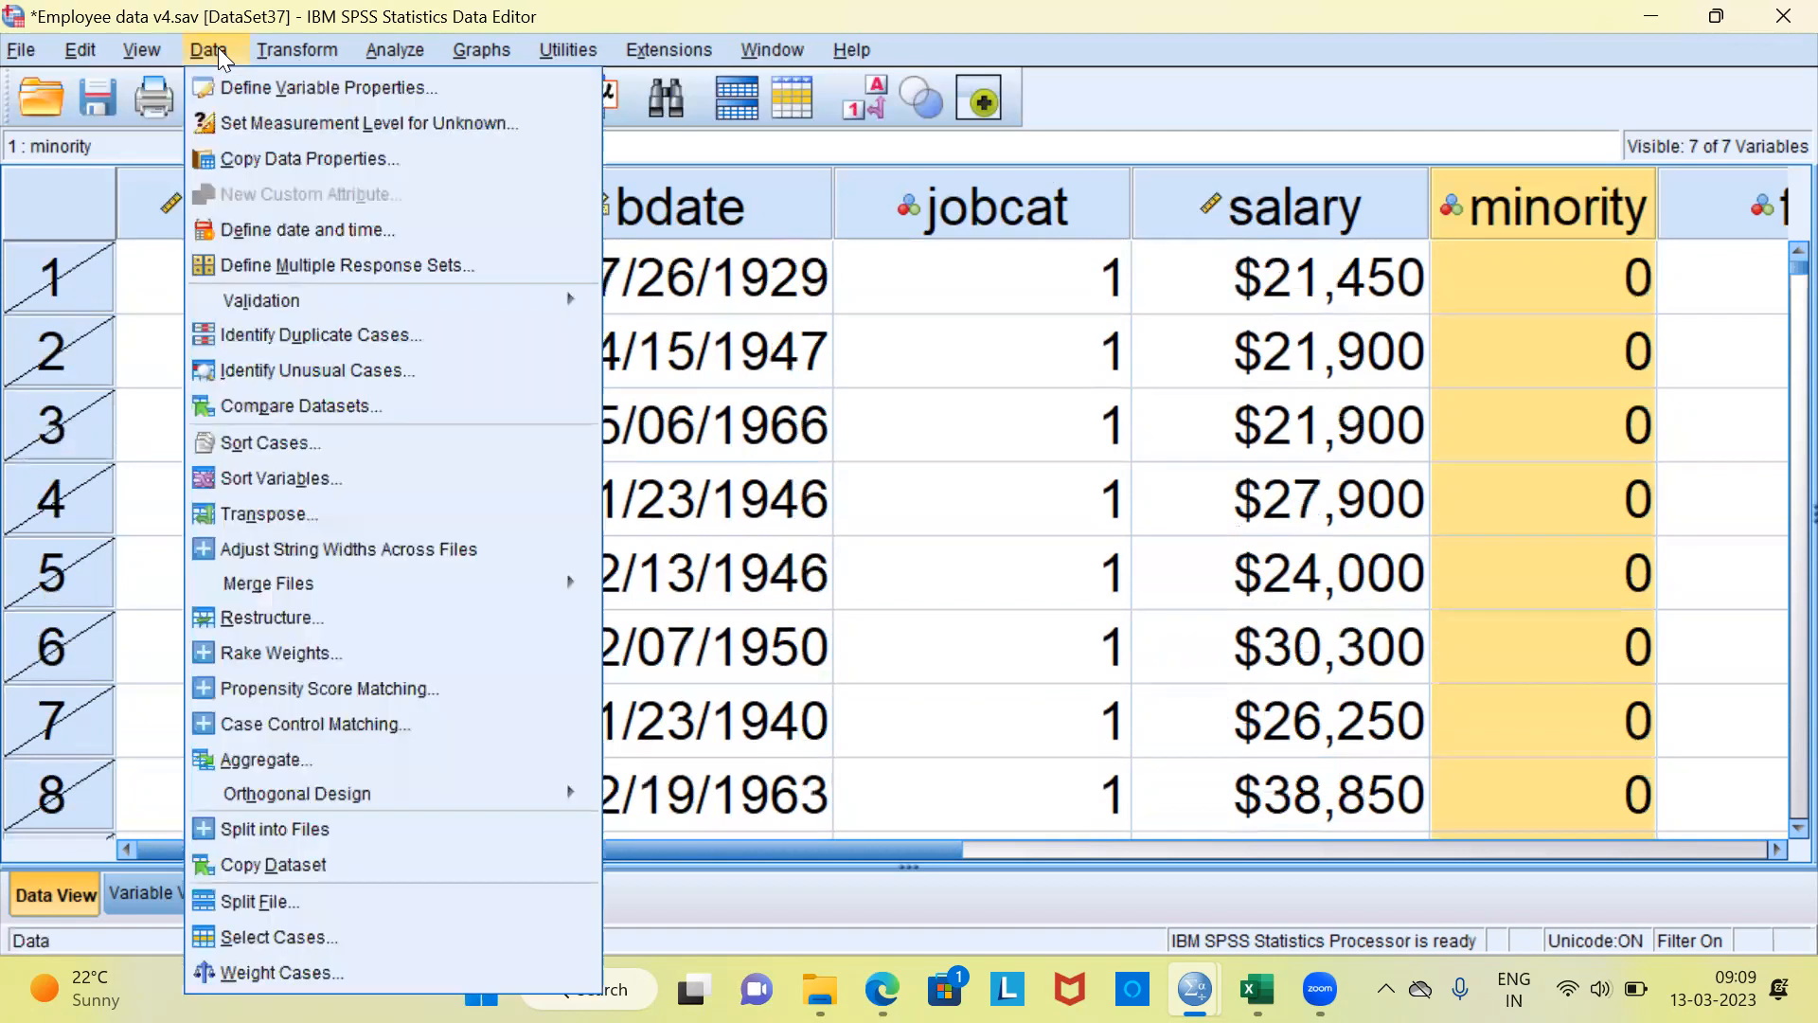
{"action": "left_click", "coordinate": [339, 934]}
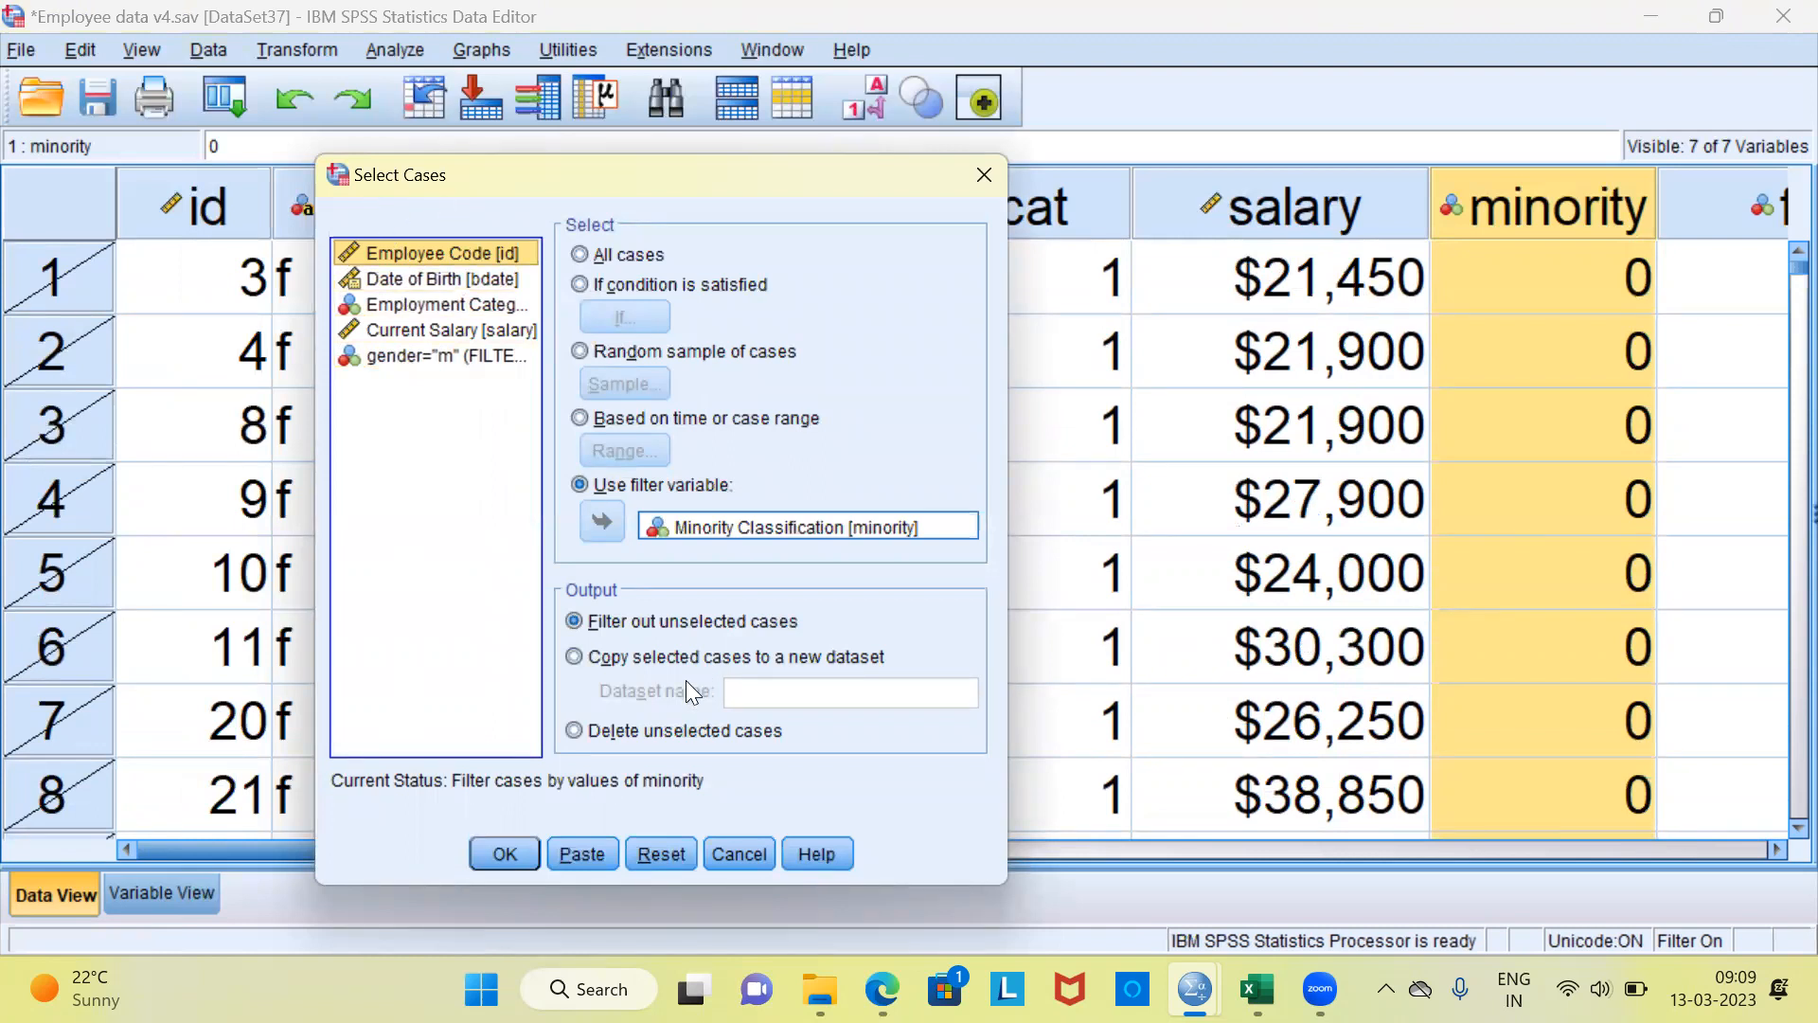
{"action": "left_click", "coordinate": [576, 731]}
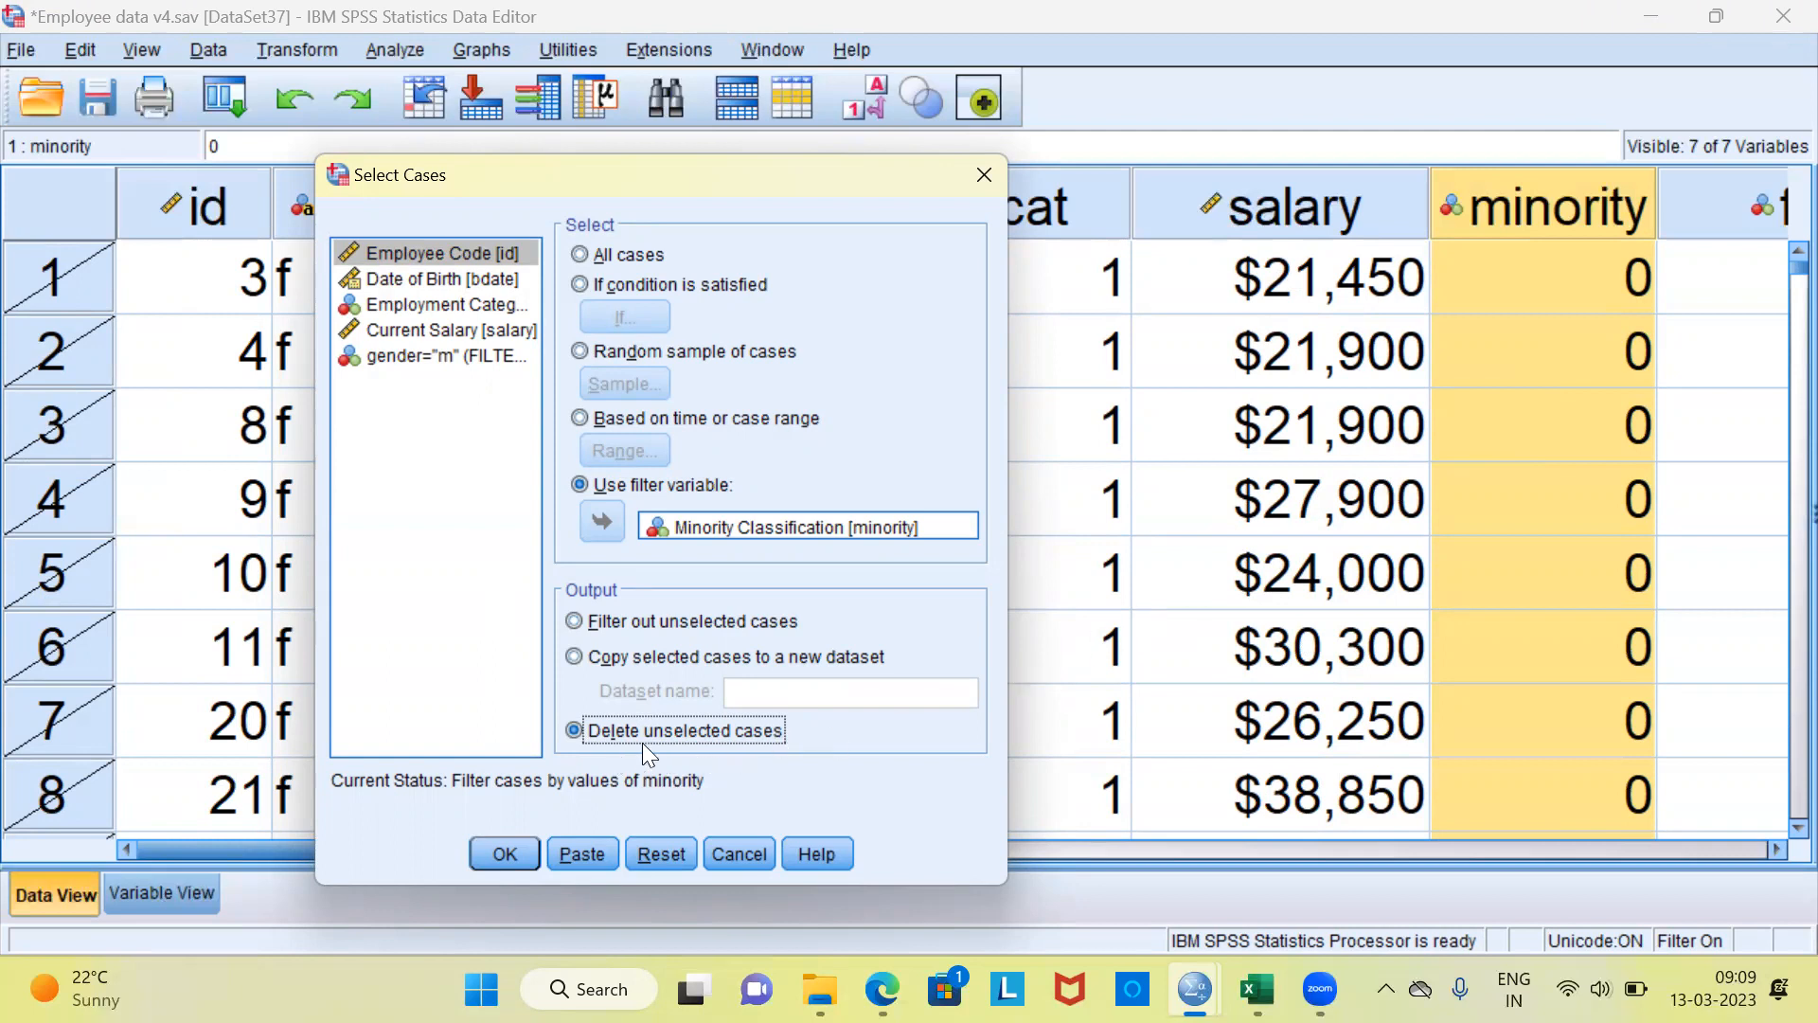
{"action": "left_click", "coordinate": [505, 854]}
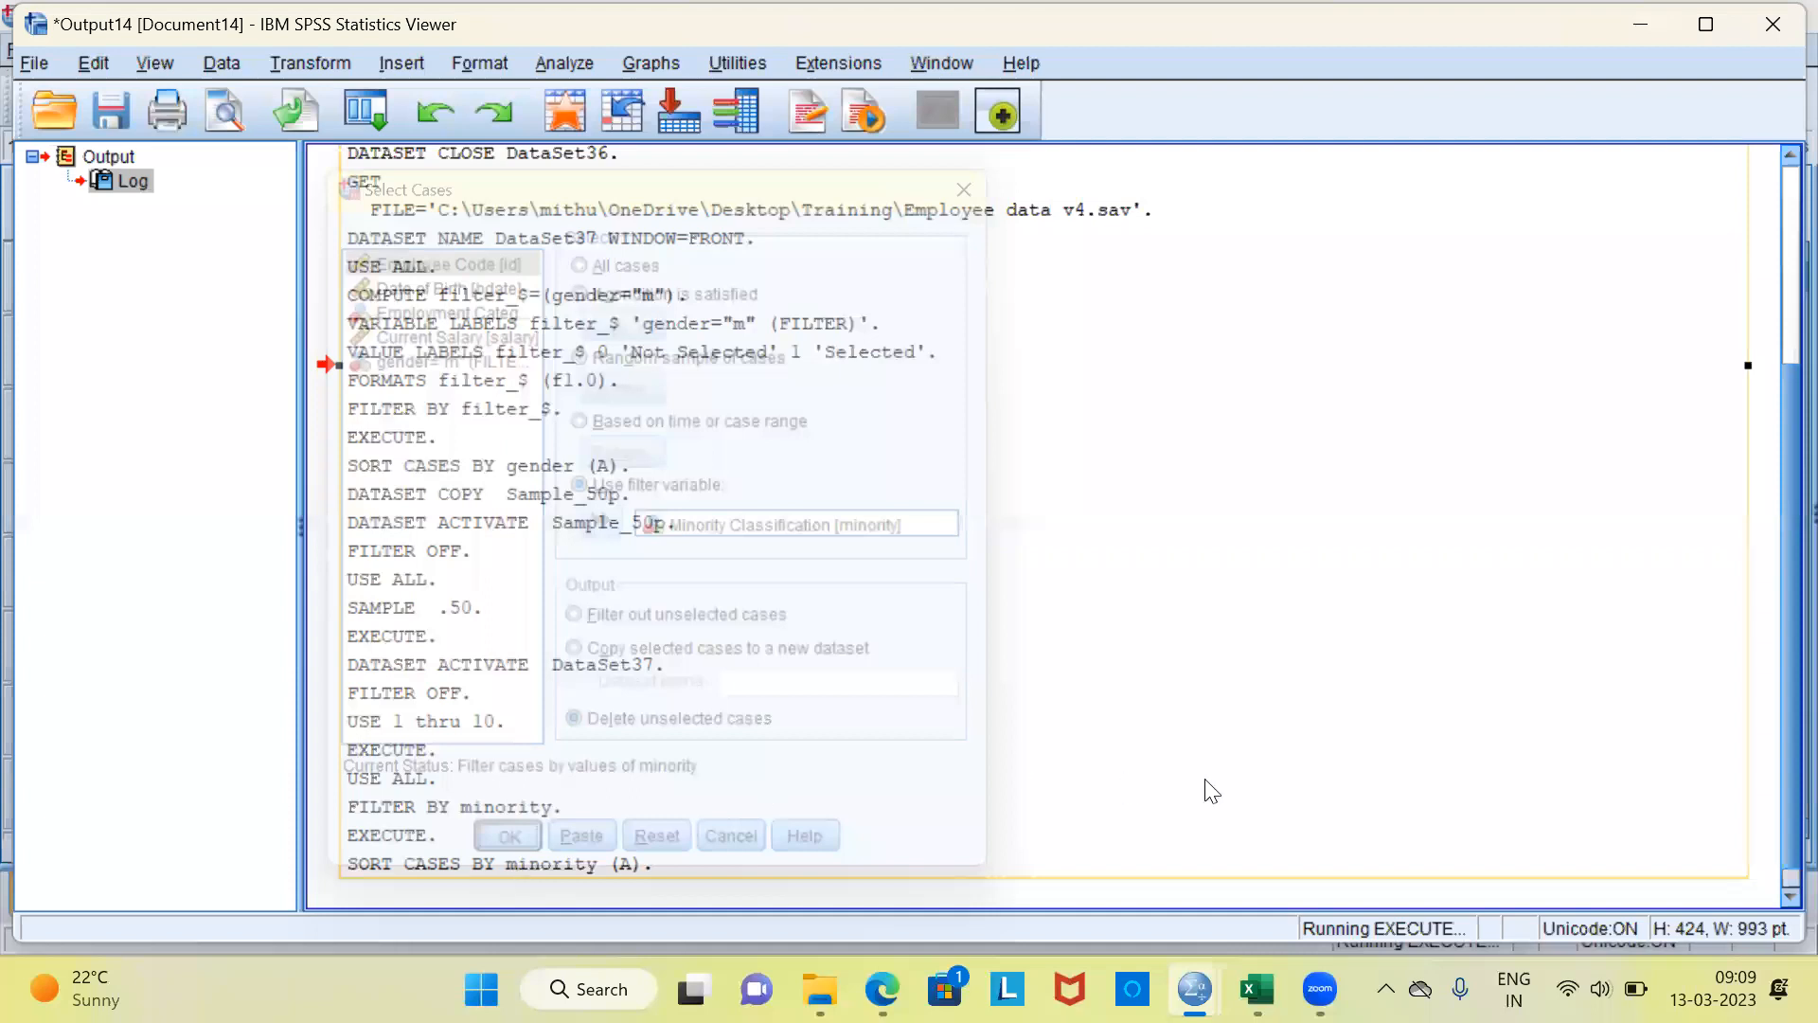
- Return to the Employee data v4.sav dataset and examine the minority codes of the remaining cases through to the last row
{"action": "mouse_move", "coordinate": [1195, 988]}
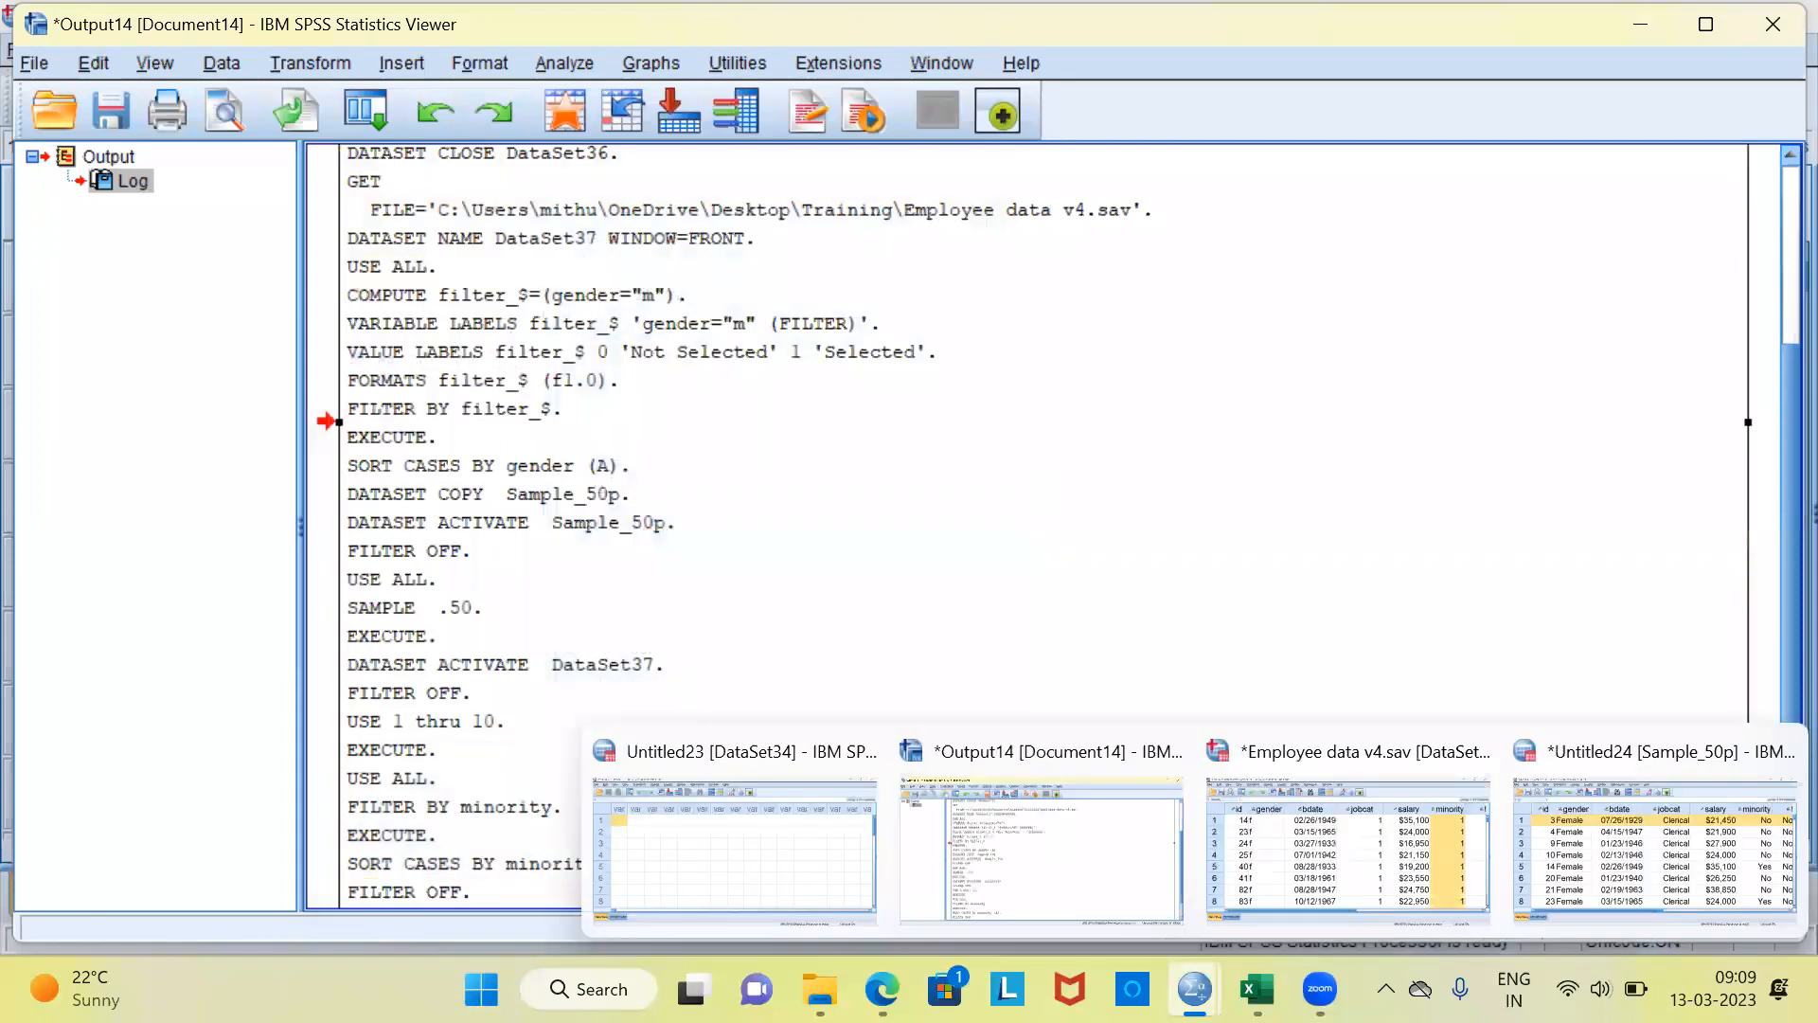
{"action": "left_click", "coordinate": [1324, 887]}
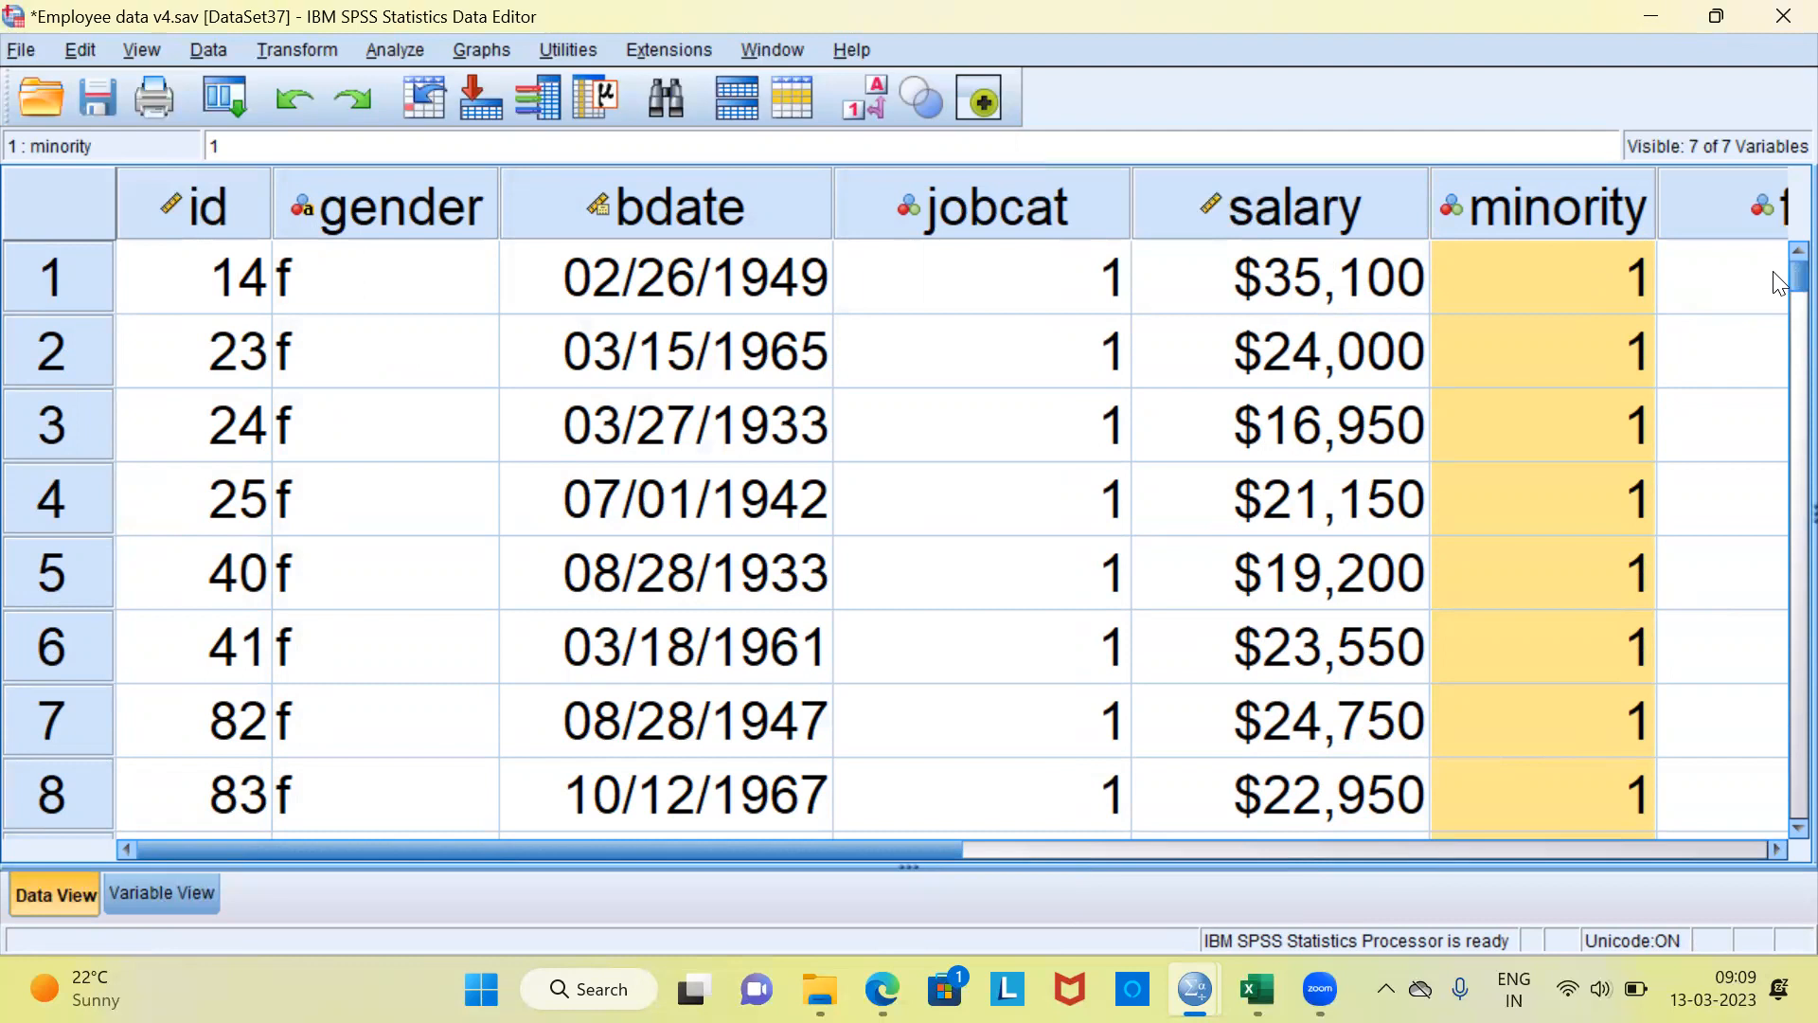
{"action": "scroll", "coordinate": [1779, 386], "scroll_direction": "down", "scroll_amount": 5}
{"action": "scroll", "coordinate": [1779, 387], "scroll_direction": "down", "scroll_amount": 20}
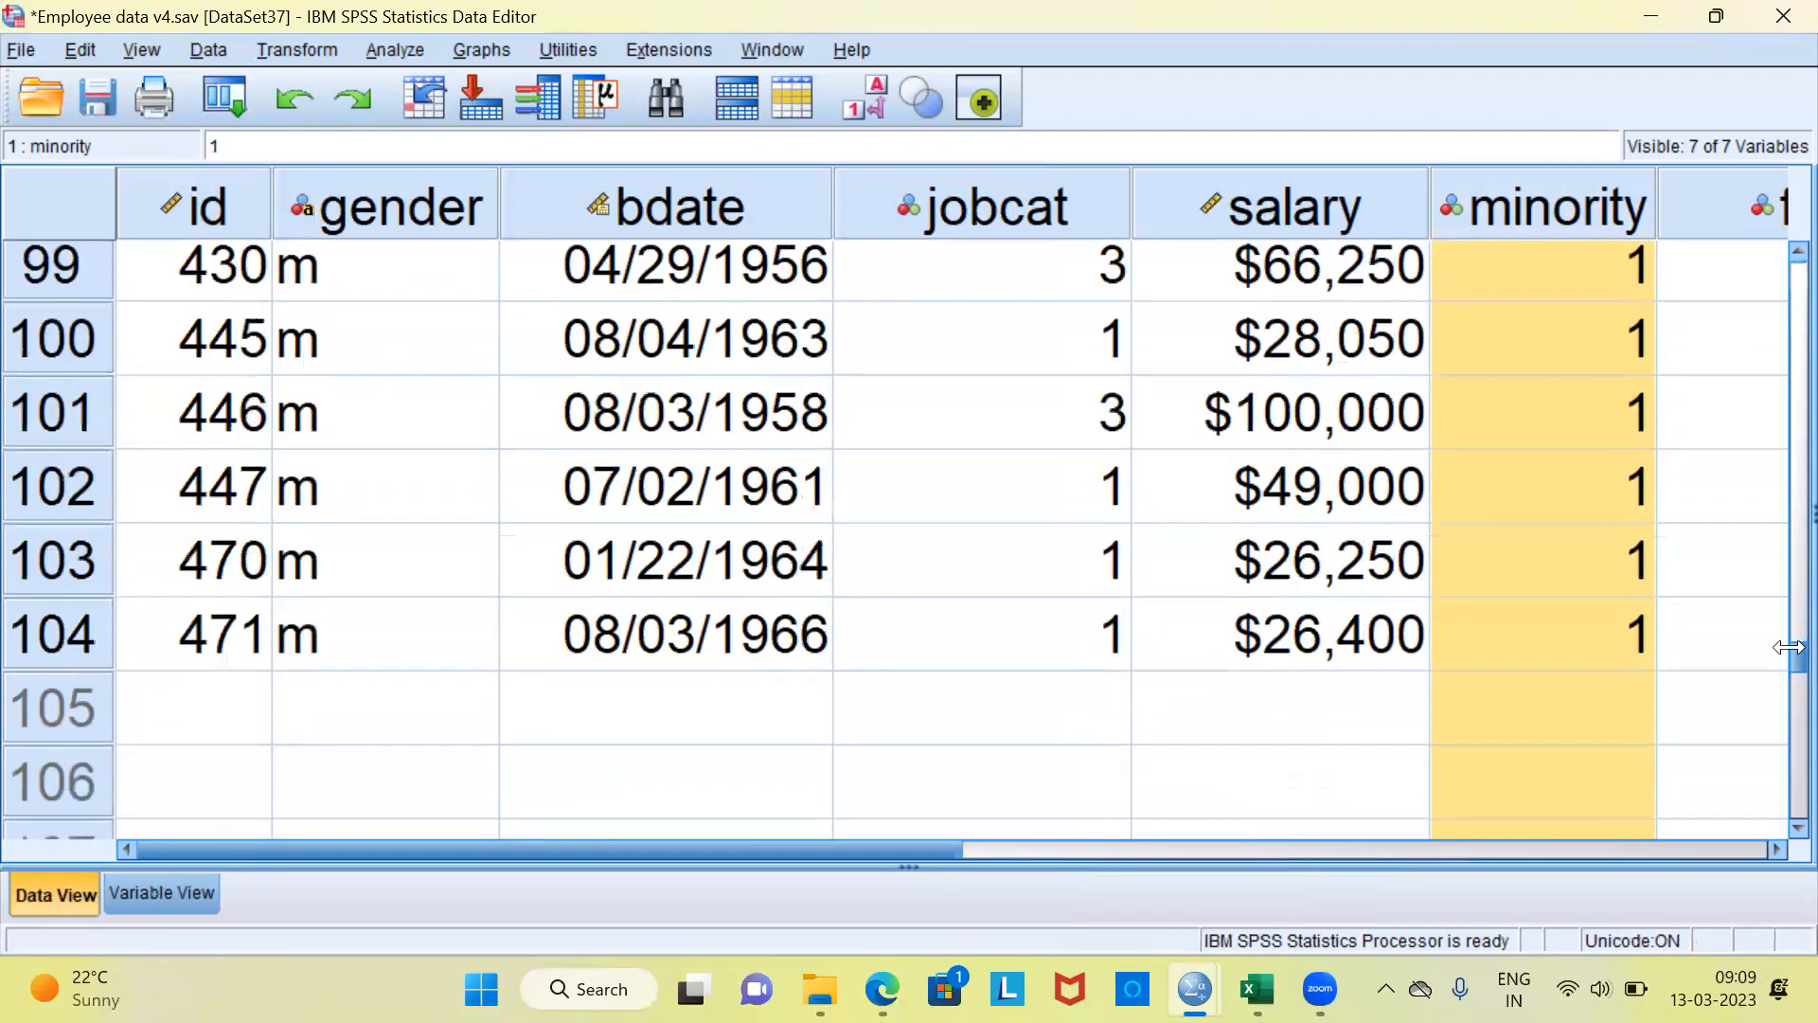
{"action": "left_click_drag", "start_coordinate": [1789, 655], "coordinate": [1790, 656]}
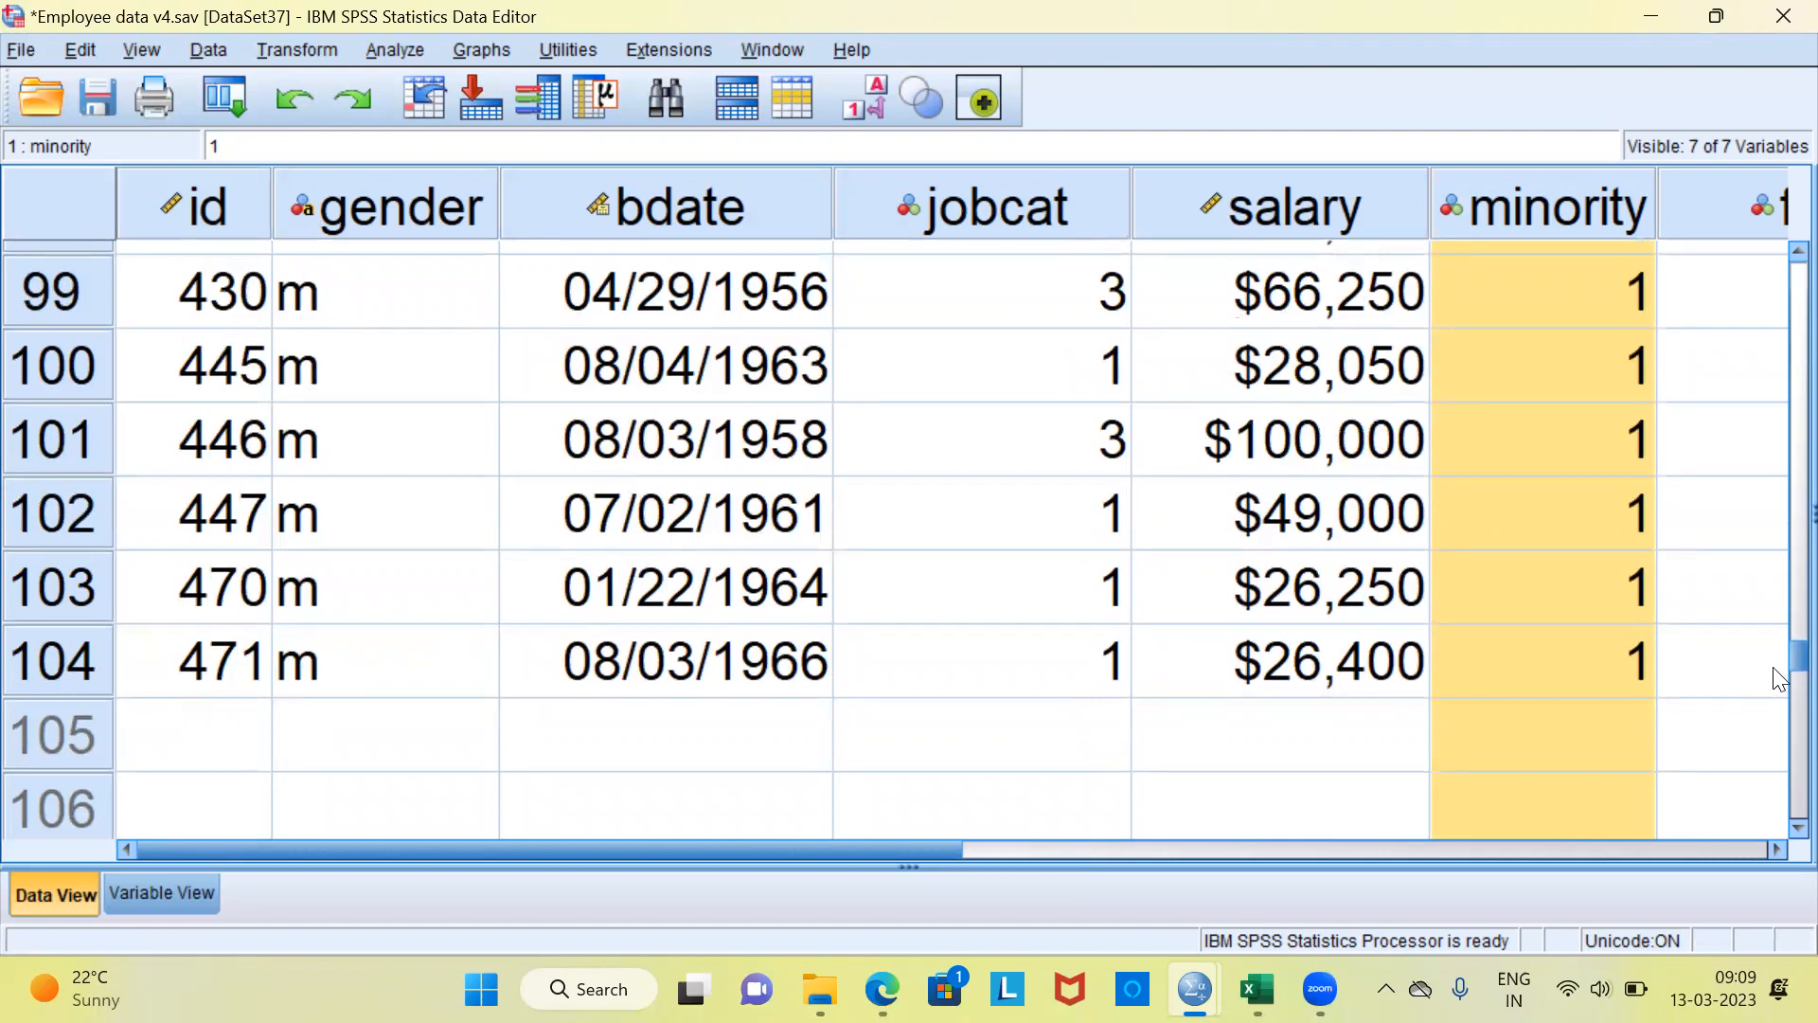
{"action": "scroll", "coordinate": [1778, 673], "scroll_direction": "up", "scroll_amount": 20}
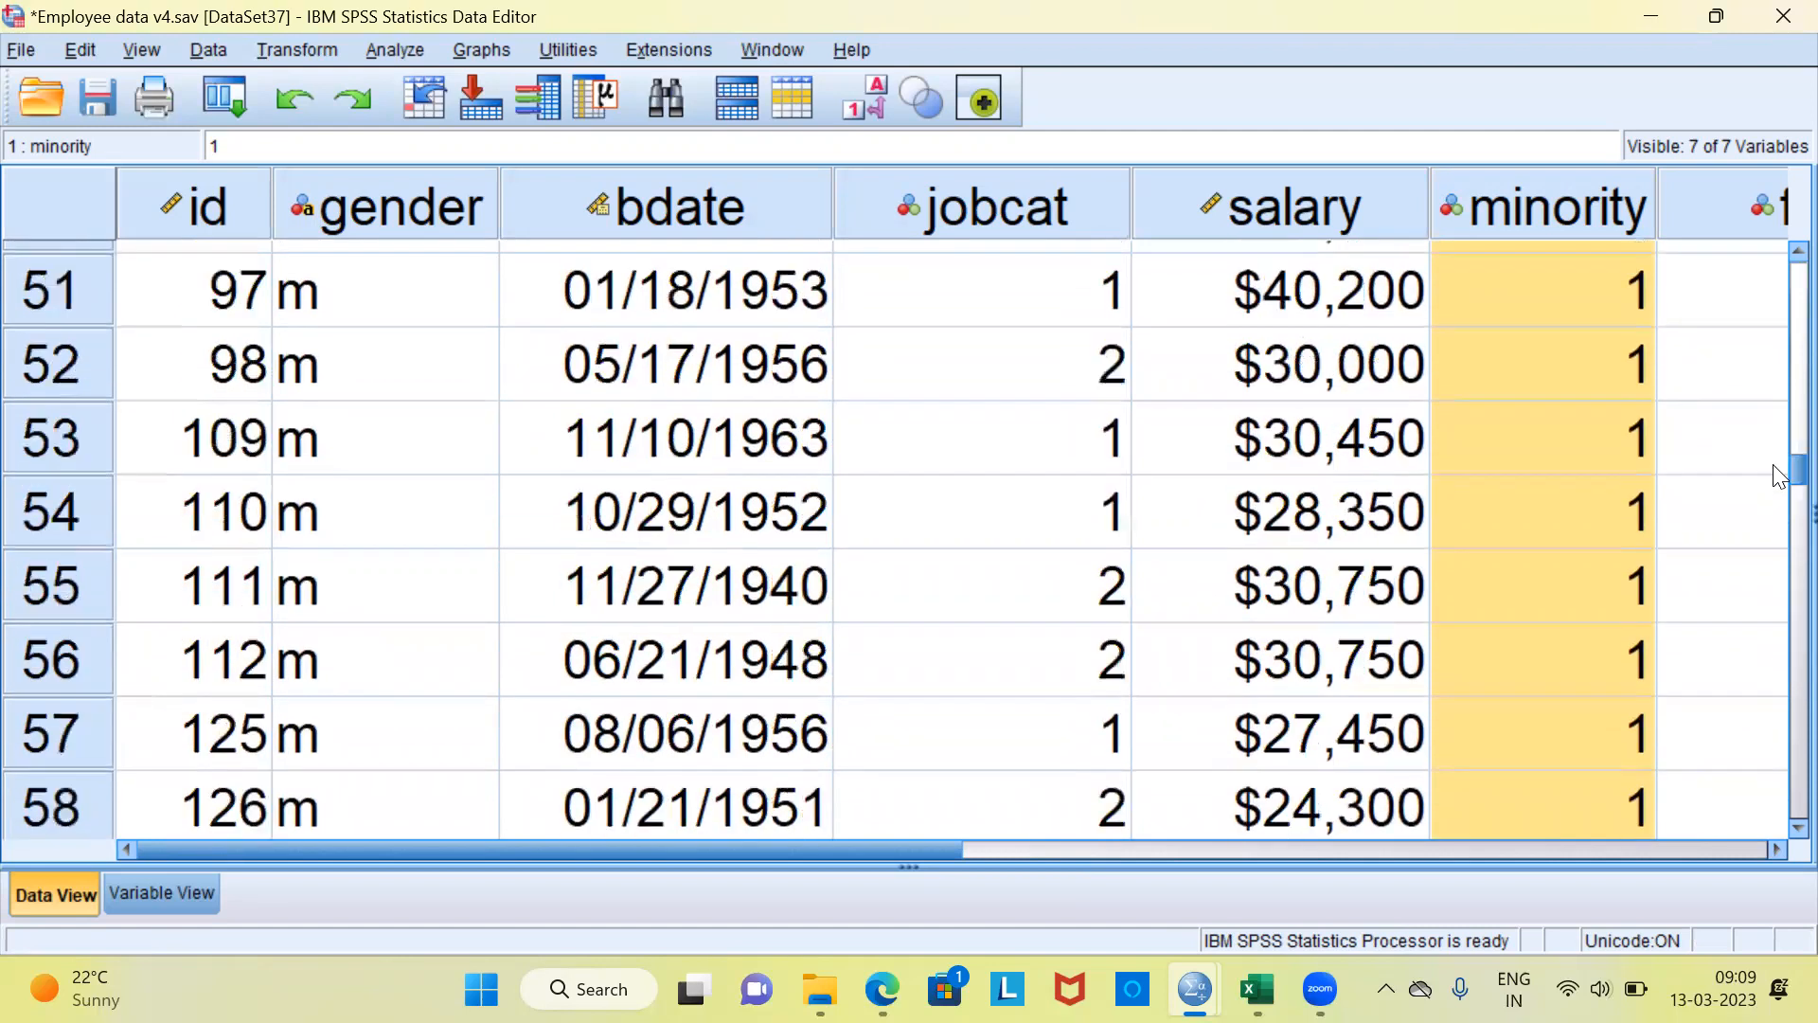
{"action": "scroll", "coordinate": [1778, 327], "scroll_direction": "up", "scroll_amount": 3}
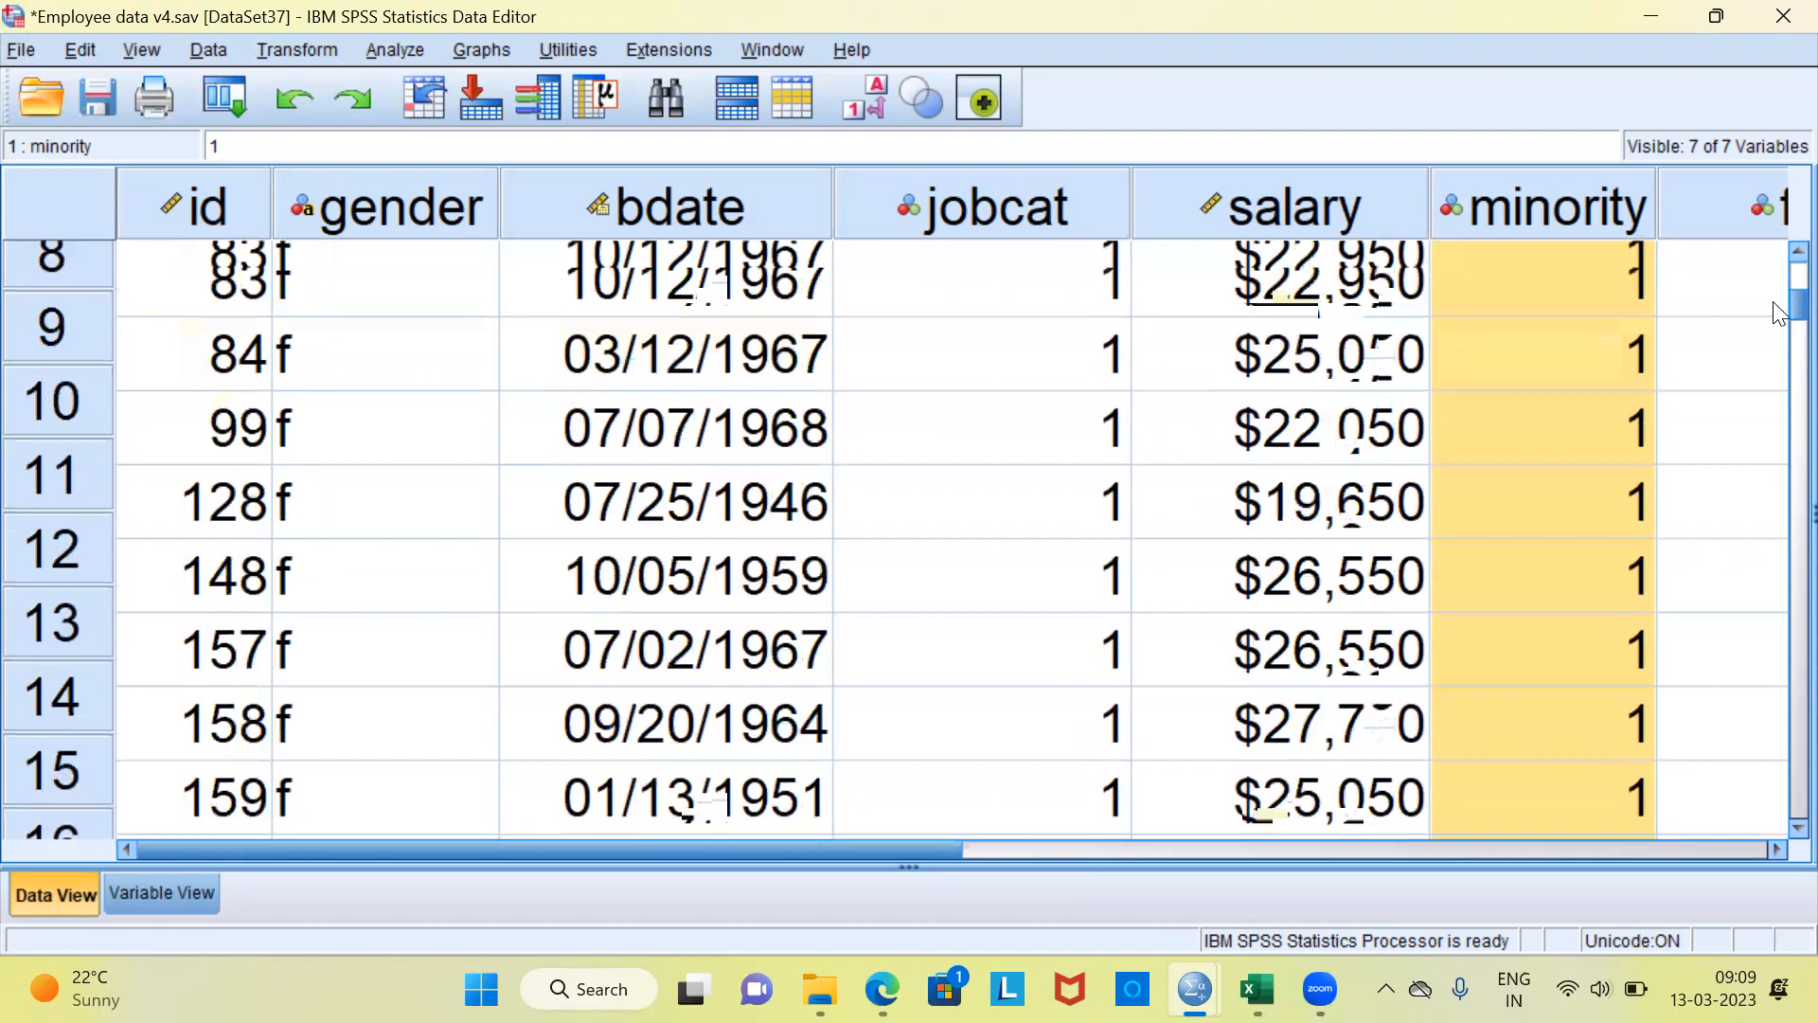
{"action": "scroll", "coordinate": [1778, 312], "scroll_direction": "up", "scroll_amount": 3}
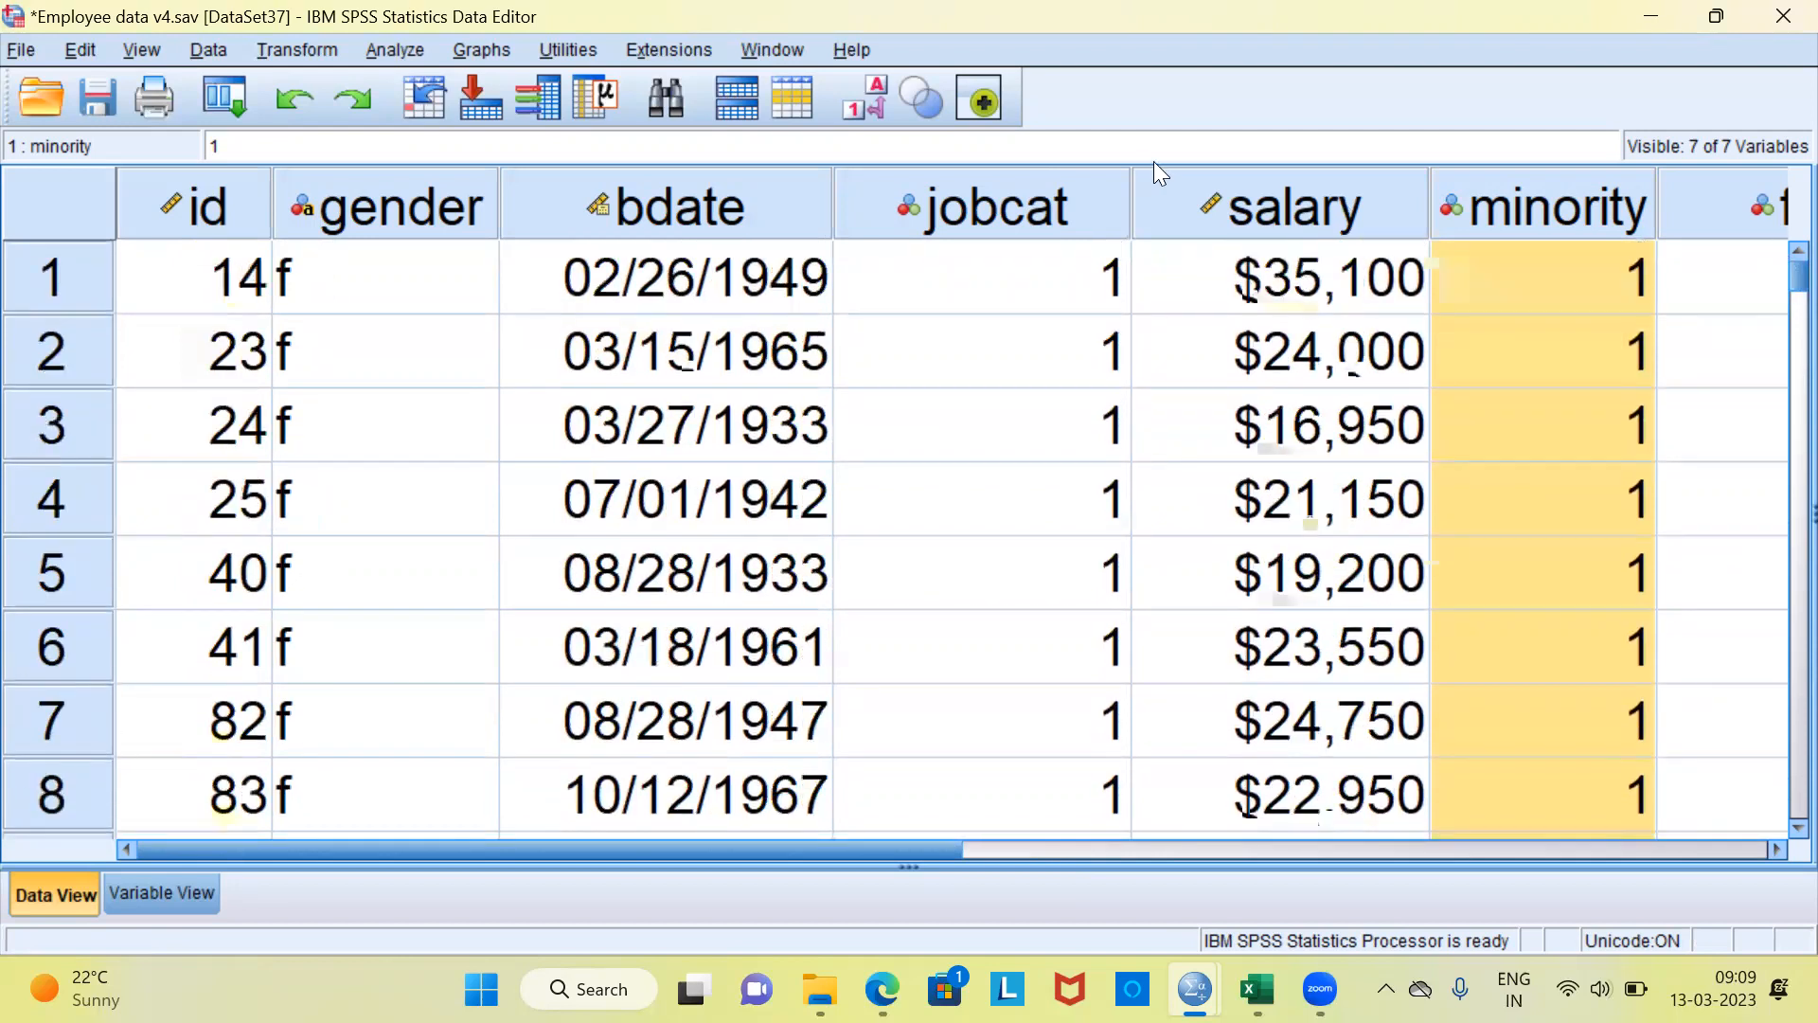